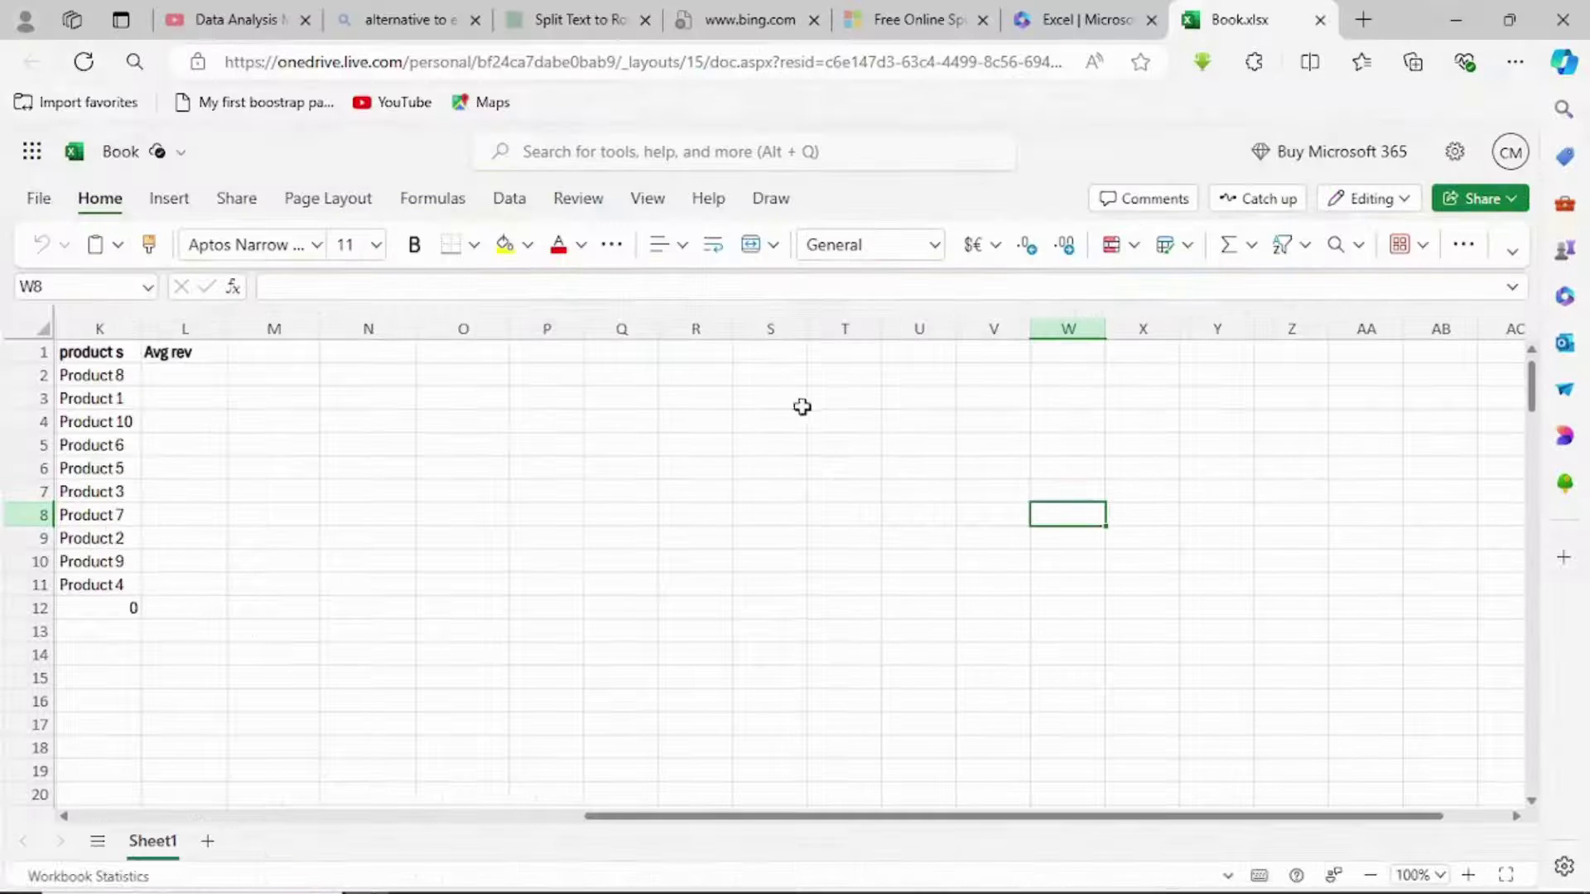
- Enter a sample full name, with first and last name separated by a space, in cell R5
left_click(687, 445)
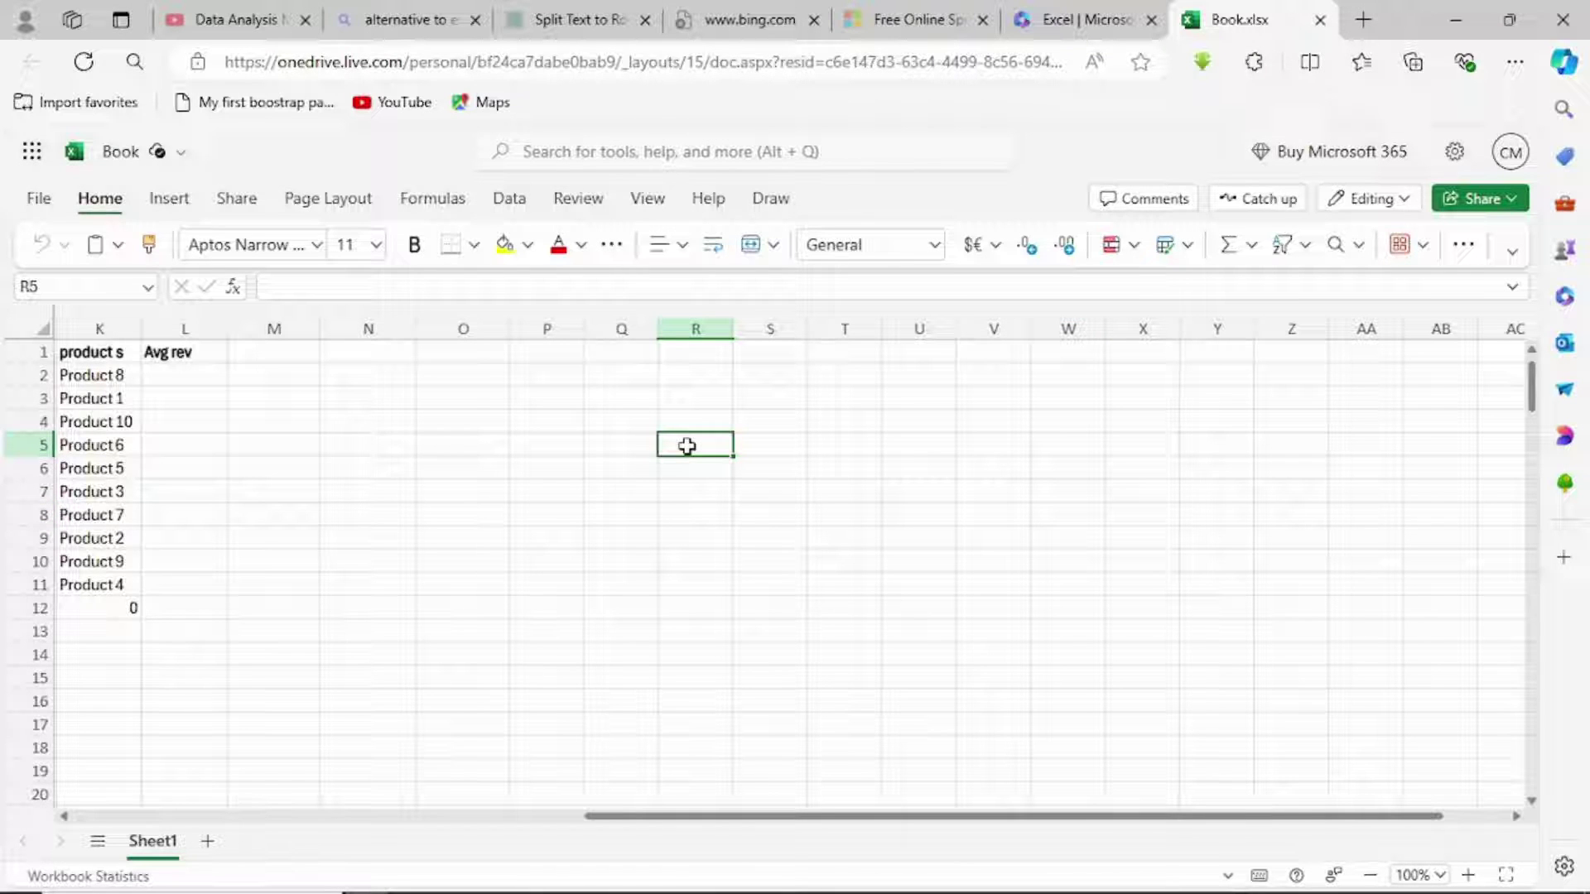
type("John Doe")
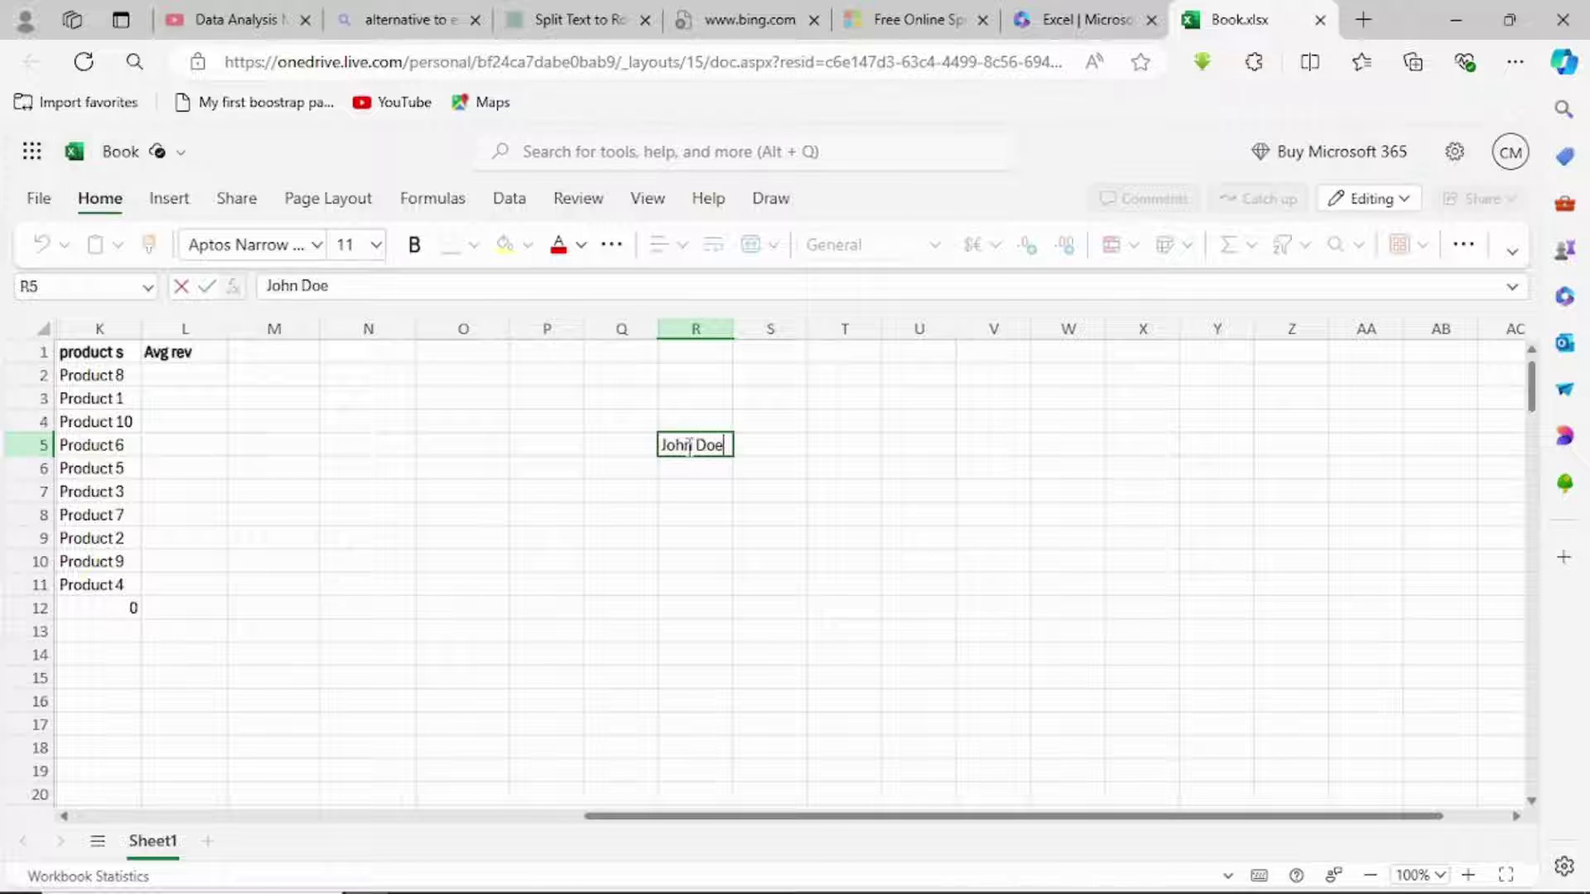
left_click(833, 463)
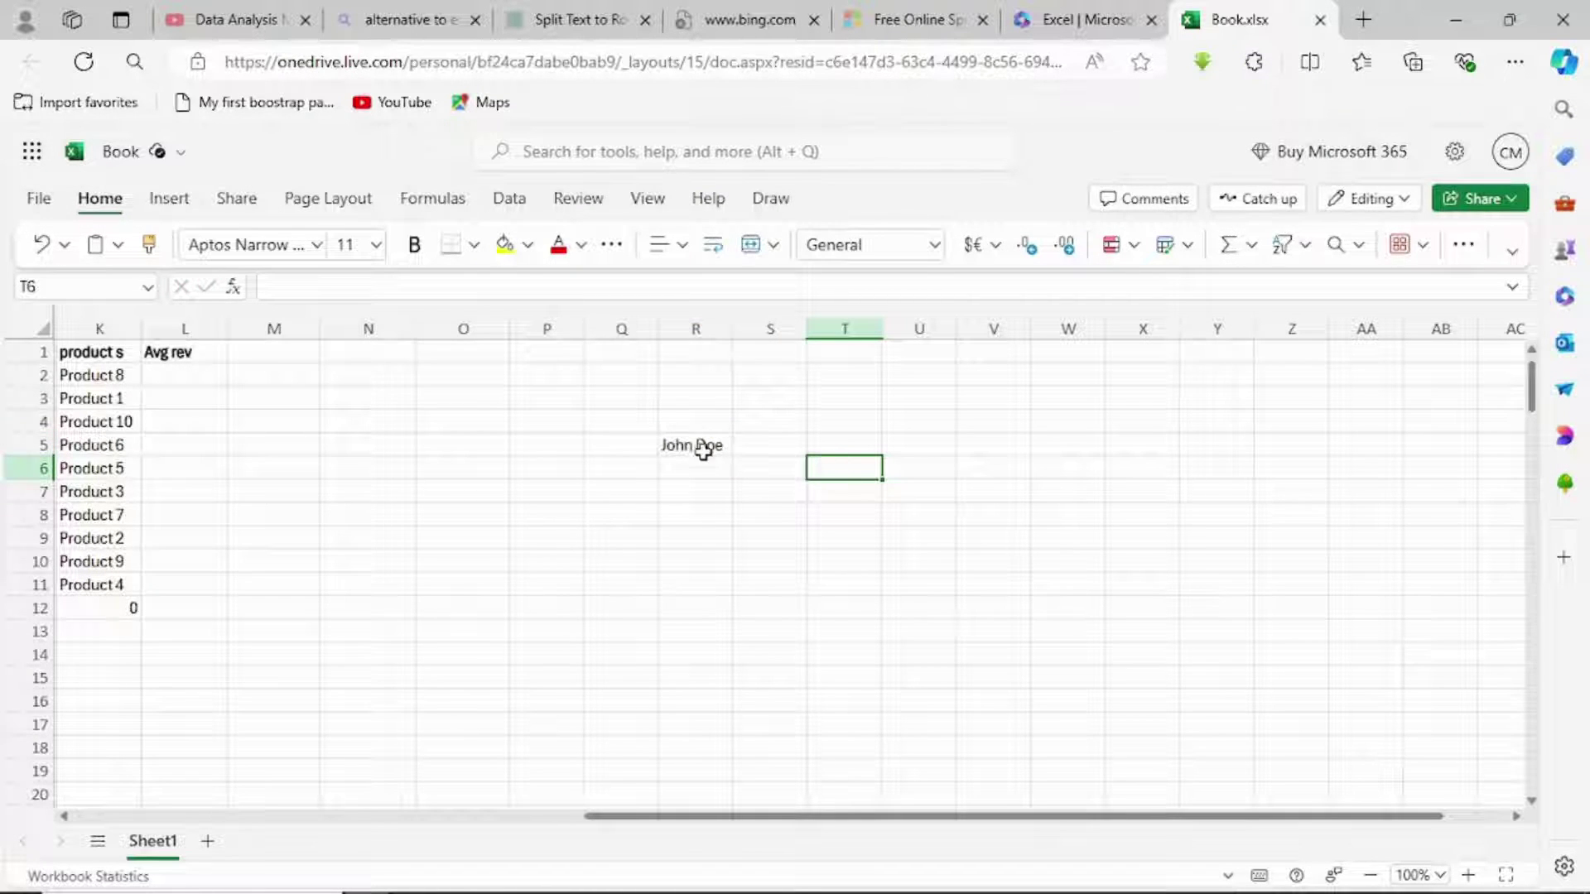
- Add the headers "first name" in cell T5 and "last name" in cell U5
left_click(865, 451)
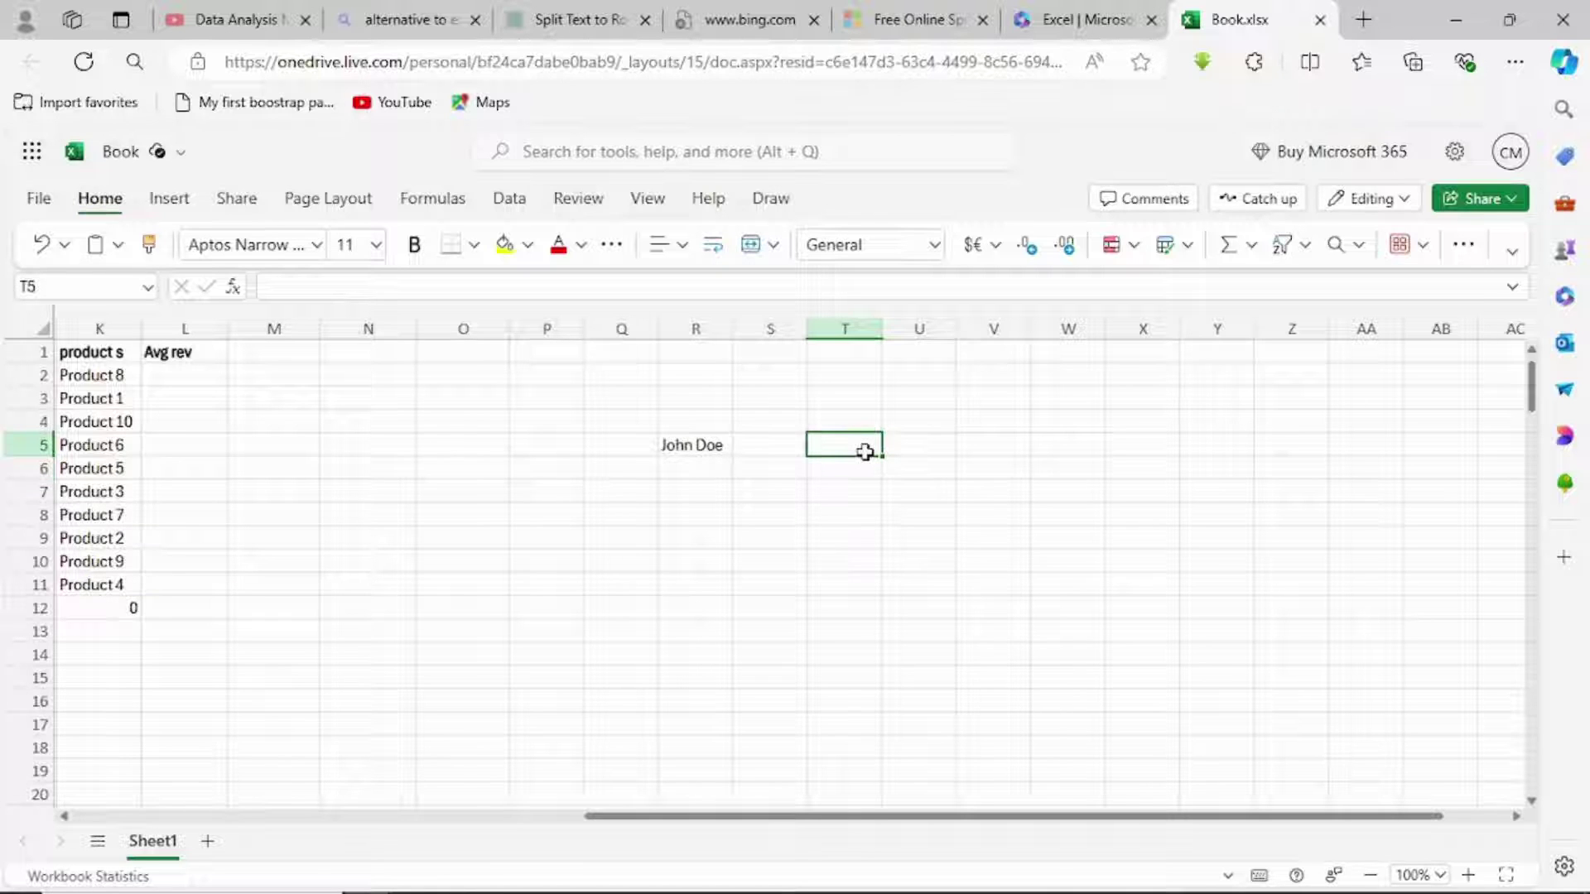
type("first name")
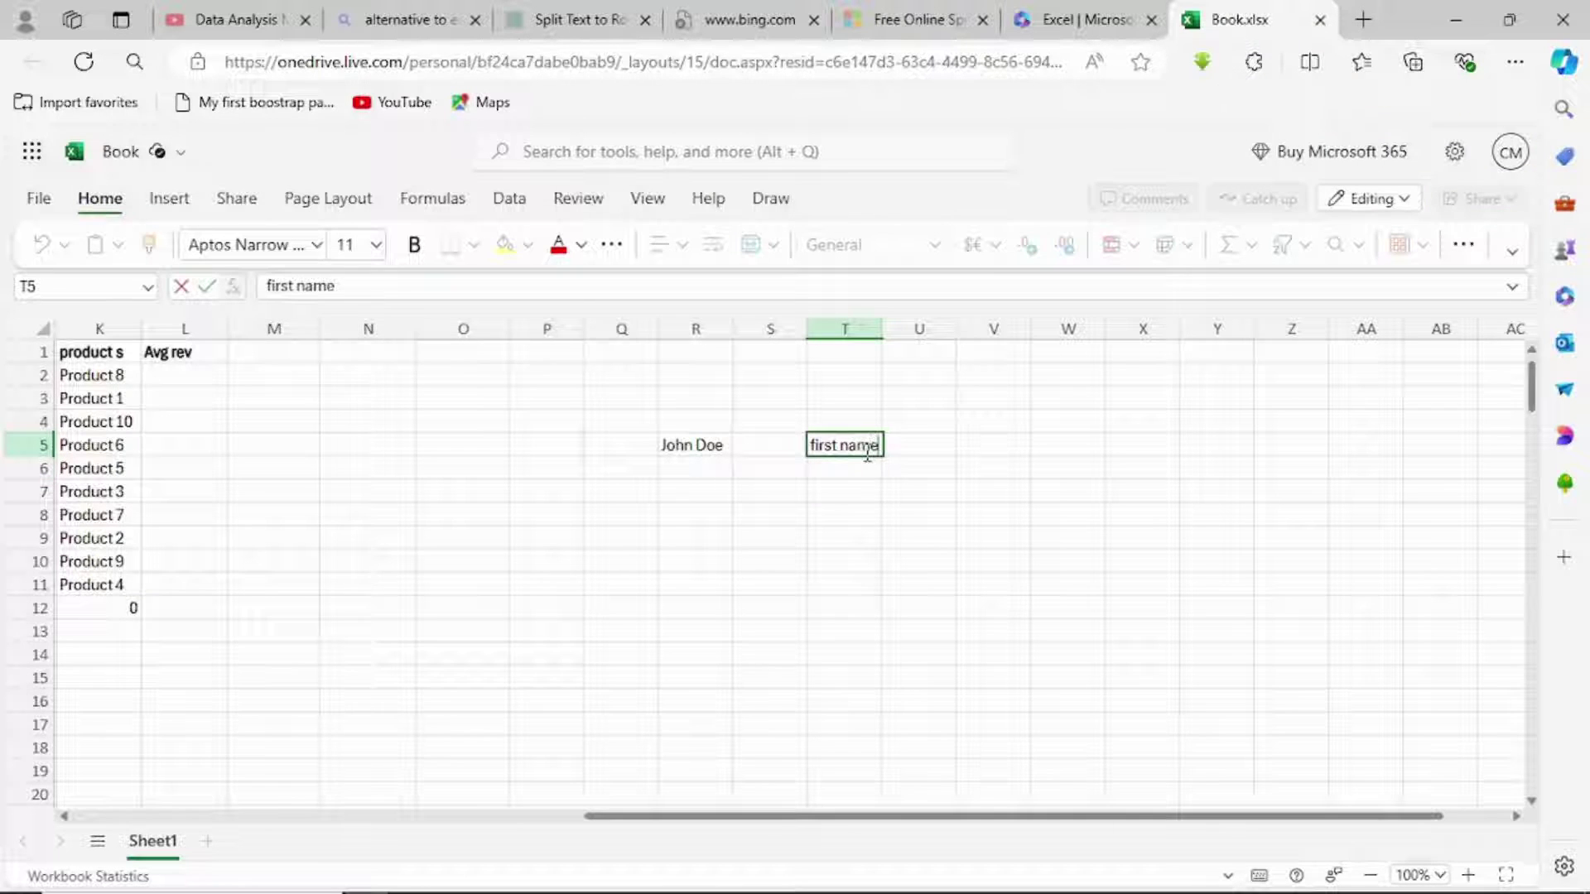
left_click(919, 441)
type("la")
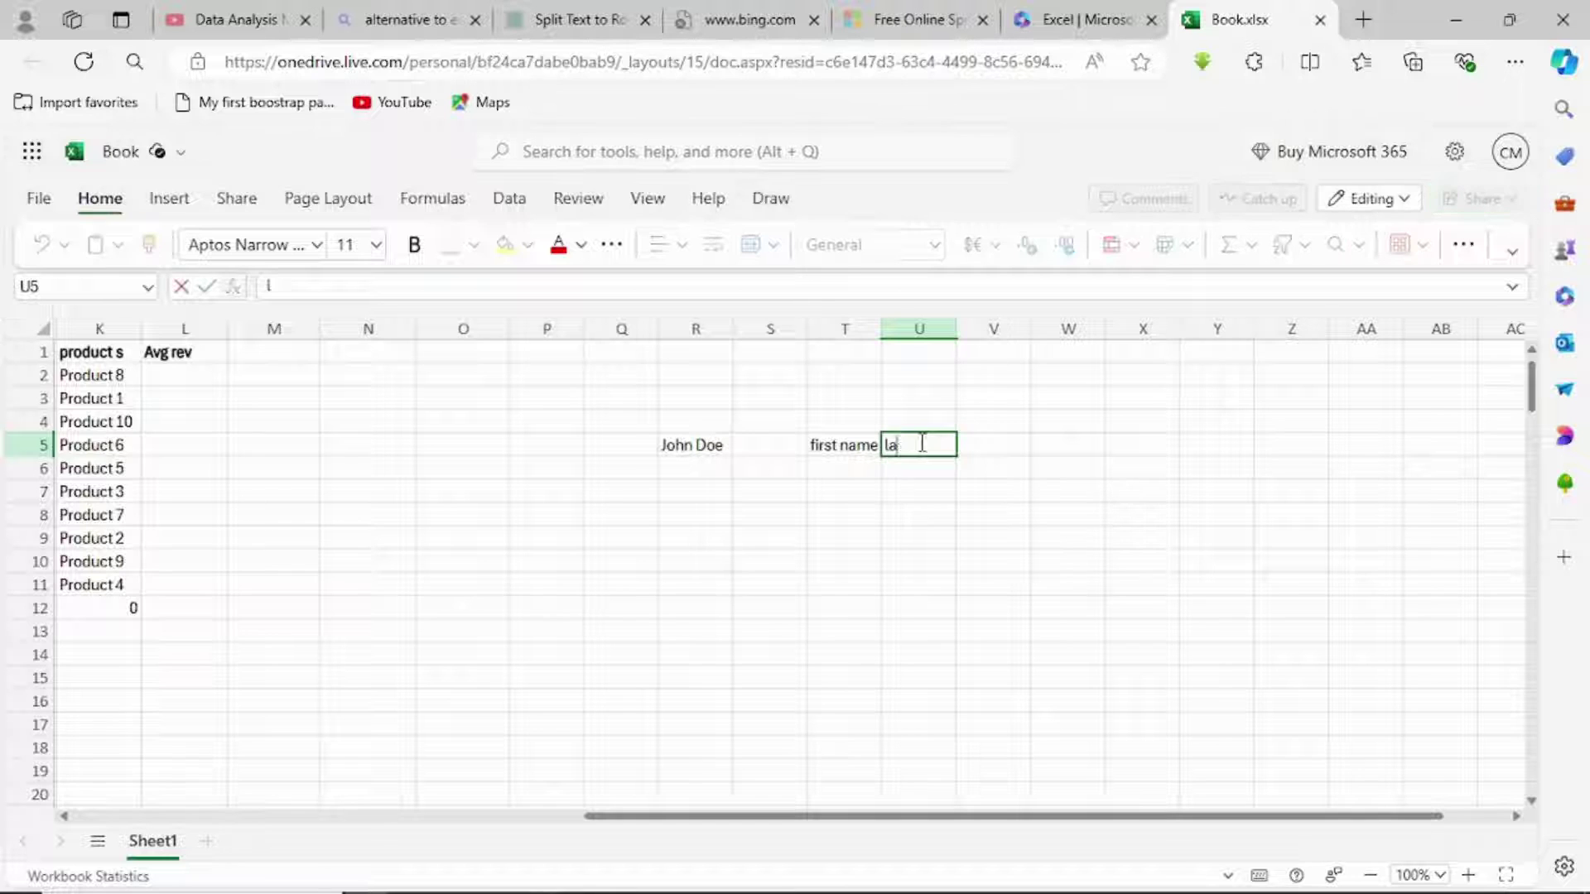
type("st name")
left_click(844, 491)
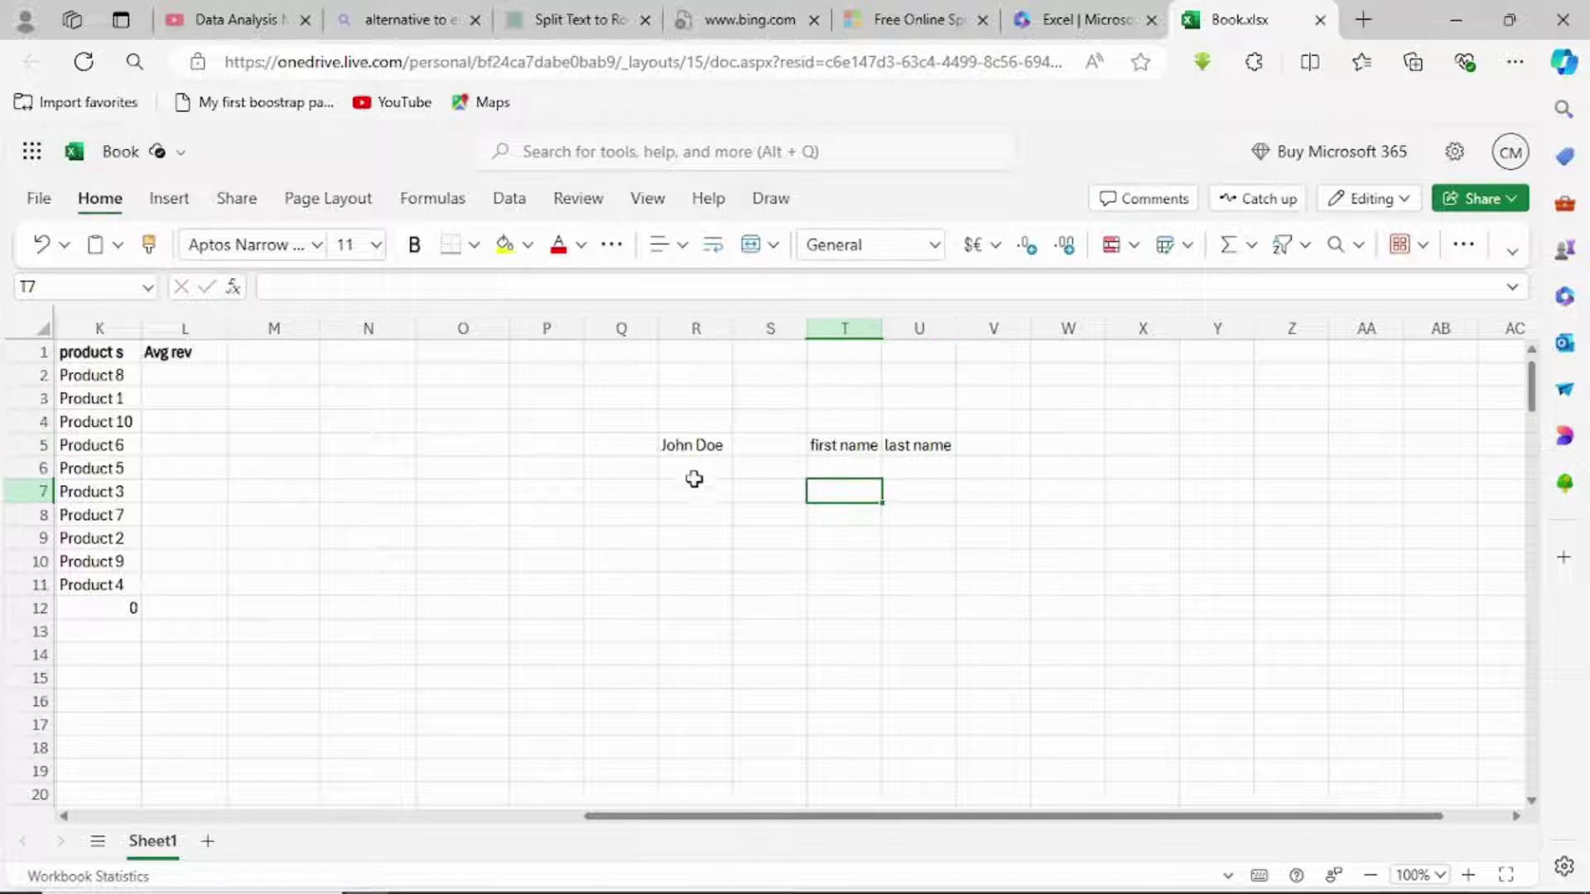
- Split the full name in R5 into separate columns with =TEXTSPLIT(R5," ") in cell T6
left_click(849, 476)
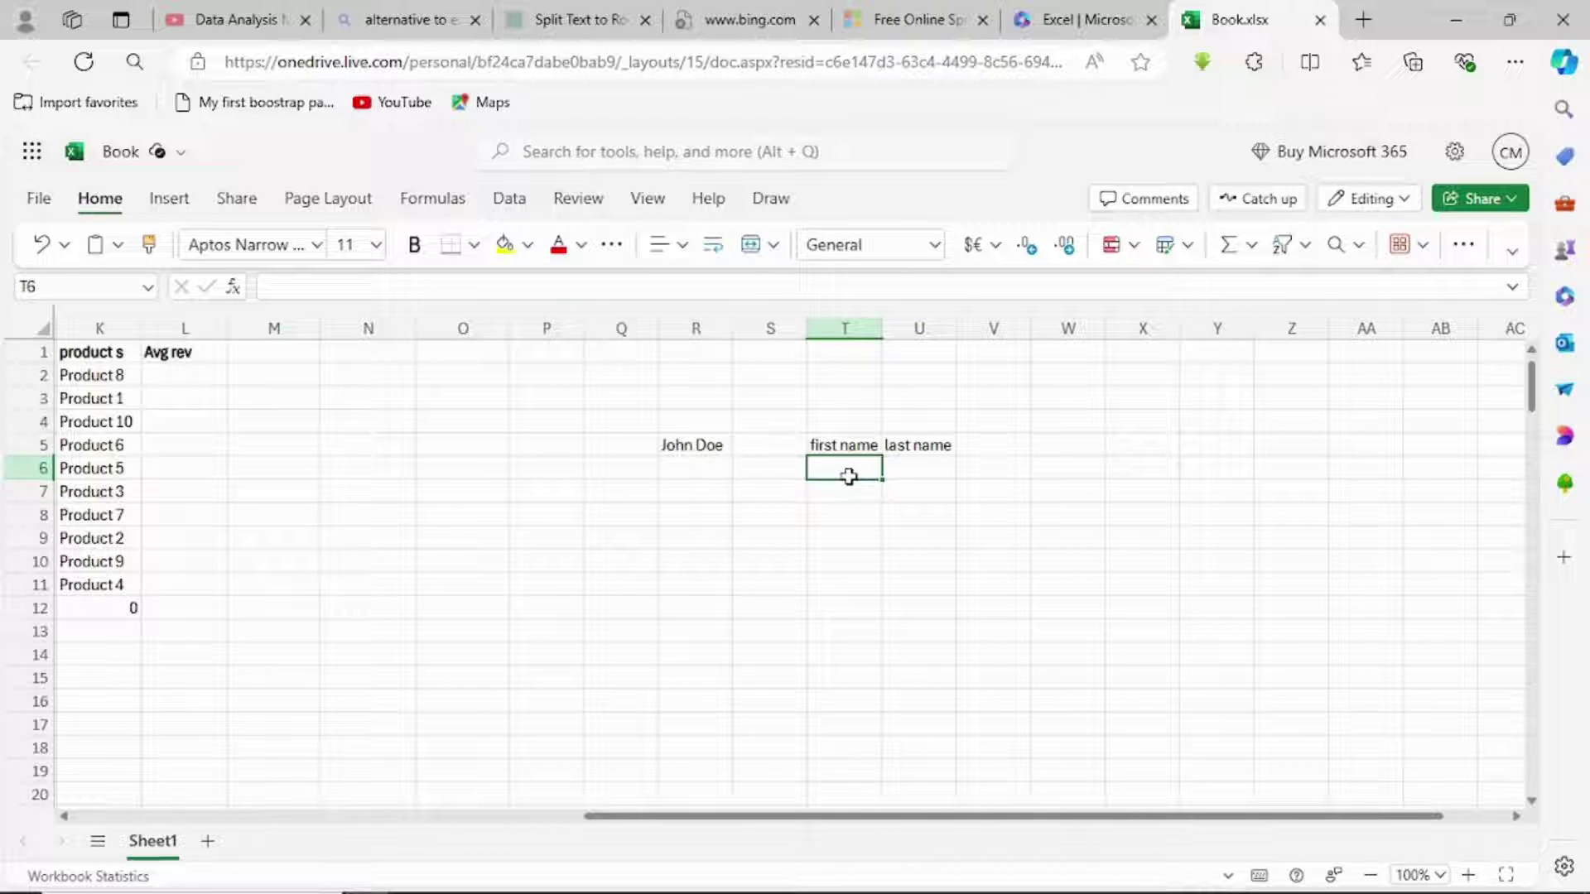
type("=")
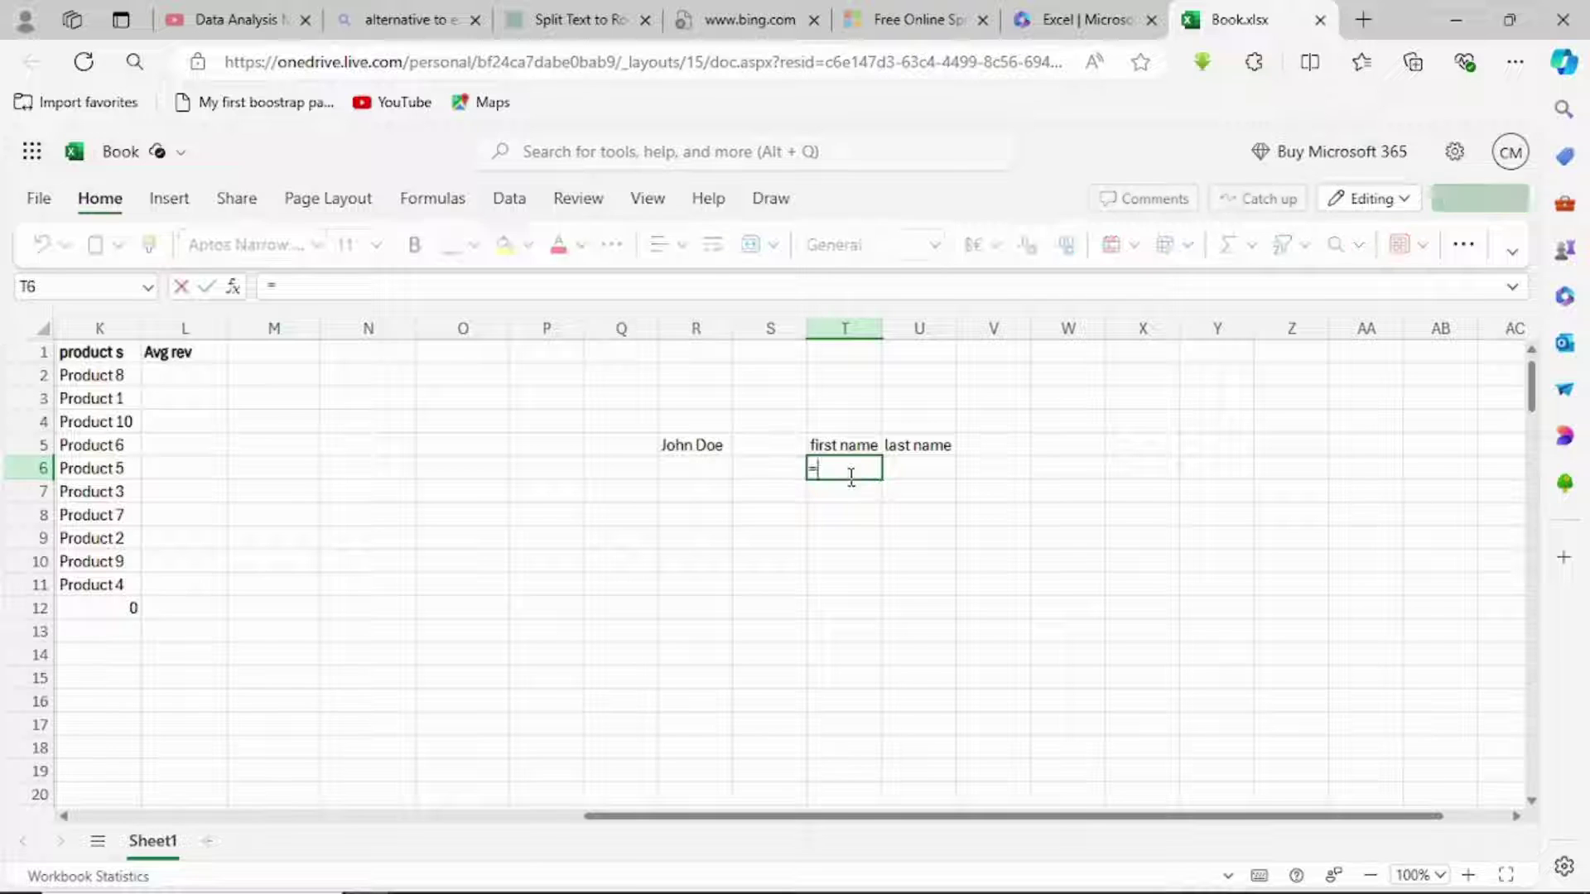
type("texts")
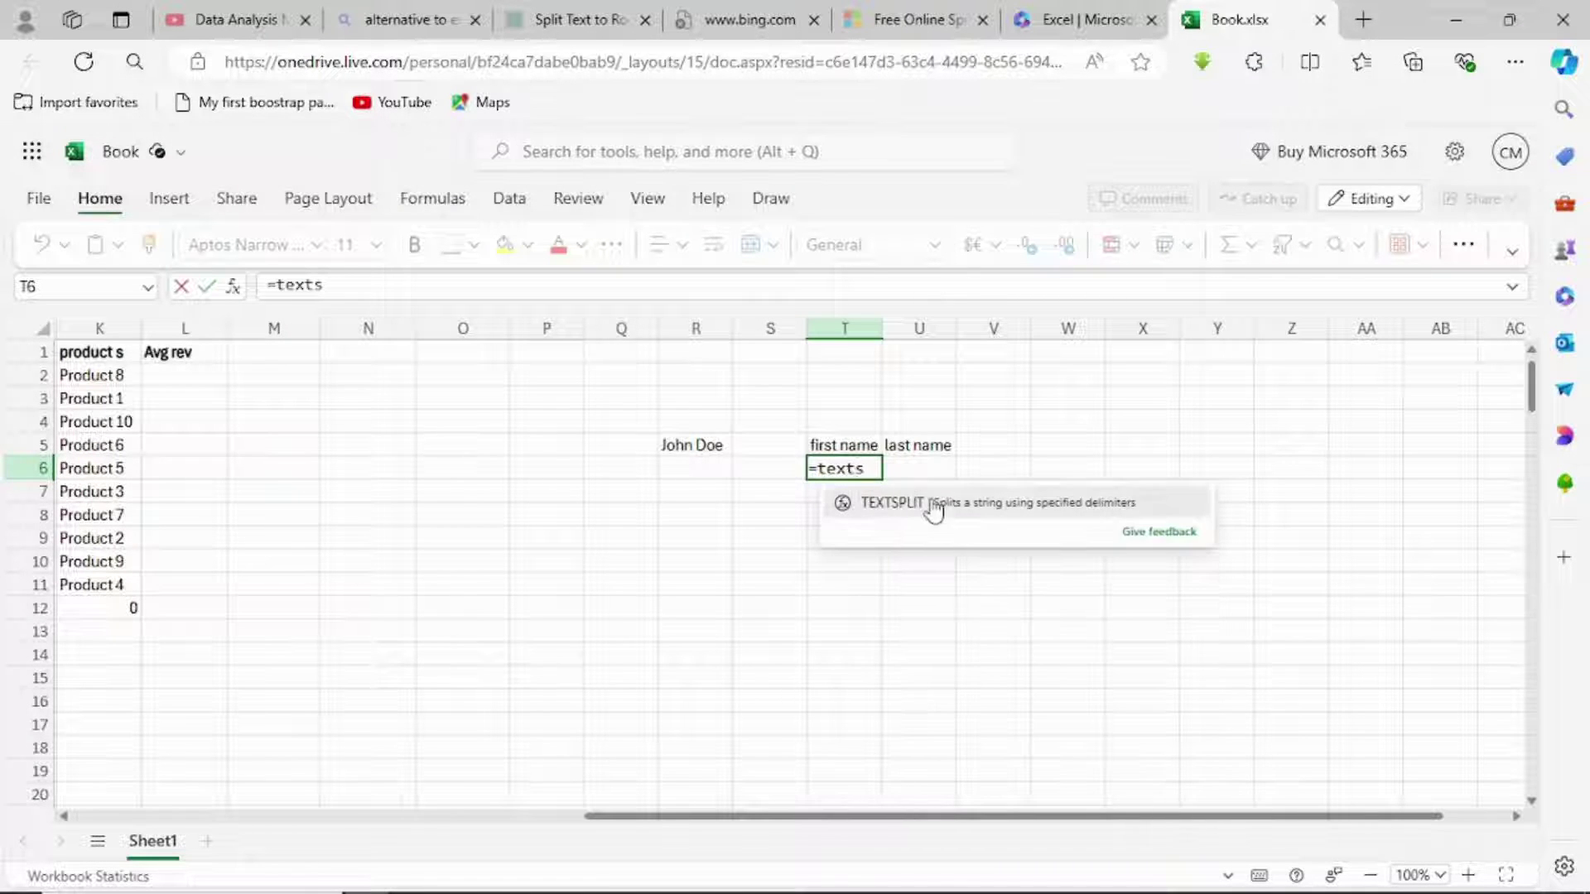
double_click(933, 503)
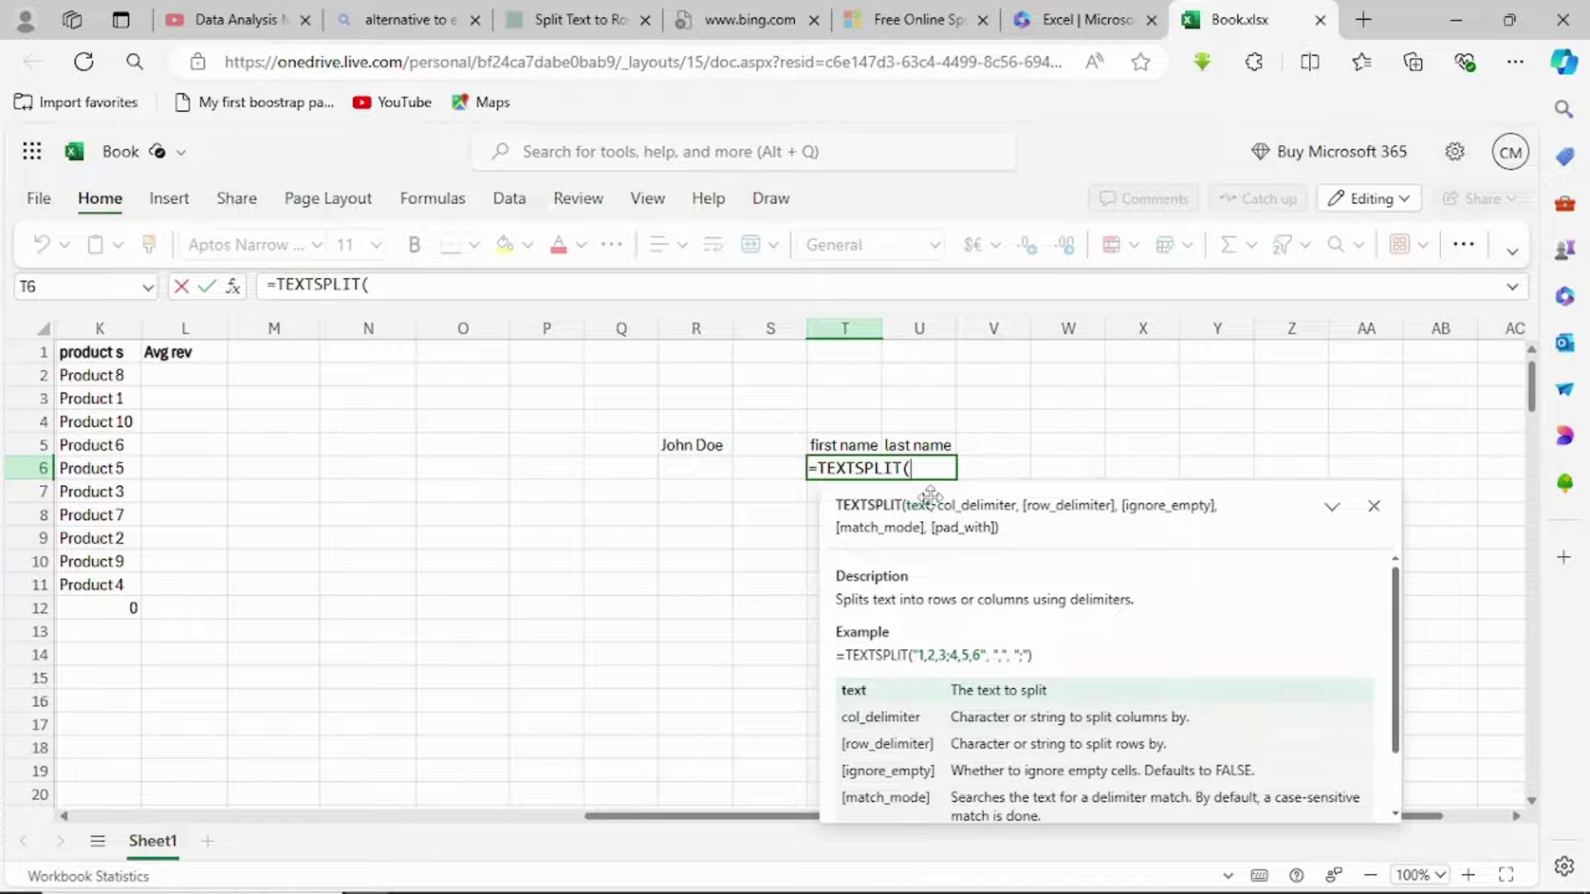
left_click(696, 445)
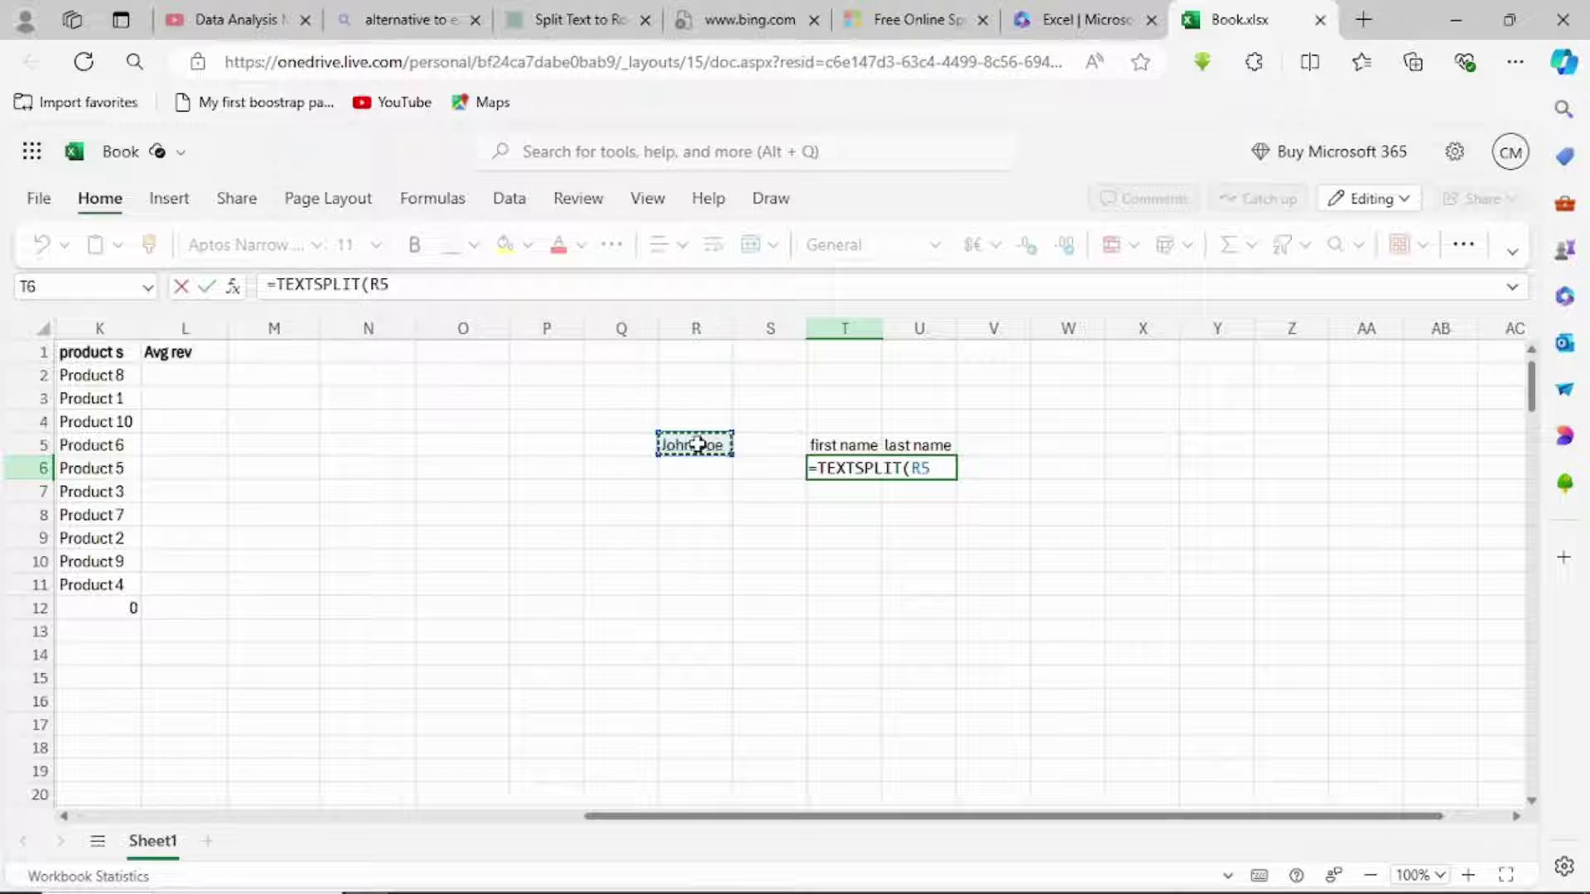
type(",\" ")
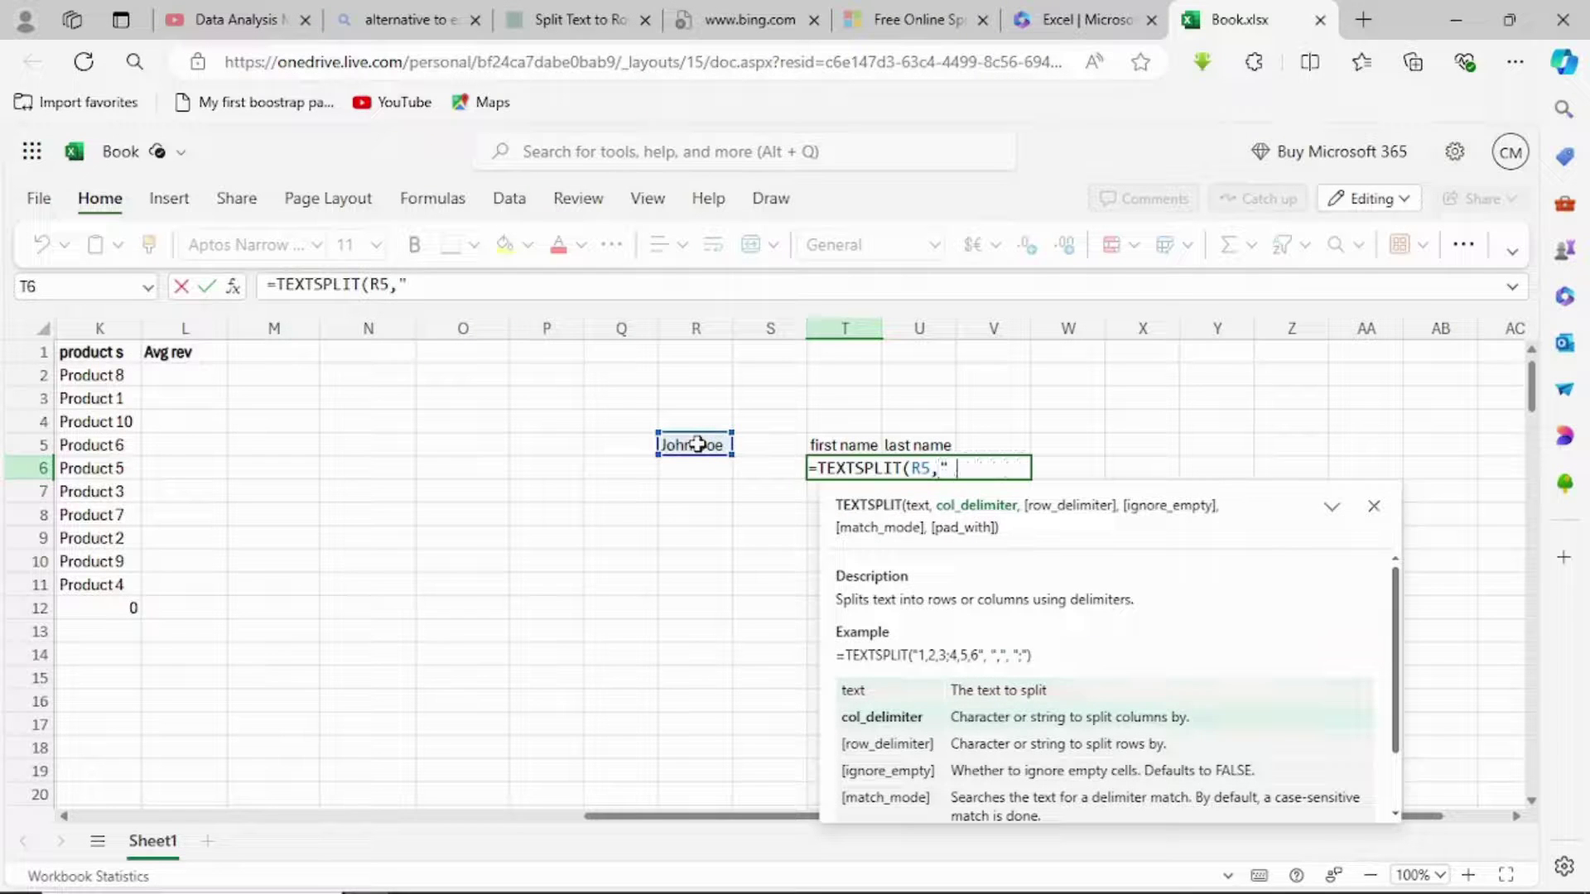
type("\")")
key("Return")
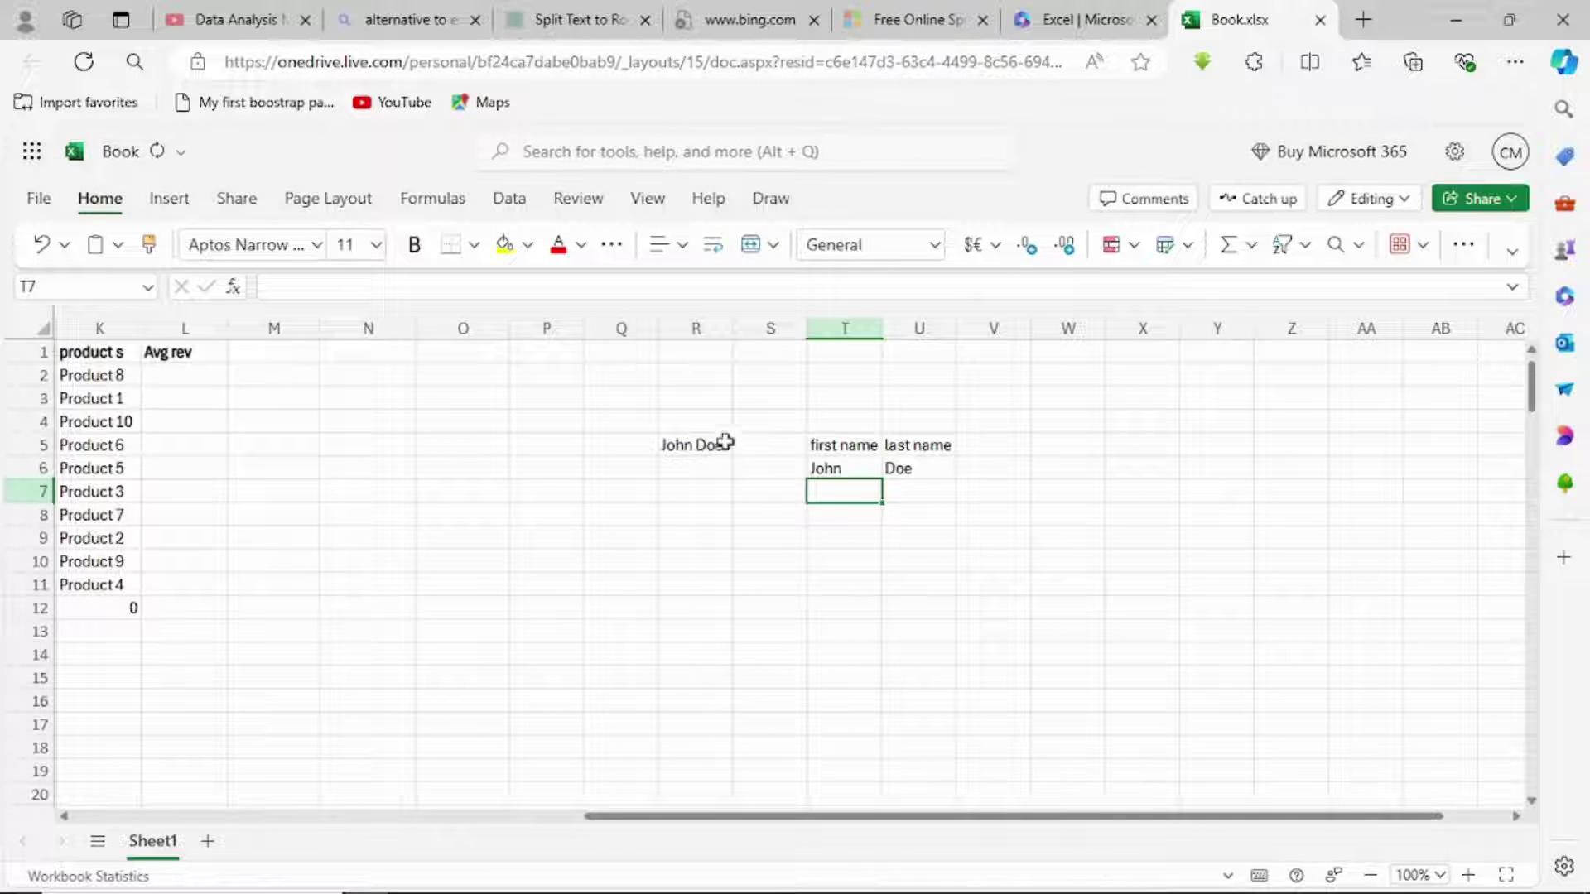
left_click(876, 587)
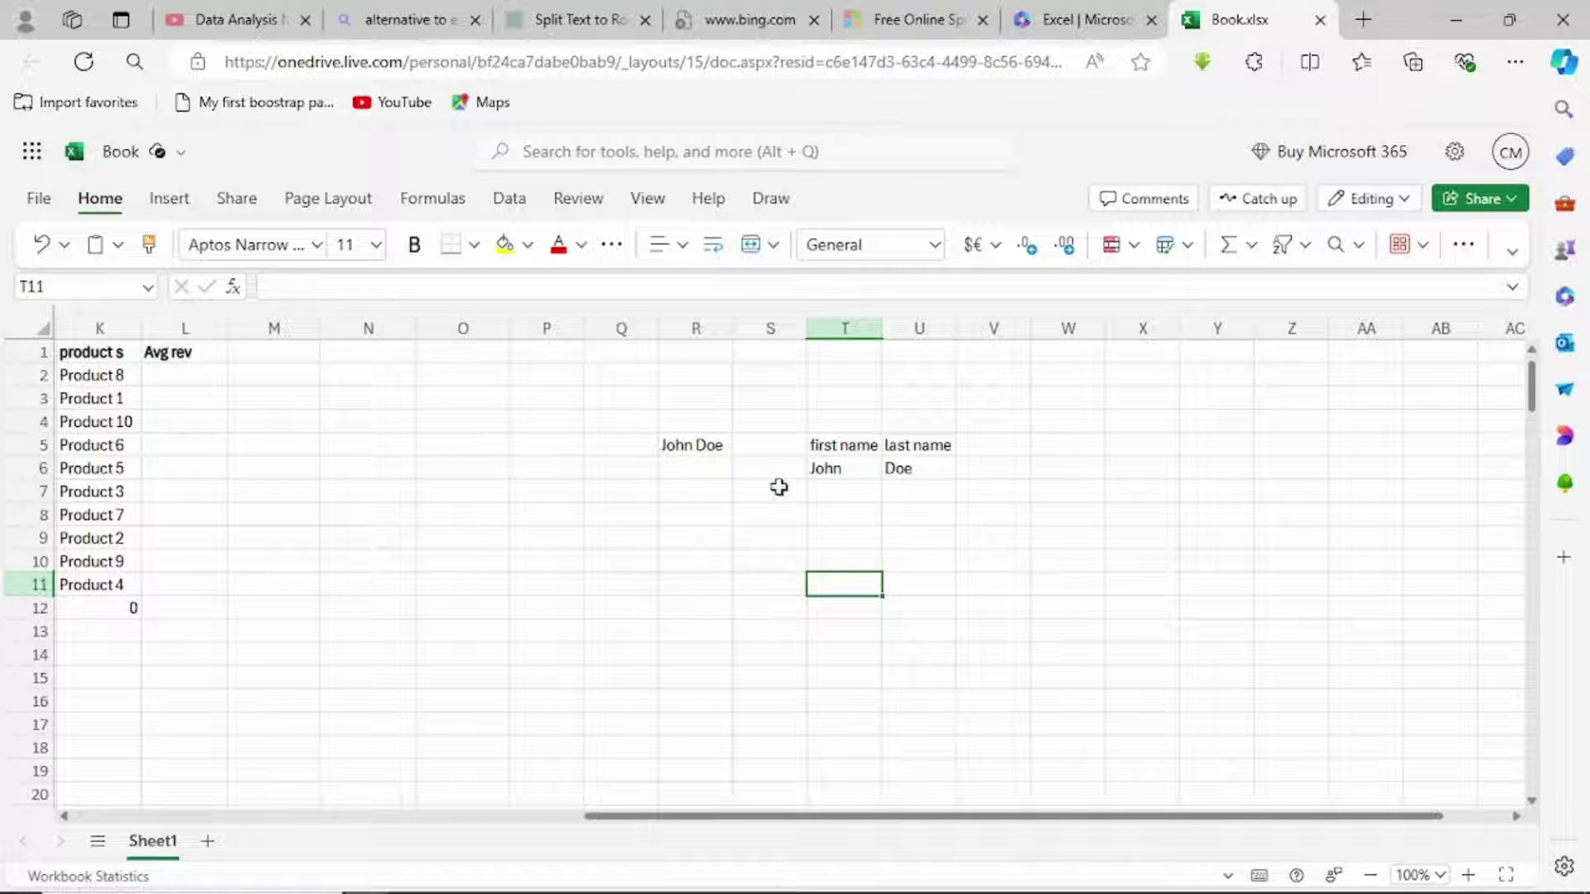
- Join the split first and last names with a space using =CONCAT(T6," ",U6) in cell W7
left_click(1053, 494)
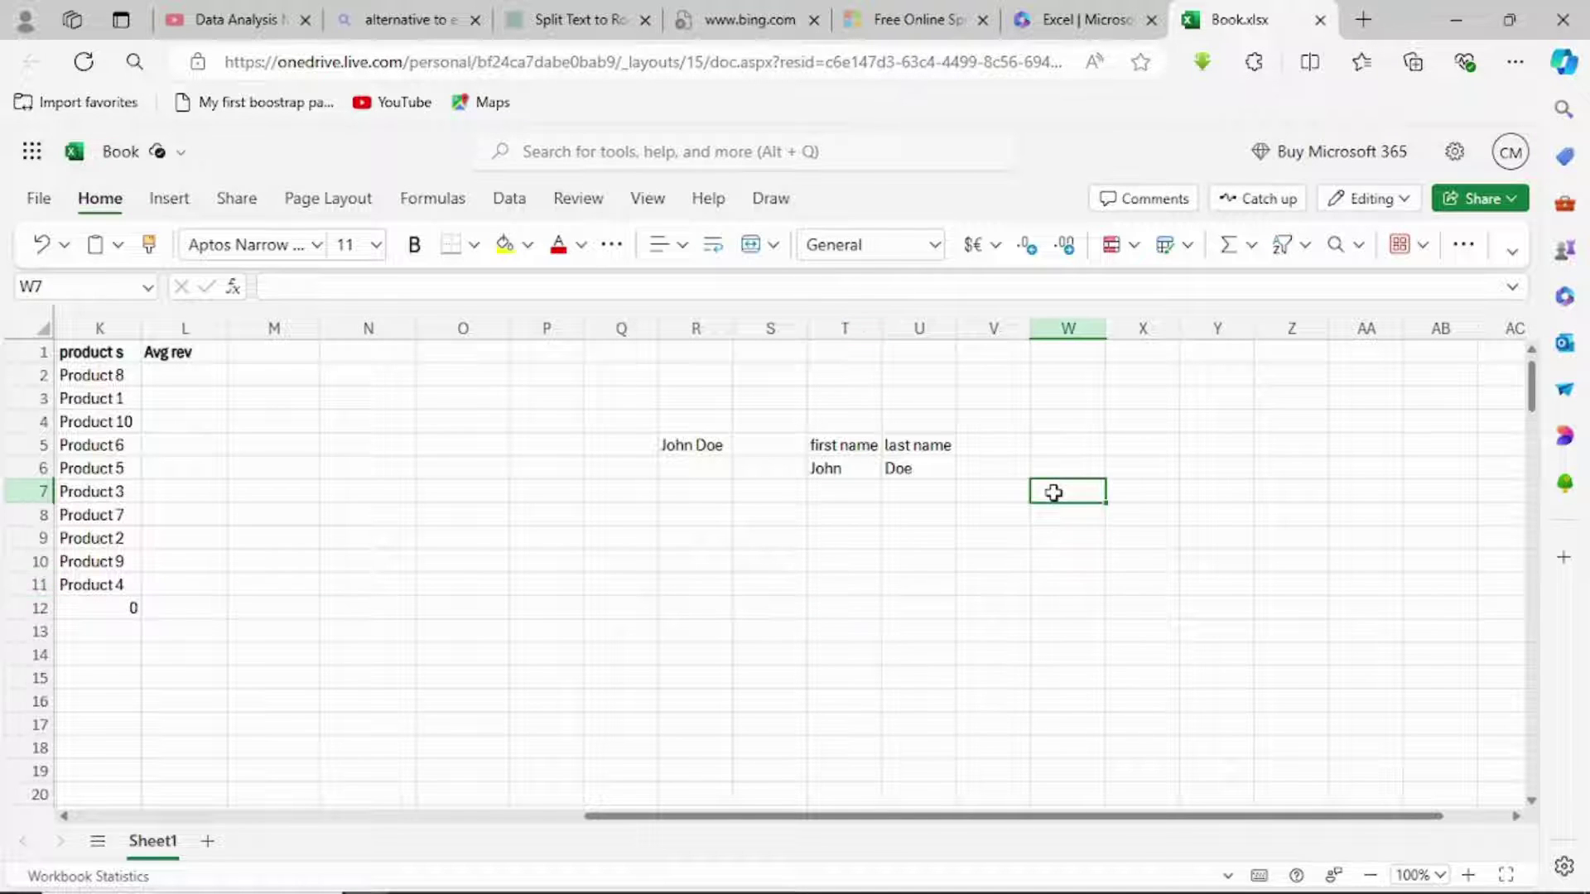
type("=")
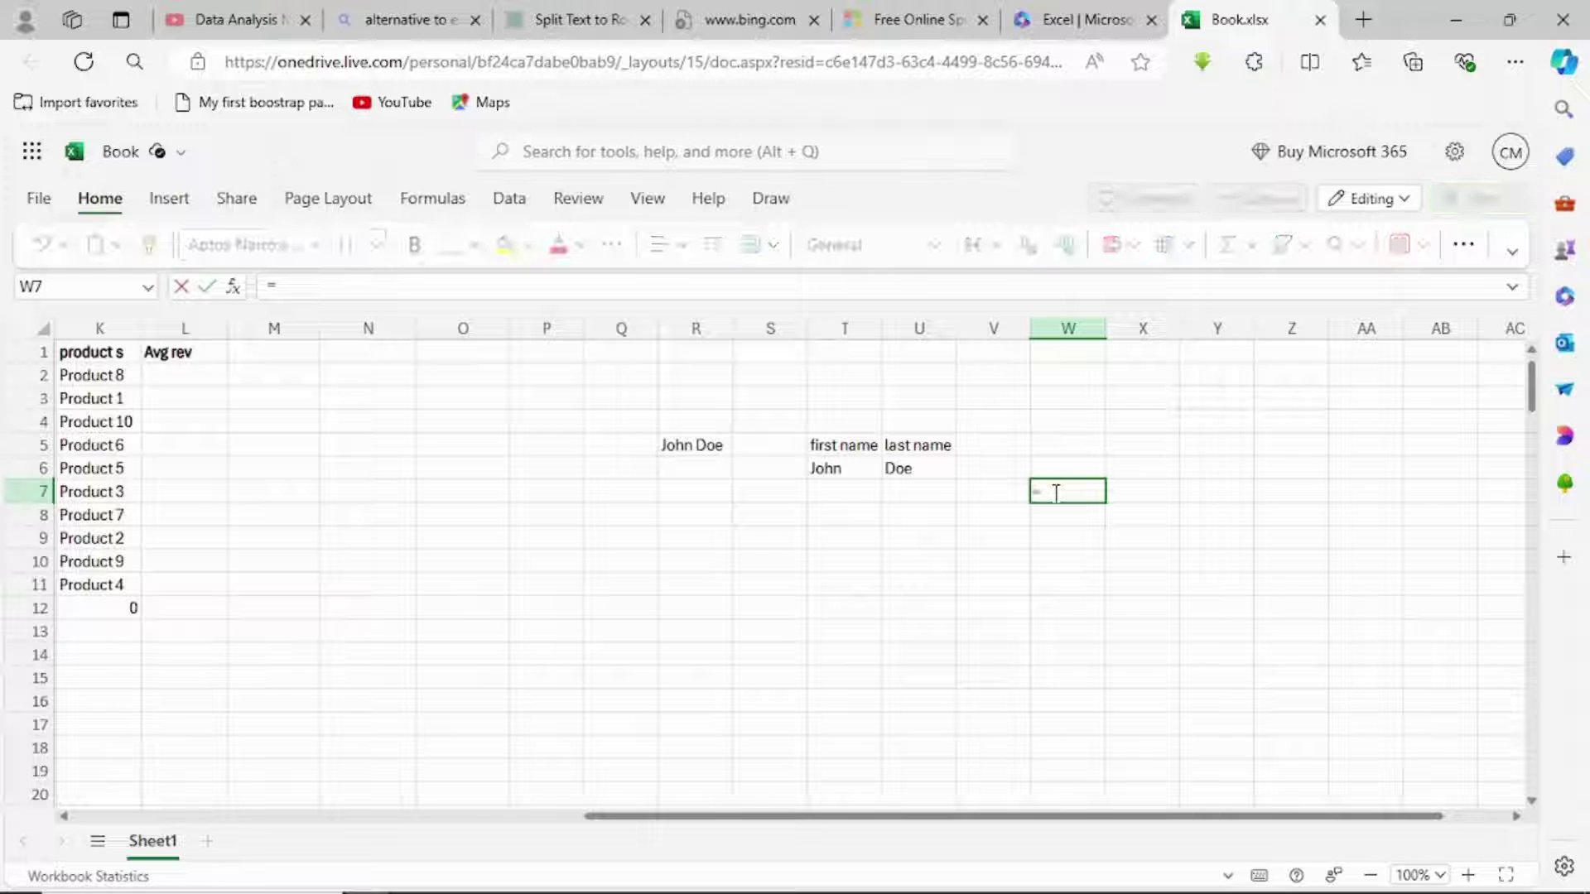
type("conc")
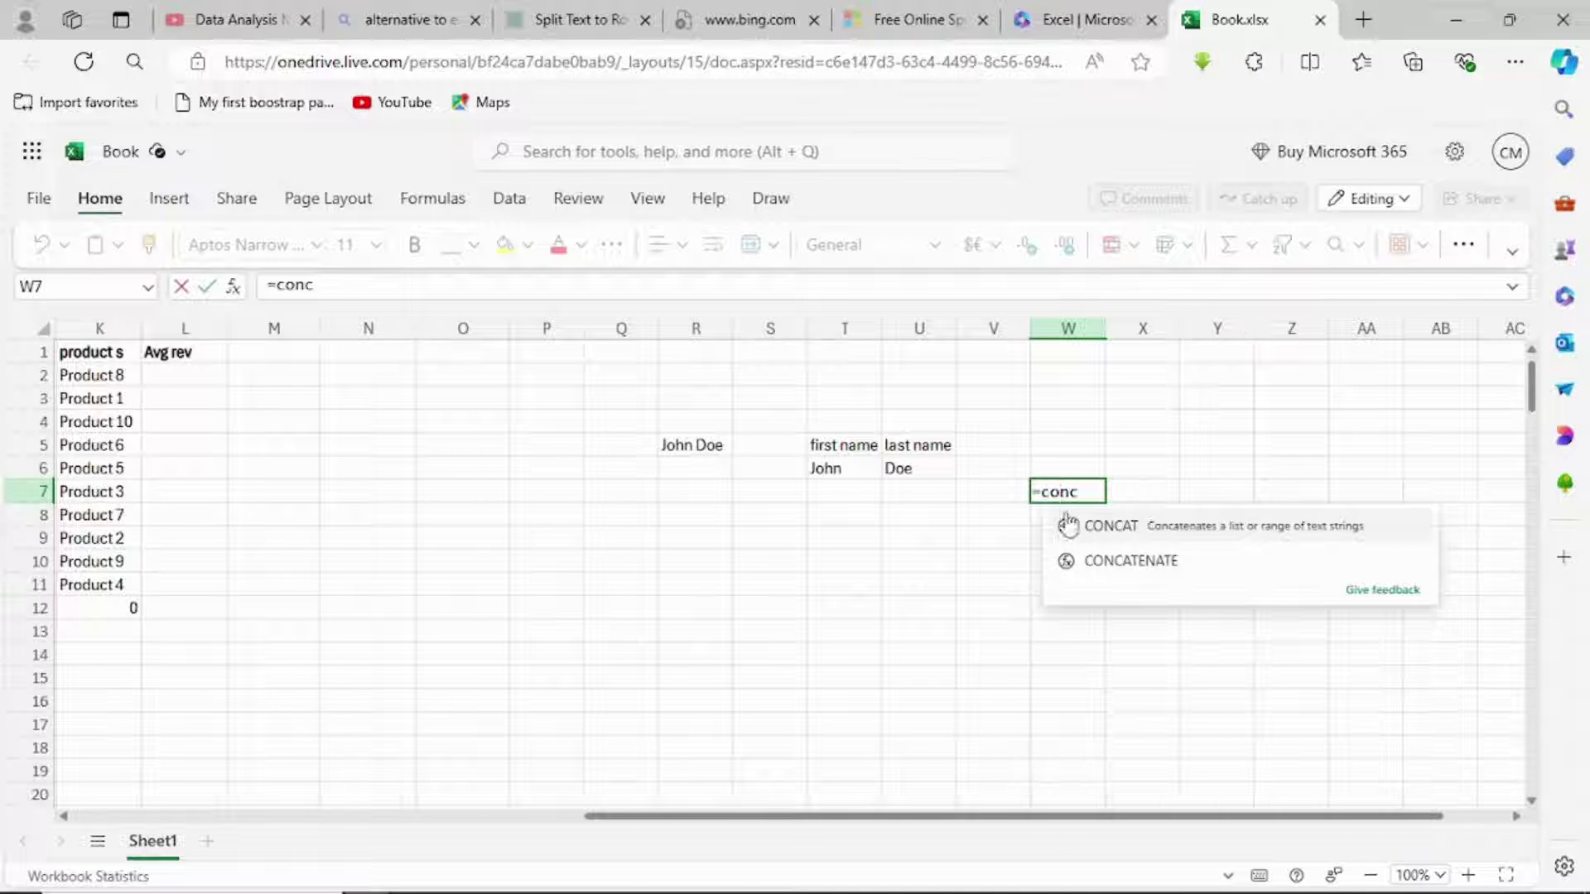
left_click(1068, 525)
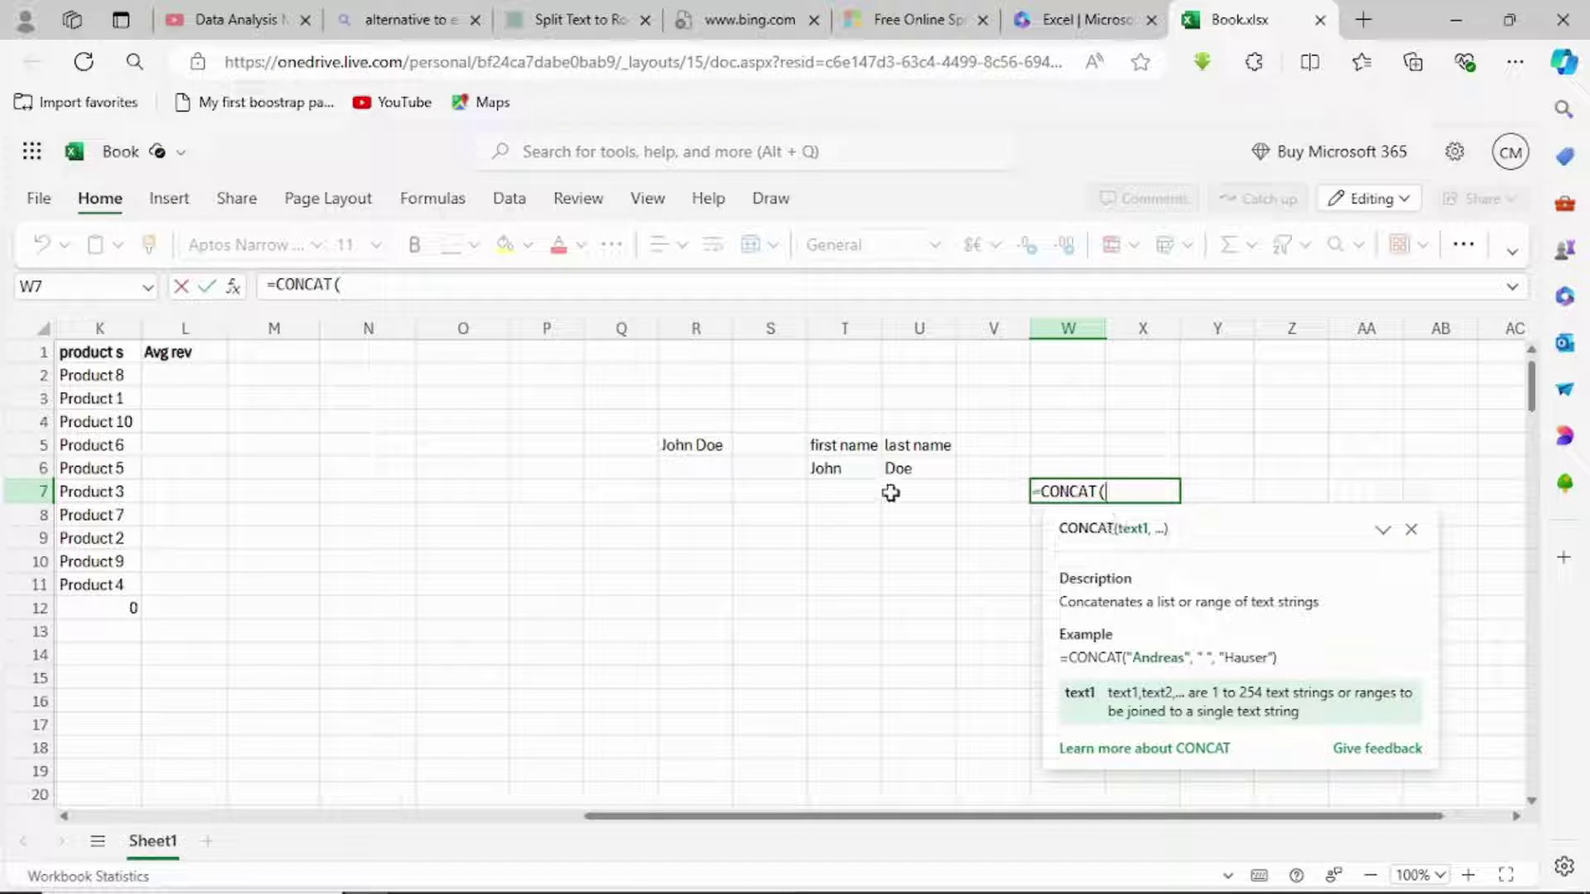
left_click(841, 467)
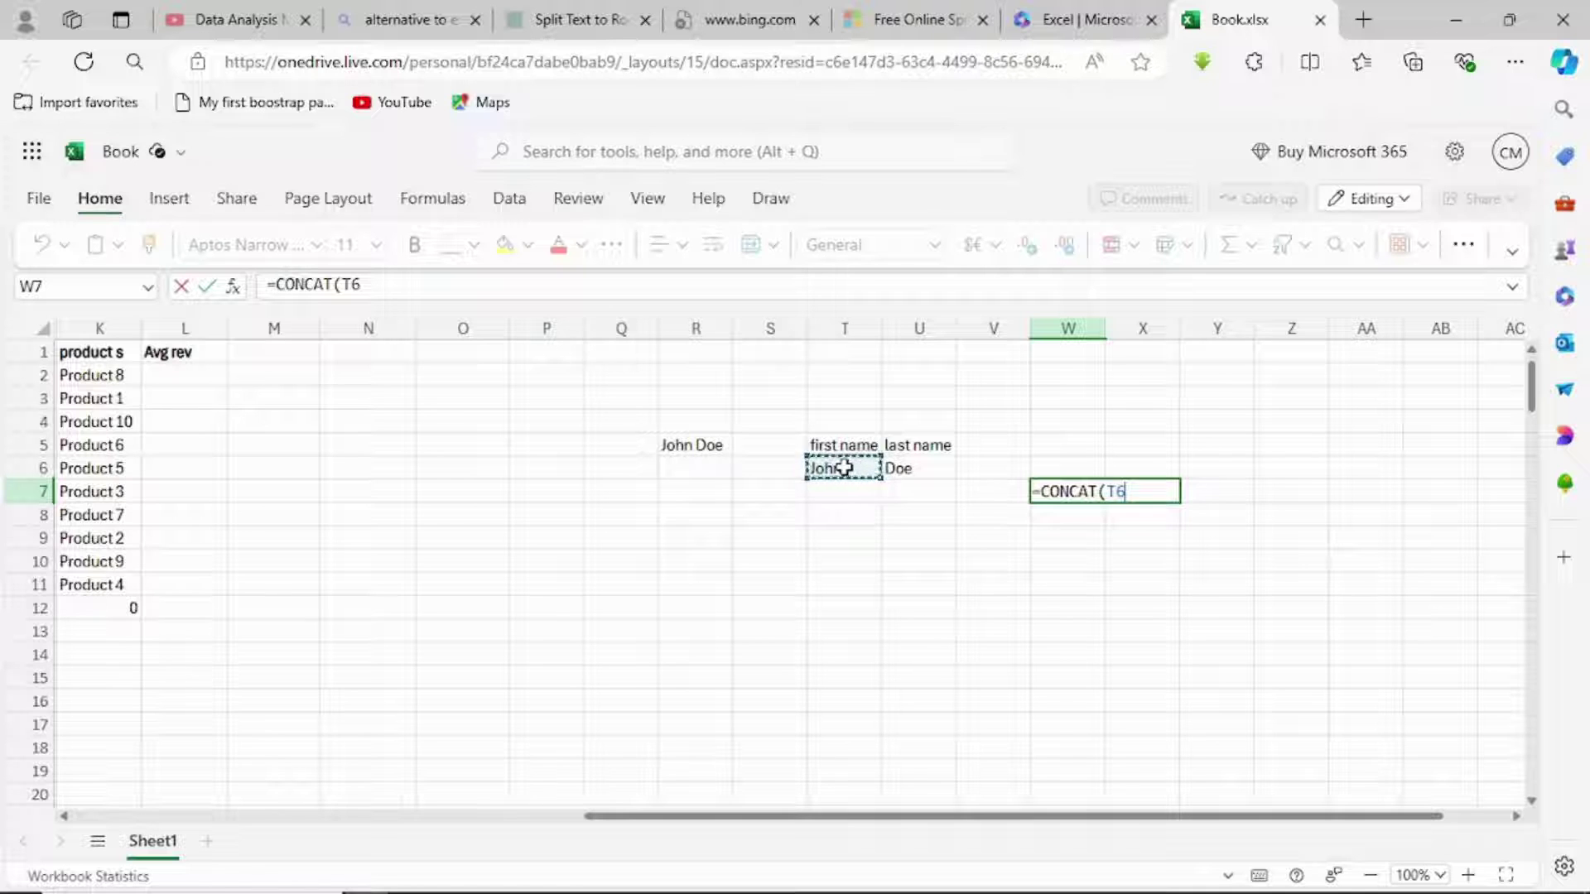
type(",")
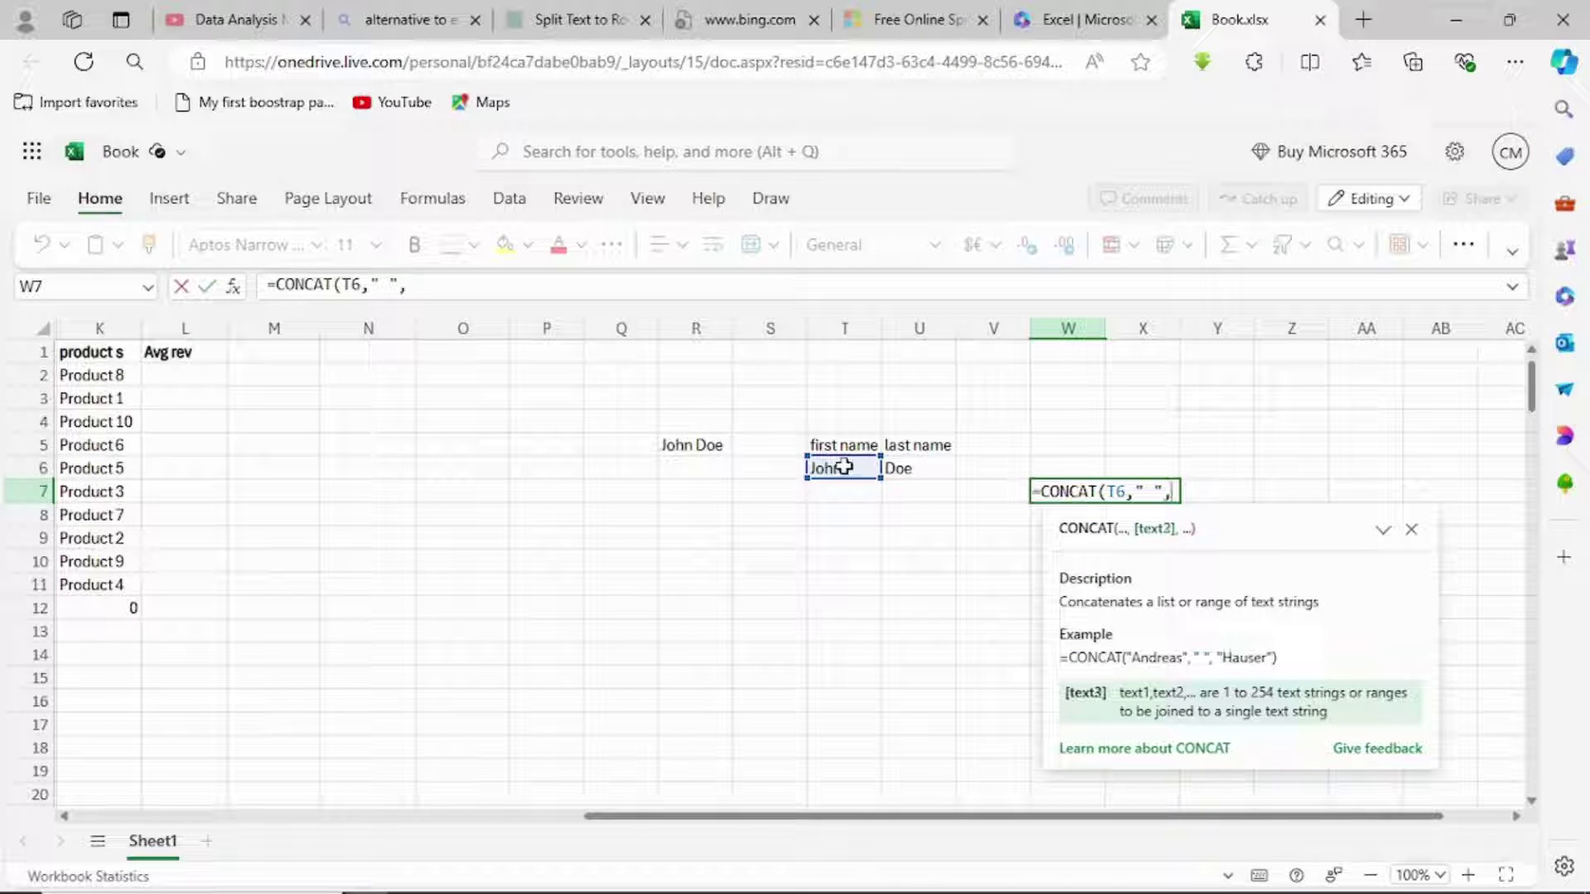
type("\" \",")
left_click(929, 463)
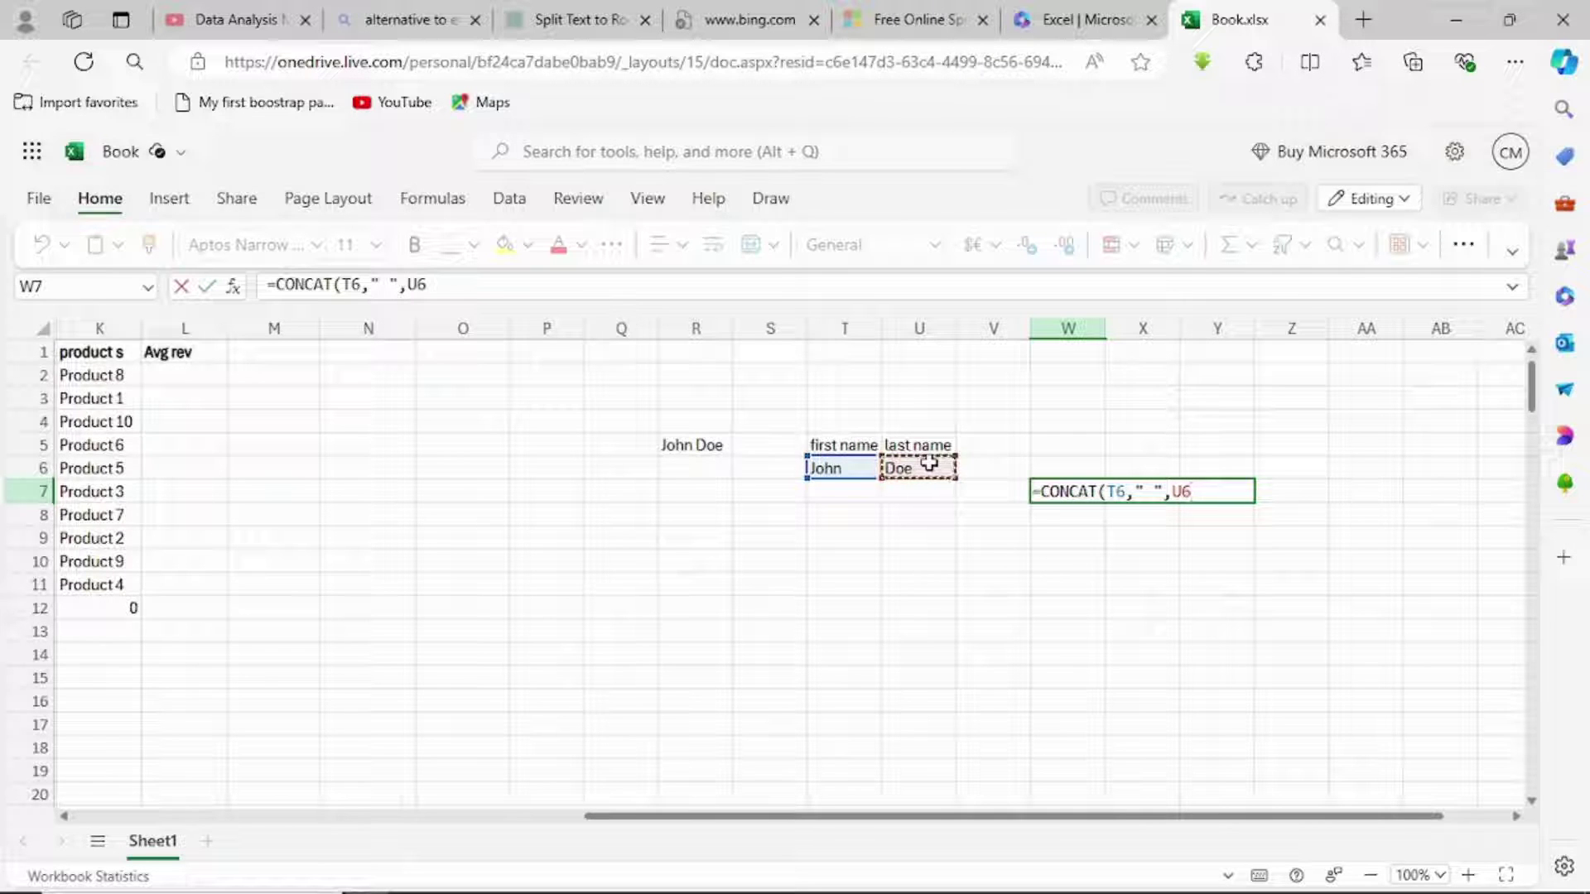
type(")")
key("Return")
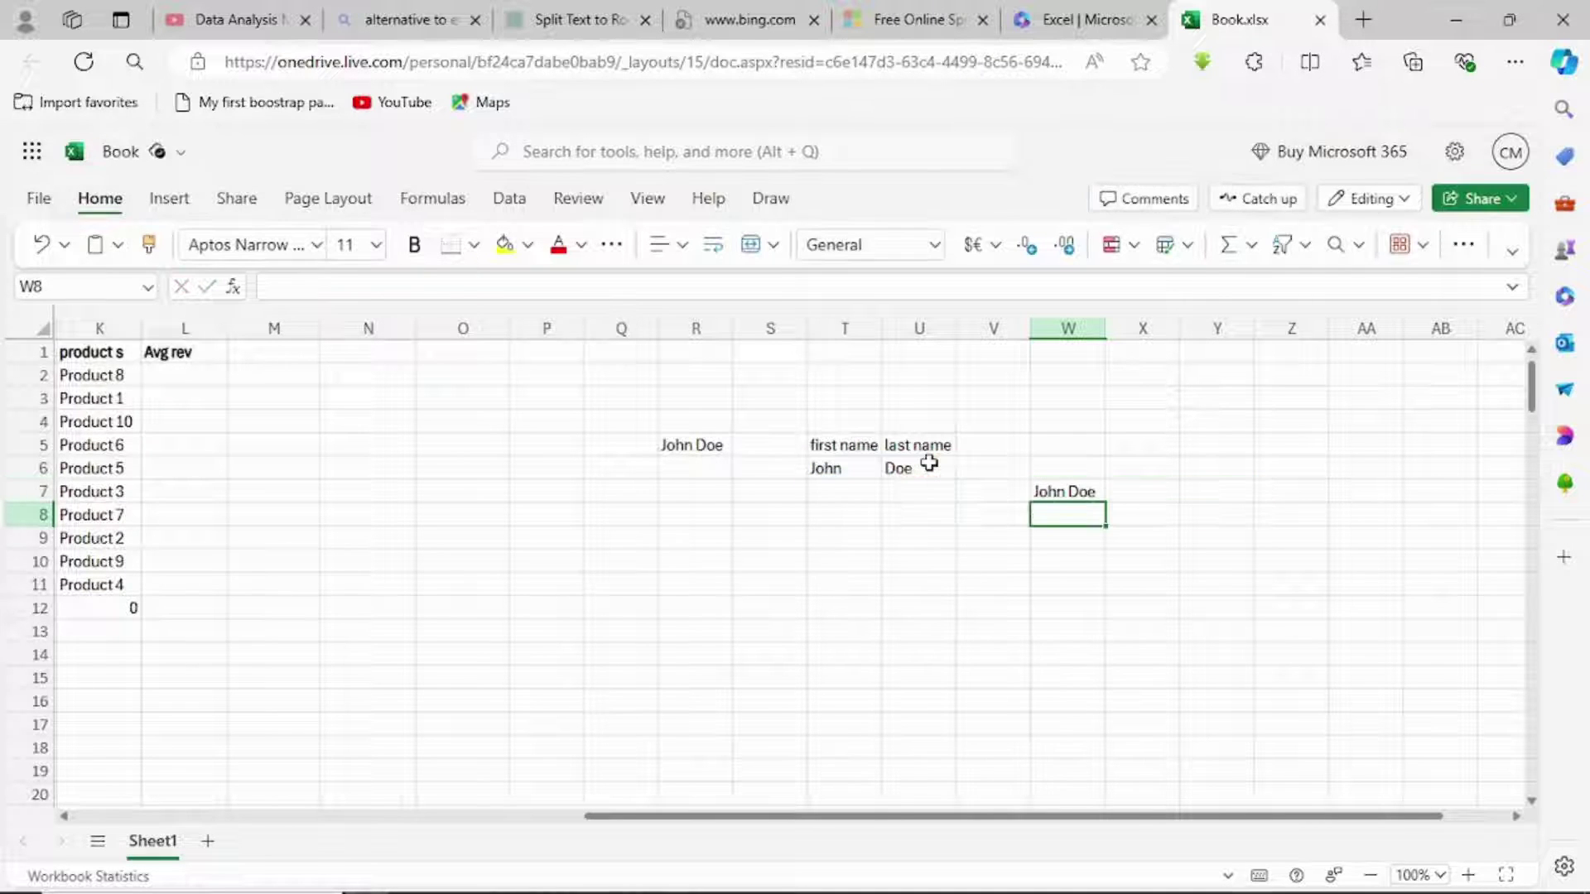
left_click(905, 628)
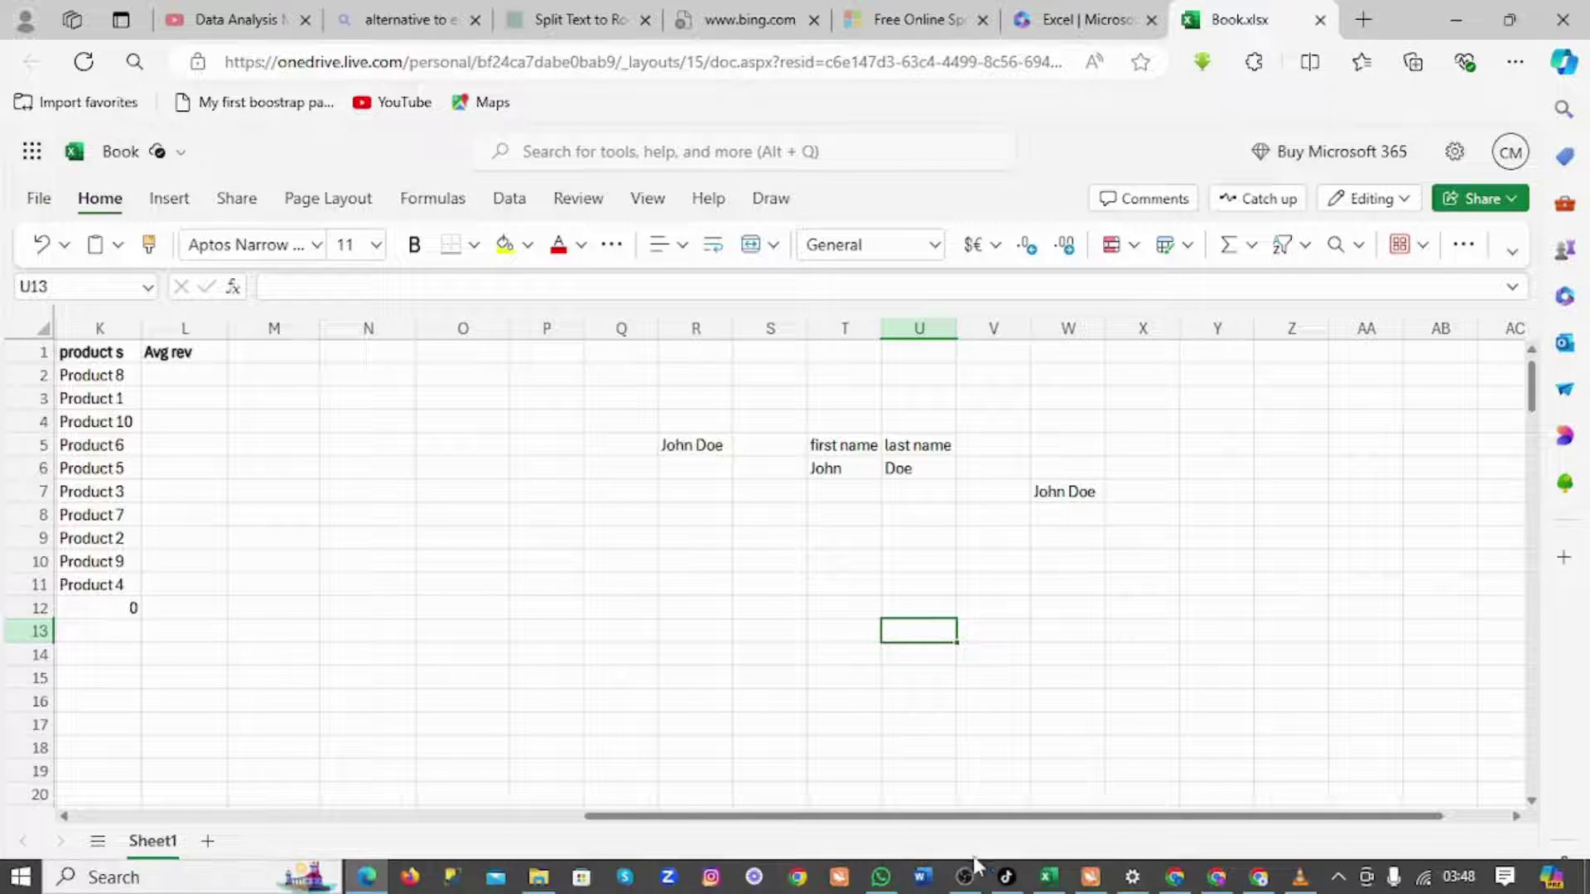
- Switch to the desktop Excel workbook Book1 and enter a sample full name in cell I5 of Sheet3
left_click(1046, 878)
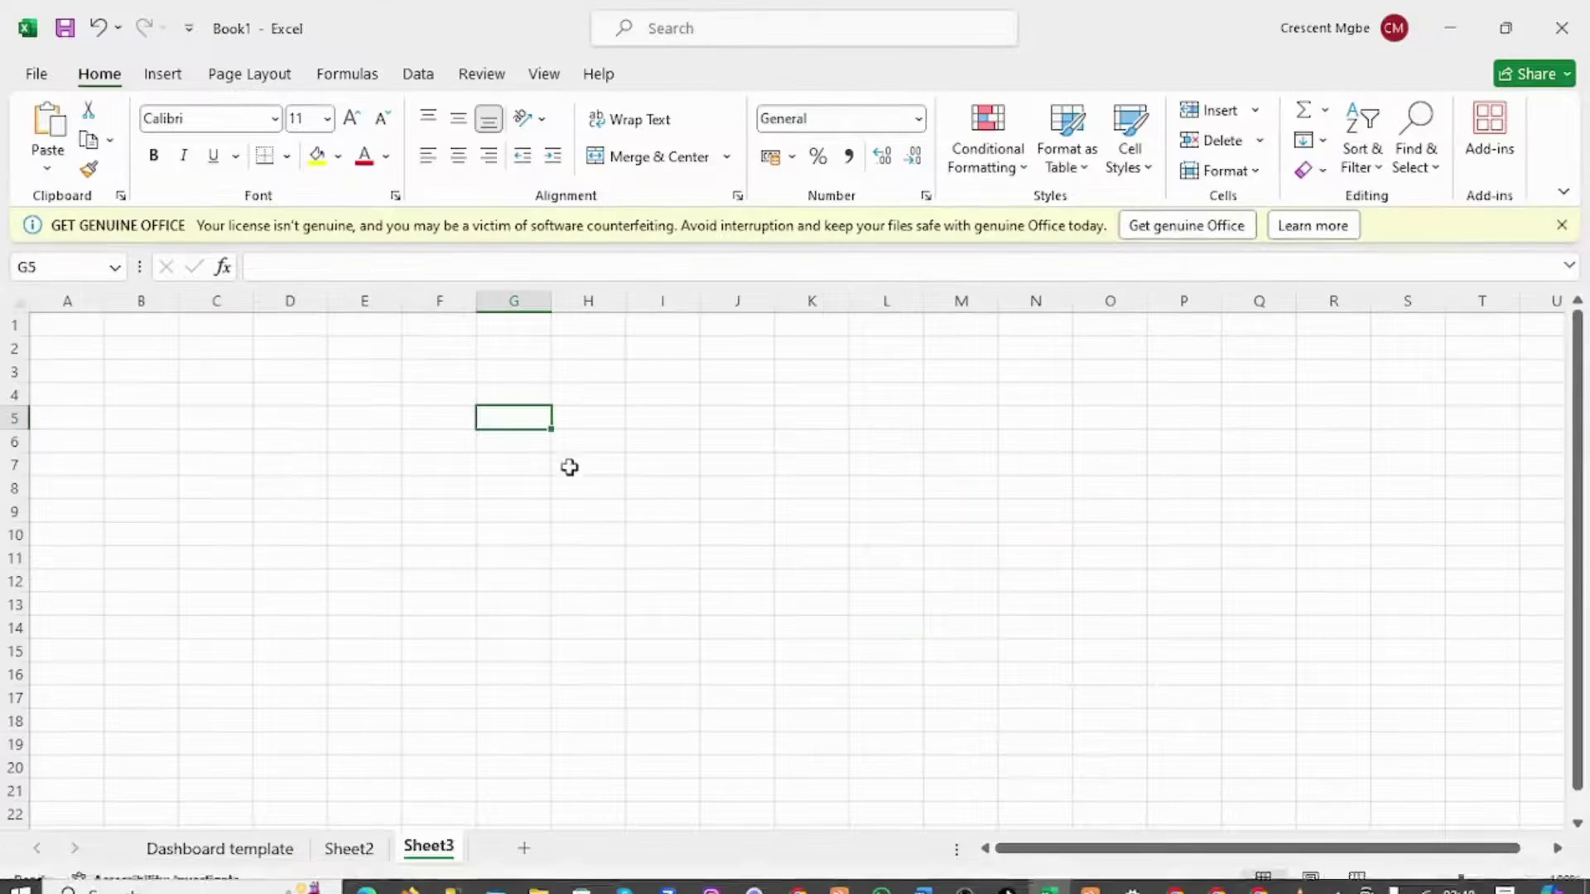
left_click(675, 421)
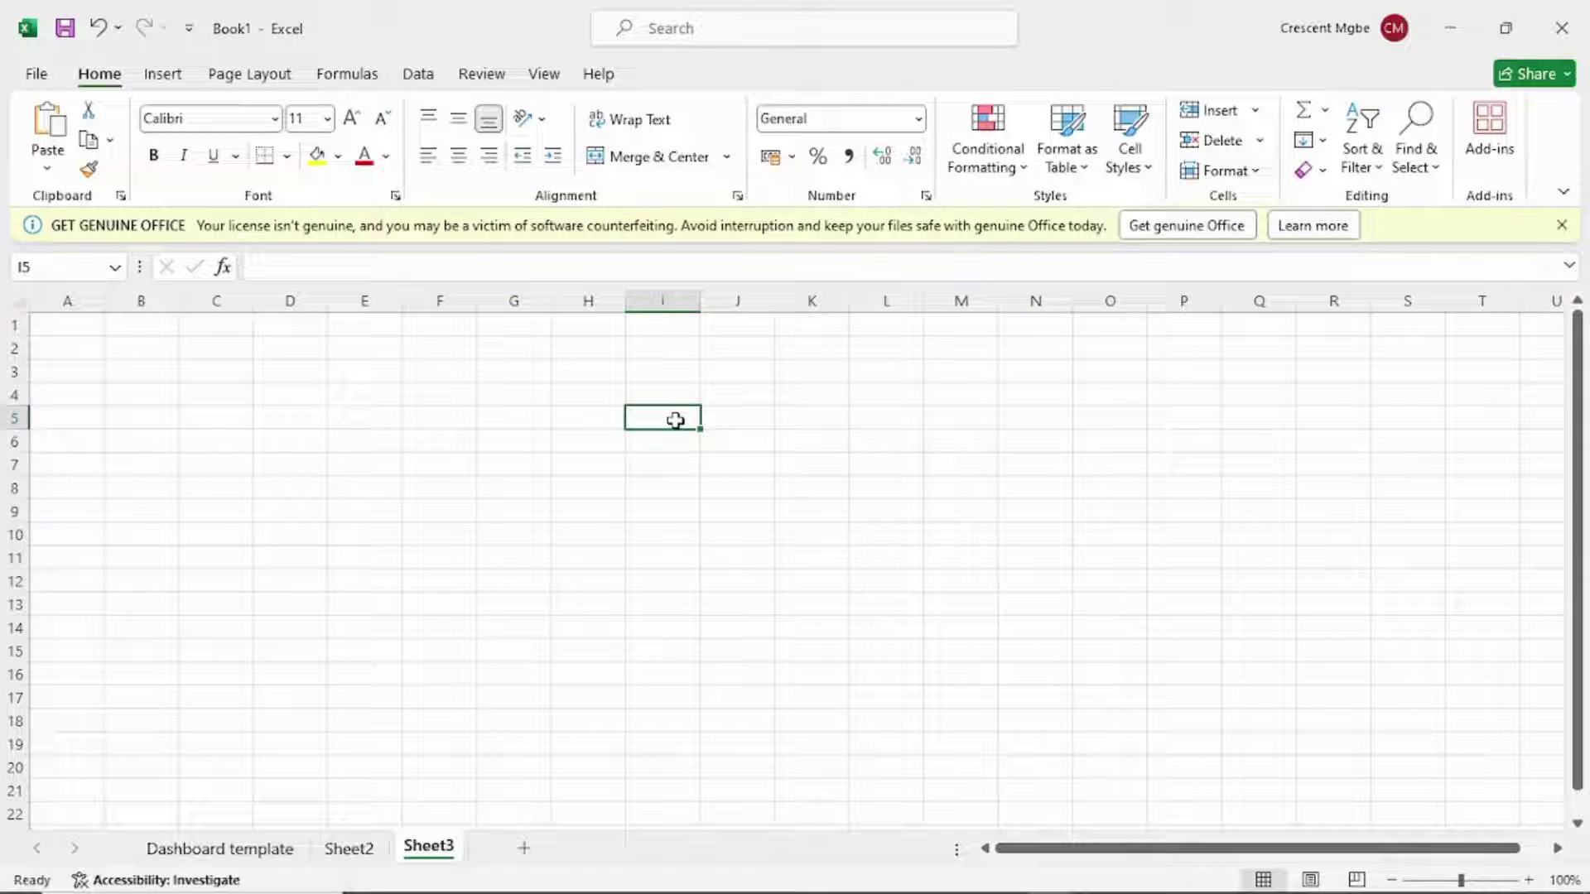
type("John")
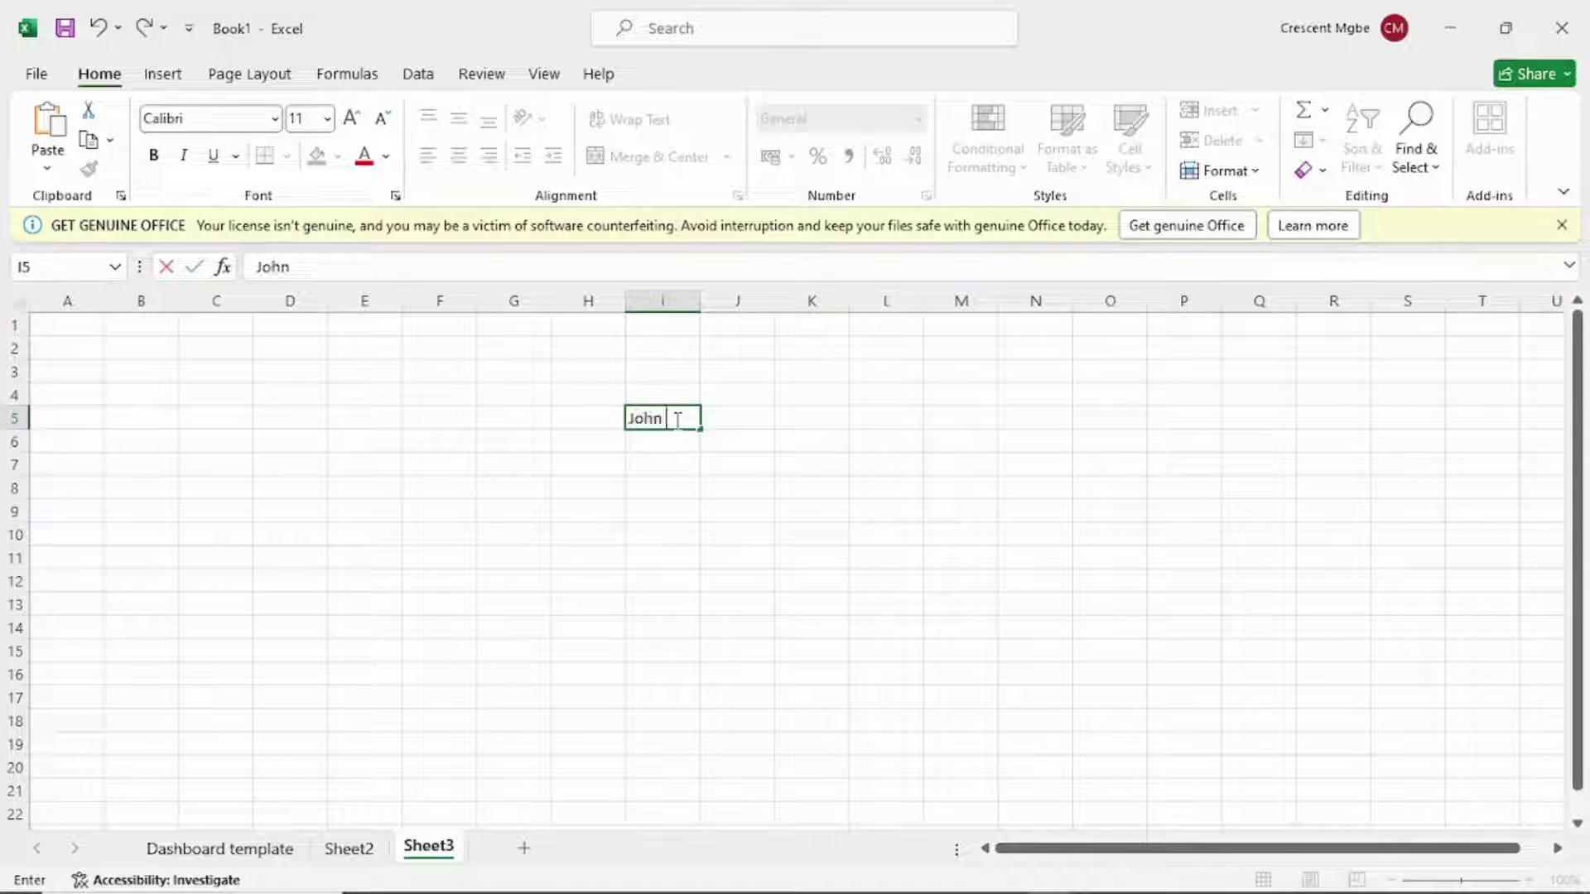
type(" Doe")
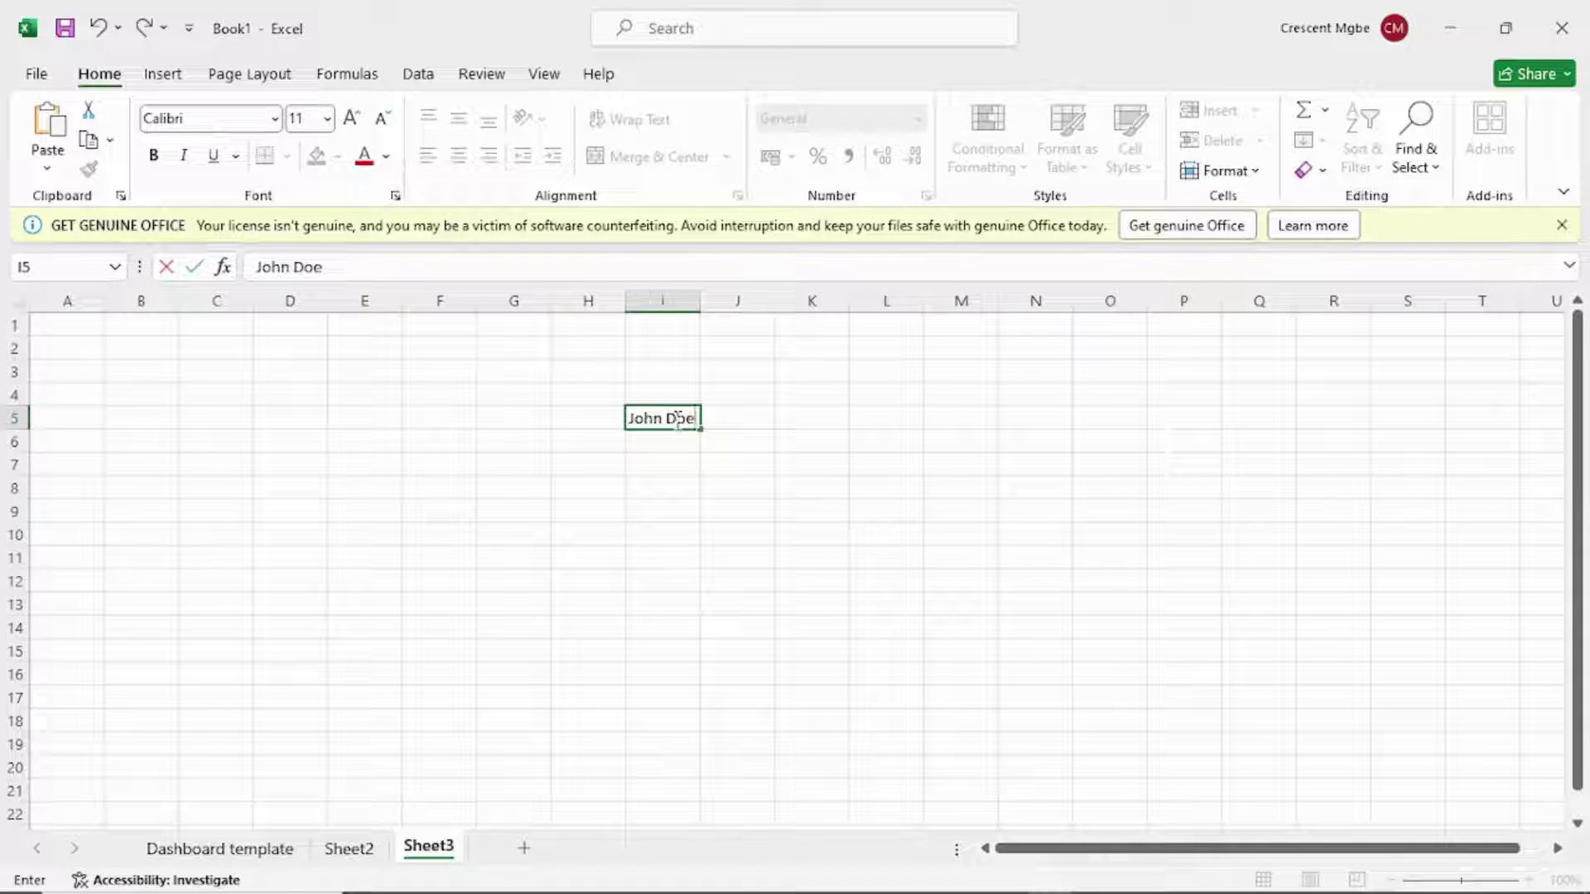
left_click(808, 462)
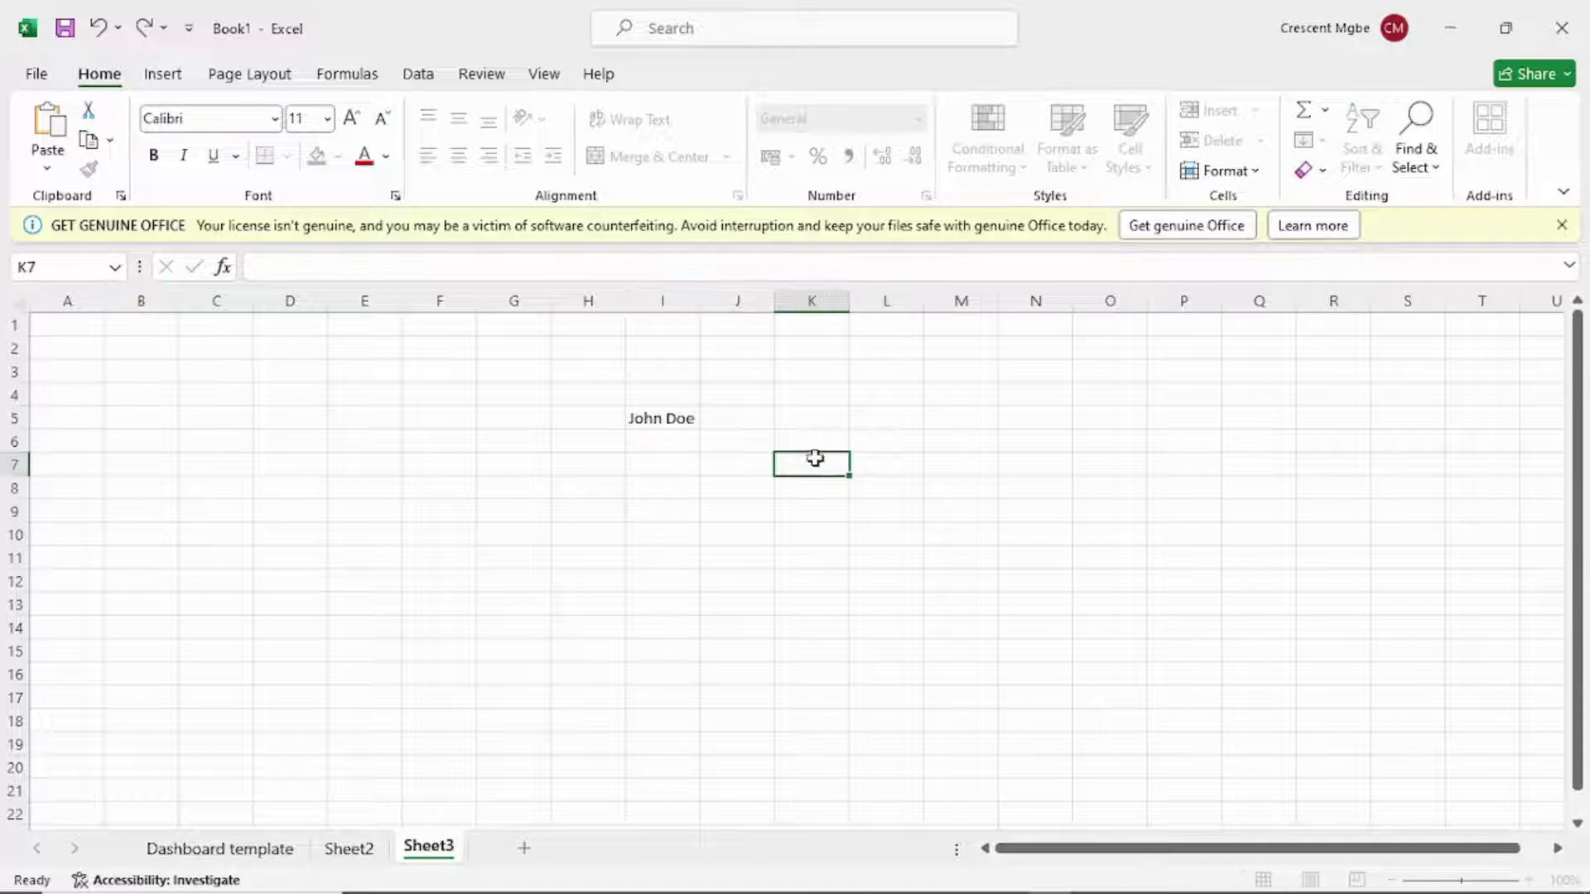
- Add the headers "first name" in L5 and "last name" in M5, widening column L slightly to fit its header
left_click(883, 420)
type("firs")
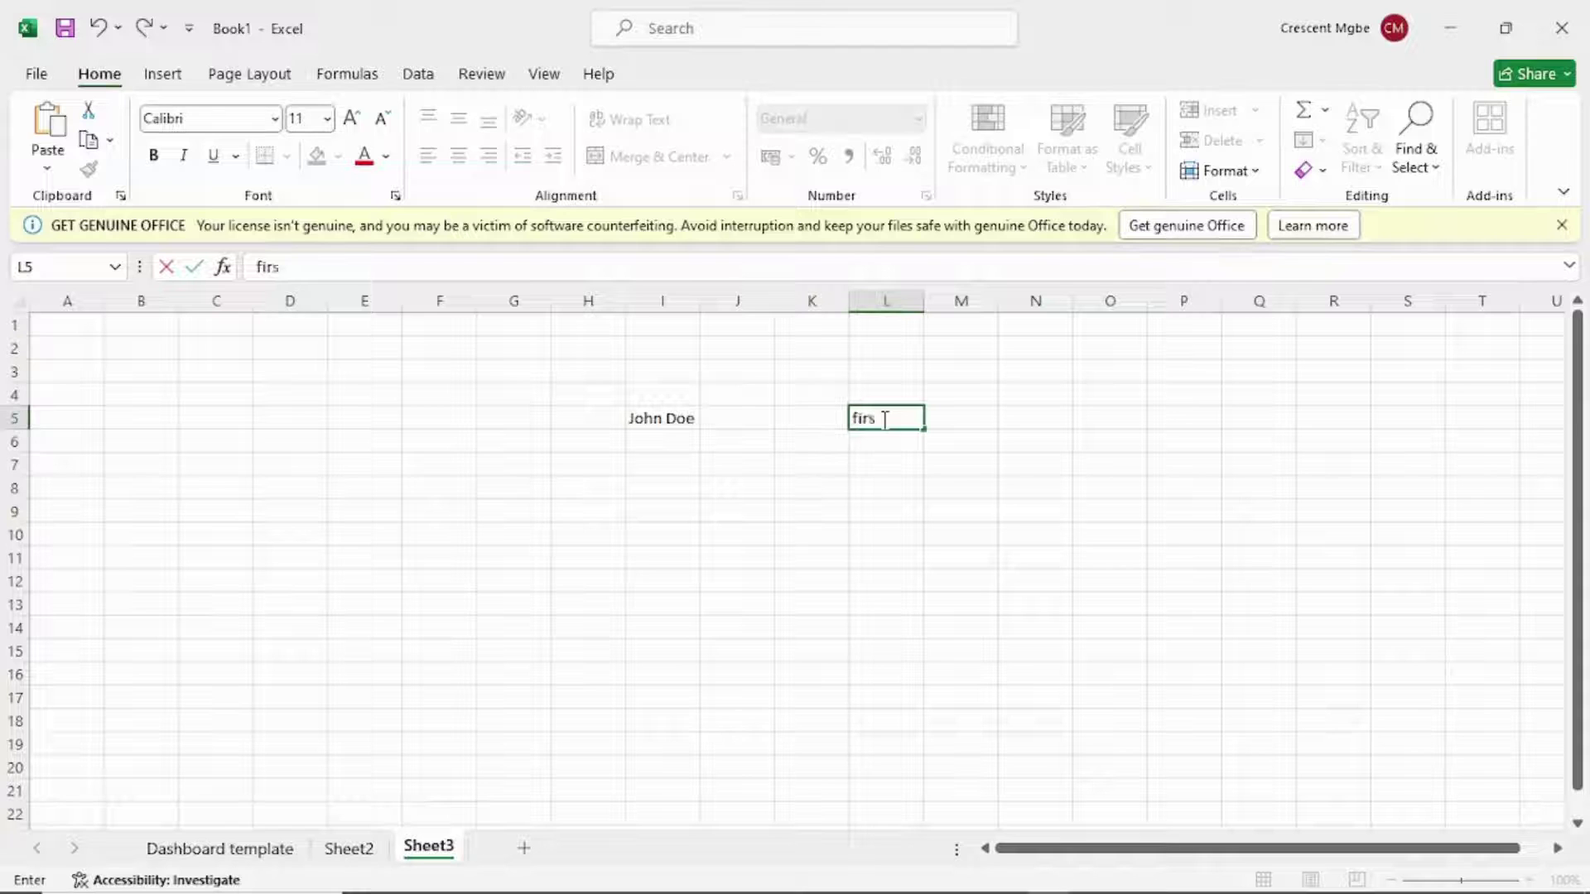
type("t name")
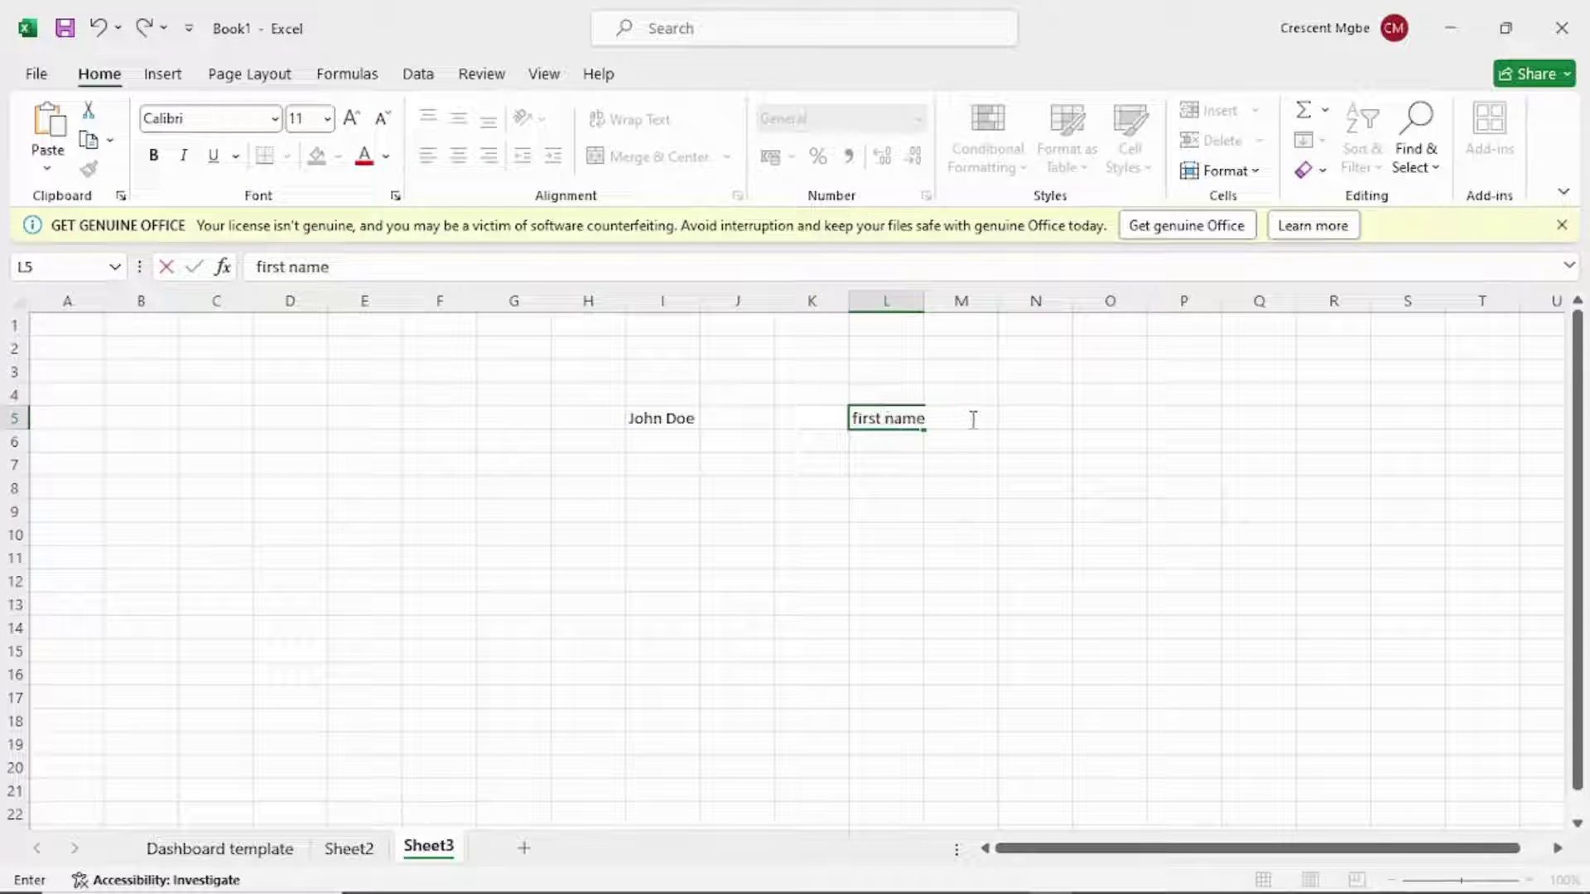
left_click(928, 302)
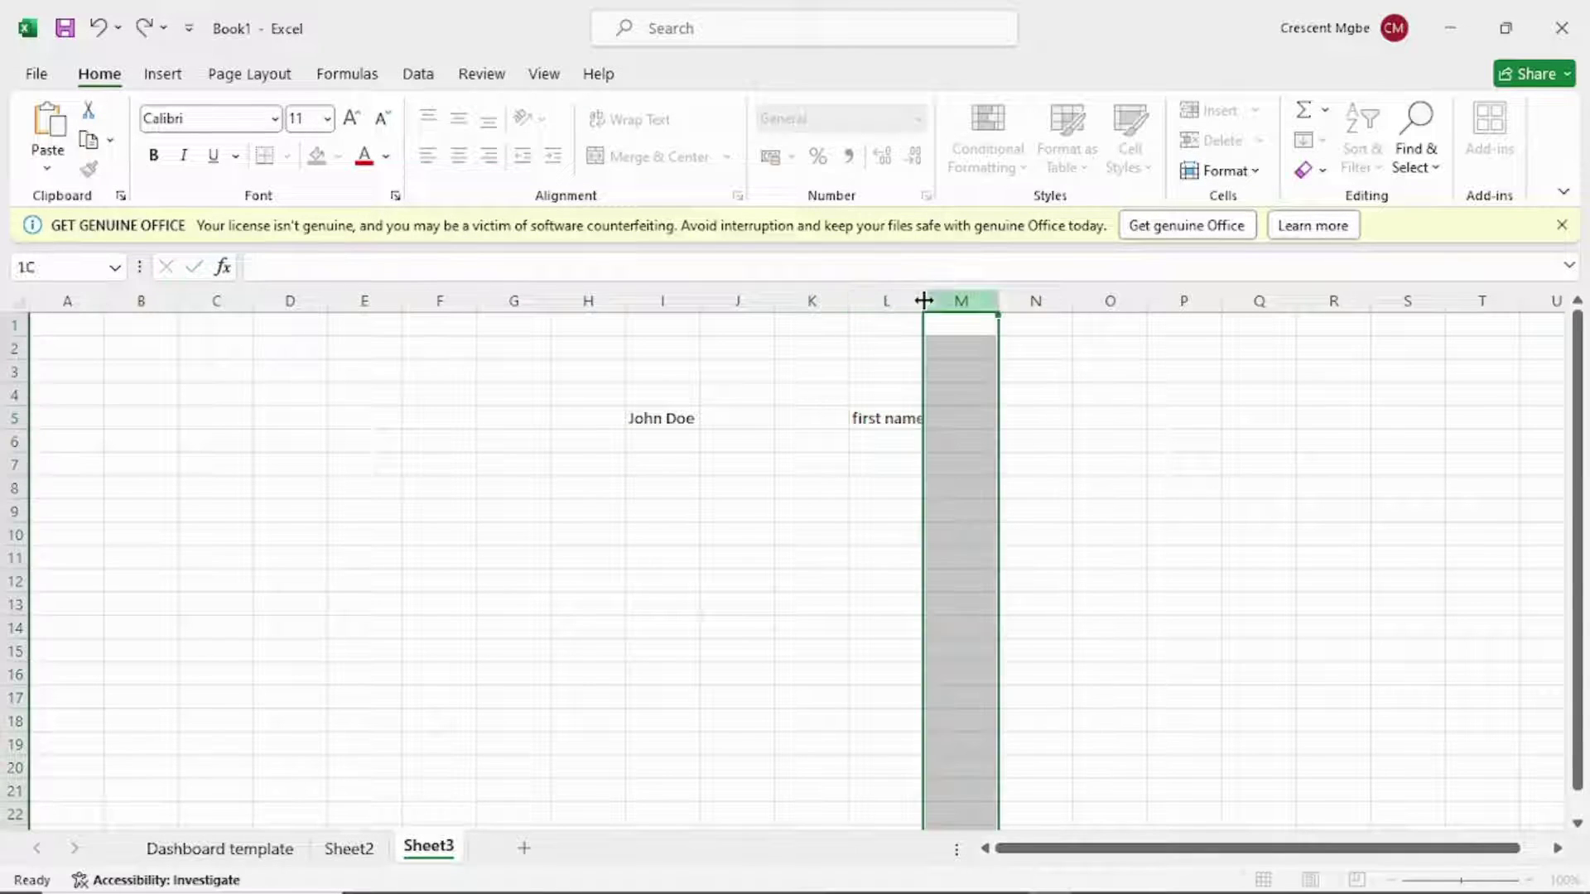
left_click_drag(923, 301, 930, 301)
left_click(982, 419)
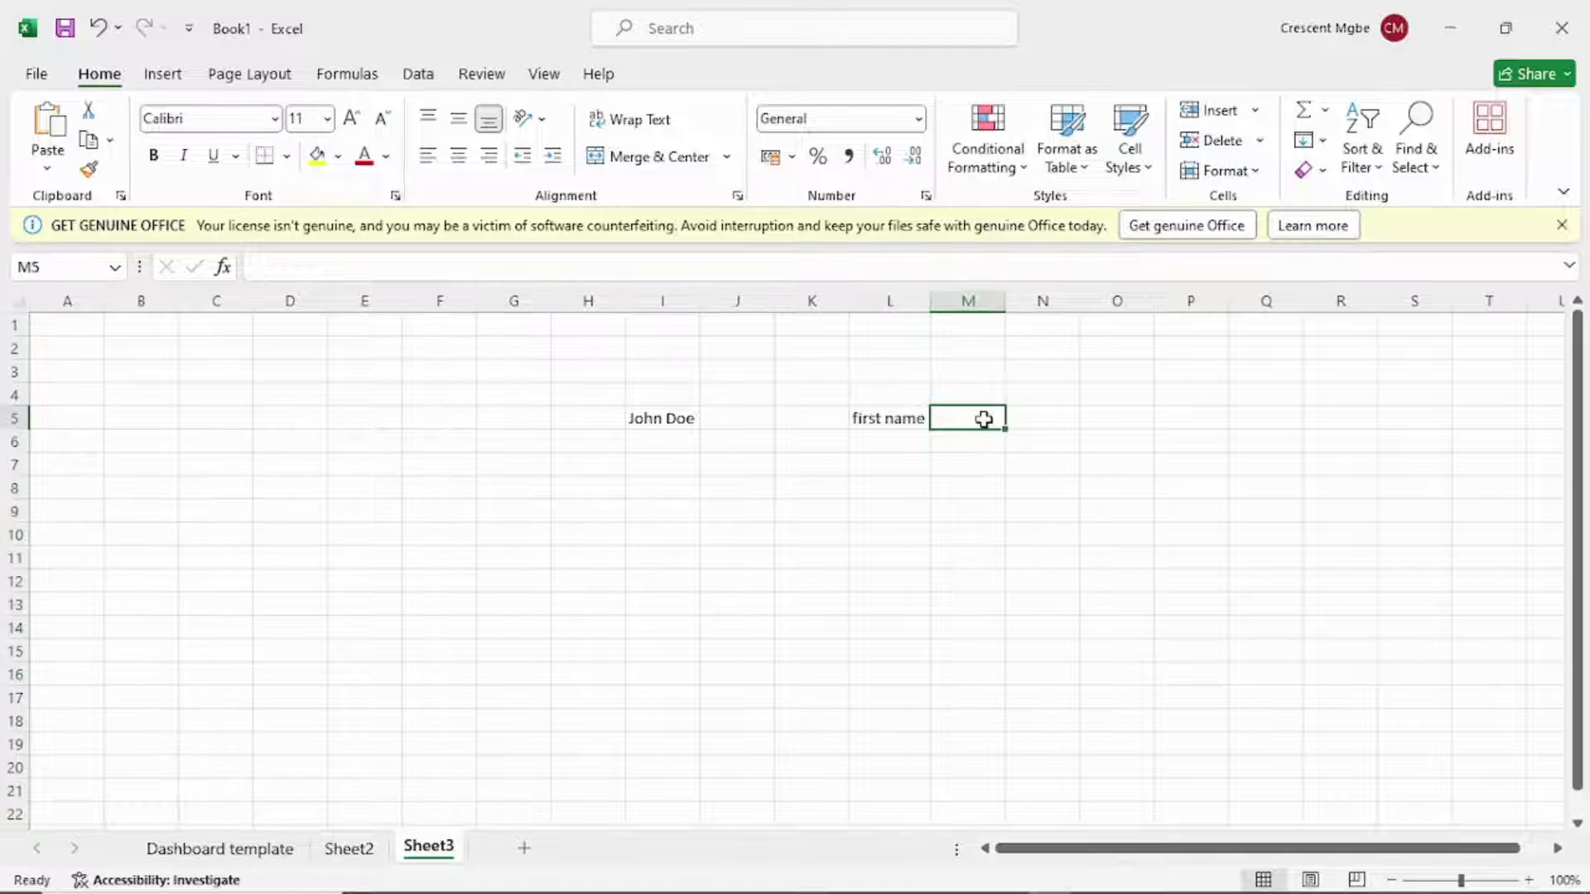
type("last")
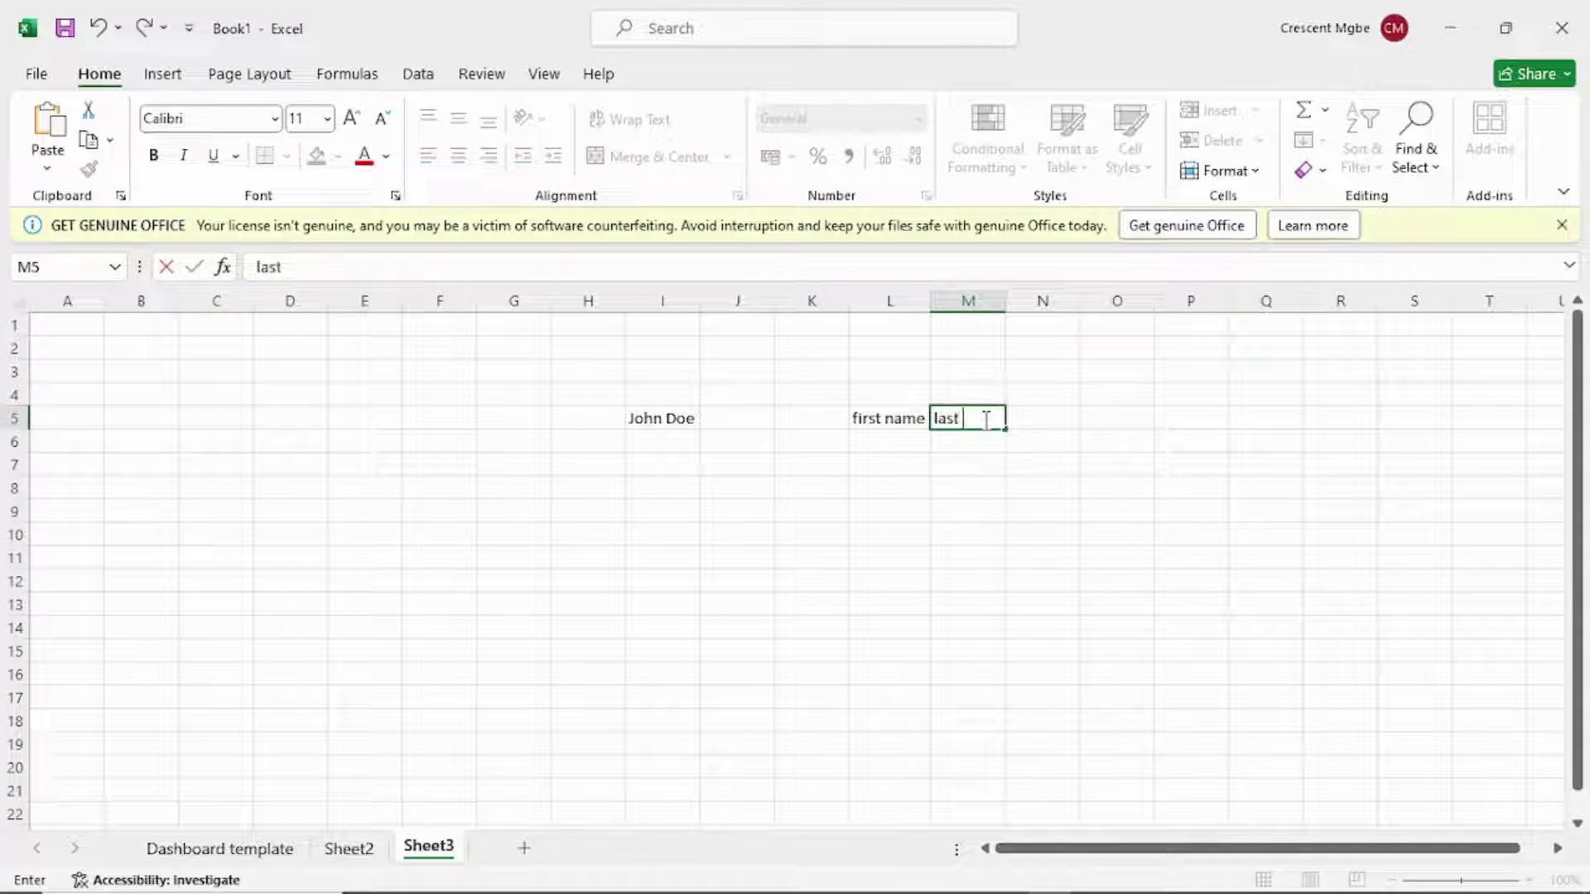
type(" name")
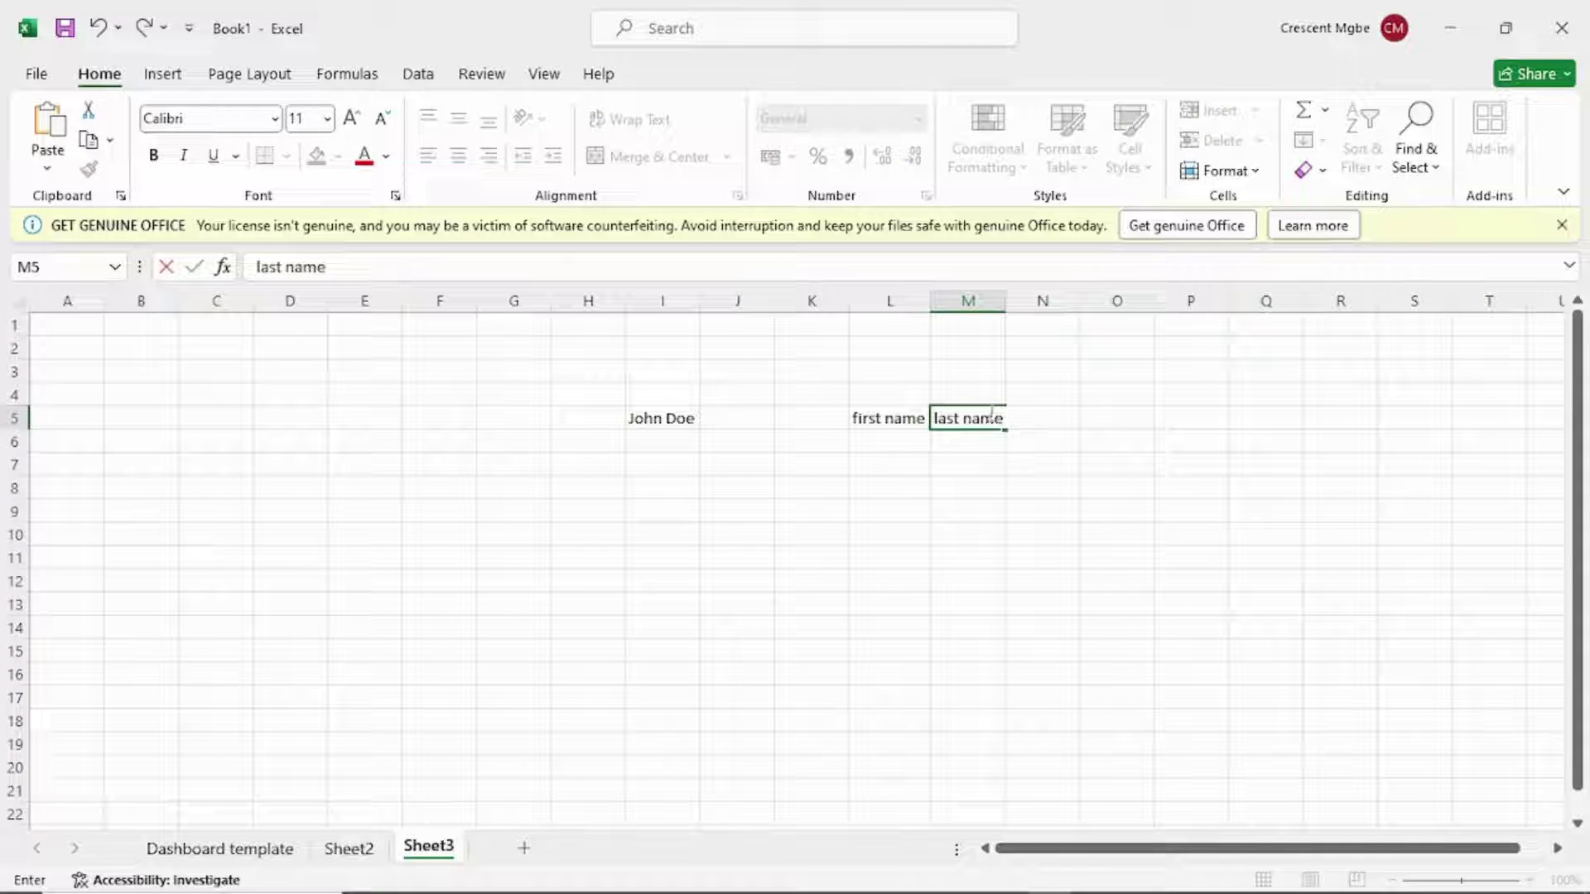
- Begin a formula with =texts in cell L6 under the first name header to look for the TEXTSPLIT function
left_click(911, 438)
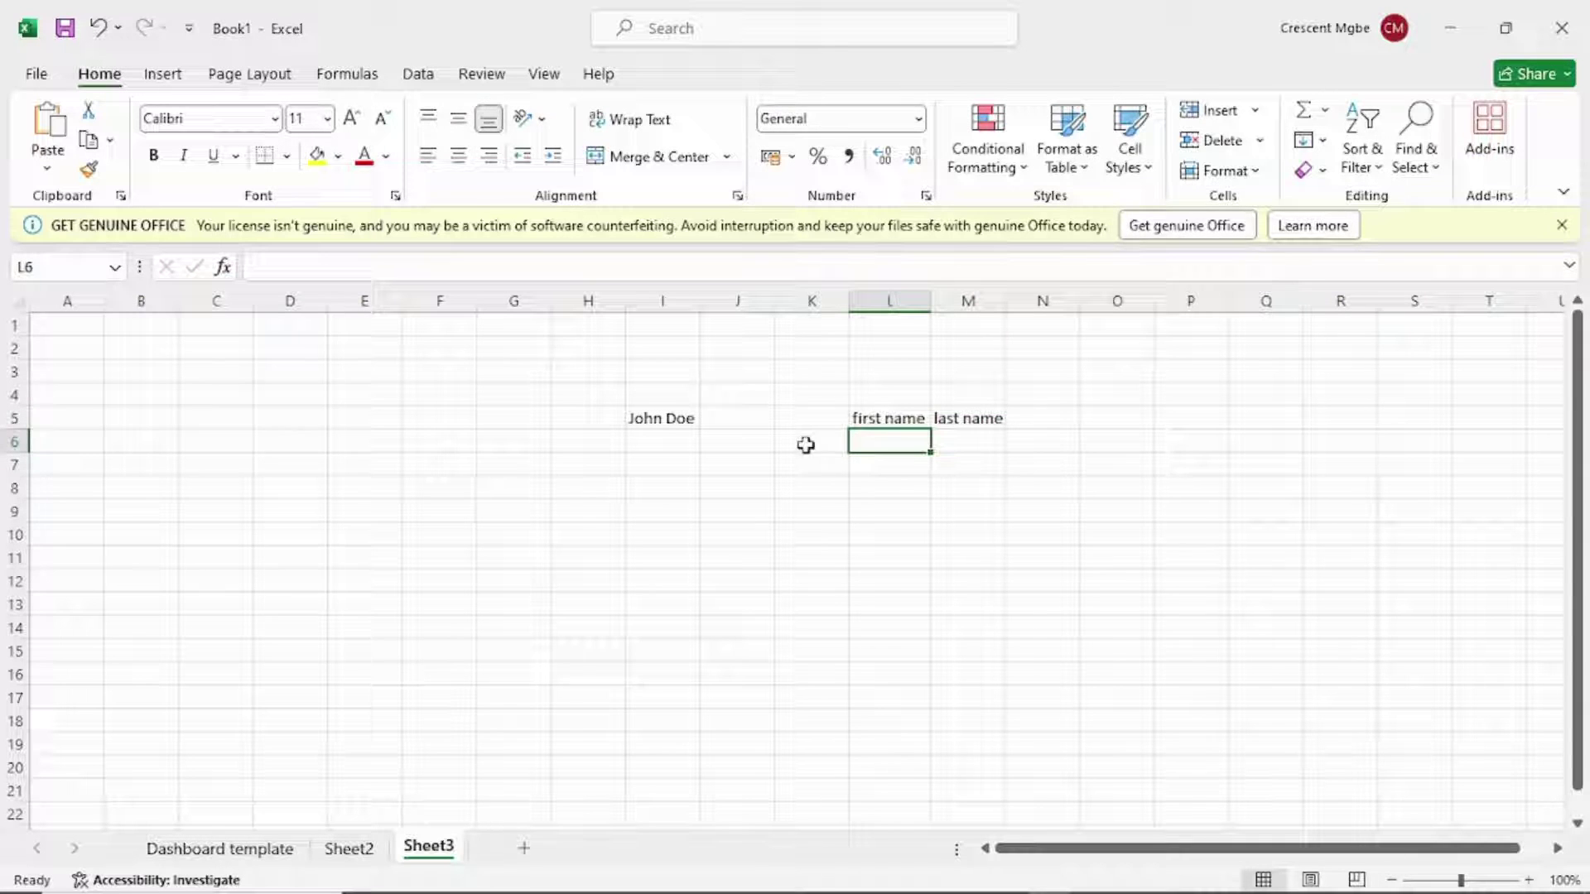
double_click(899, 443)
type("=")
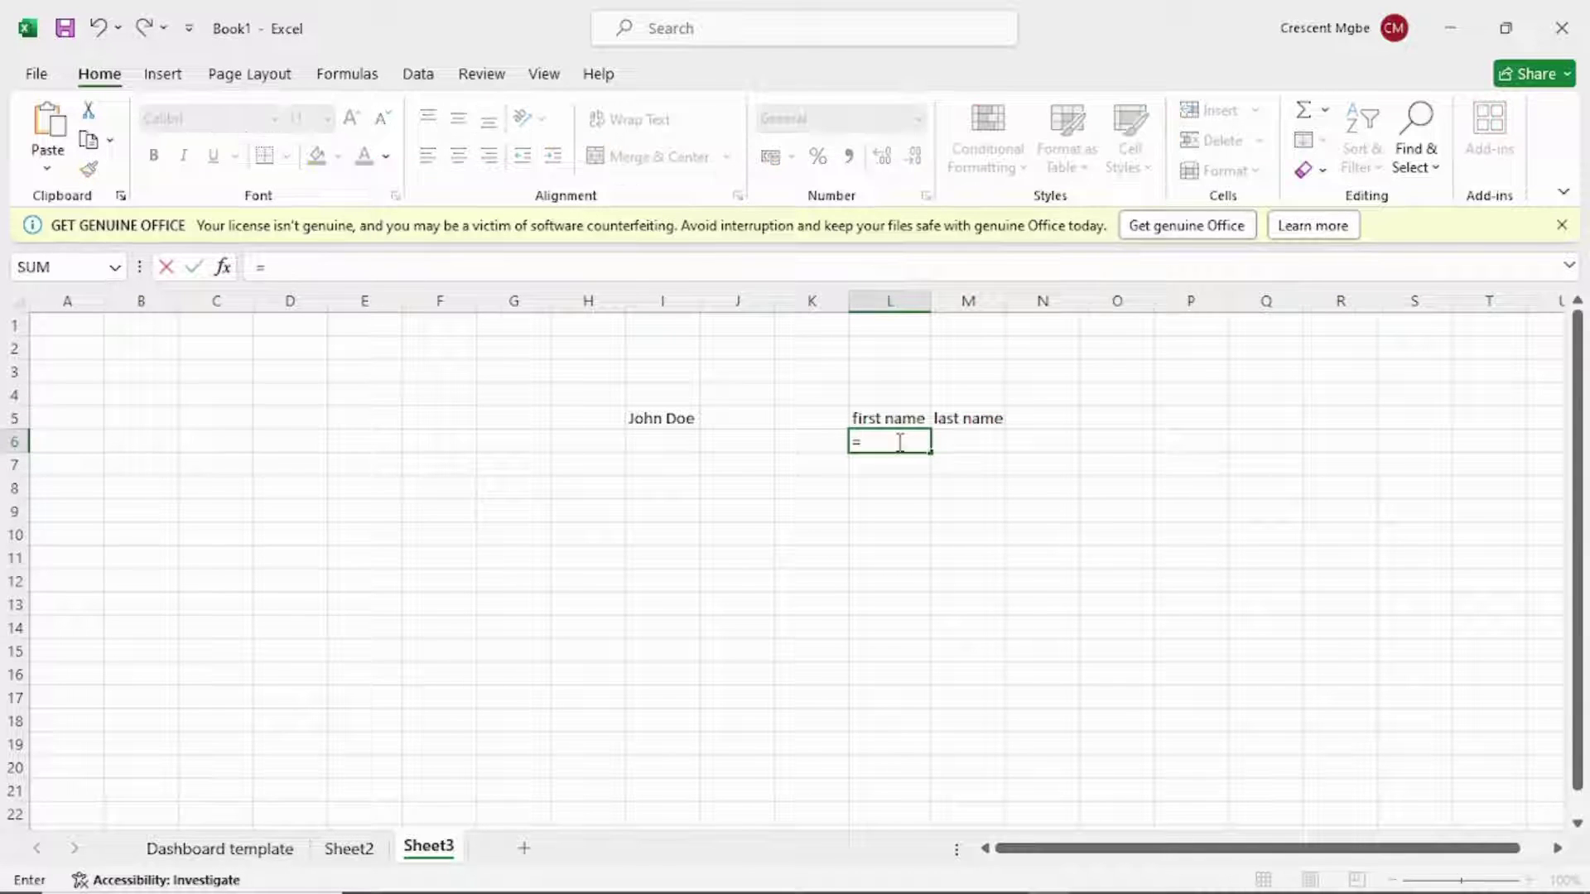
type("texts")
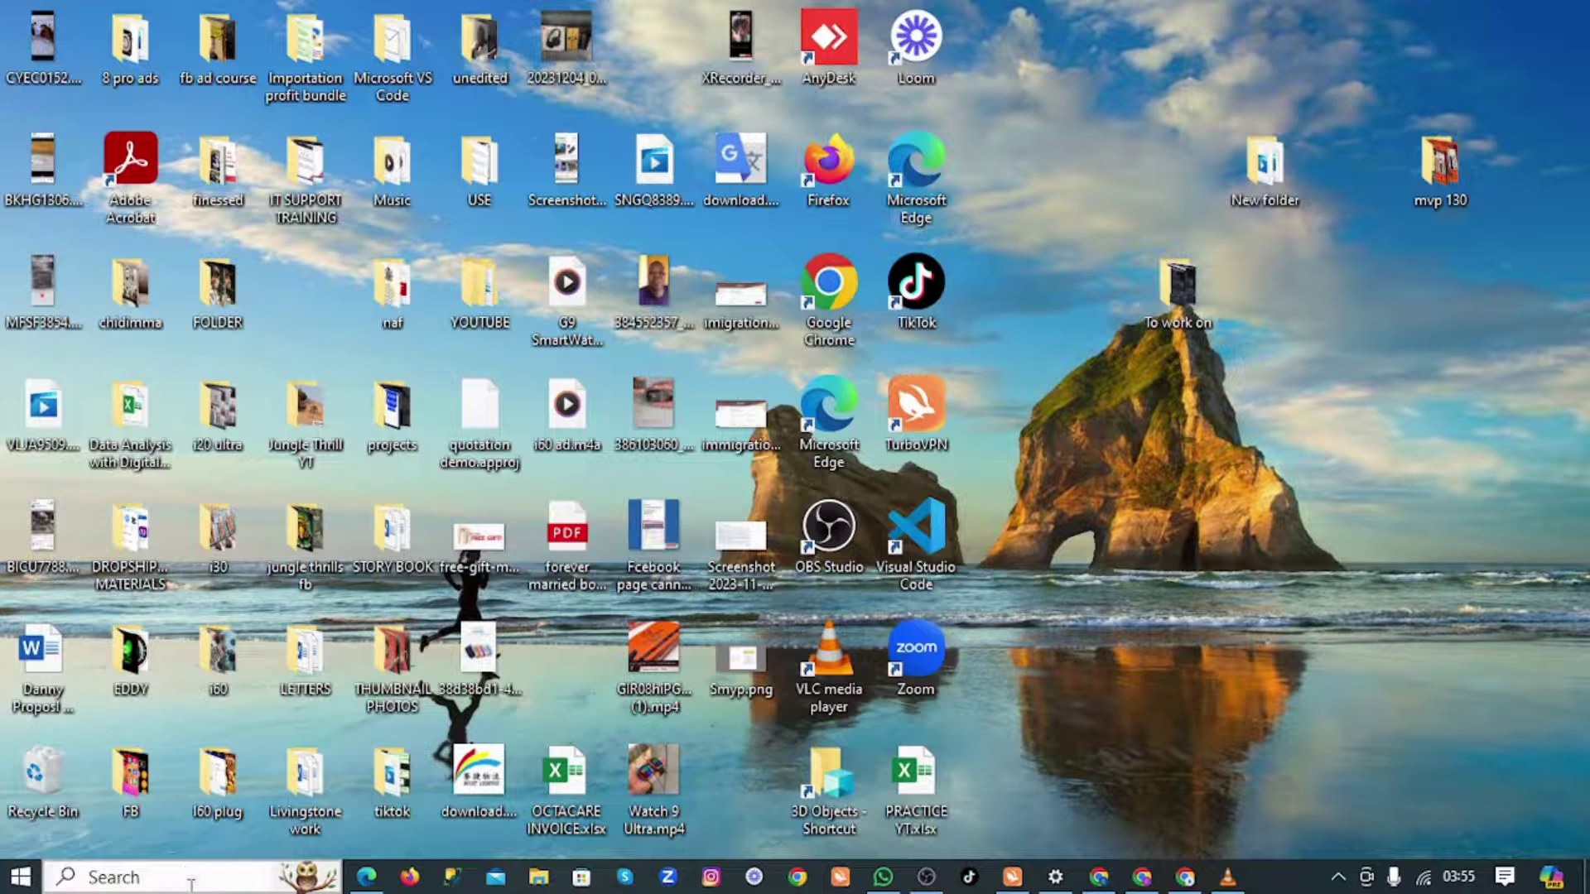
- Search the computer from the Windows desktop for word, and replace that search with excel
left_click(190, 881)
type("word")
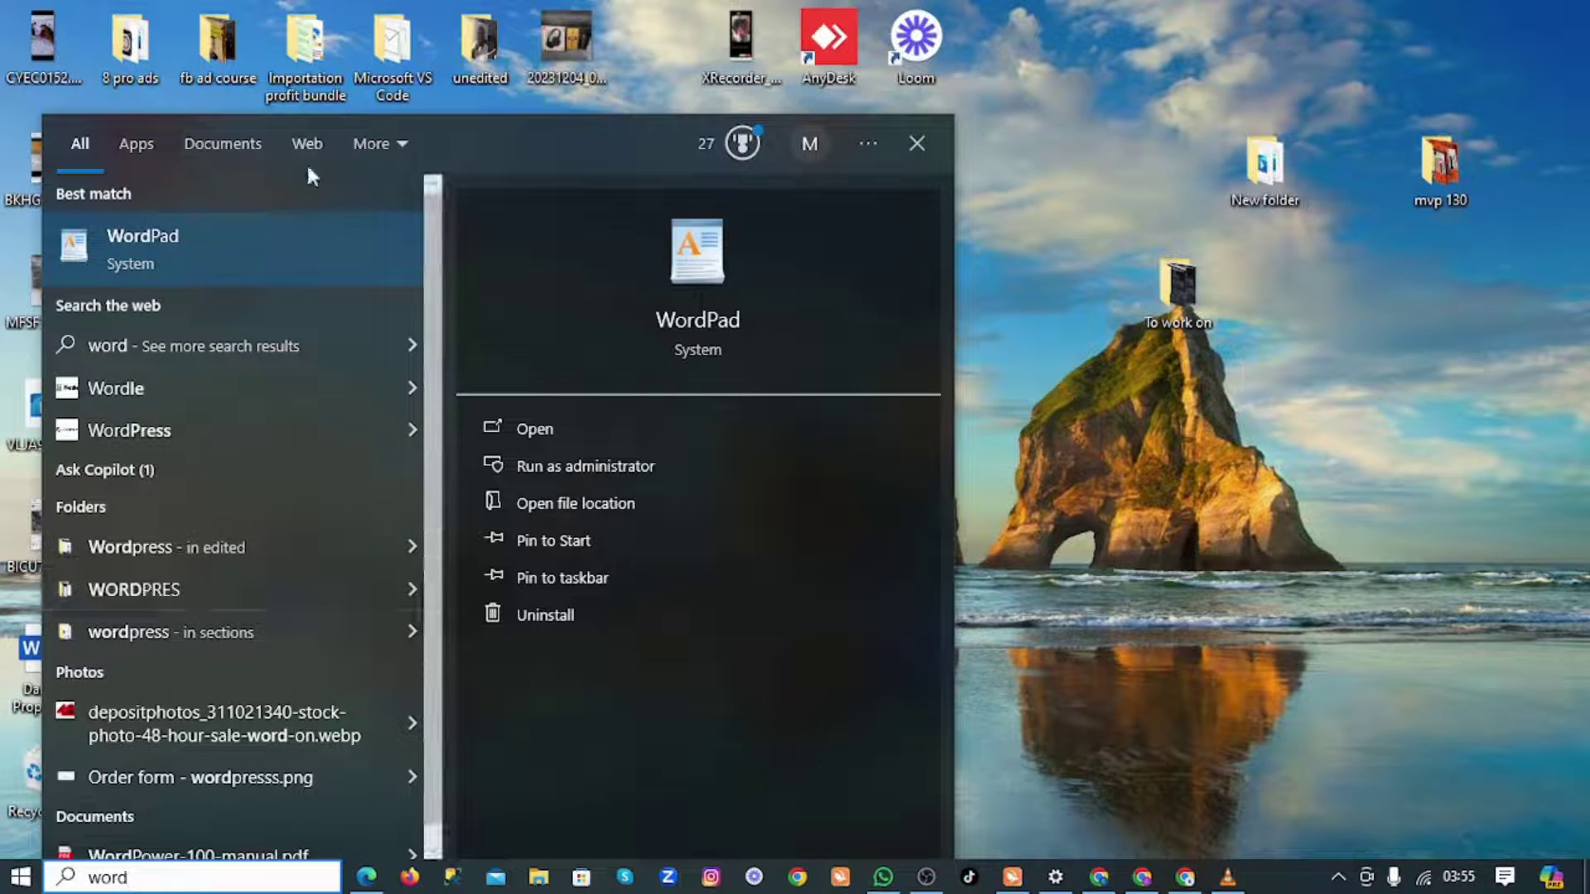
key("BackSpace")
key("BackSpace")
key("BackSpace")
key("BackSpace")
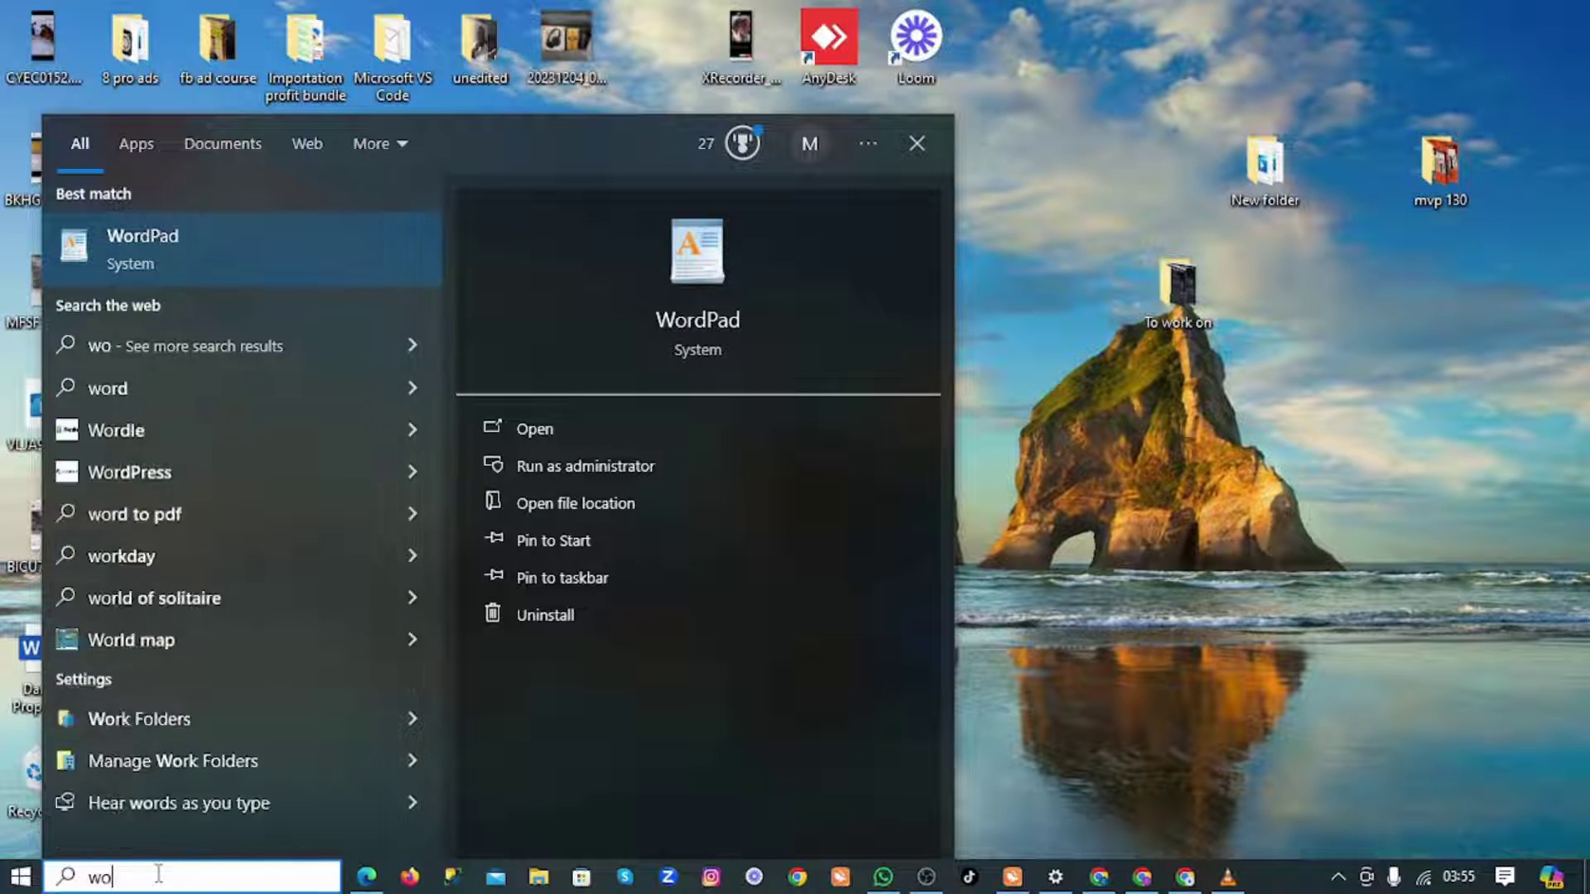
type("excel")
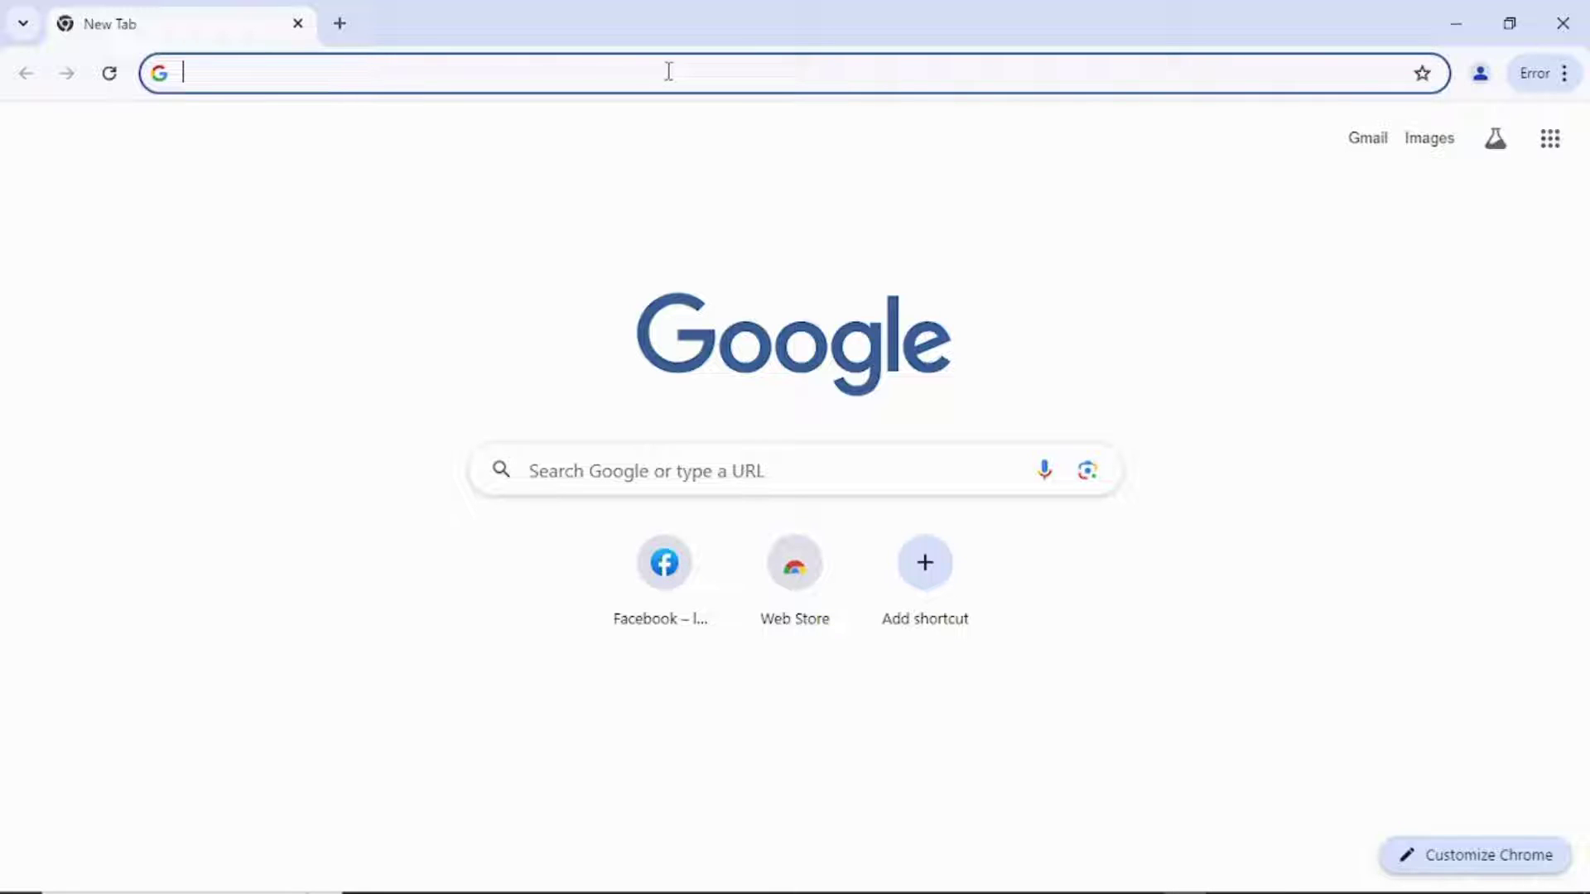
- Search the web in Chrome for "office deployment tool" and open Microsoft's official download page for it
type("office")
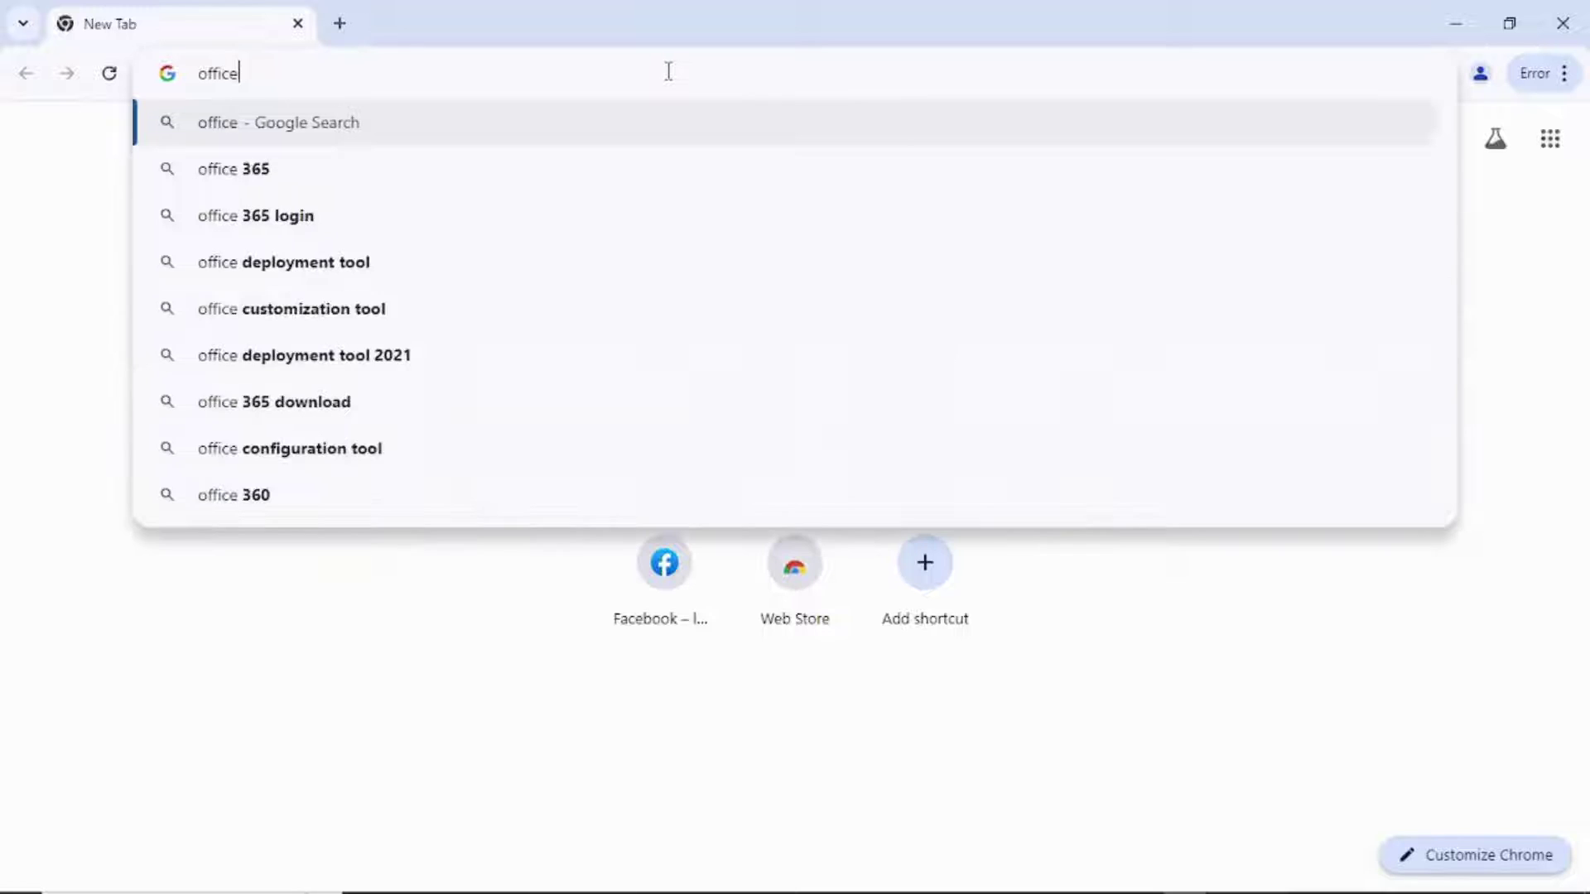
type(" de")
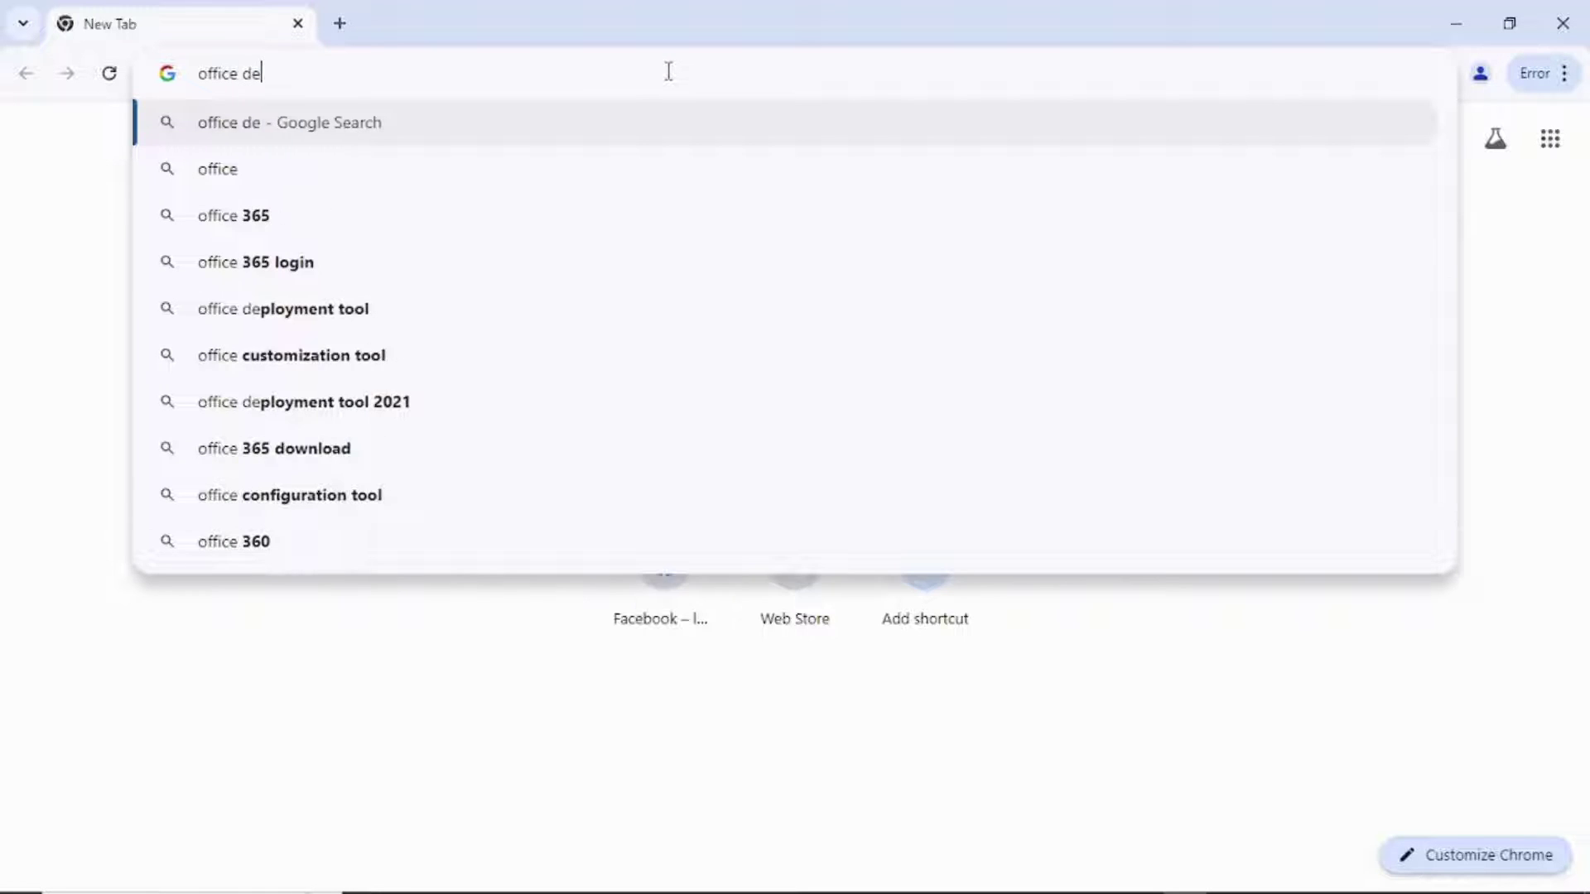
type("ployme")
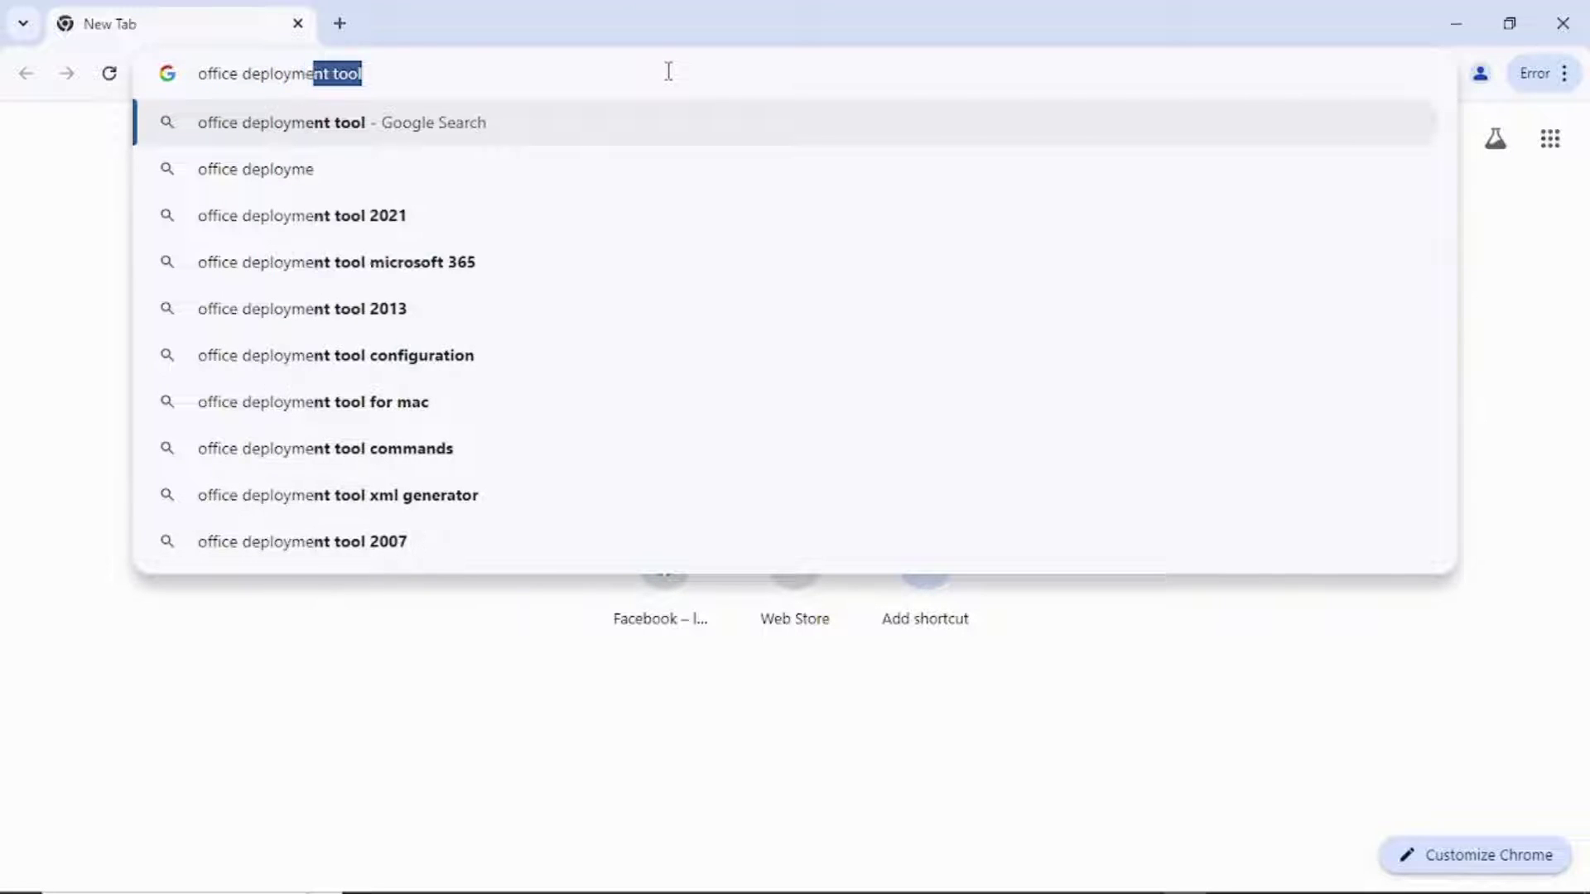
type("nt tool")
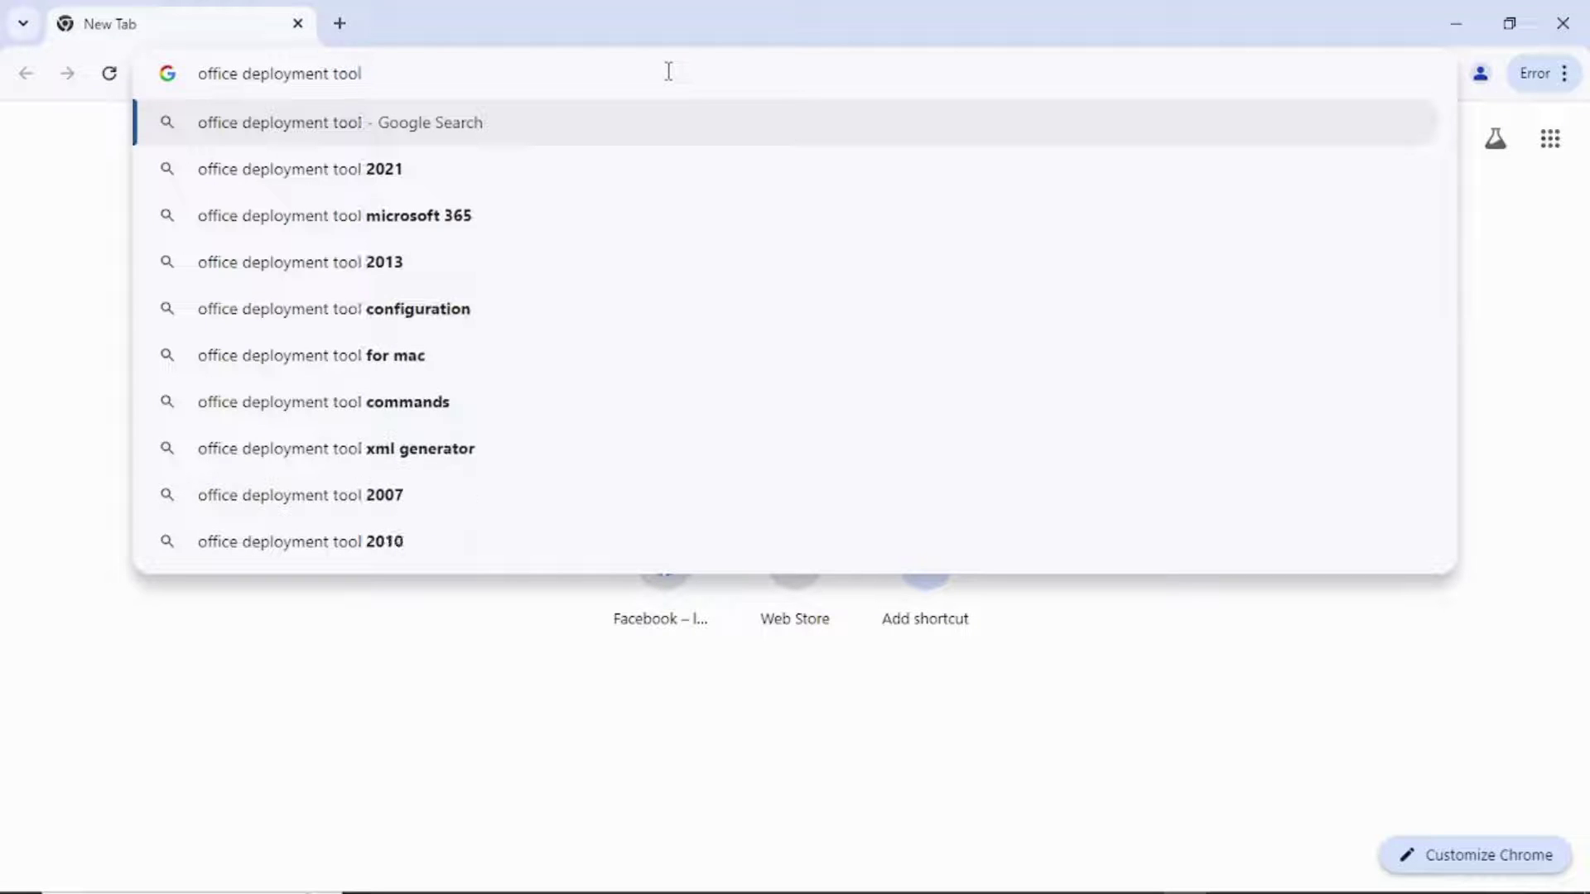
key("Return")
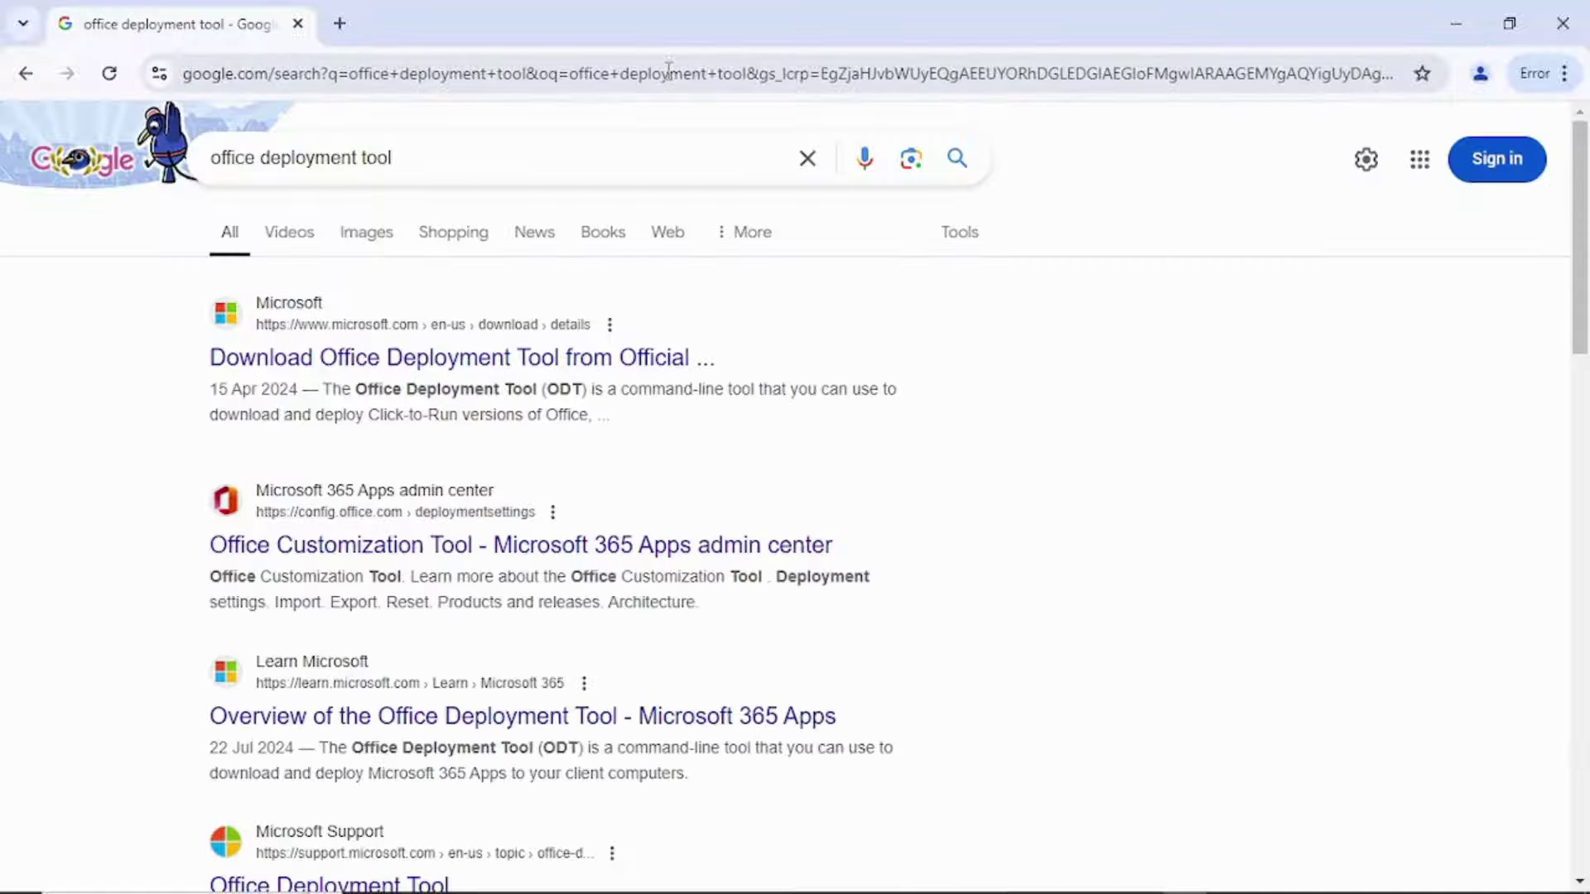
left_click(394, 361)
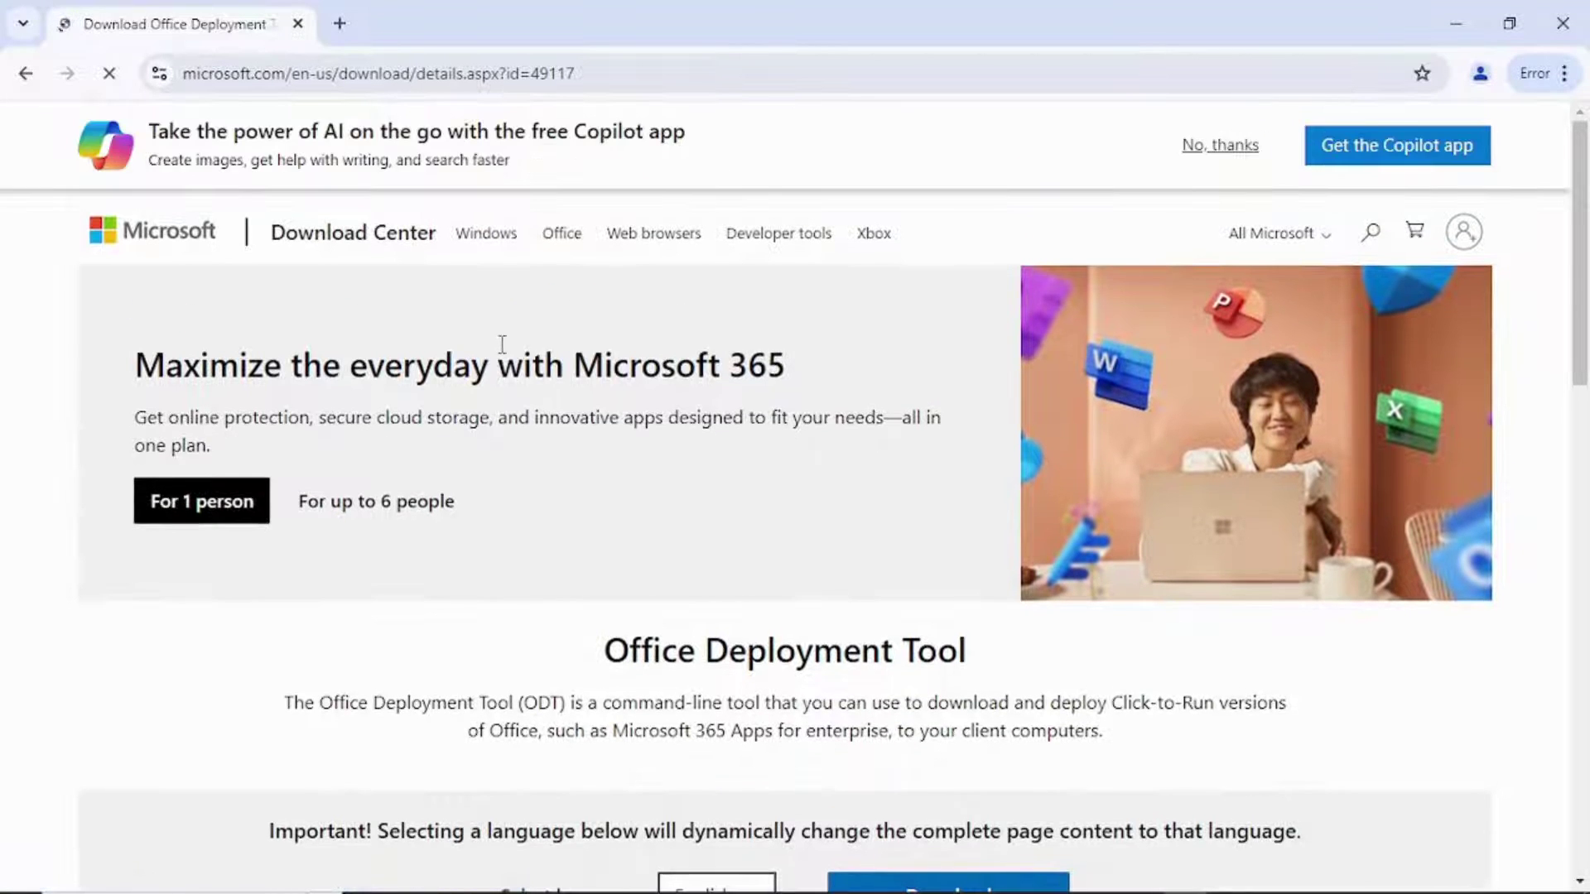
- Choose English as the language and download the Office Deployment Tool
scroll(500, 344, "down", 3)
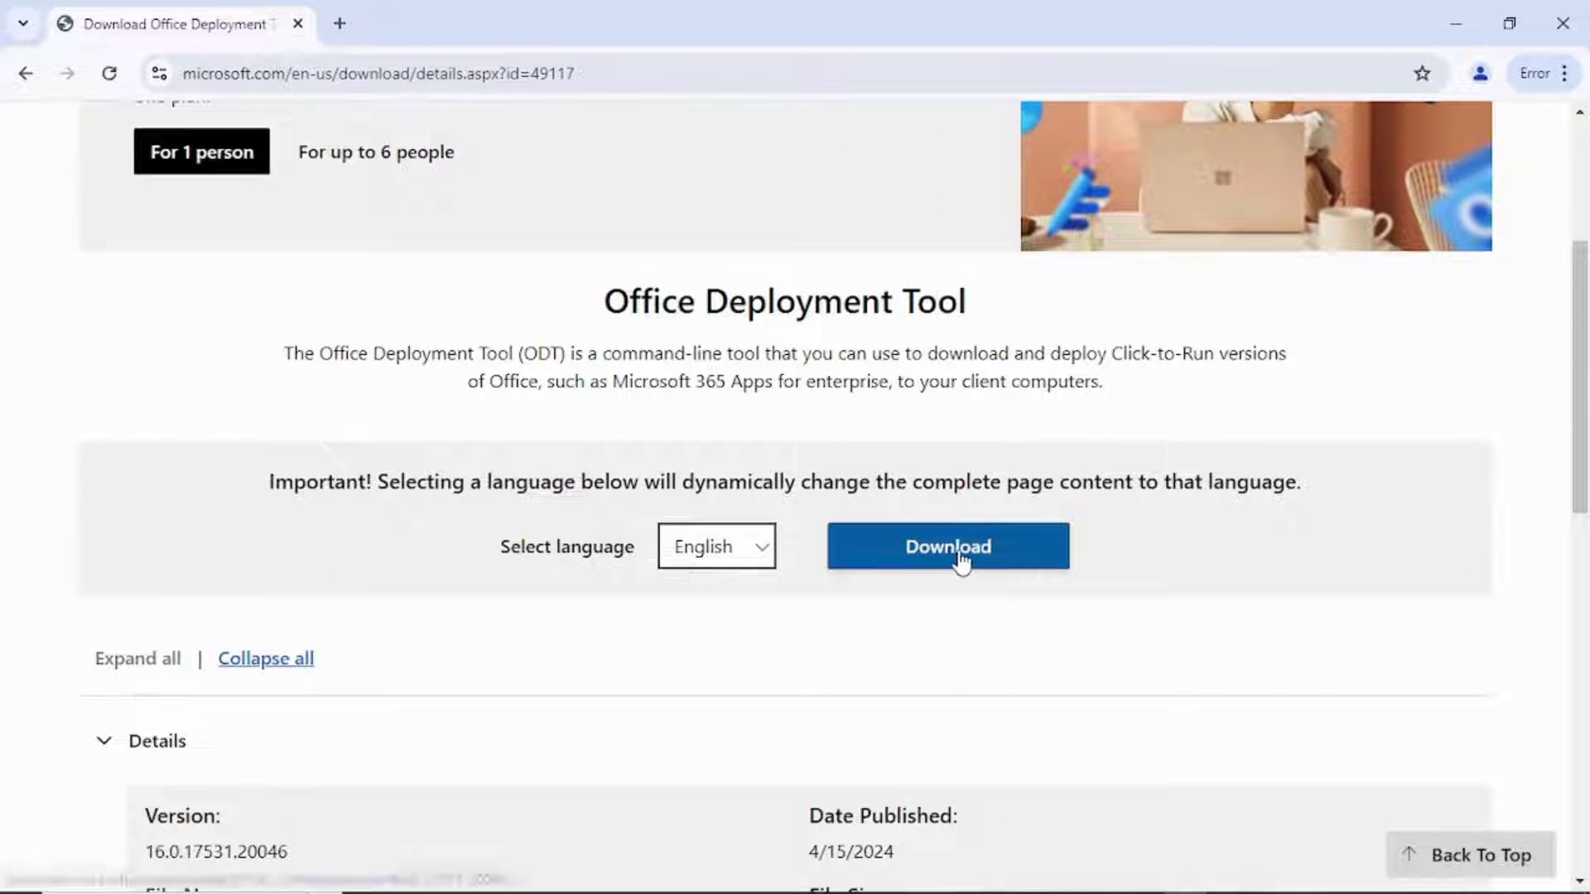
left_click(756, 553)
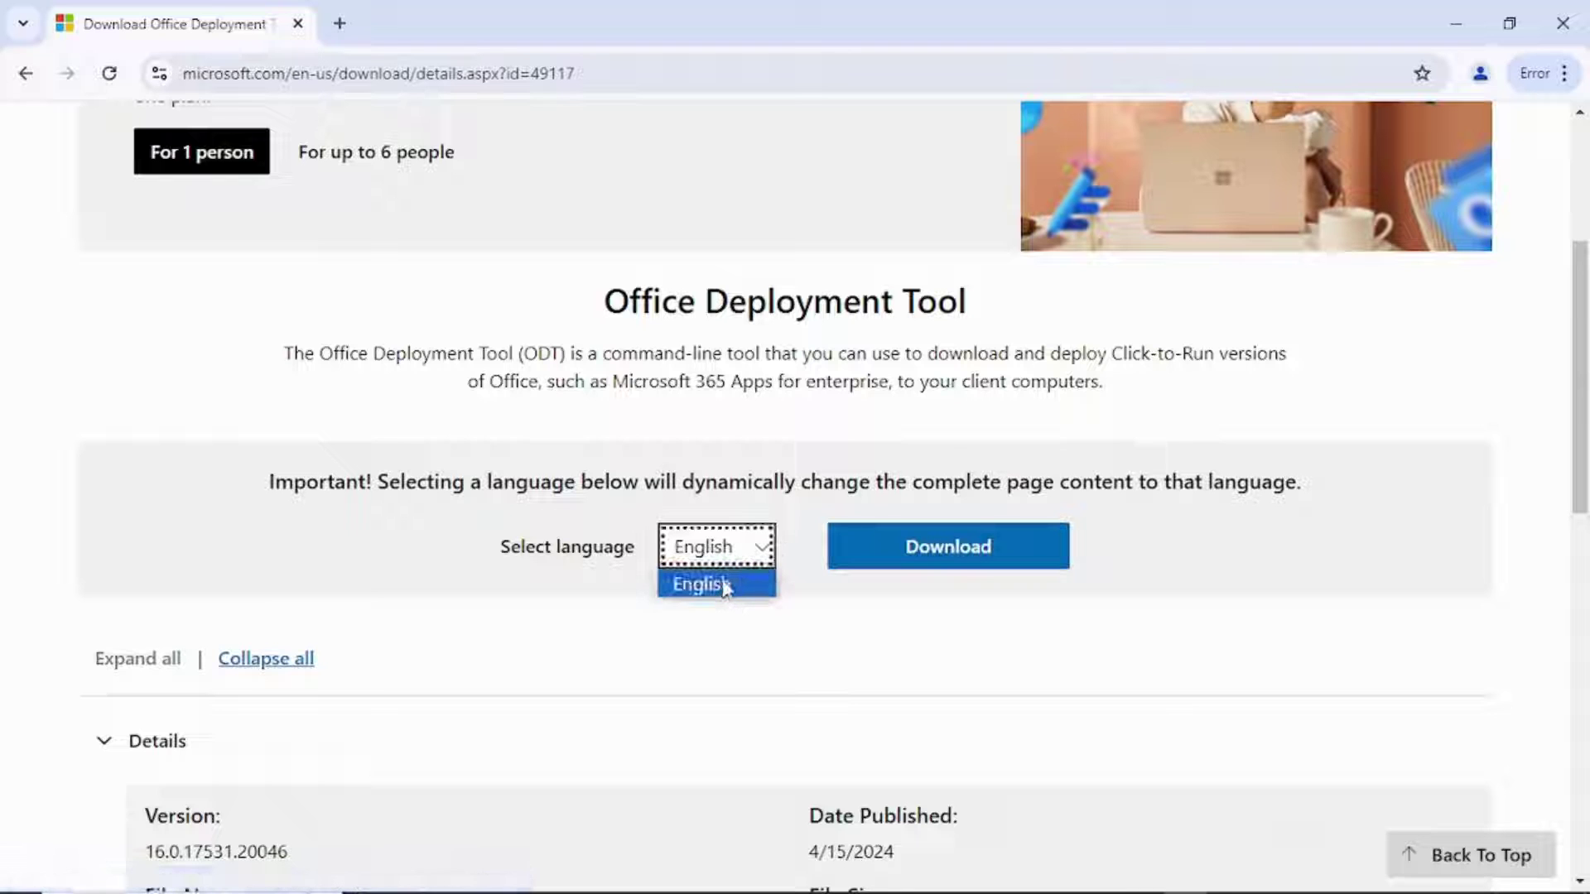
left_click(727, 582)
left_click(974, 550)
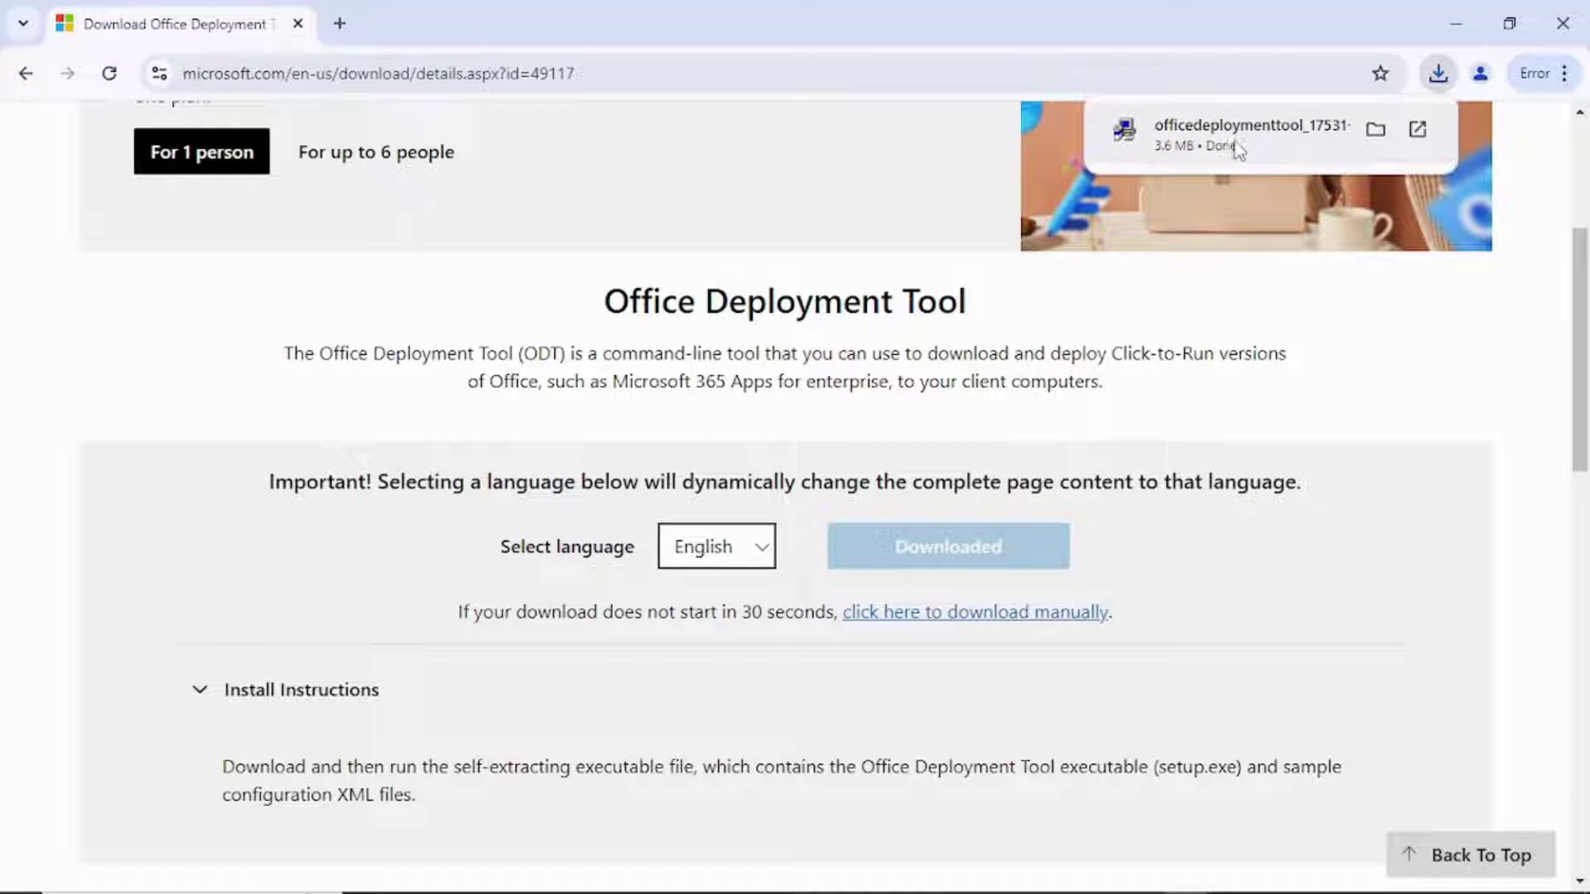
- Search in a new browser tab for "office customization tool" and open the Microsoft 365 Apps admin center deployment settings page
left_click(355, 23)
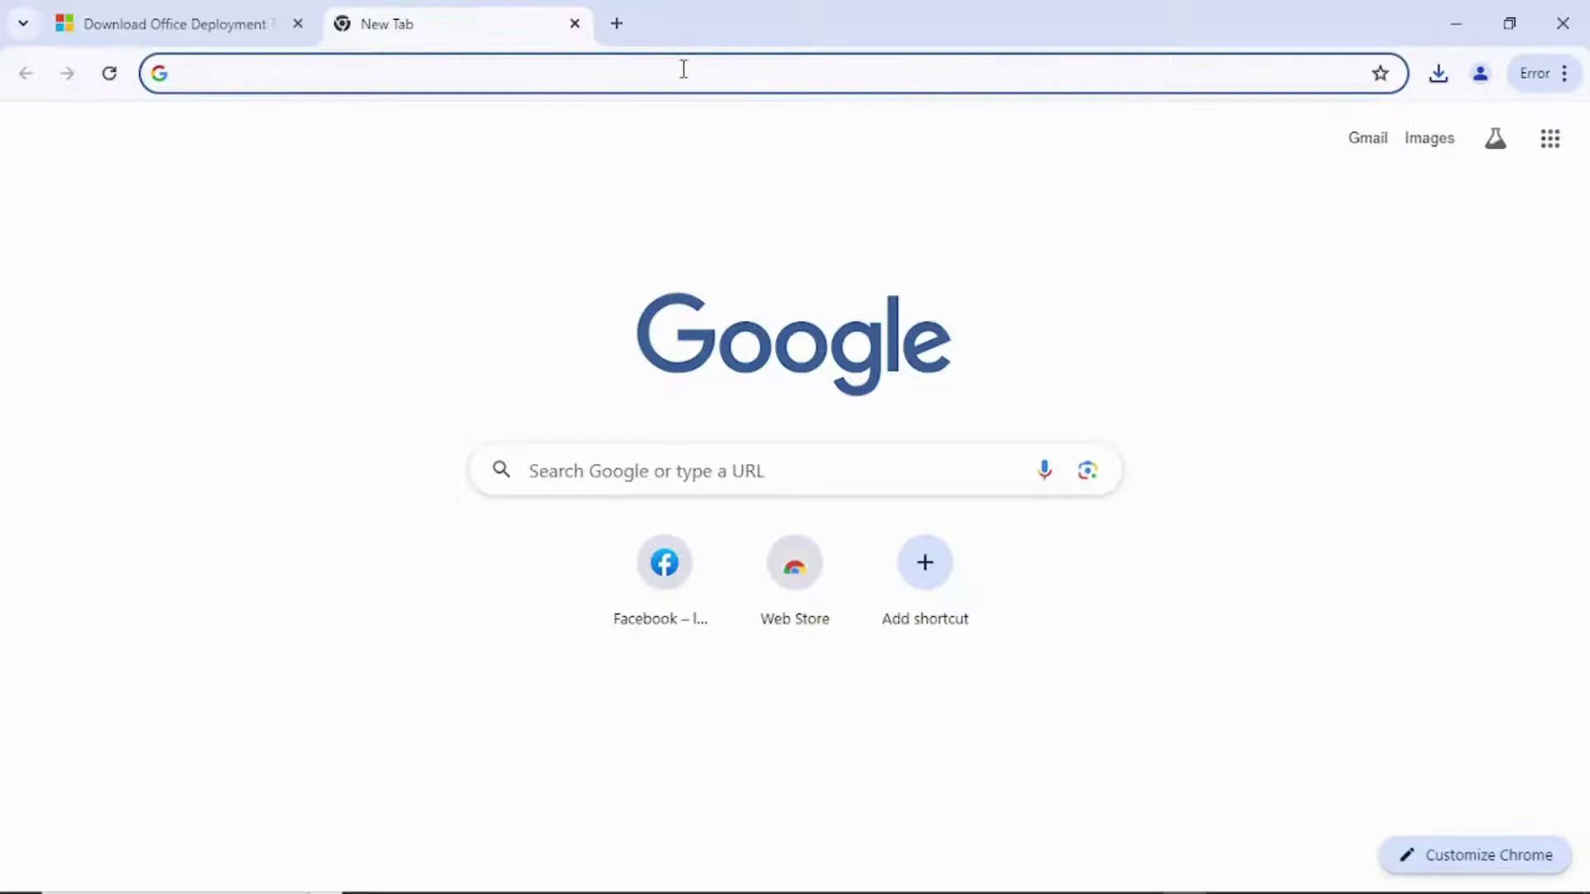
type("office ")
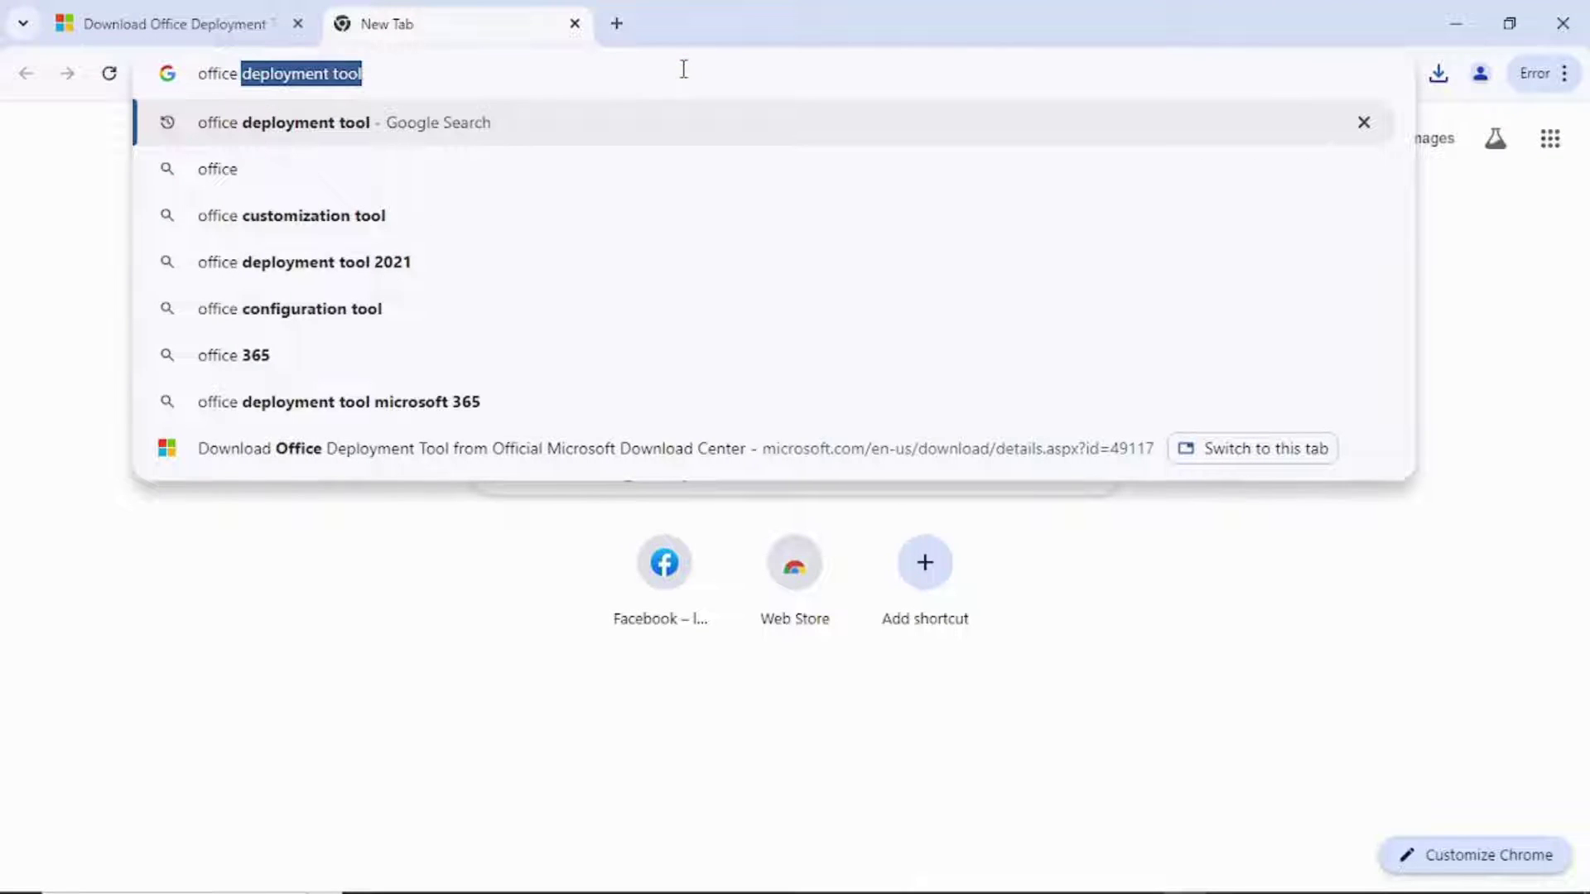
type("cust")
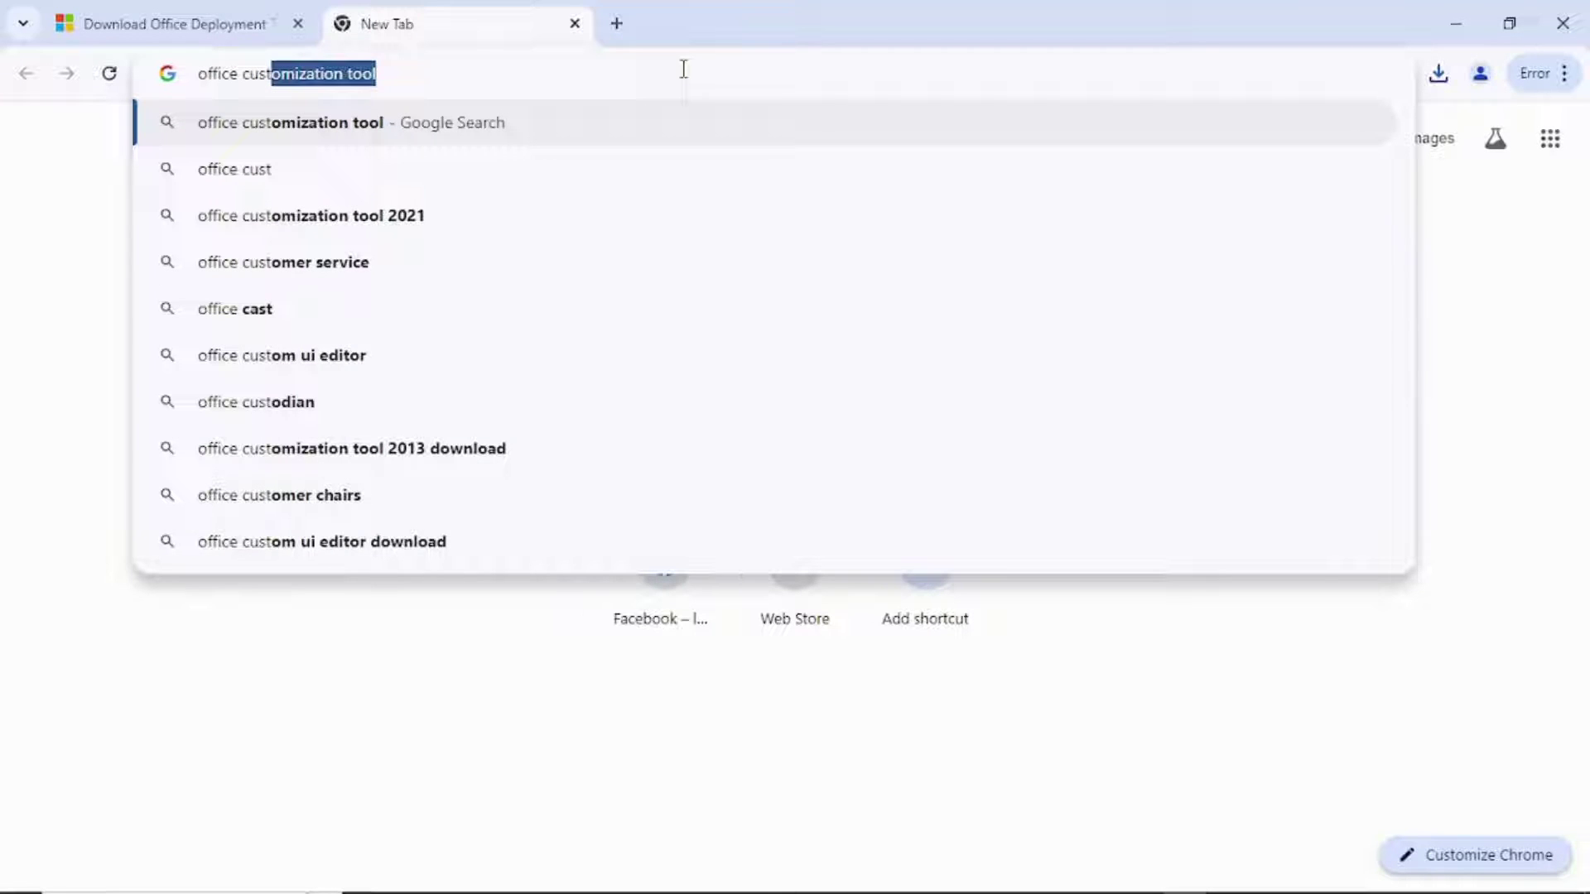
key("Return")
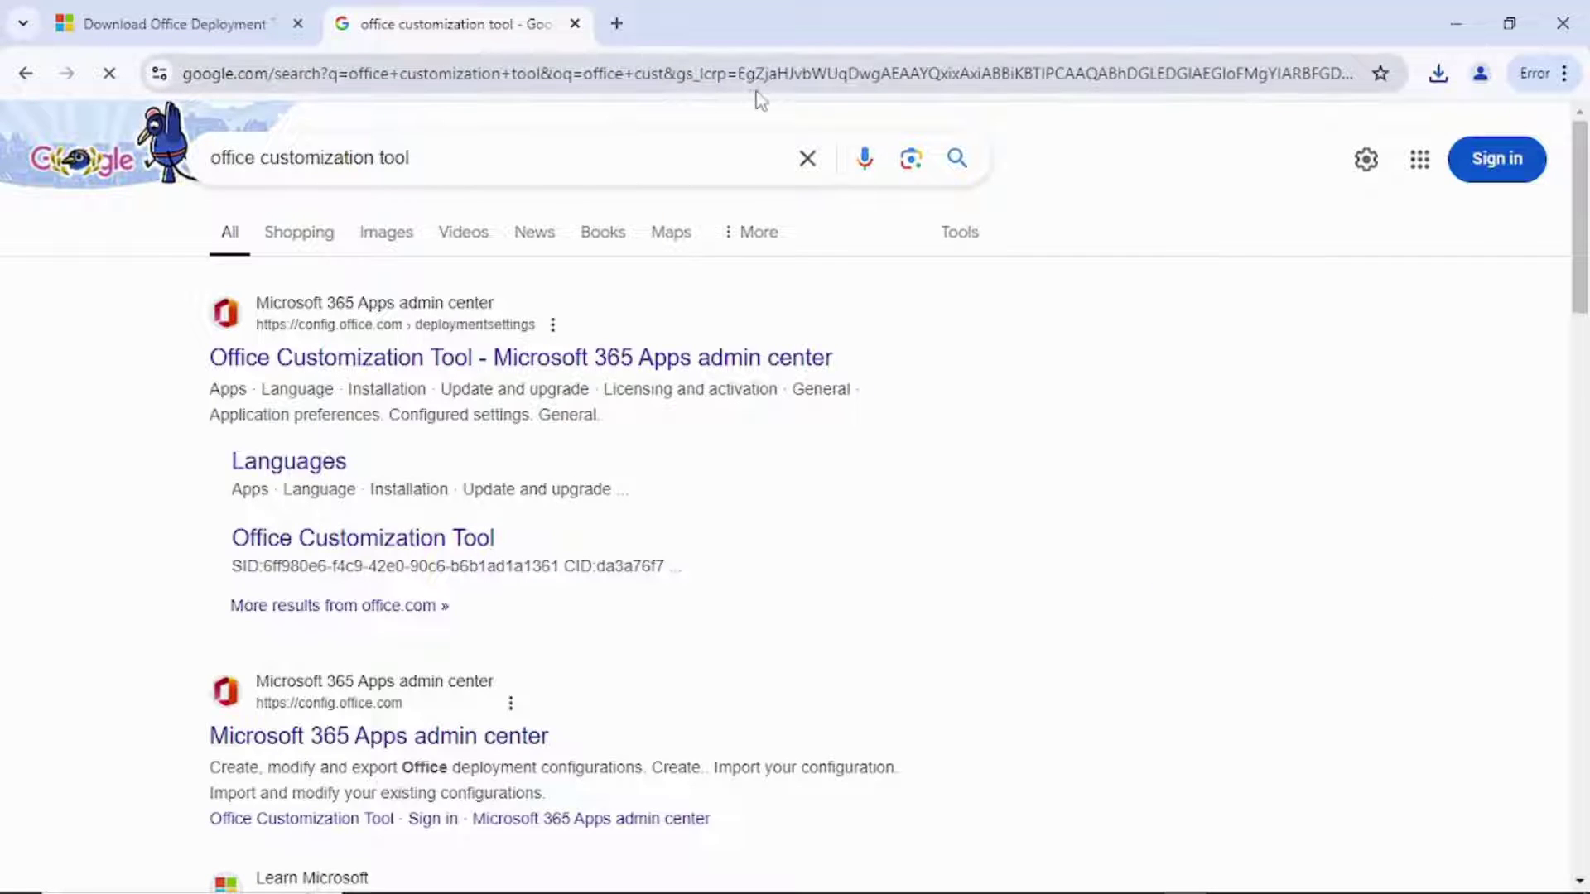
left_click(468, 364)
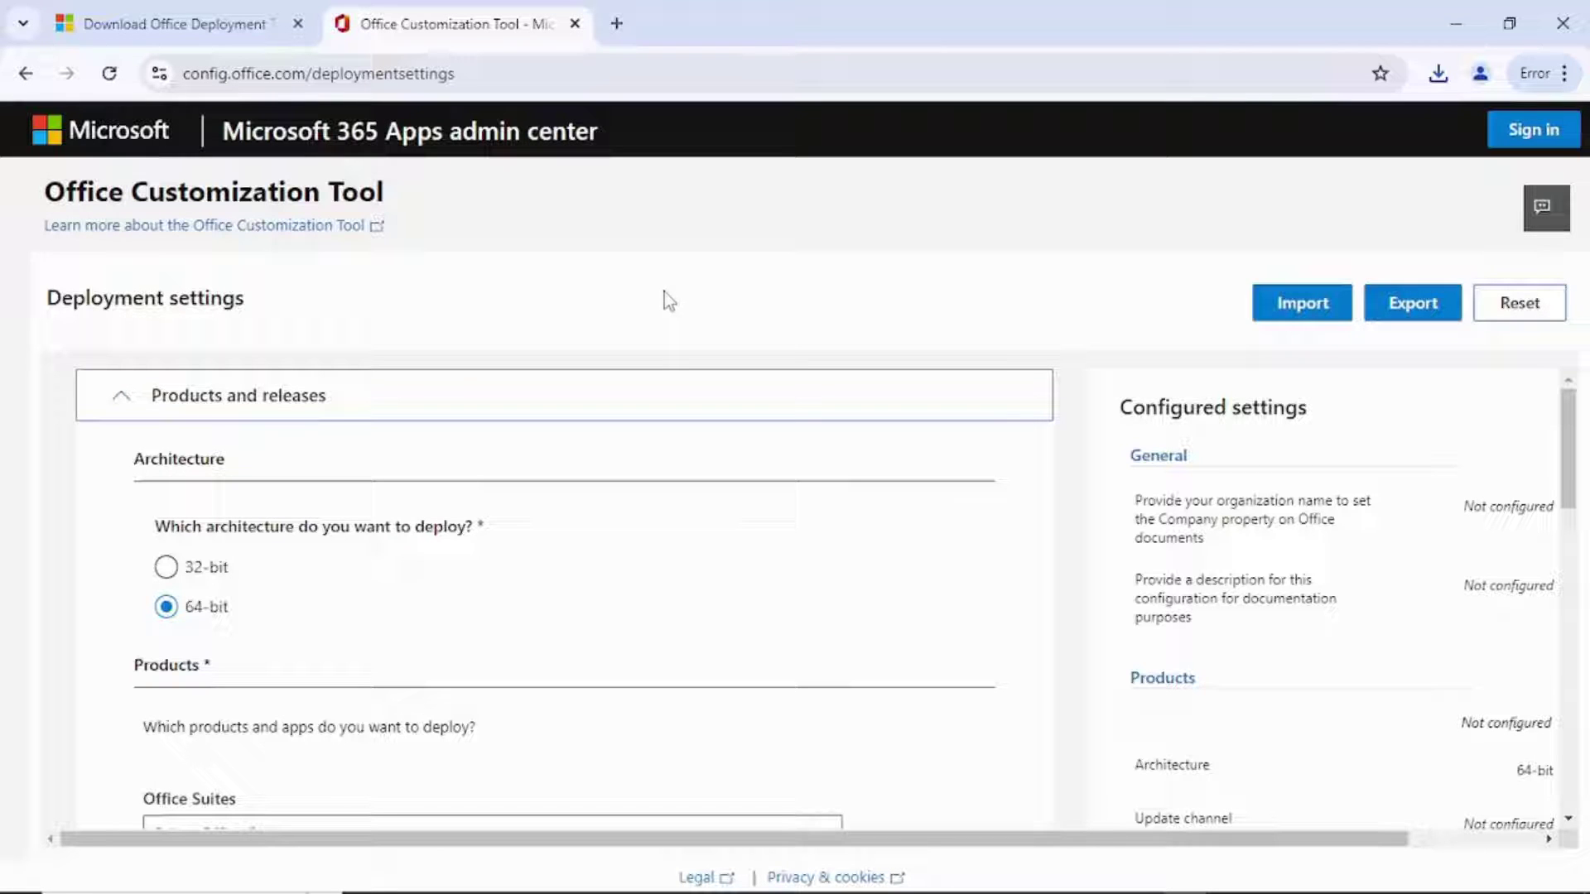
scroll(244, 433, "down", 3)
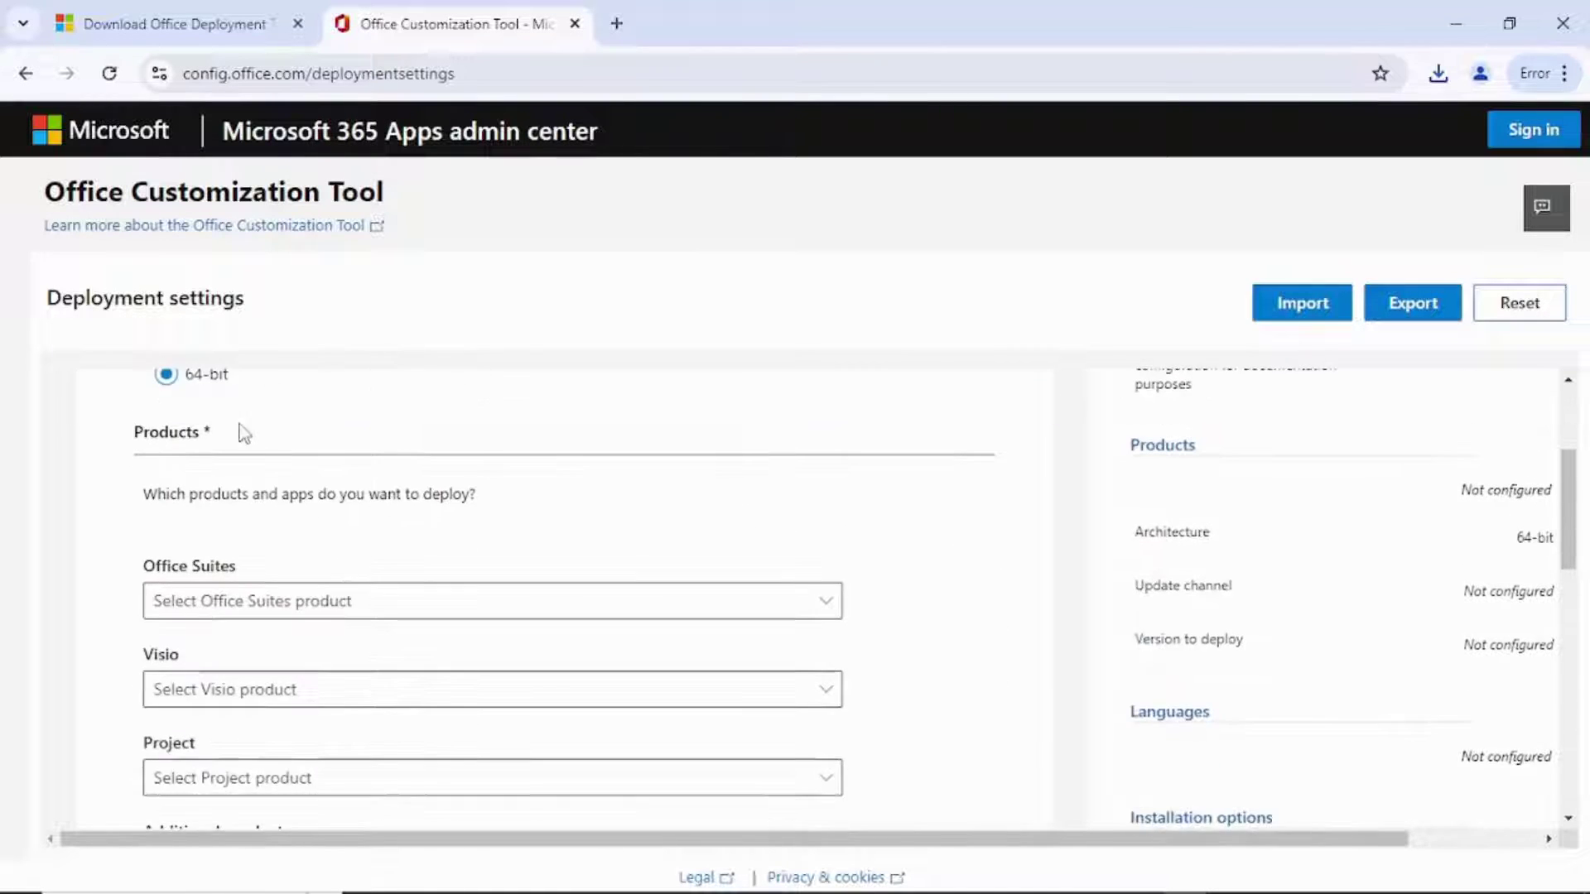
scroll(244, 433, "up", 3)
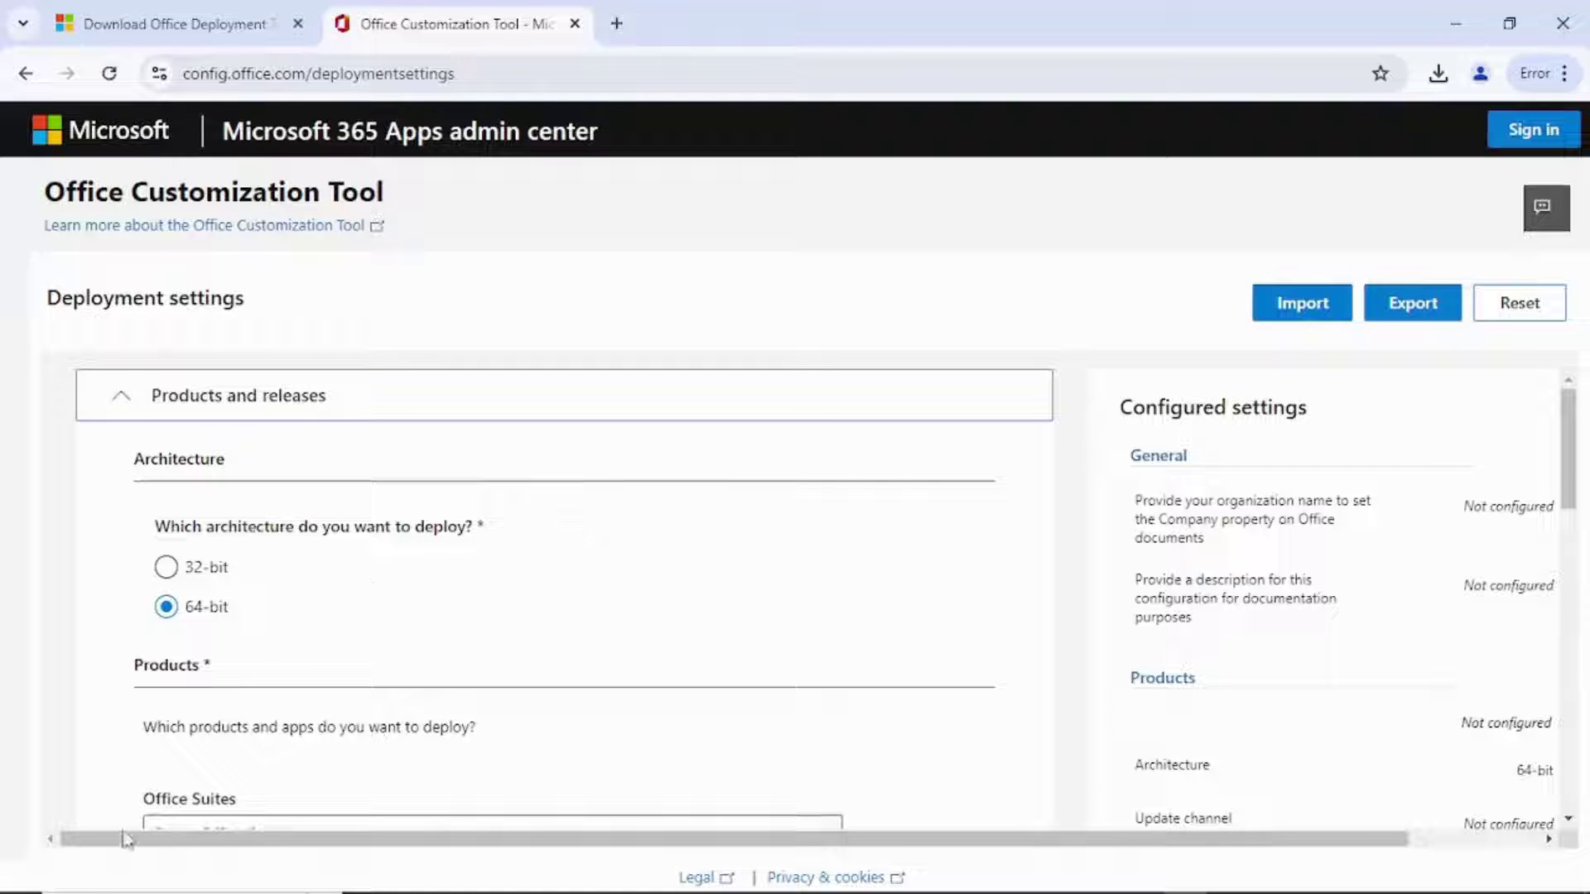
- Switch to Windows Settings and open the About page of the System category
left_click(89, 879)
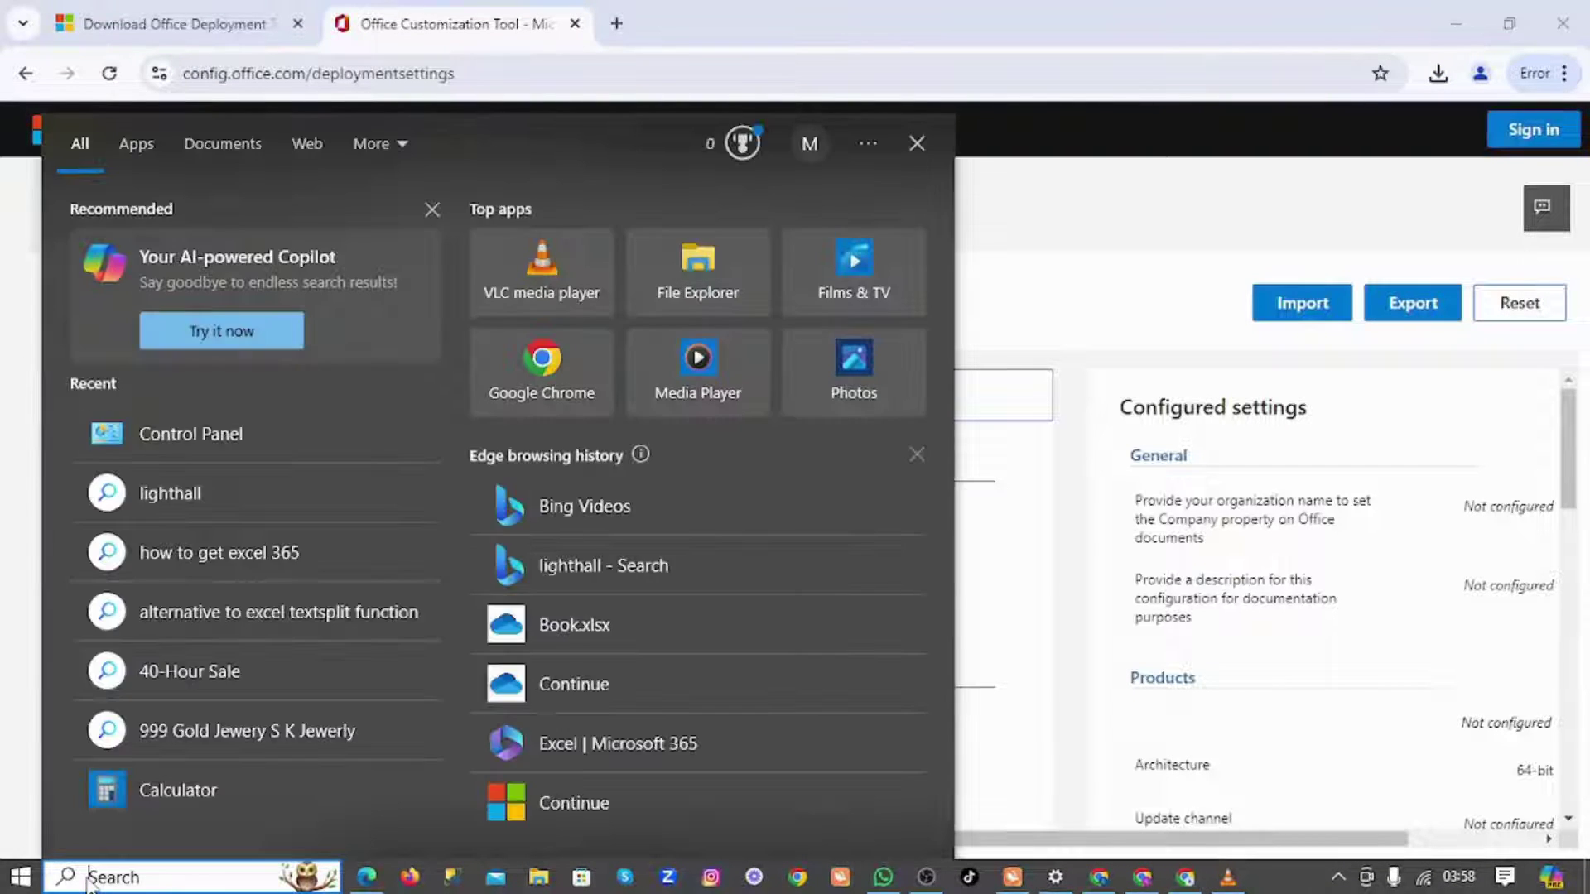
type("sett")
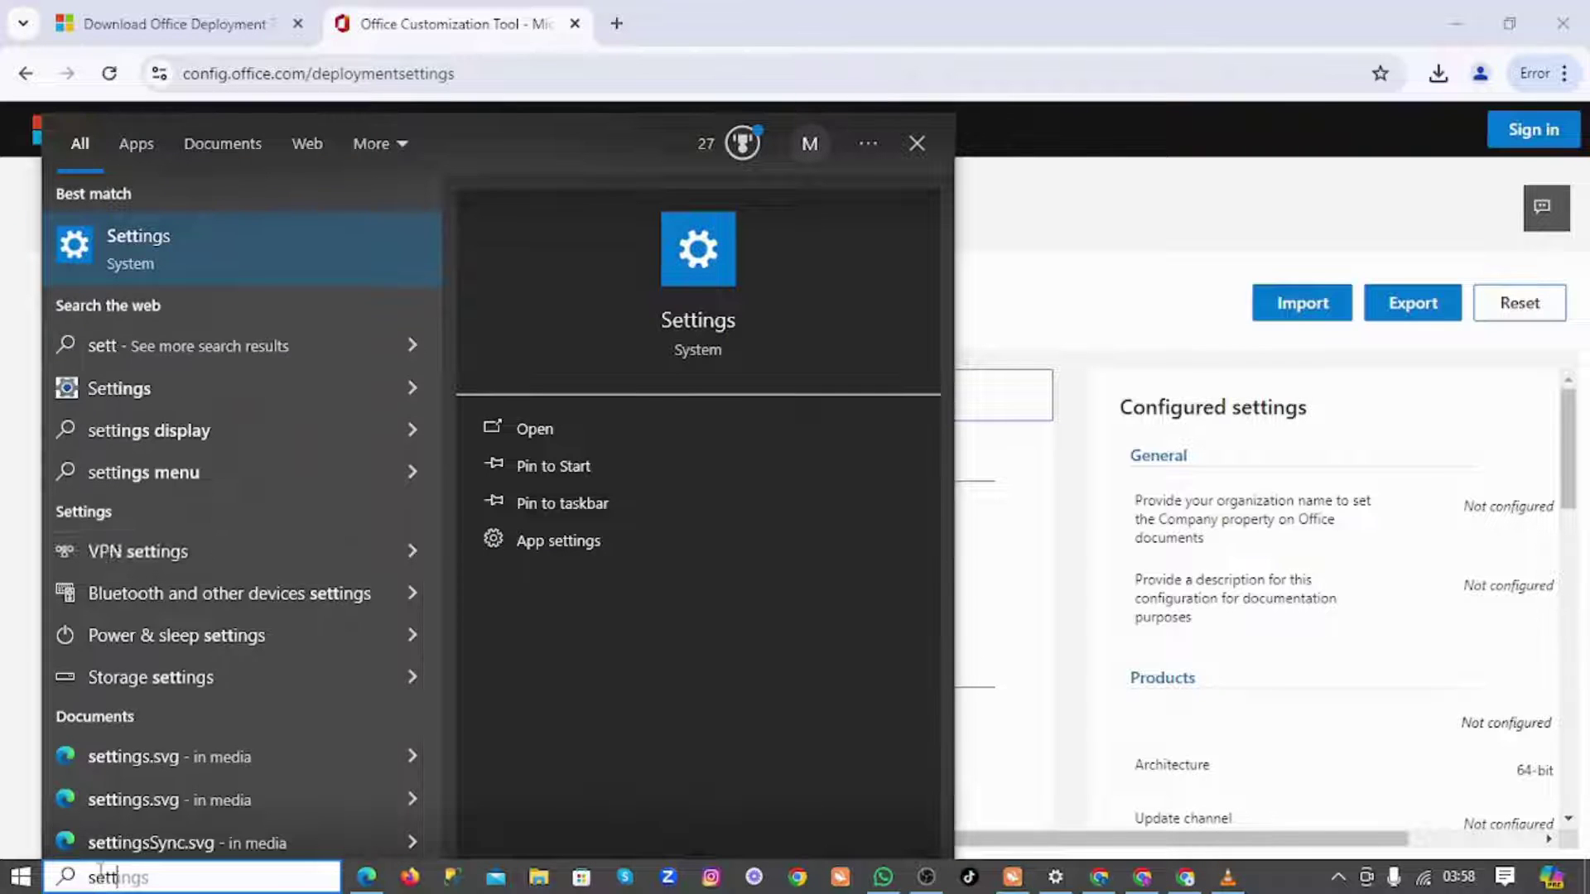
left_click(212, 247)
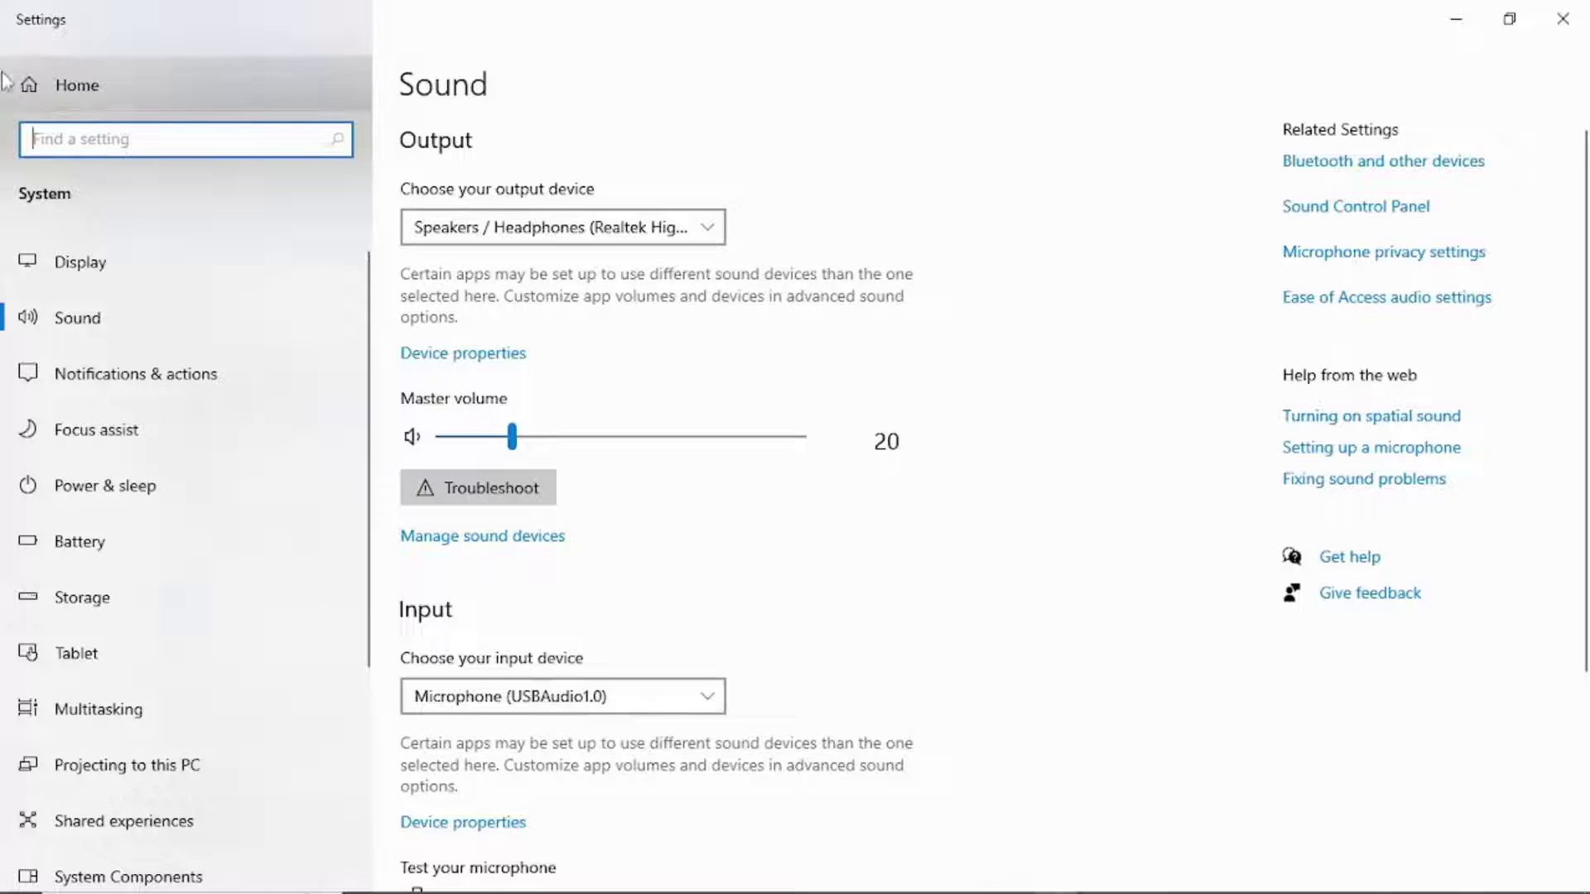
left_click(56, 75)
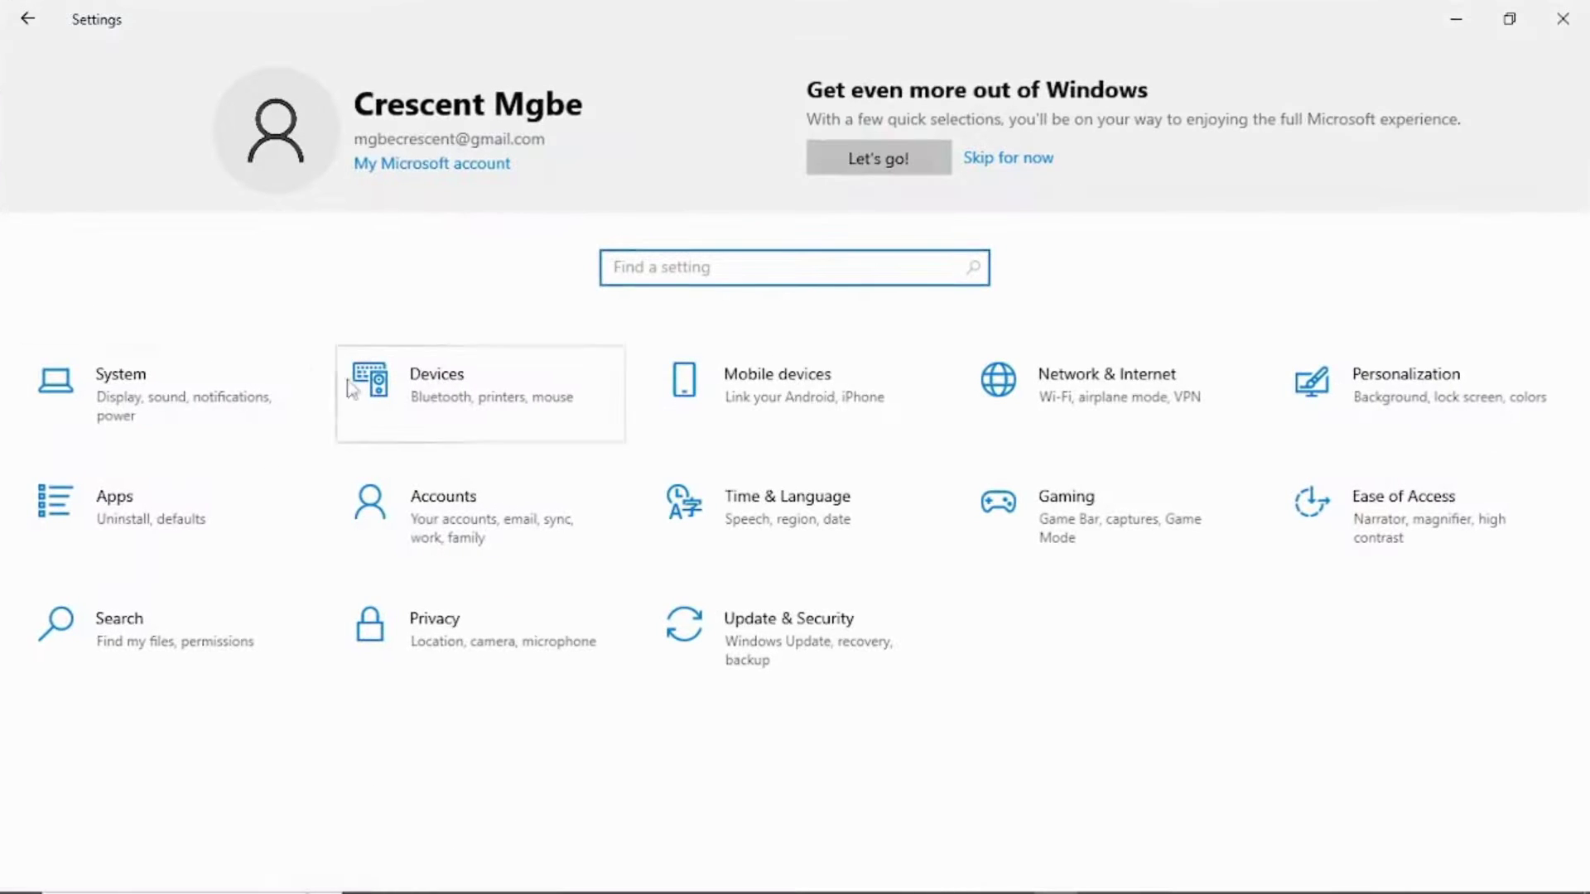
left_click(120, 404)
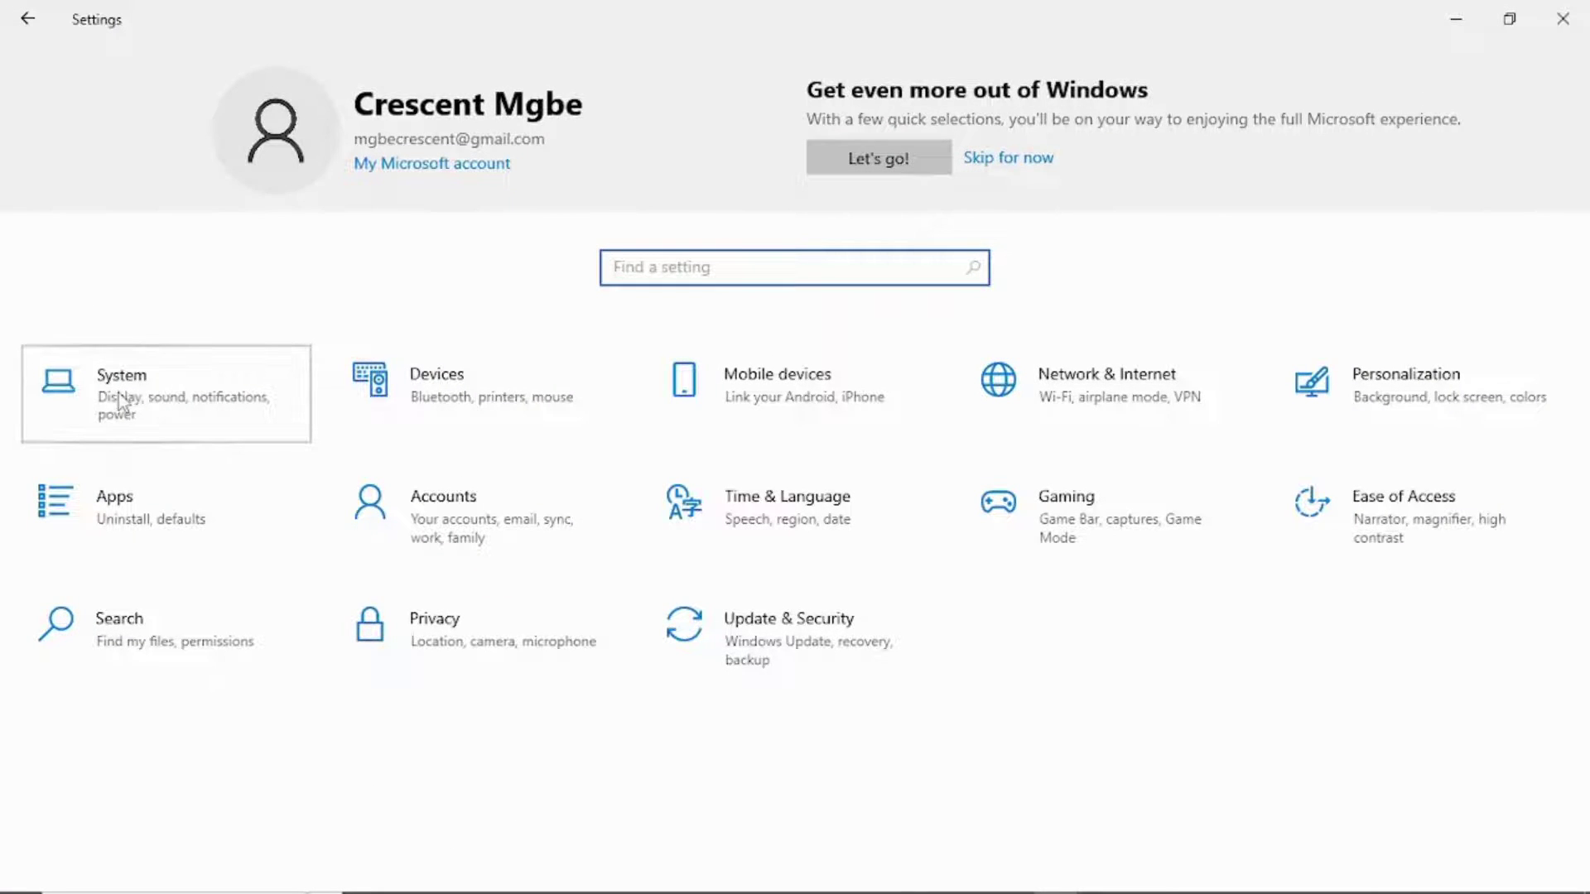
scroll(190, 472, "down", 4)
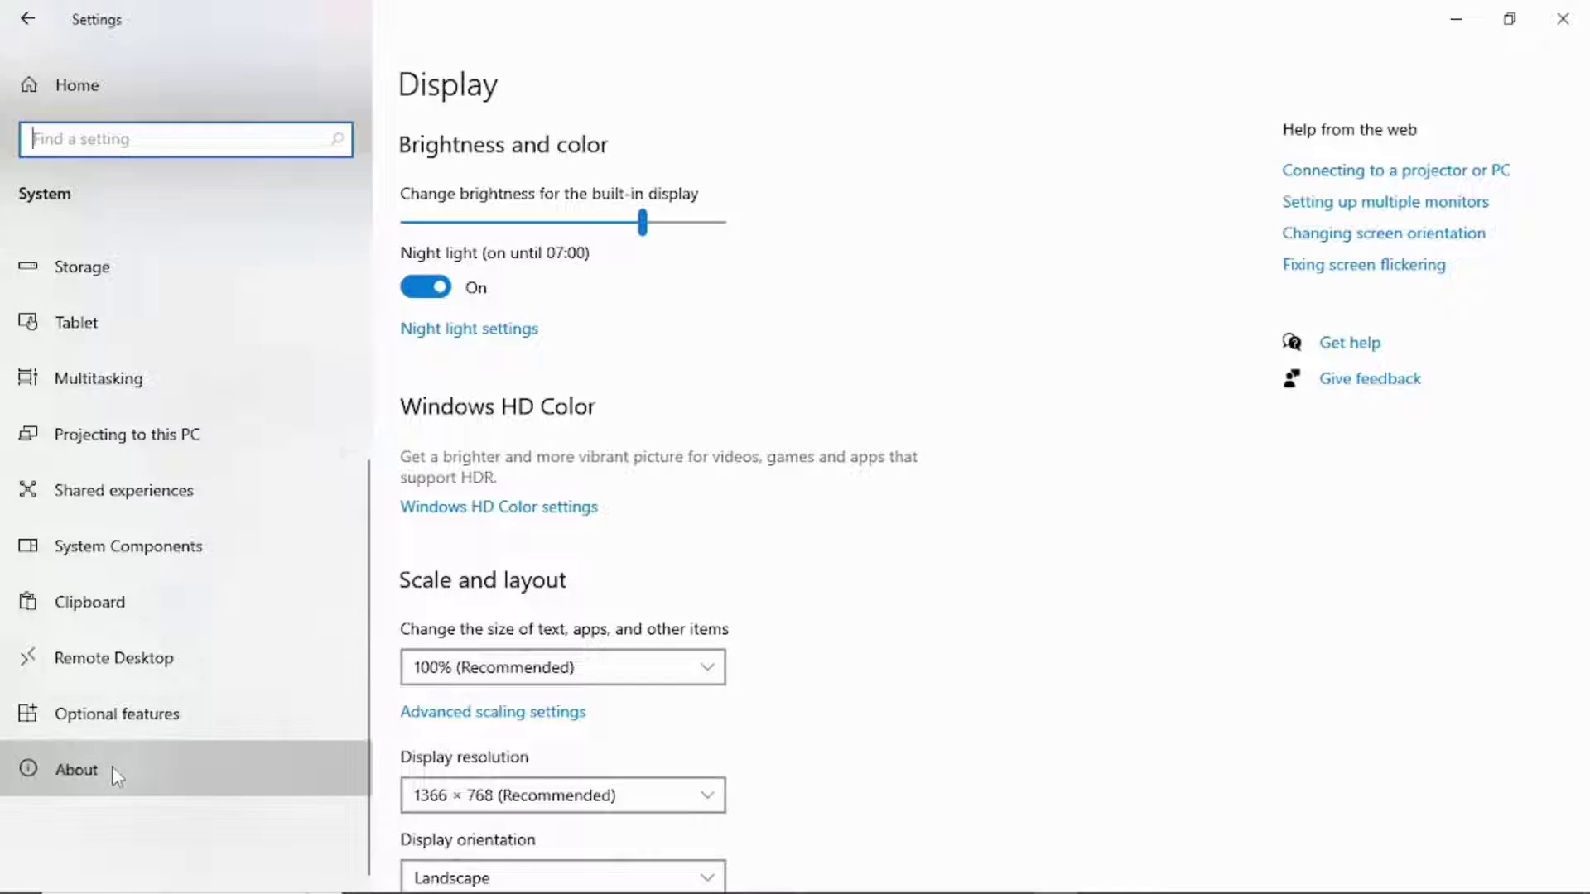
left_click(114, 774)
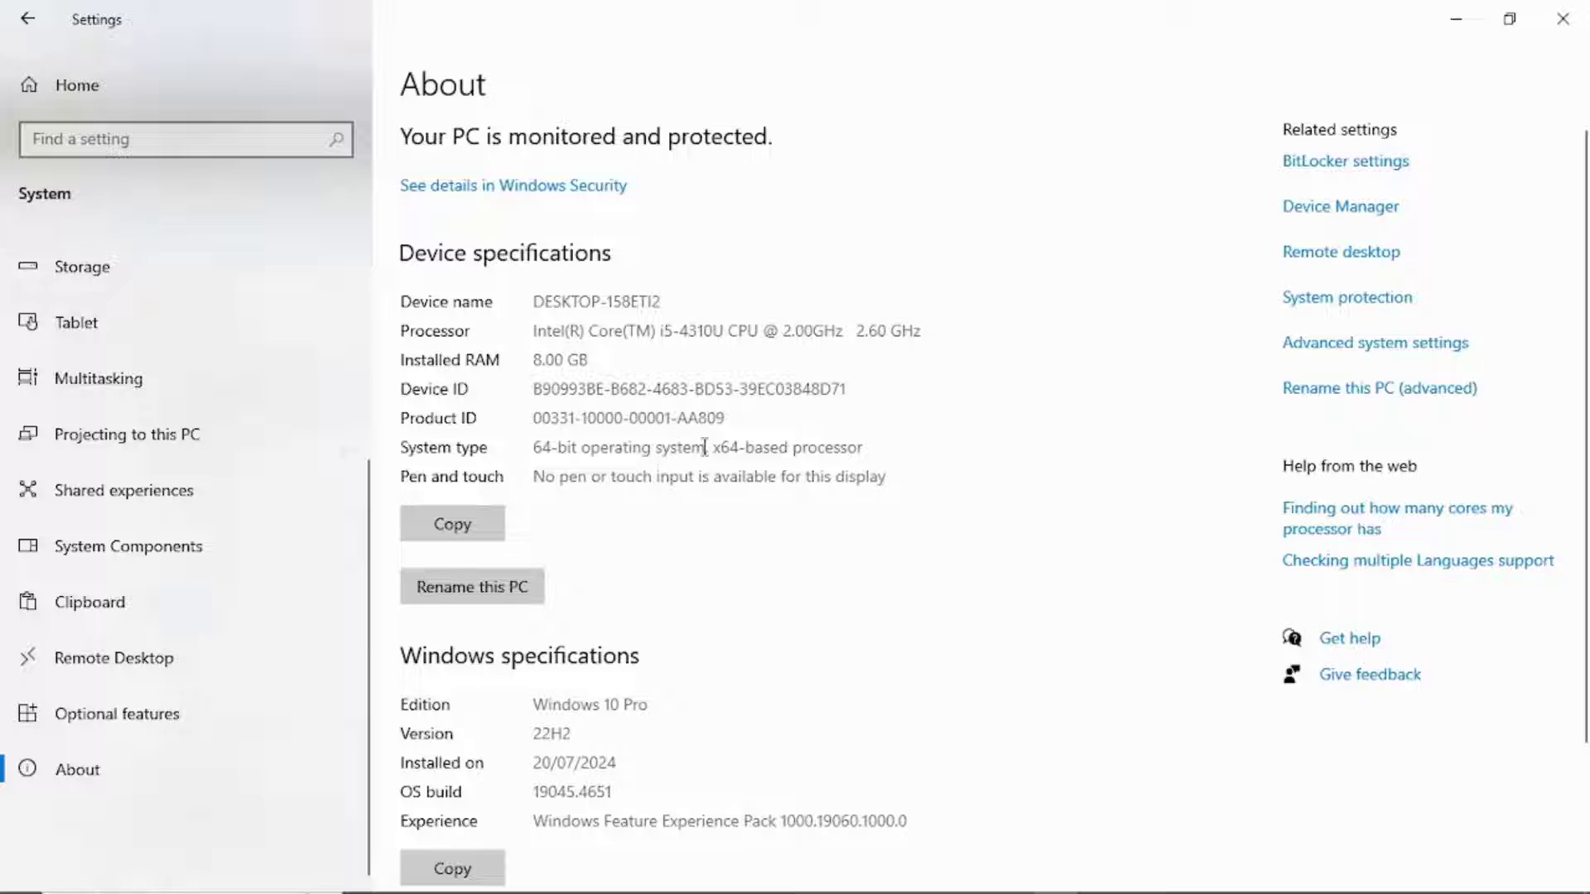
- Examine the processor and operating system architecture under System type, and close Settings
left_click_drag(712, 447, 886, 458)
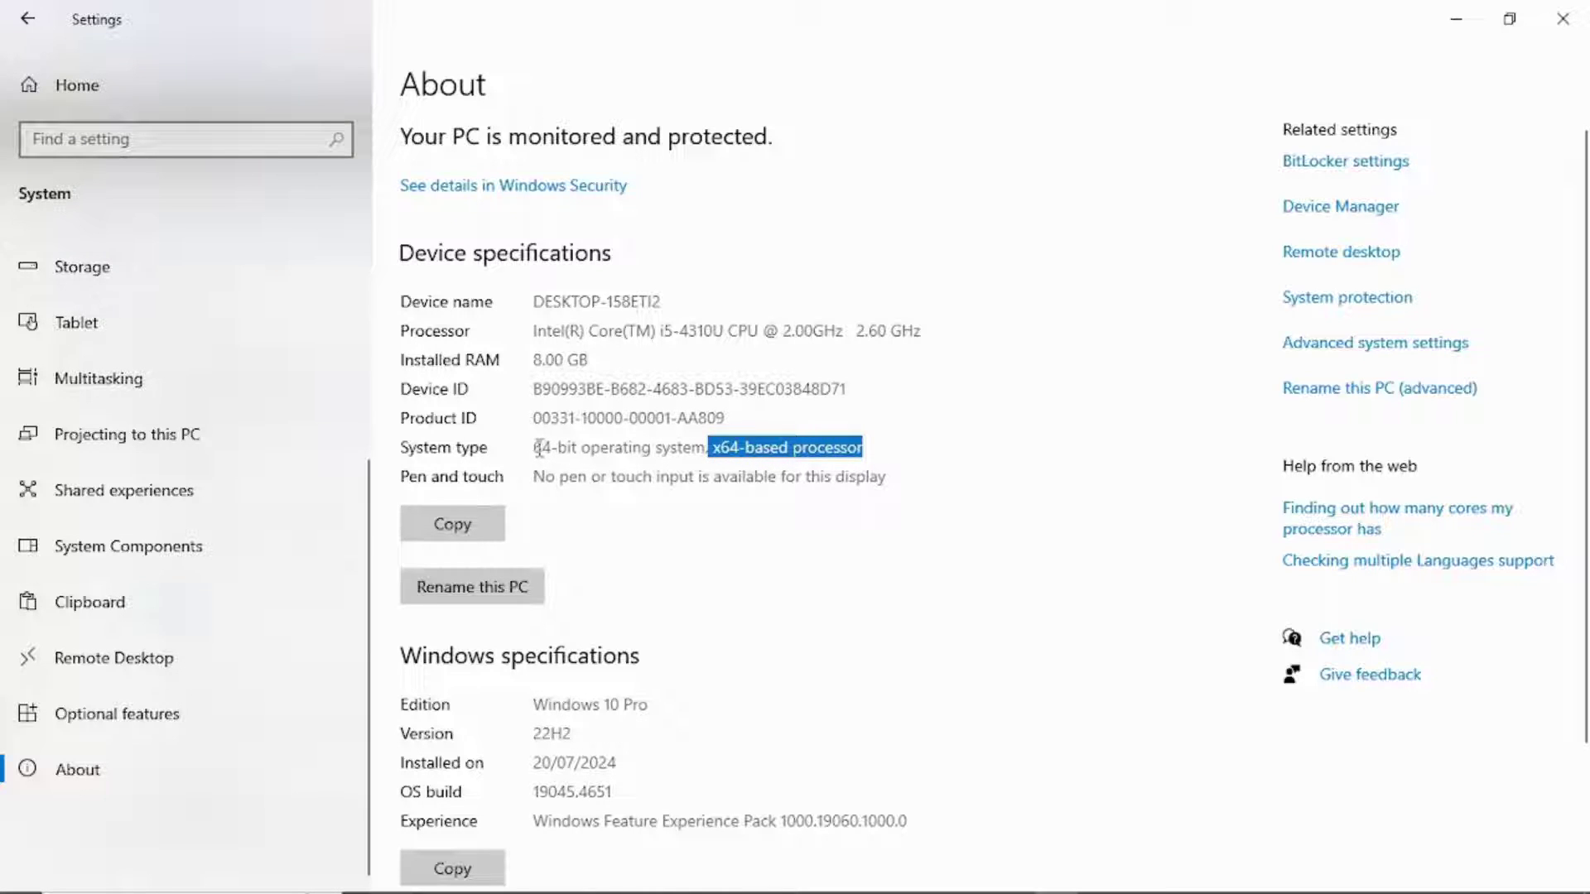
left_click_drag(536, 448, 671, 462)
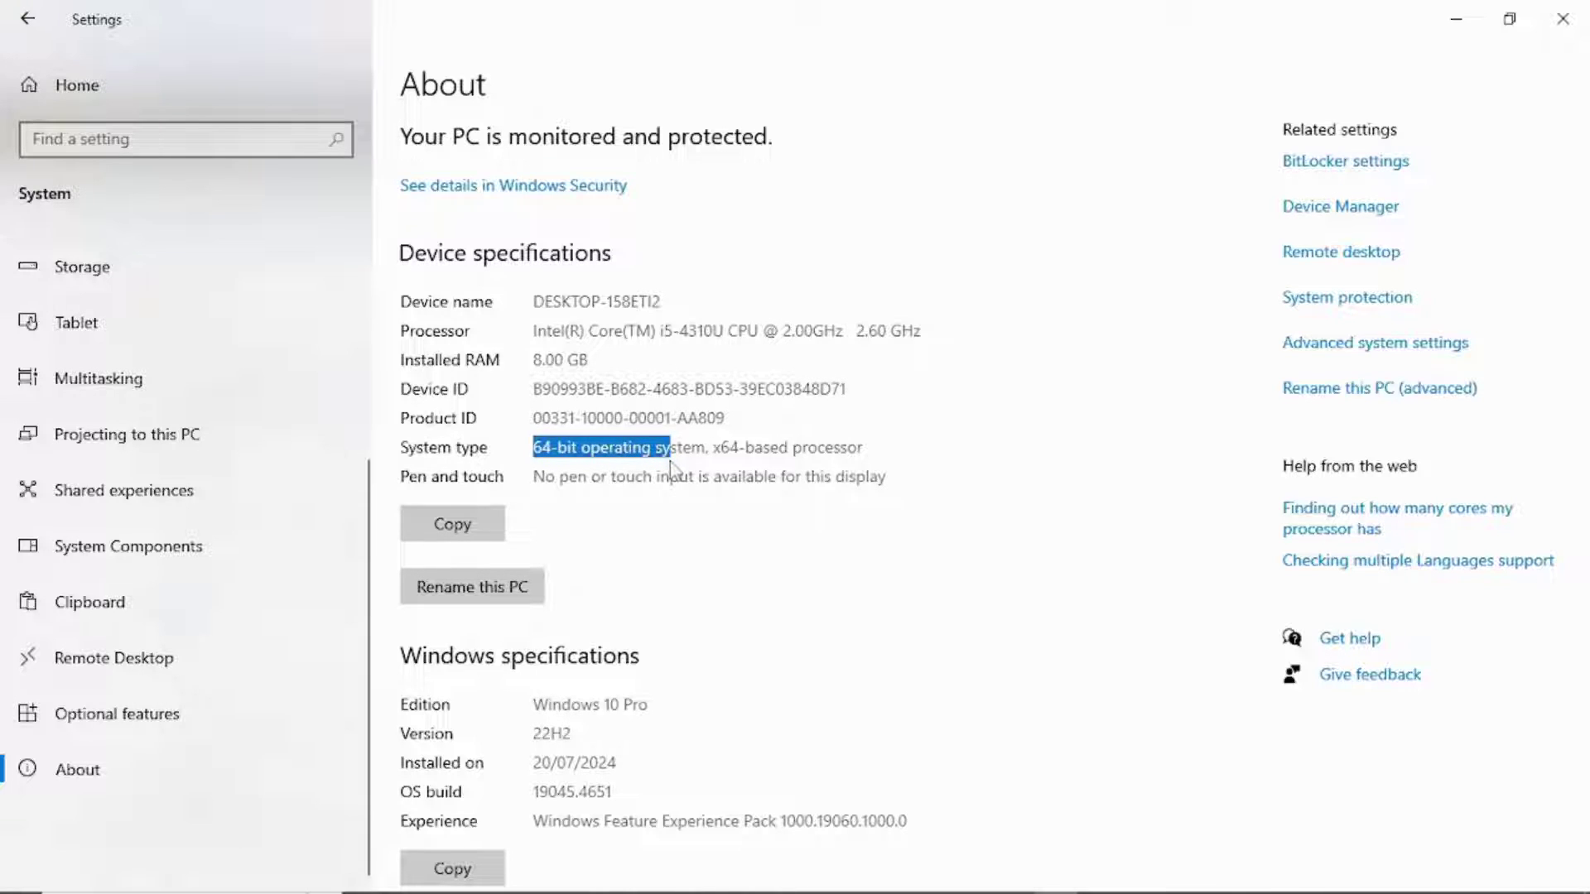
left_click(1562, 18)
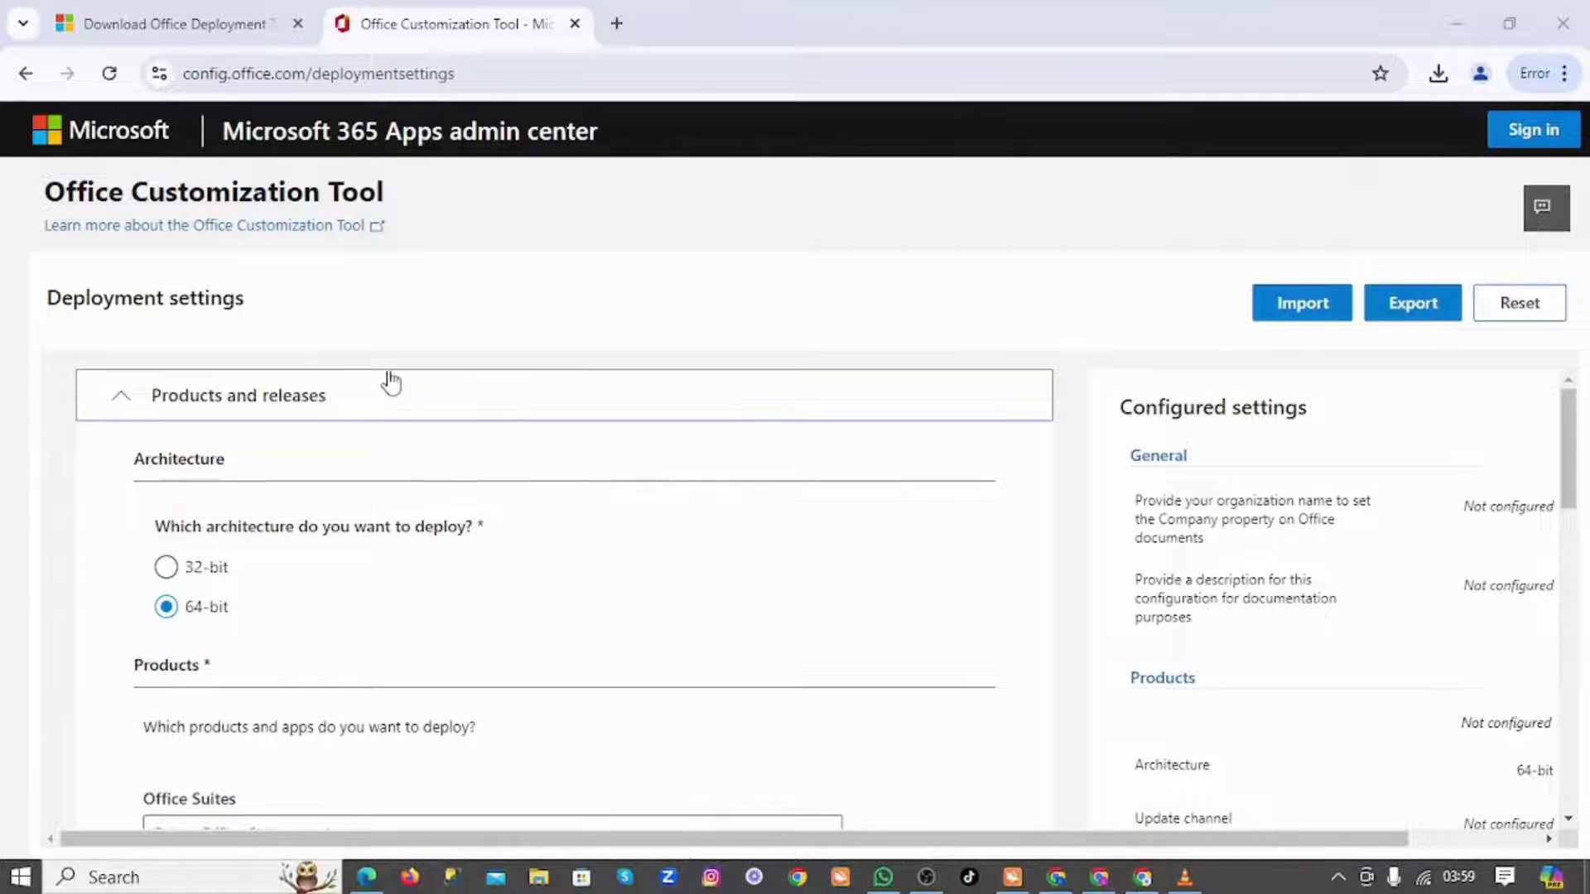
- Choose Office Professional Plus 2019 - Volume License as the Office suite to deploy
scroll(209, 400, "down", 3)
scroll(275, 451, "up", 3)
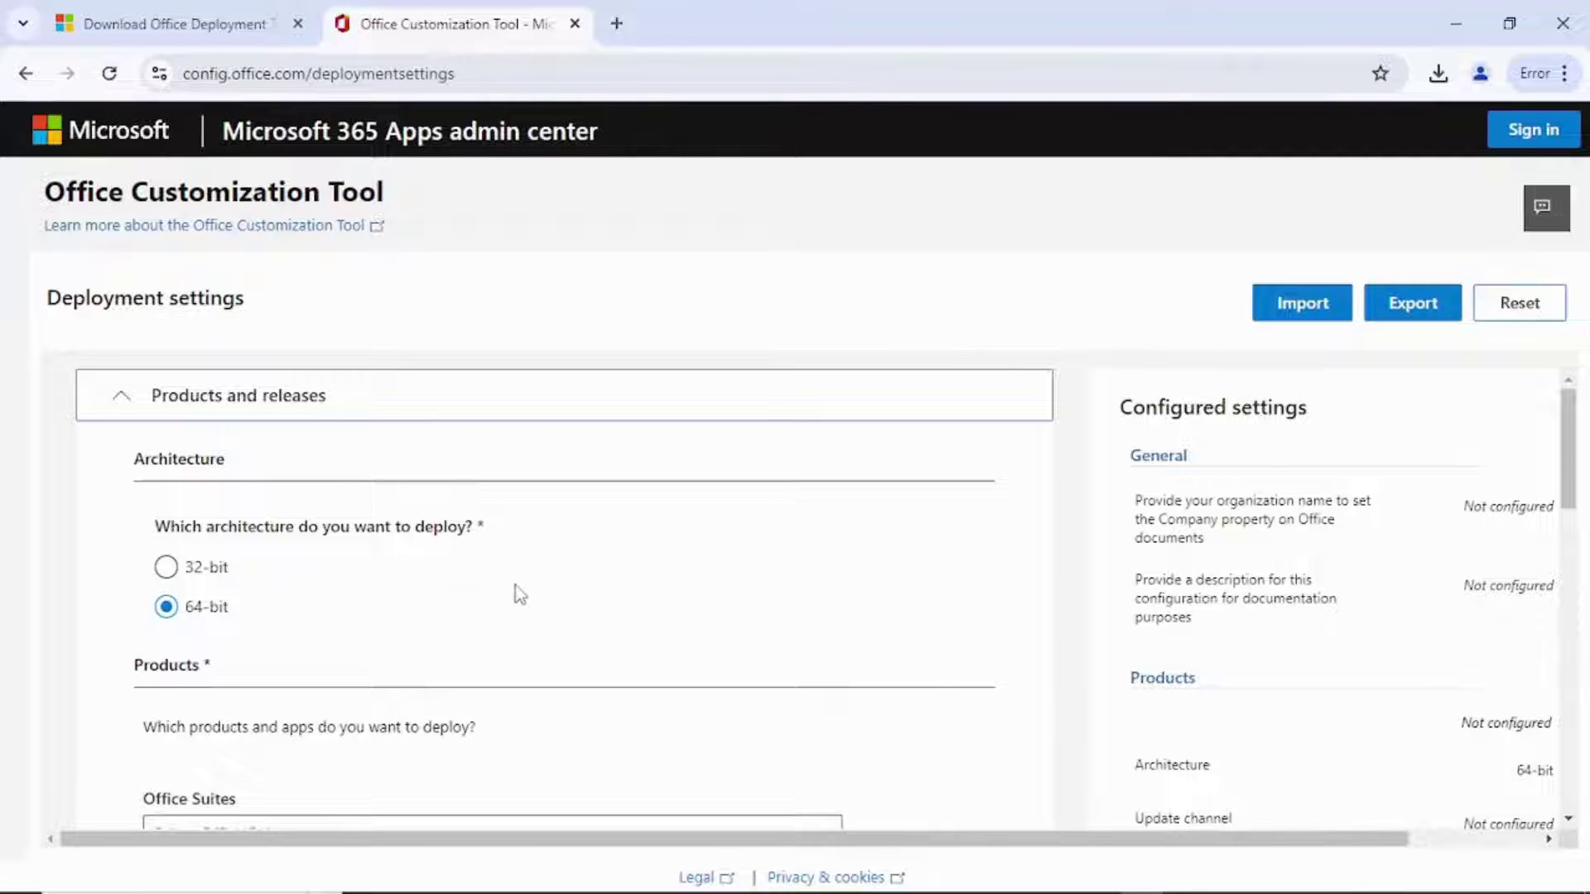
scroll(604, 522, "down", 4)
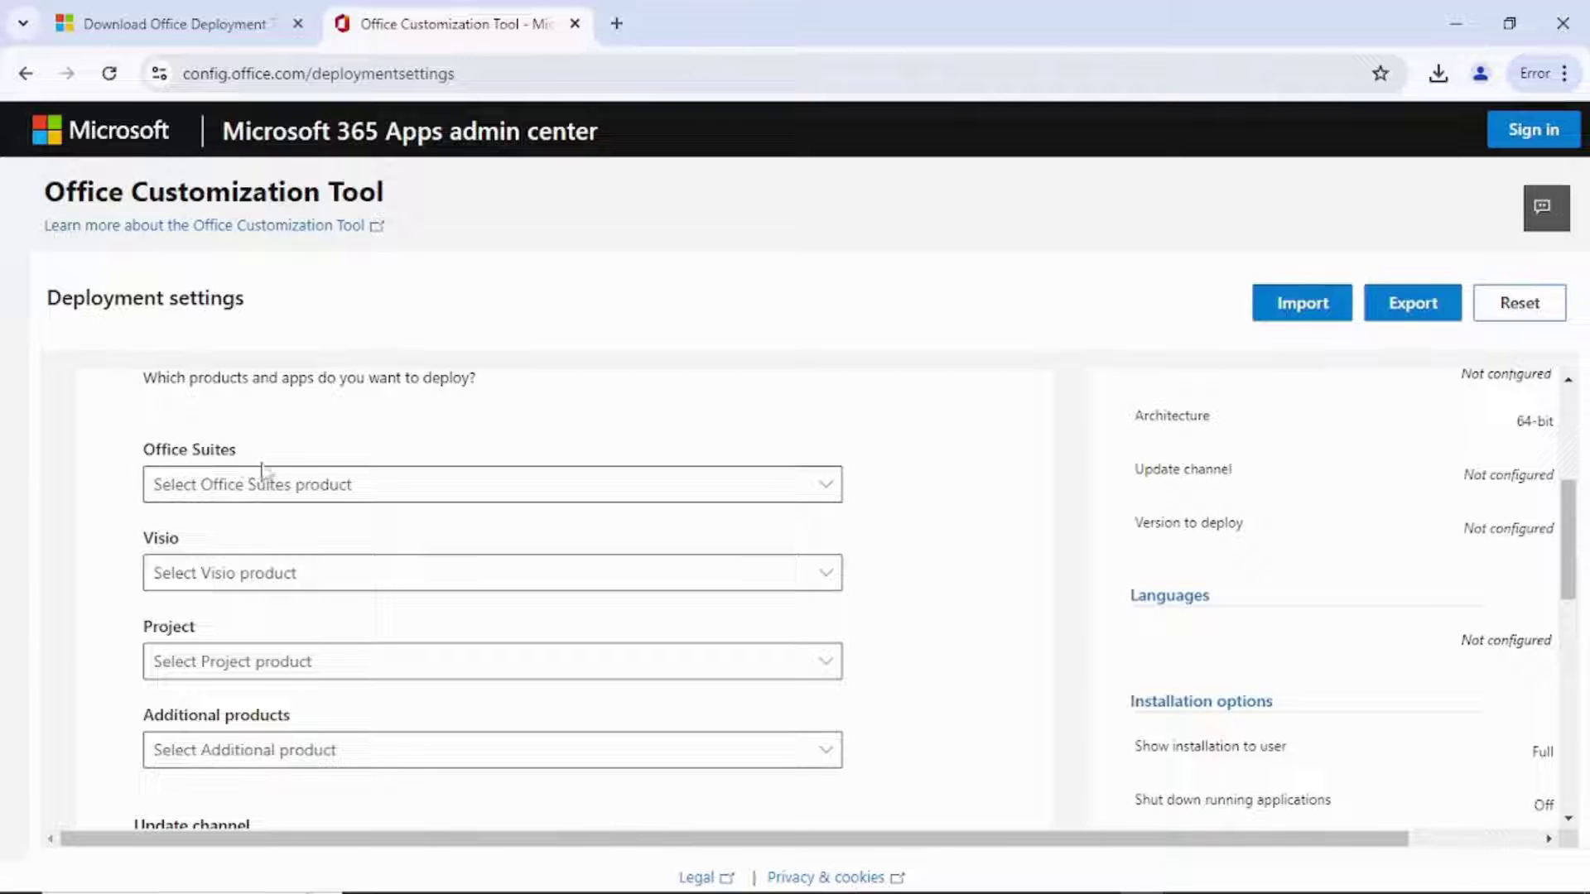
left_click(795, 490)
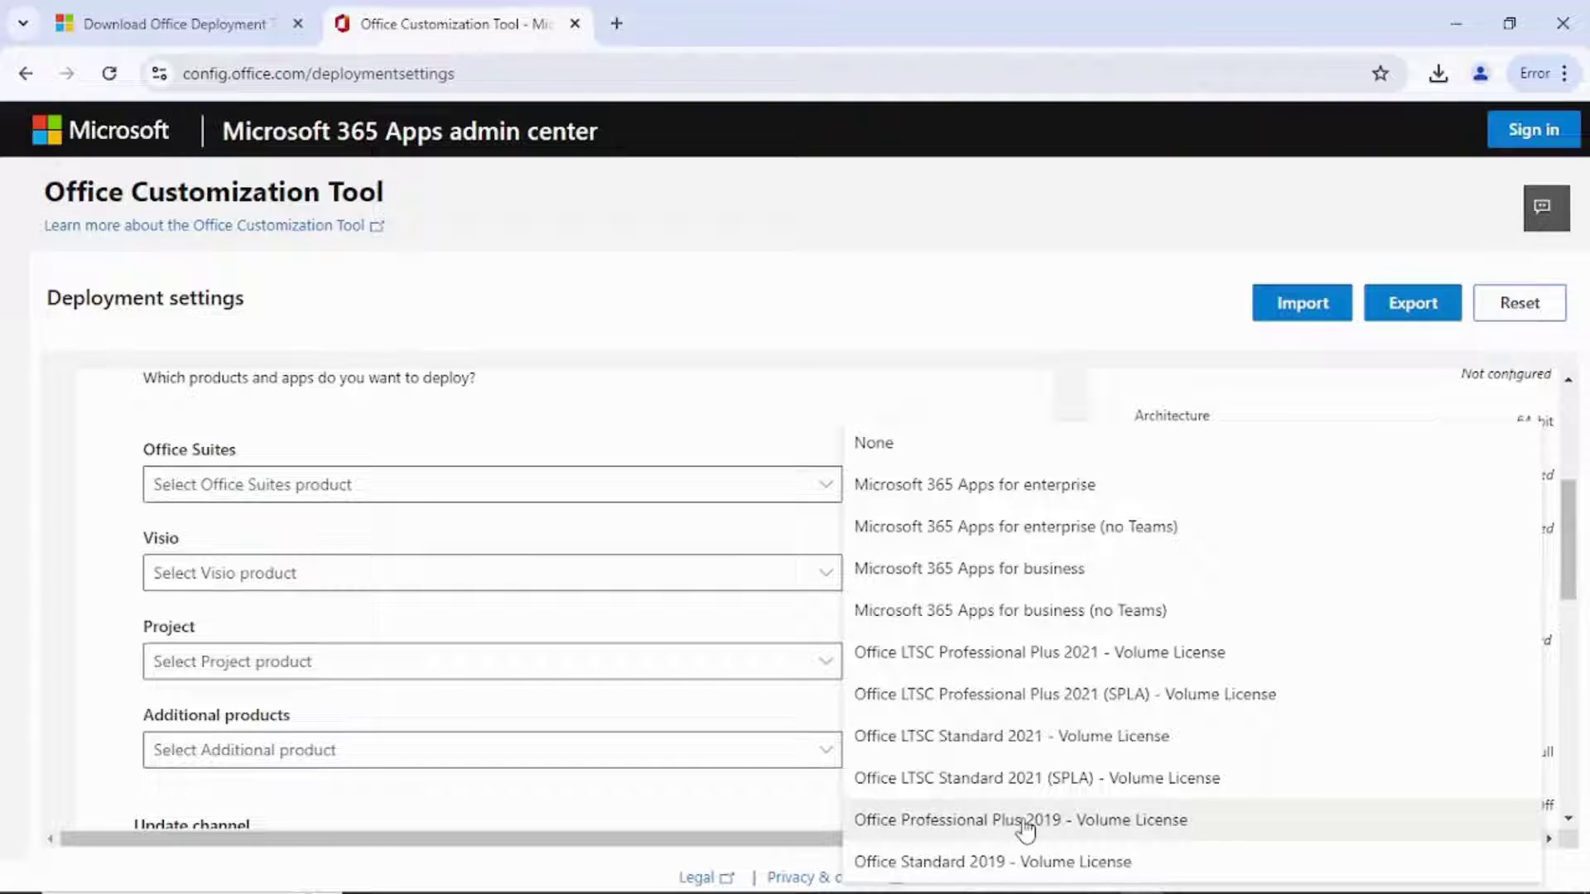
left_click(1128, 821)
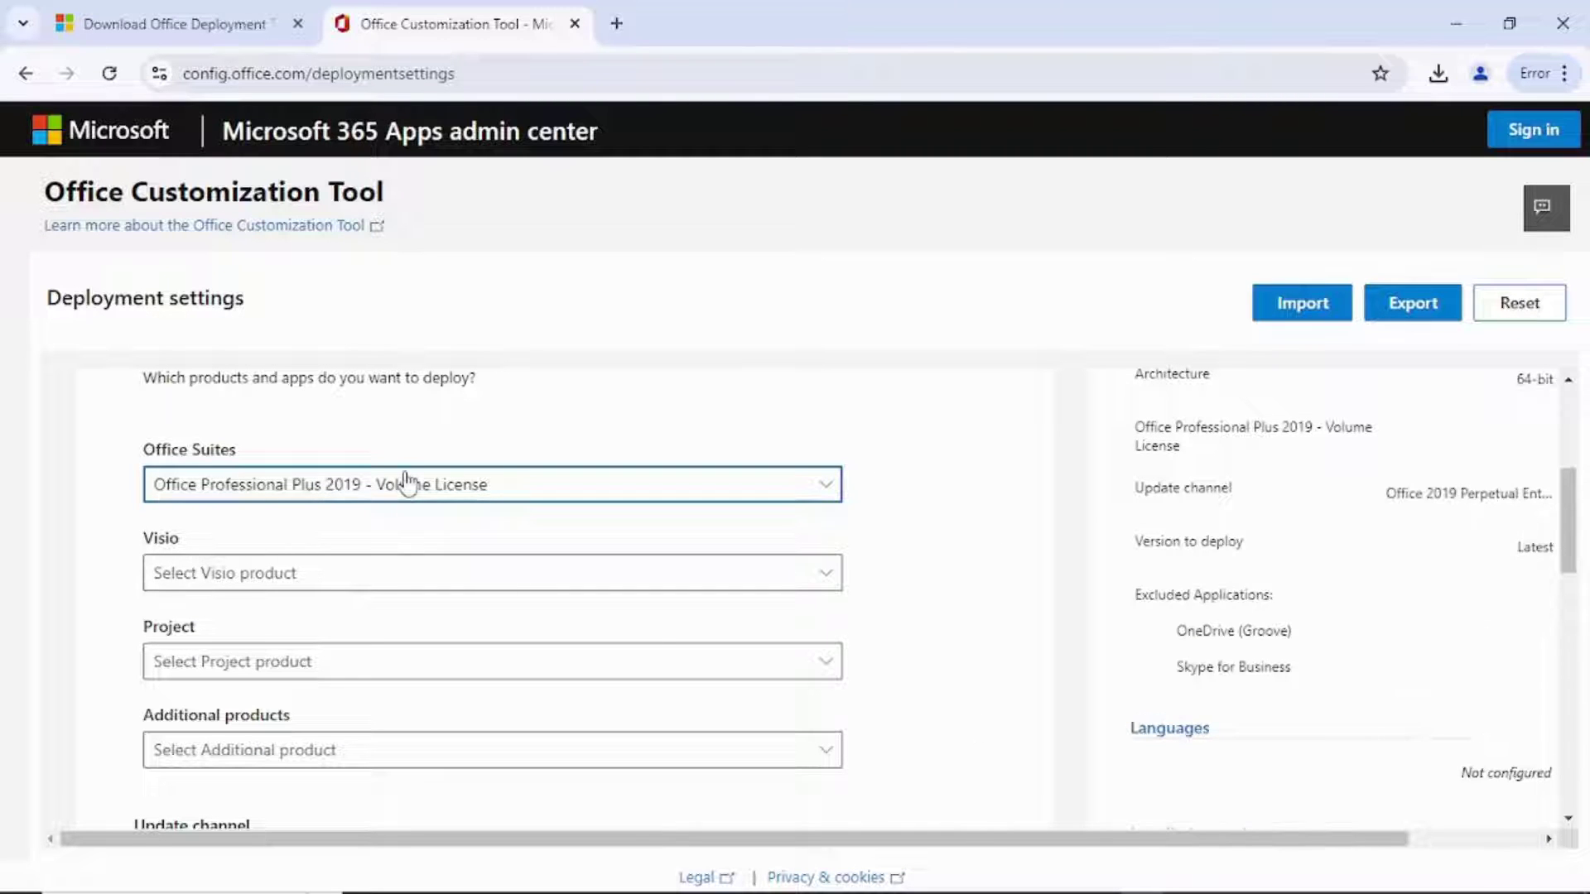
- Set the deployment architecture to 32-bit in the products and releases settings
scroll(390, 464, "up", 1)
scroll(384, 452, "up", 4)
left_click(166, 567)
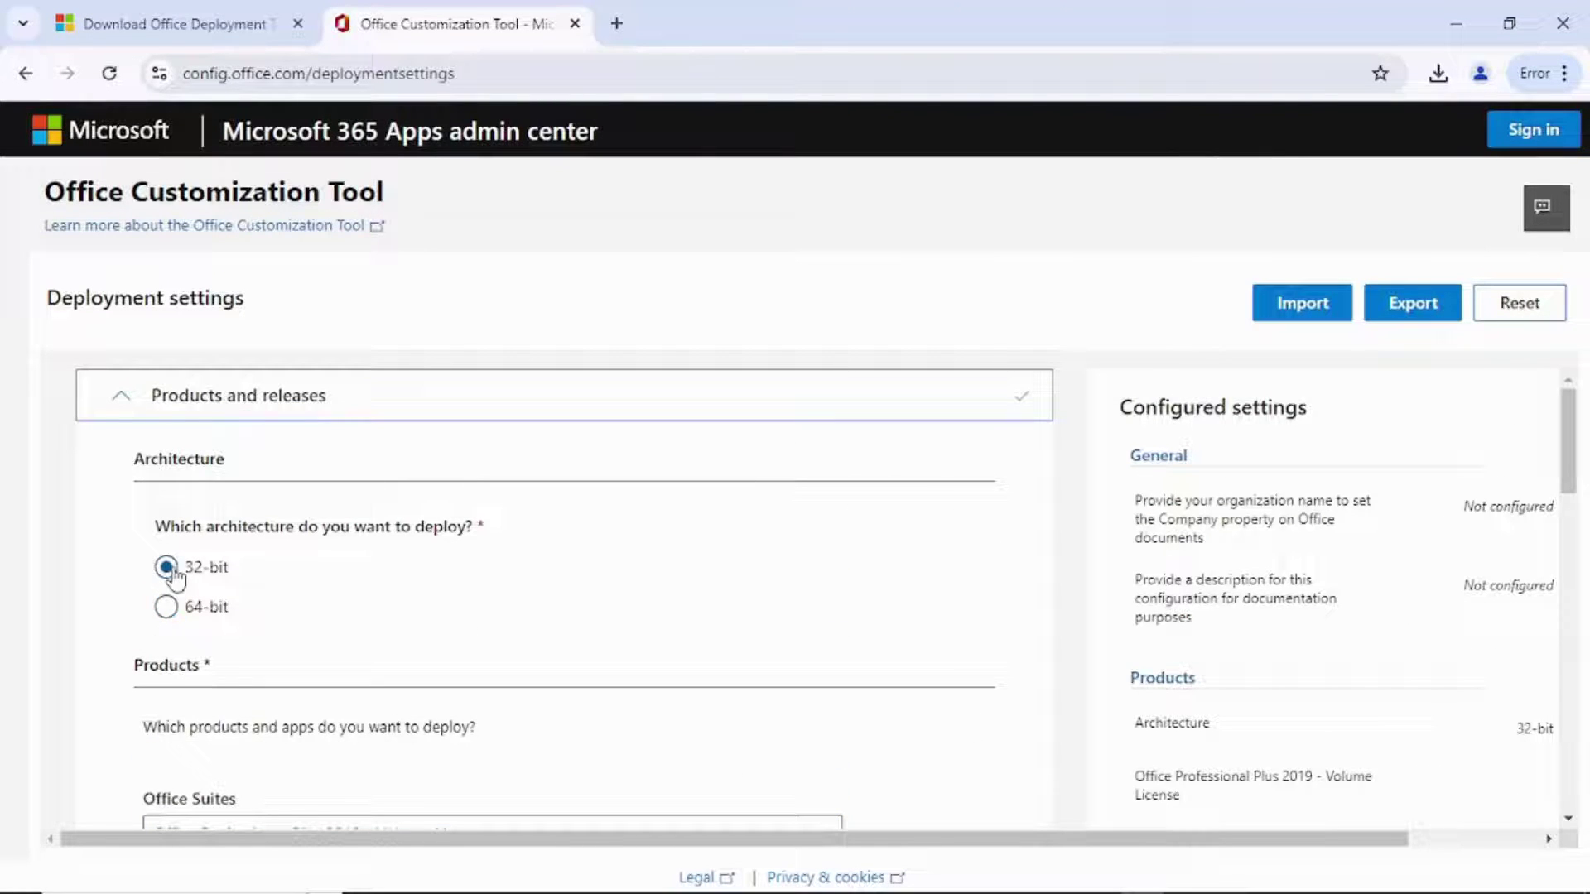
scroll(174, 575, "down", 3)
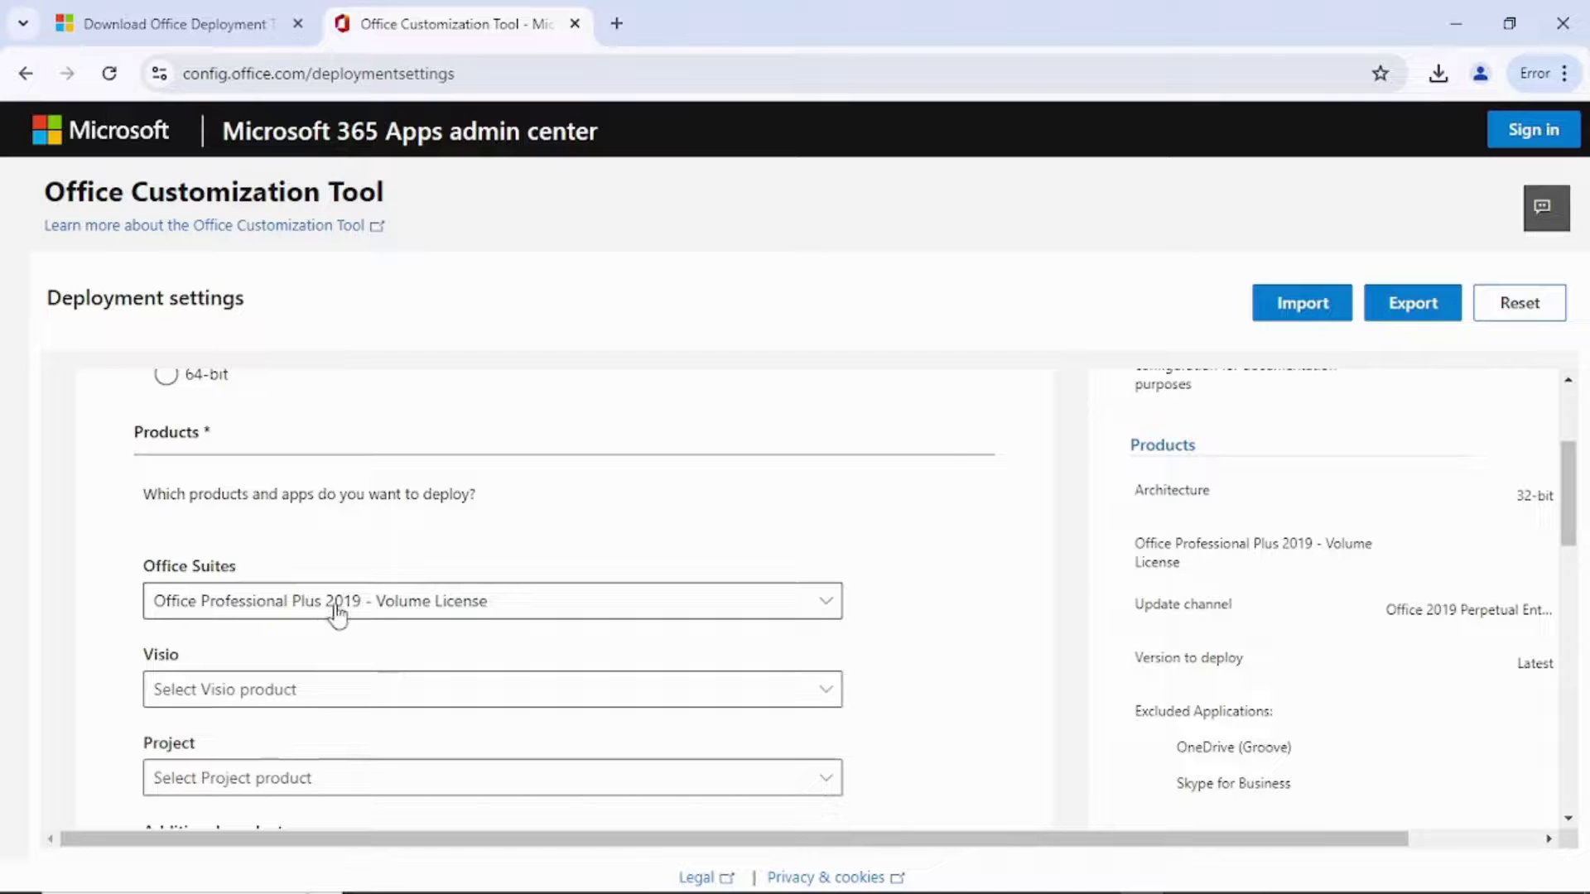
- Set the architecture to 64-bit and choose Office LTSC Professional Plus 2021 - Volume License as the Office suite
scroll(368, 584, "up", 3)
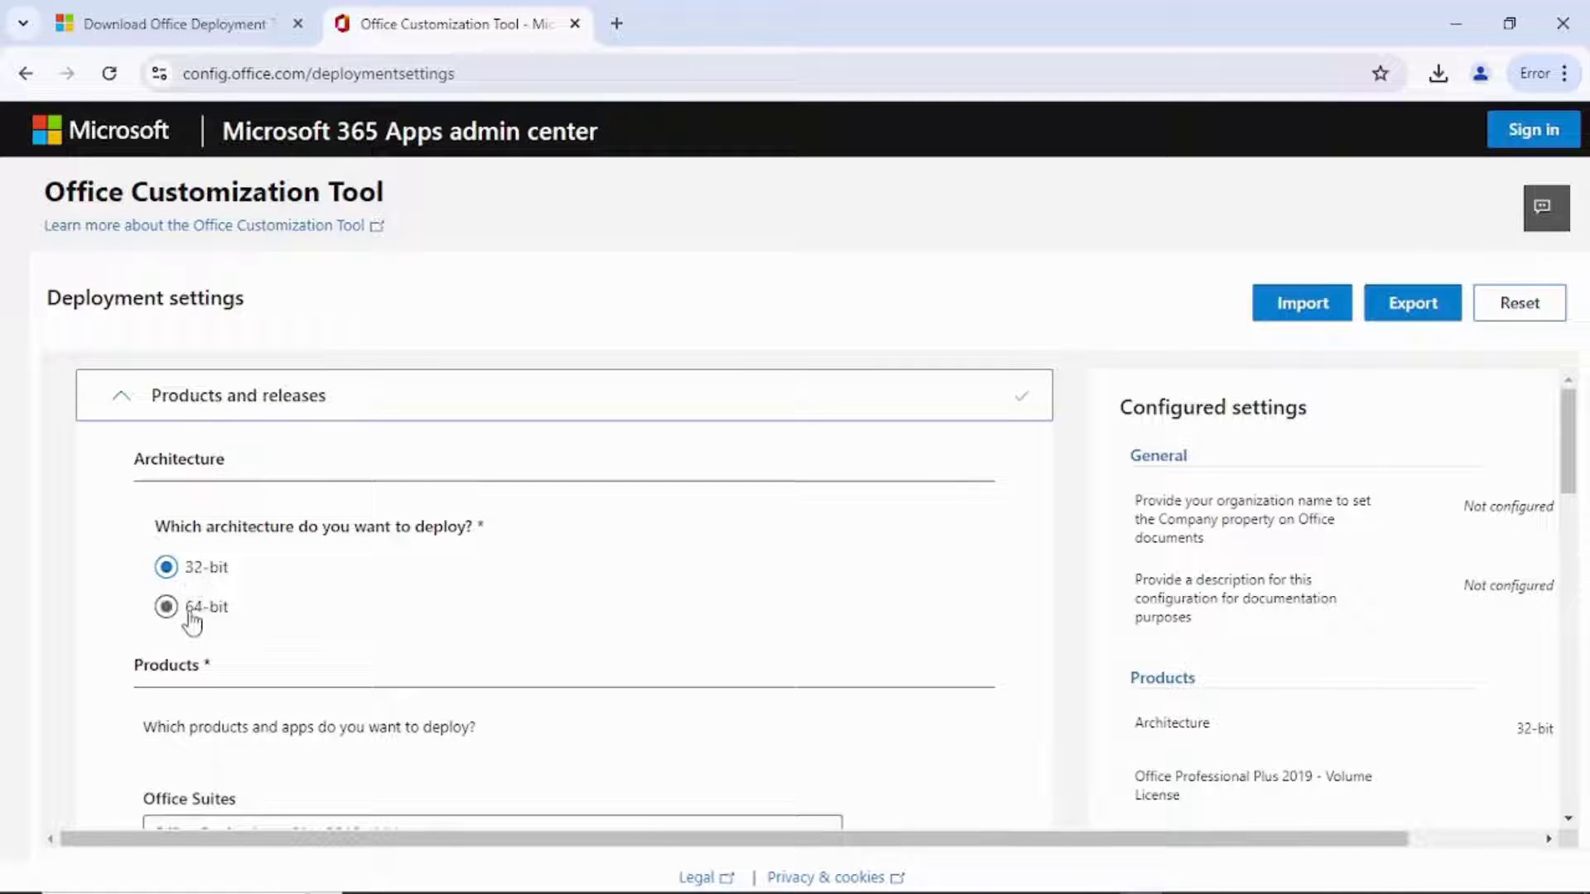
scroll(468, 584, "down", 3)
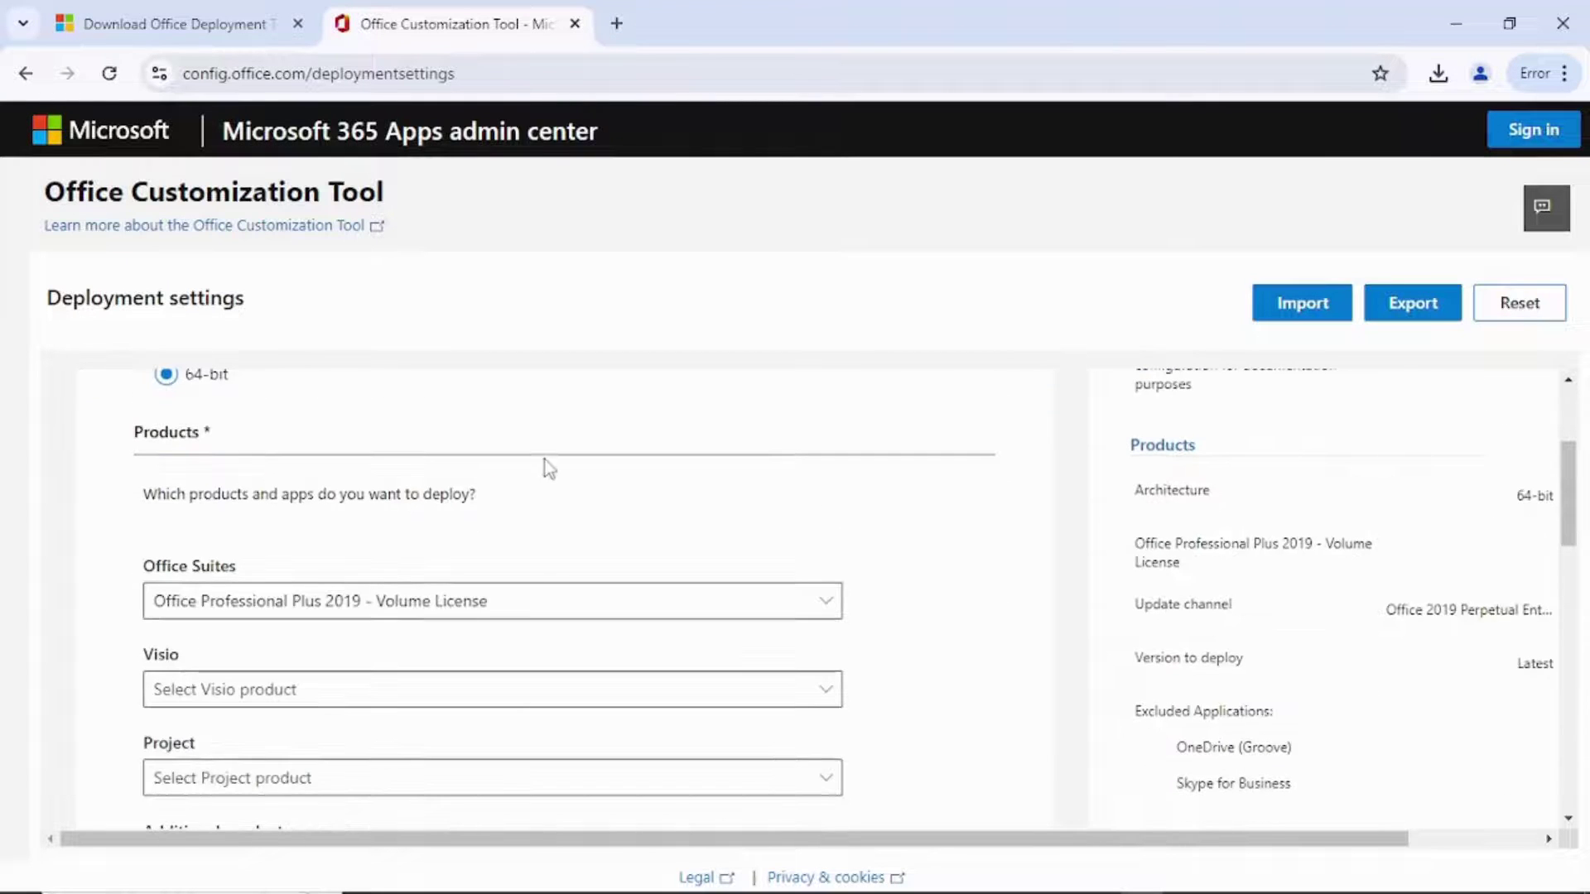
left_click(504, 613)
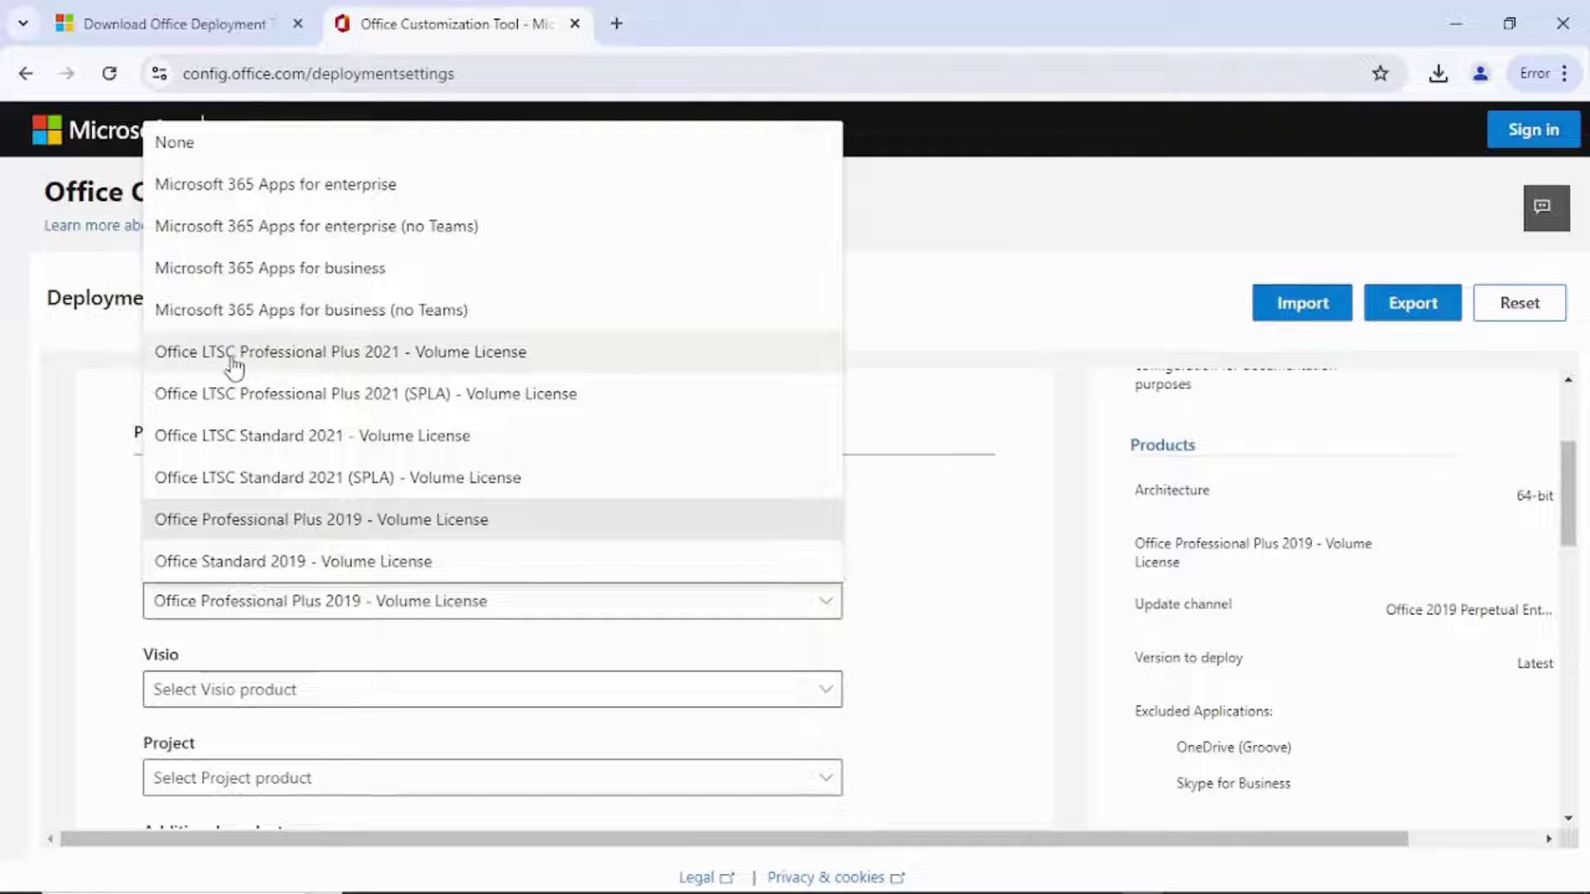
left_click(454, 354)
- Exclude OneNote, OneDrive Desktop and Outlook from the deployed apps and continue to the Language section
scroll(654, 477, "down", 3)
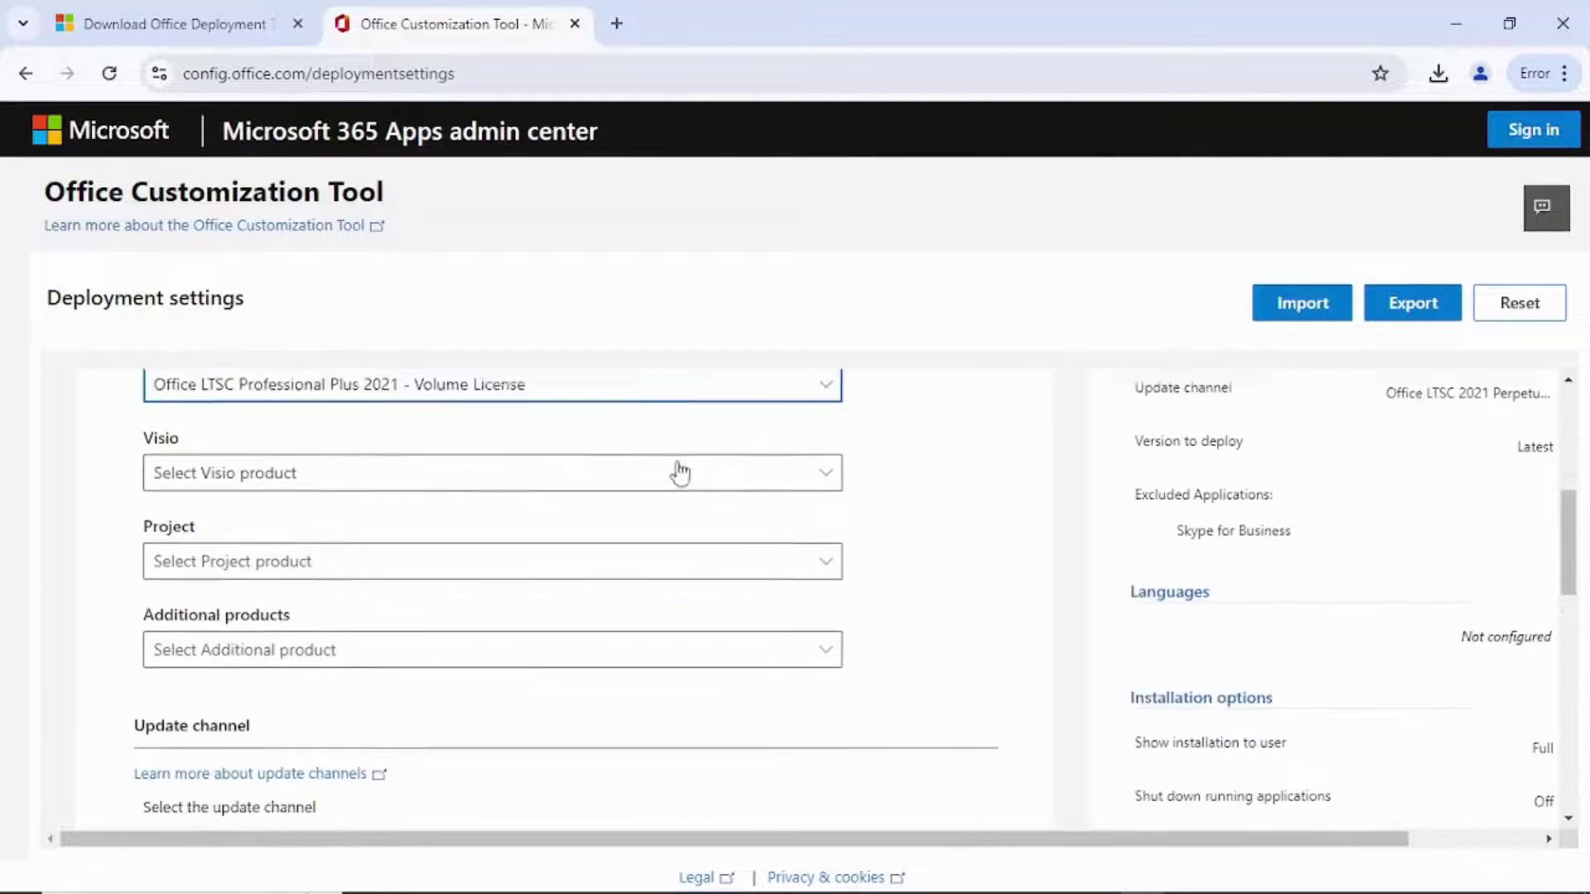
scroll(320, 437, "down", 4)
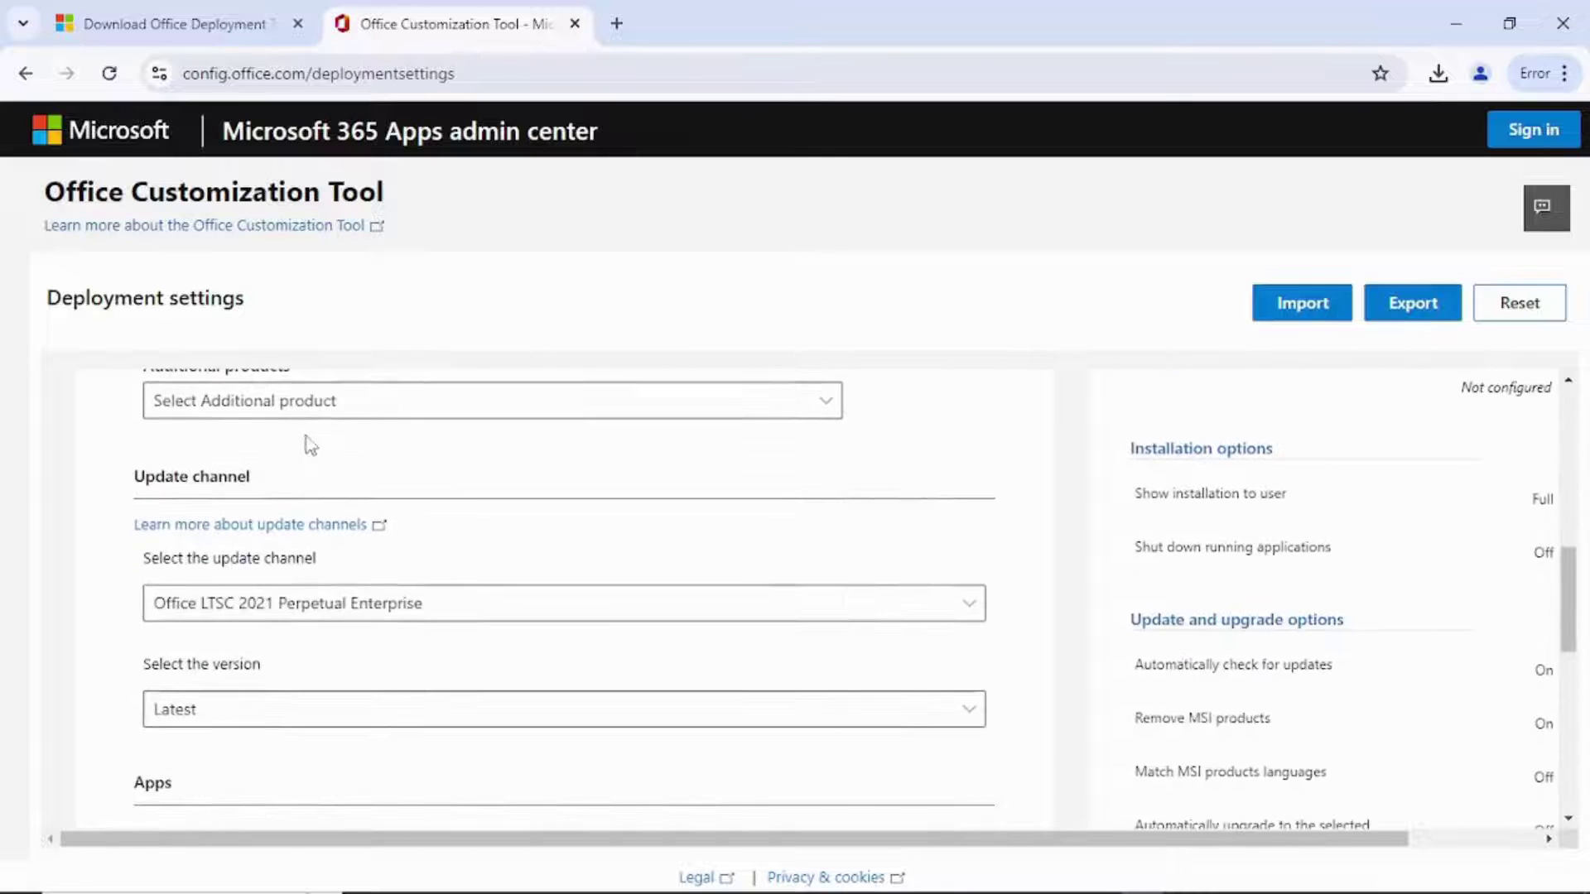
scroll(304, 431, "down", 3)
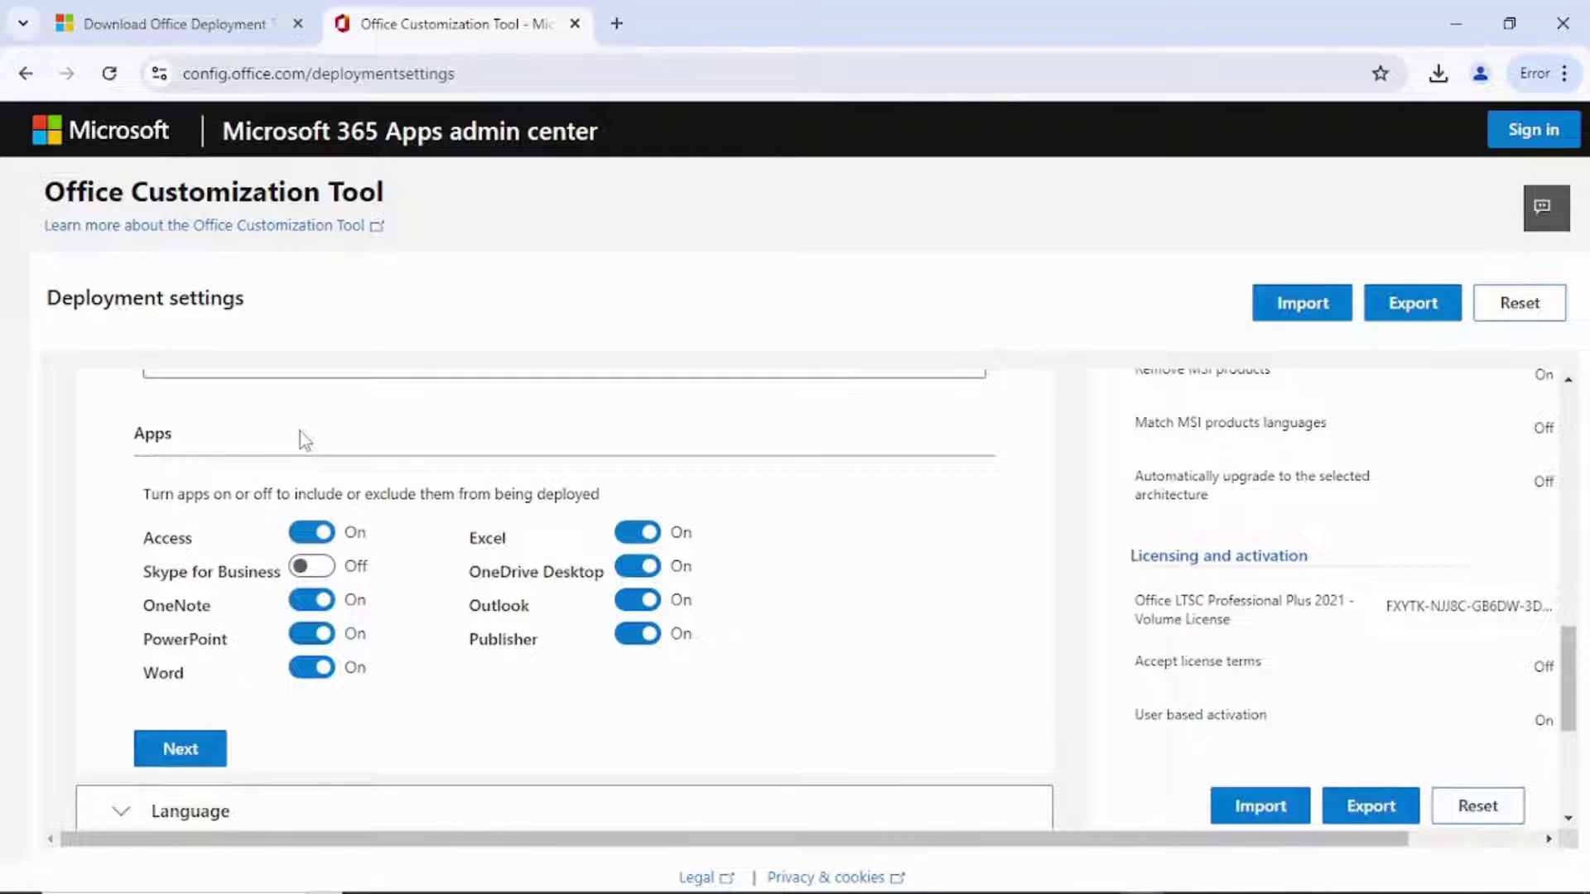
scroll(299, 430, "down", 2)
scroll(295, 429, "up", 2)
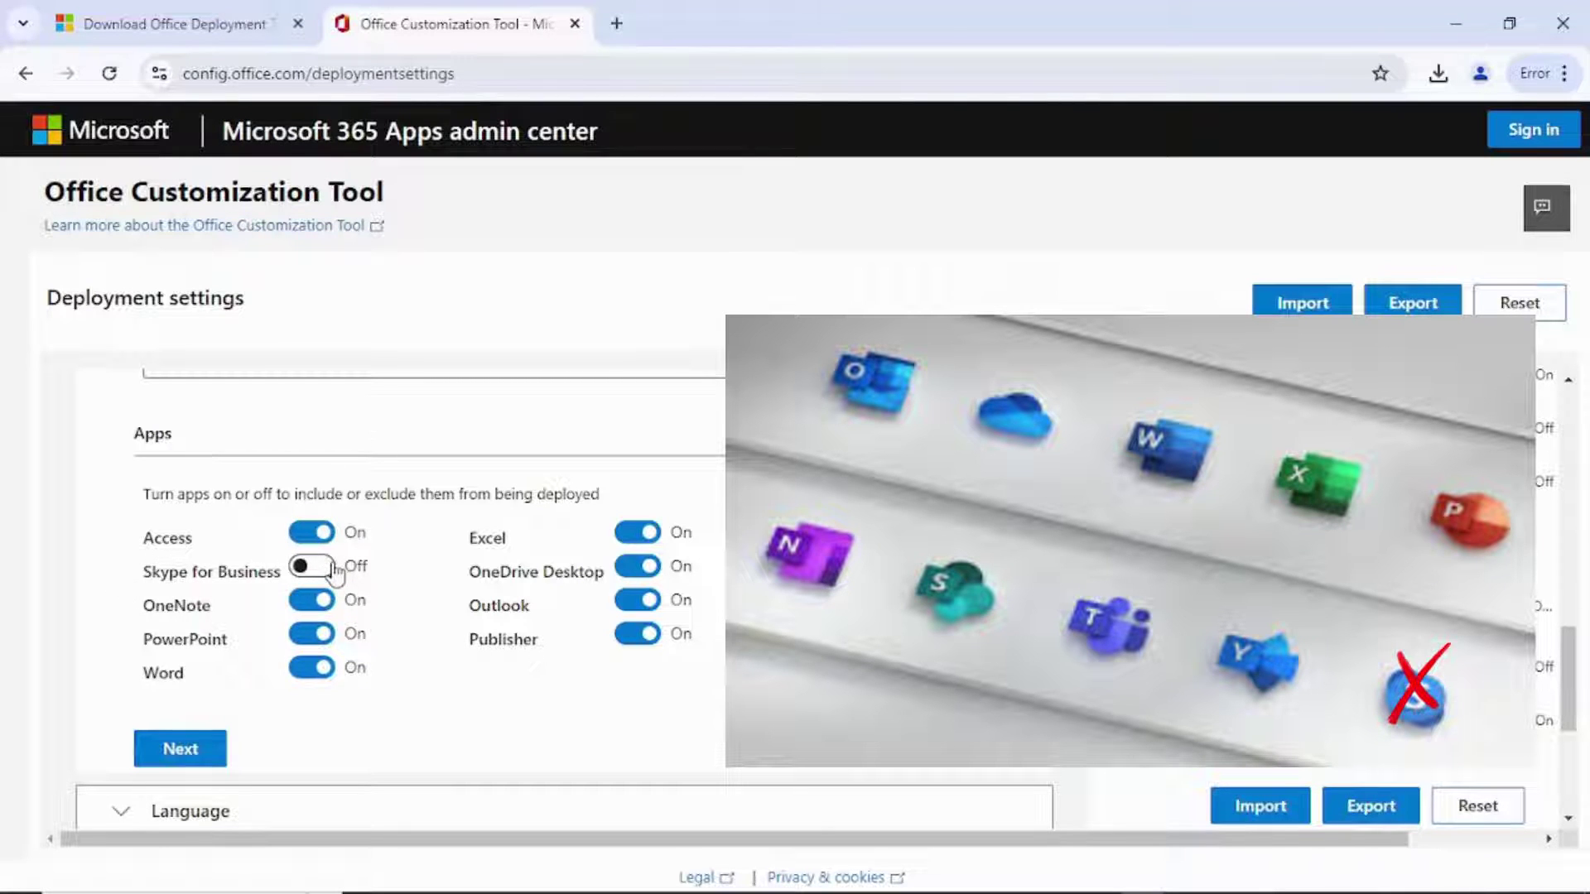
left_click(310, 602)
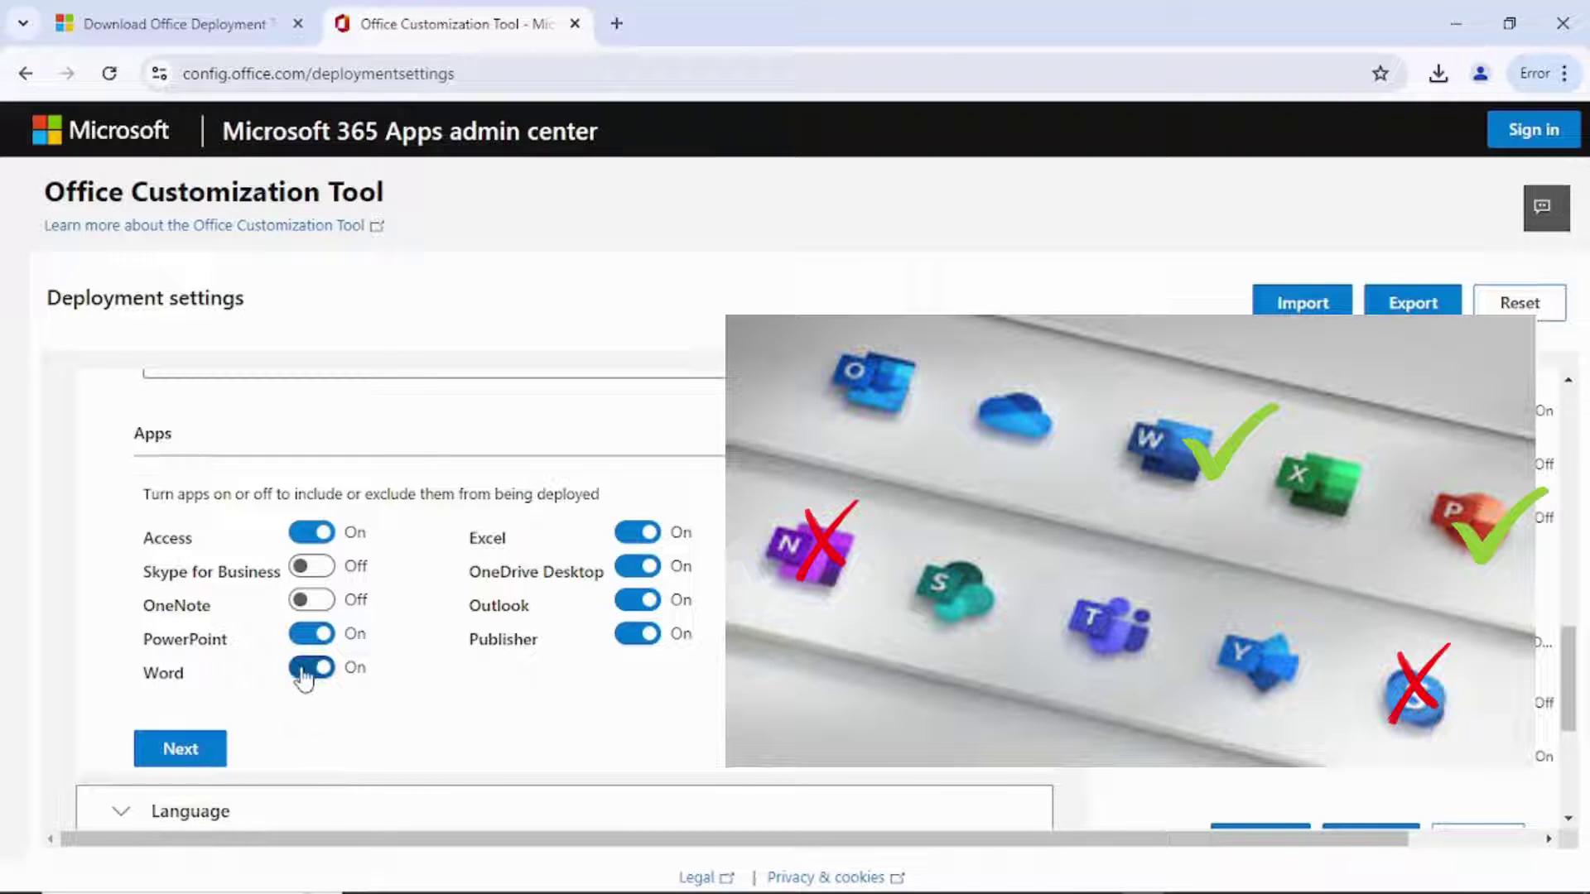
left_click(633, 571)
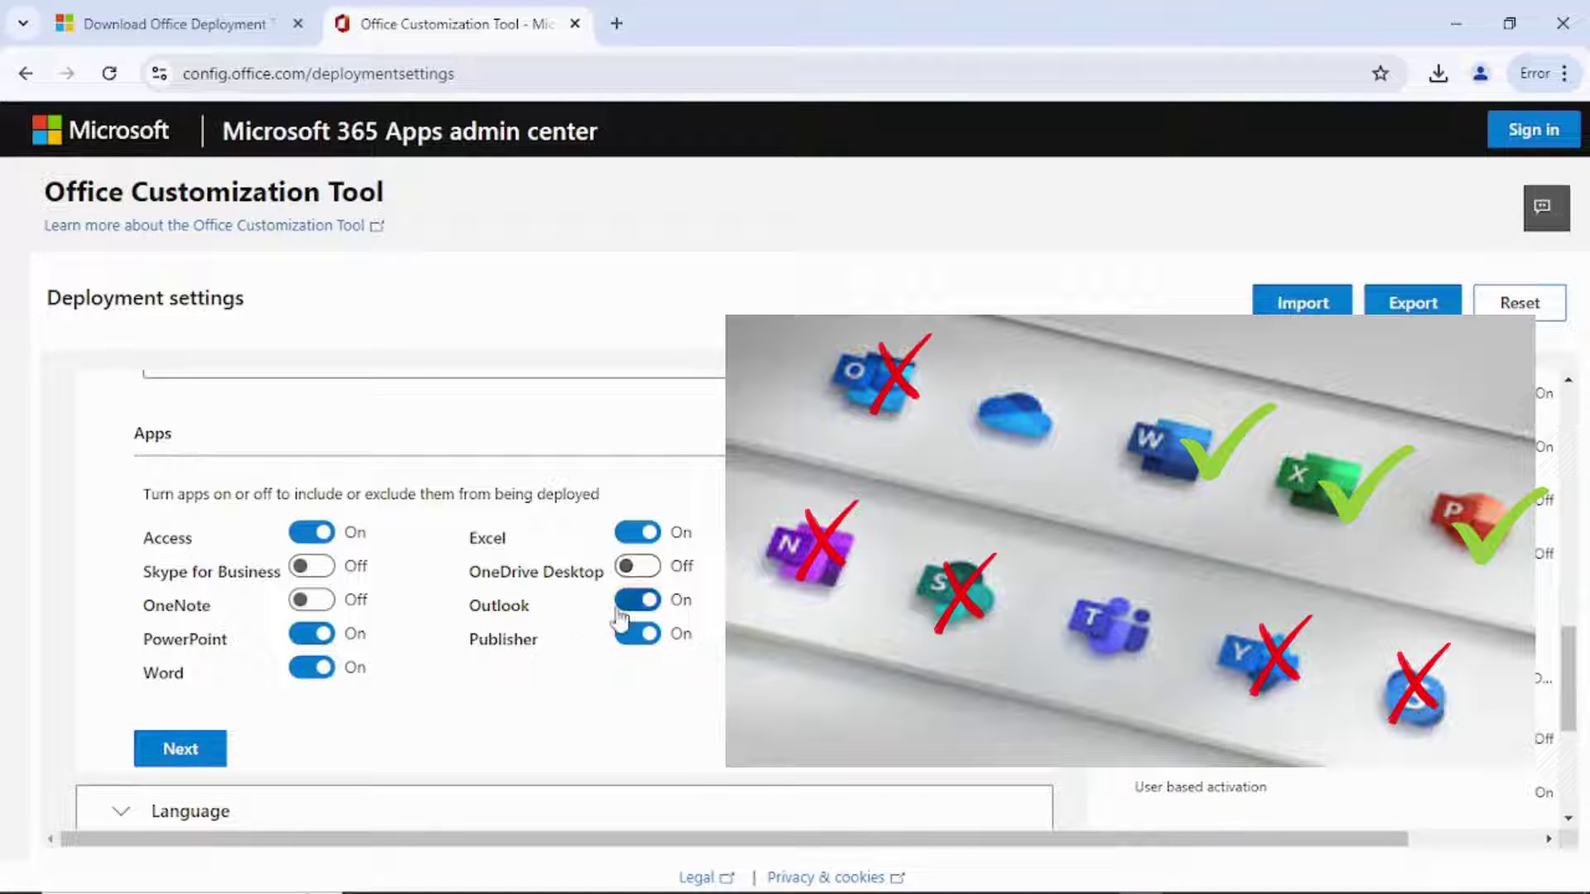
left_click(636, 602)
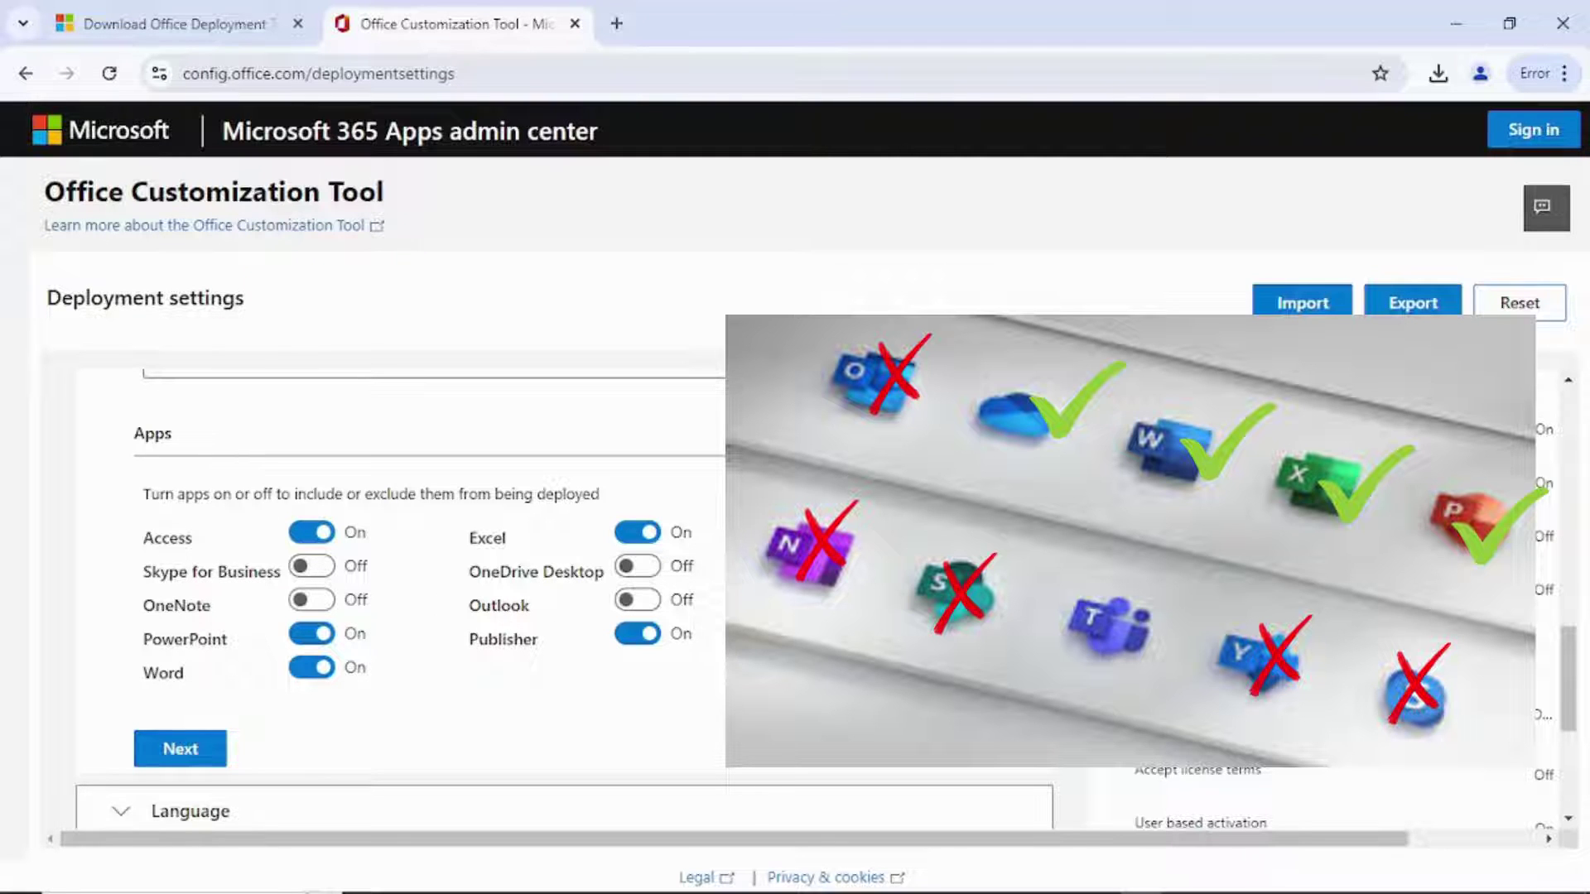
scroll(174, 652, "down", 1)
left_click(181, 632)
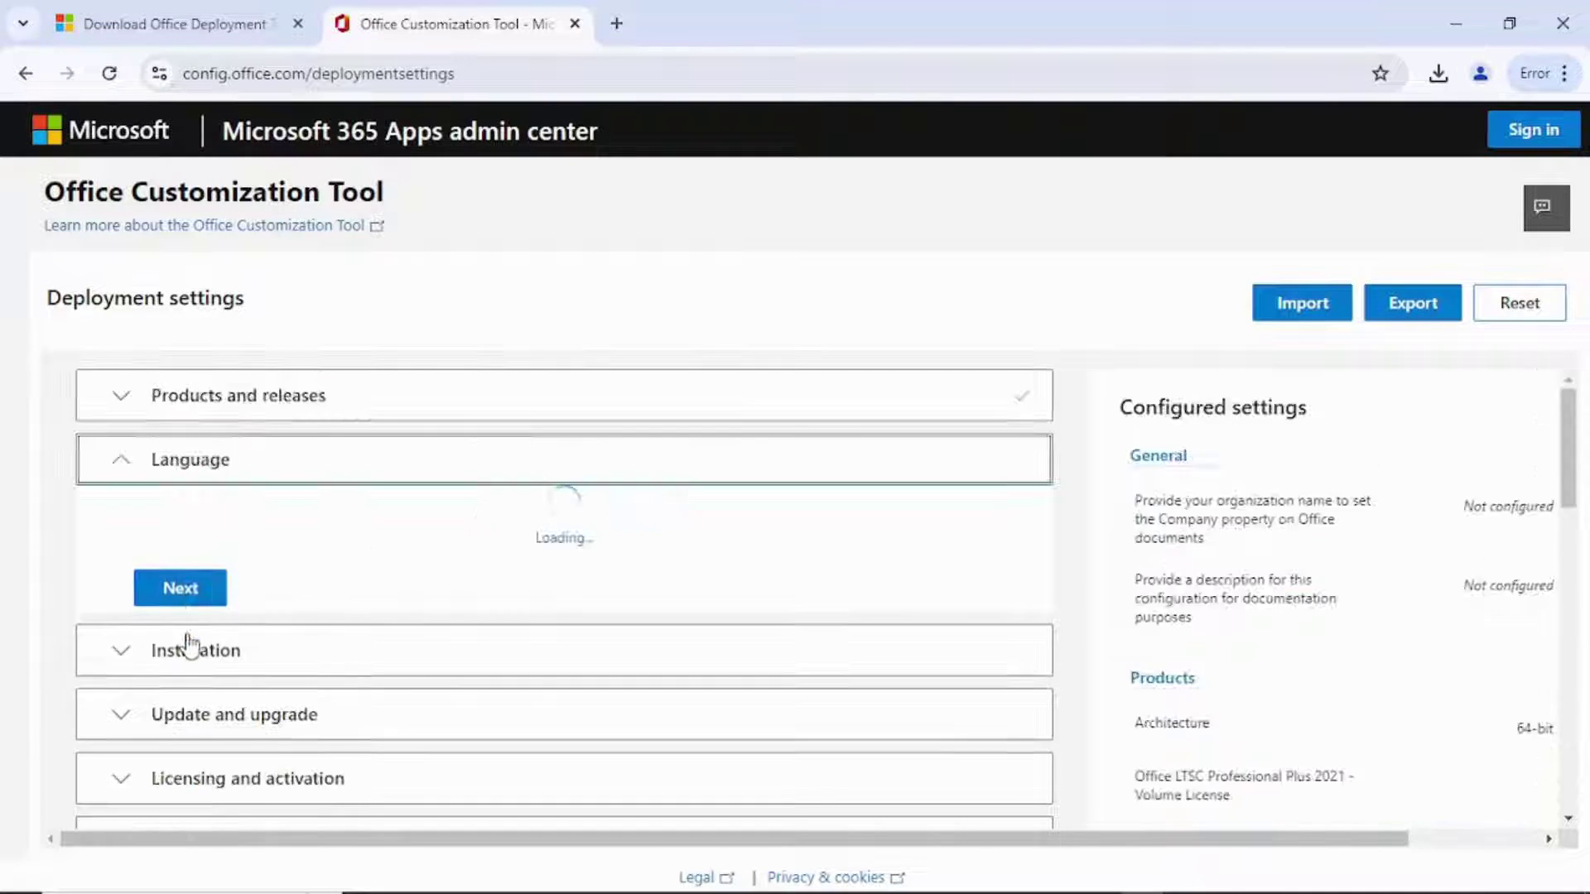
- Set the primary language to English (United States), without additional languages or proofing tools, and continue to the Installation section
scroll(325, 504, "down", 1)
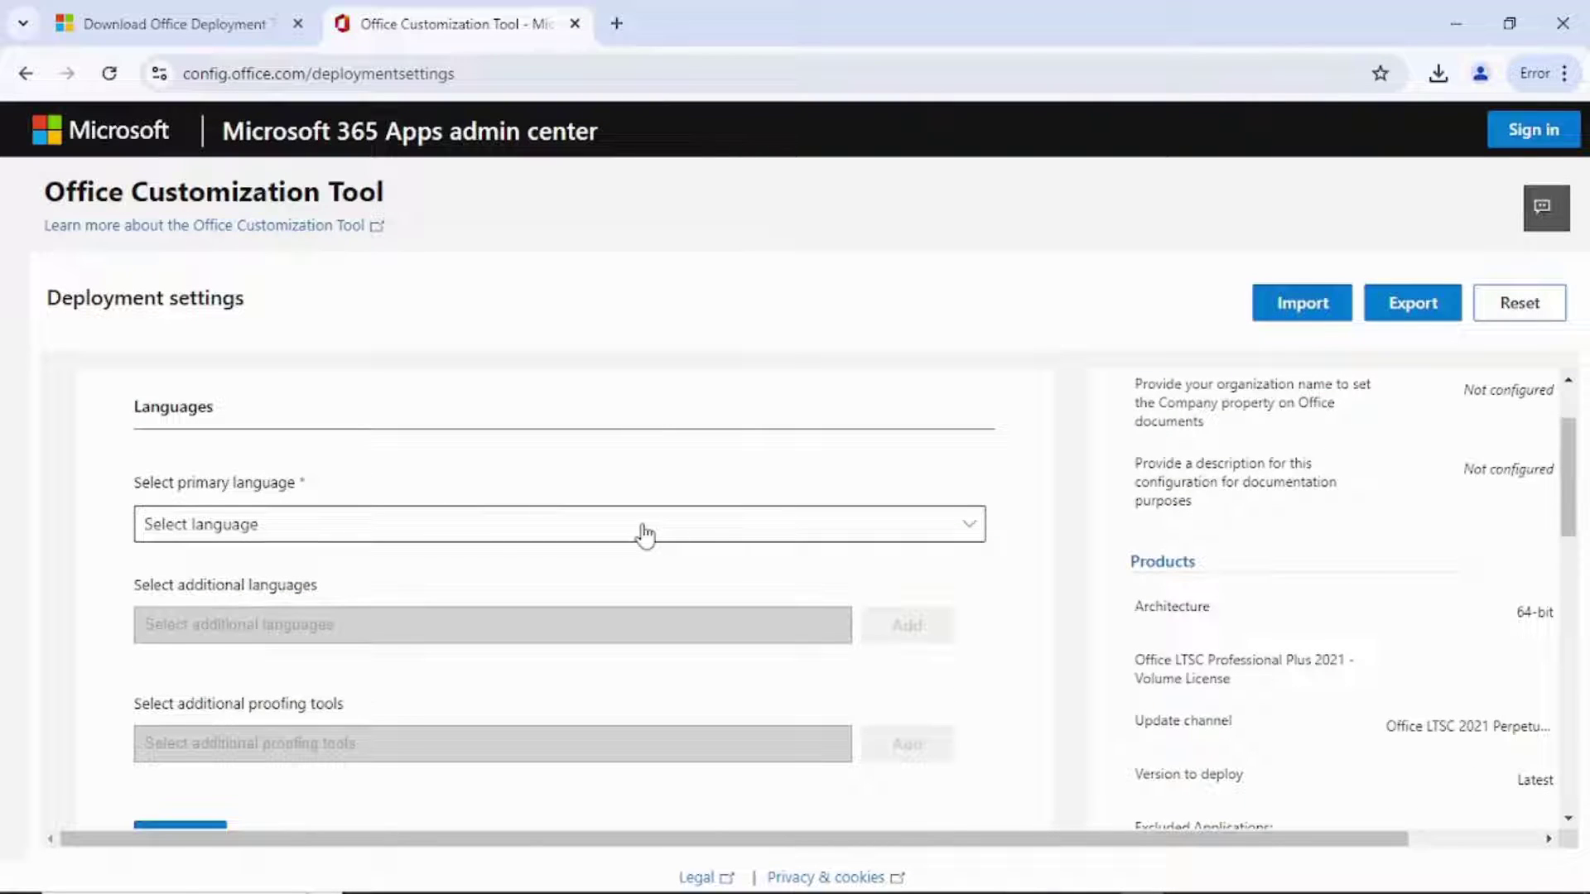
left_click(644, 534)
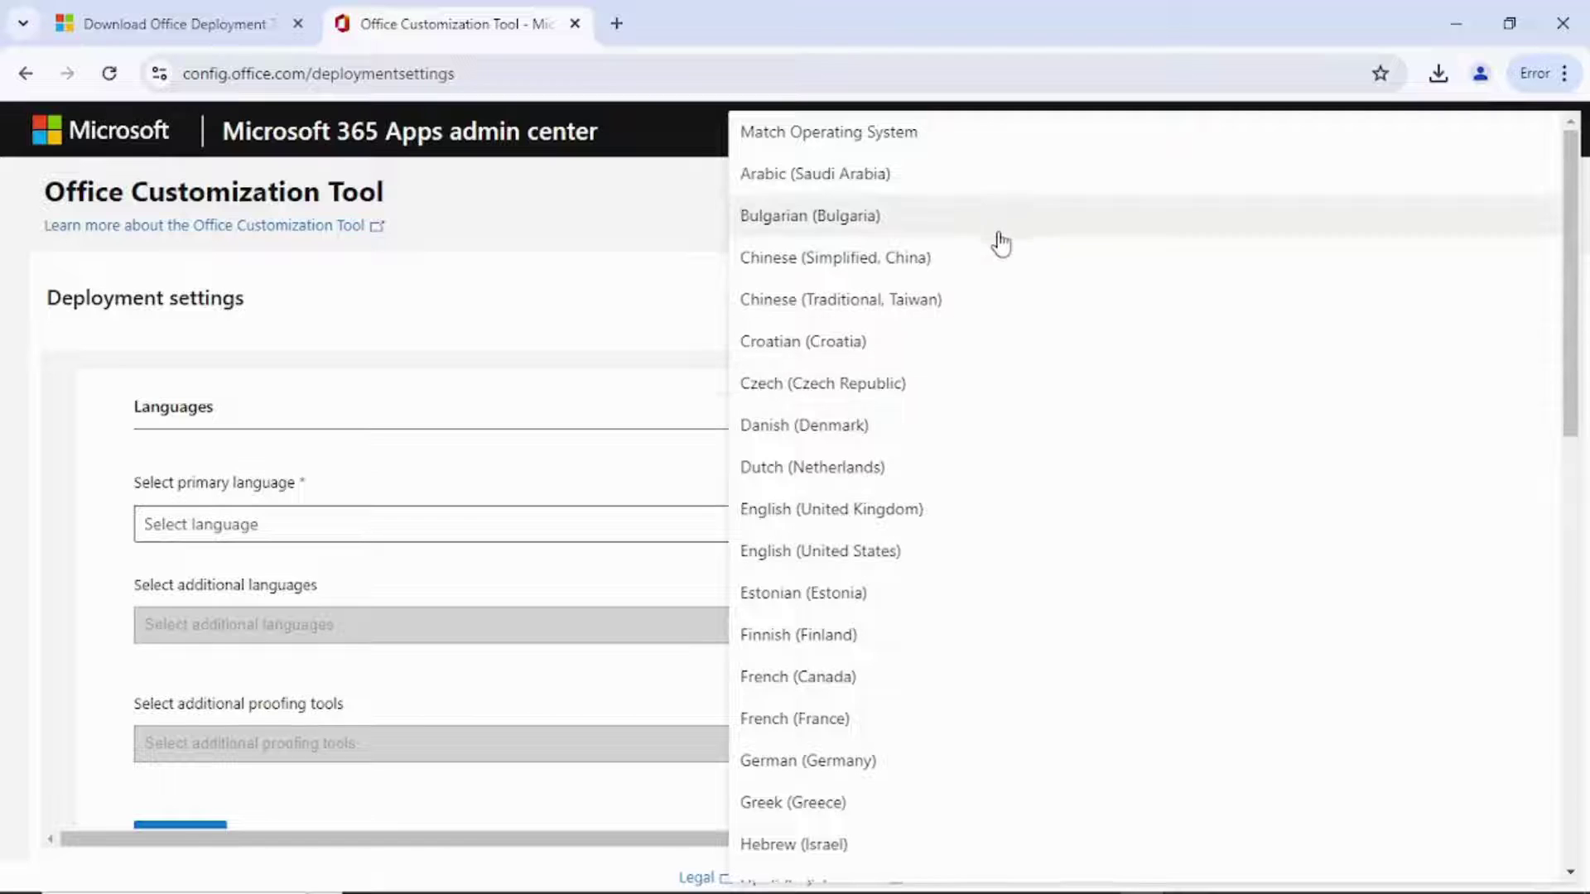
left_click(886, 552)
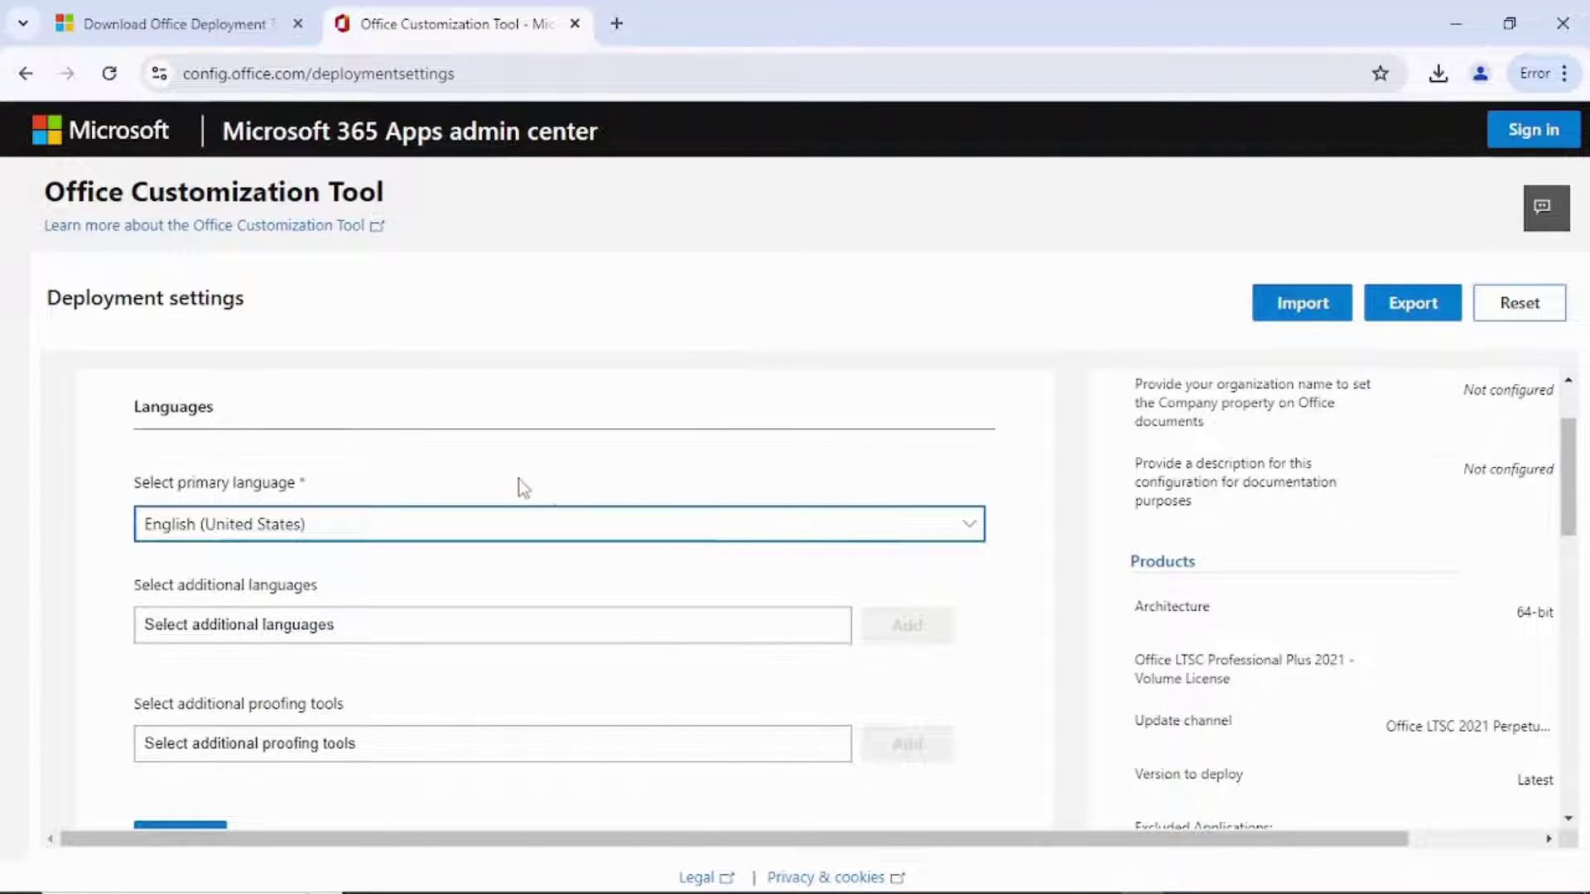
scroll(523, 487, "down", 1)
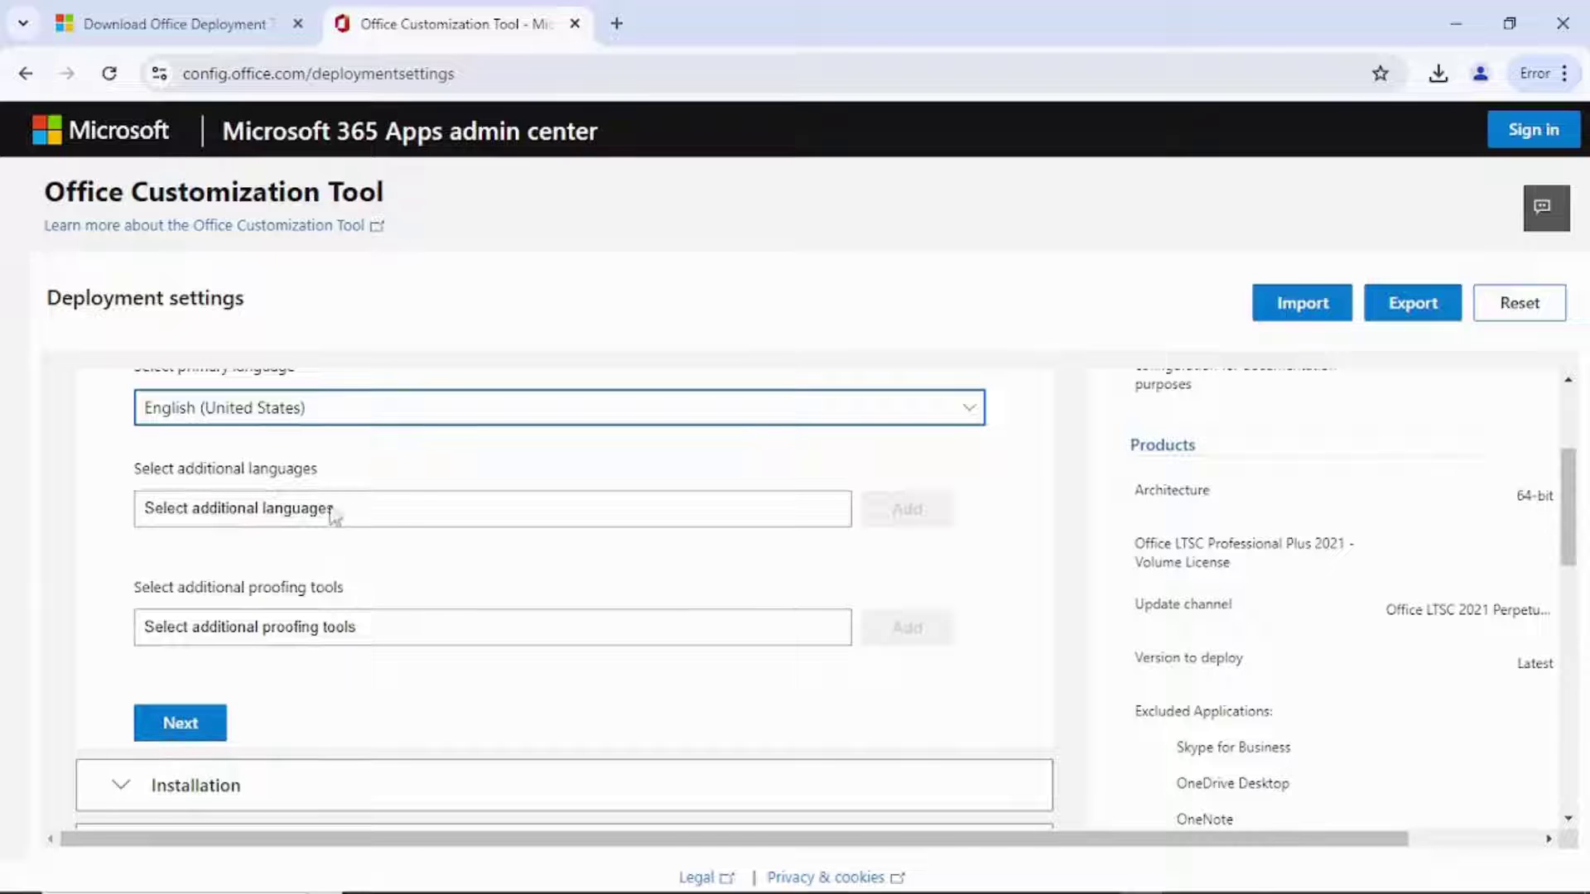
scroll(415, 496, "down", 1)
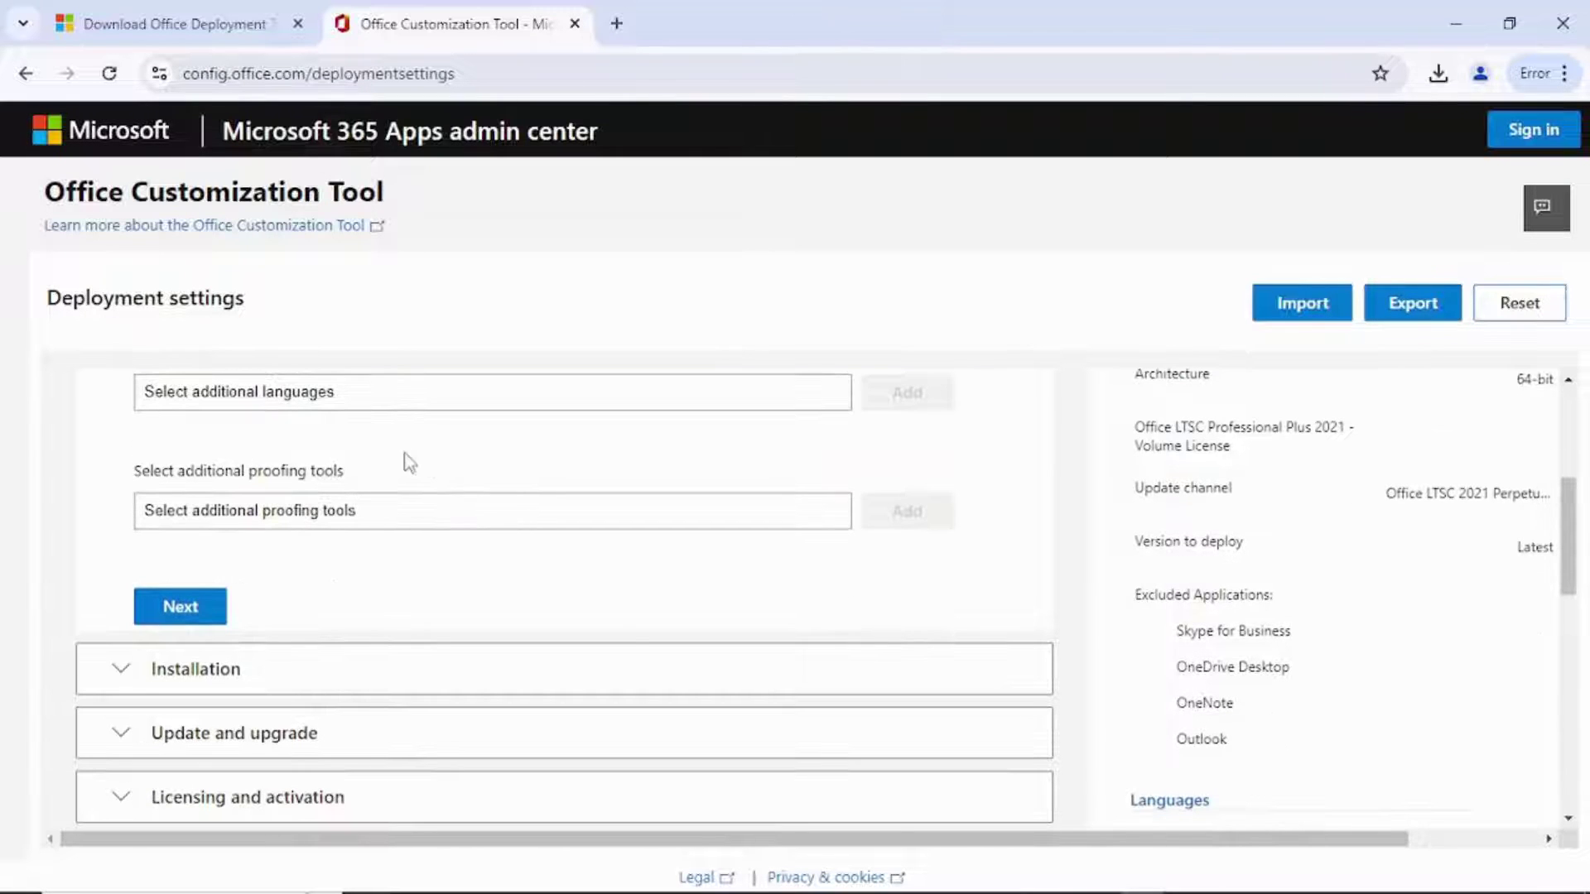
left_click(193, 606)
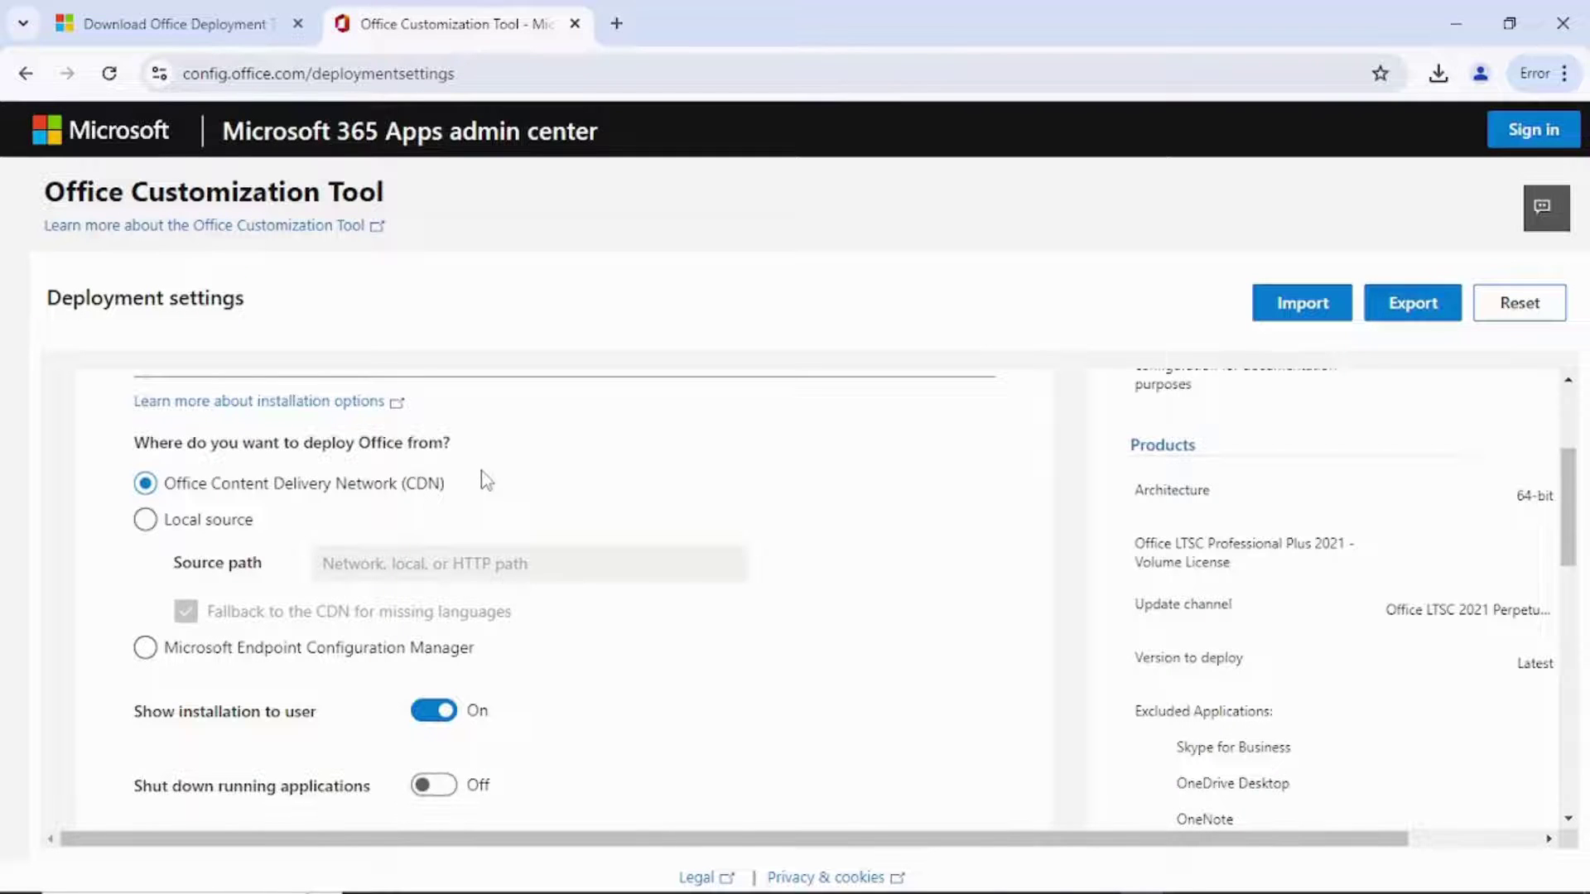
- Keep the default Installation and Update and upgrade options and continue to the Licensing and activation section
scroll(484, 480, "down", 3)
left_click(192, 530)
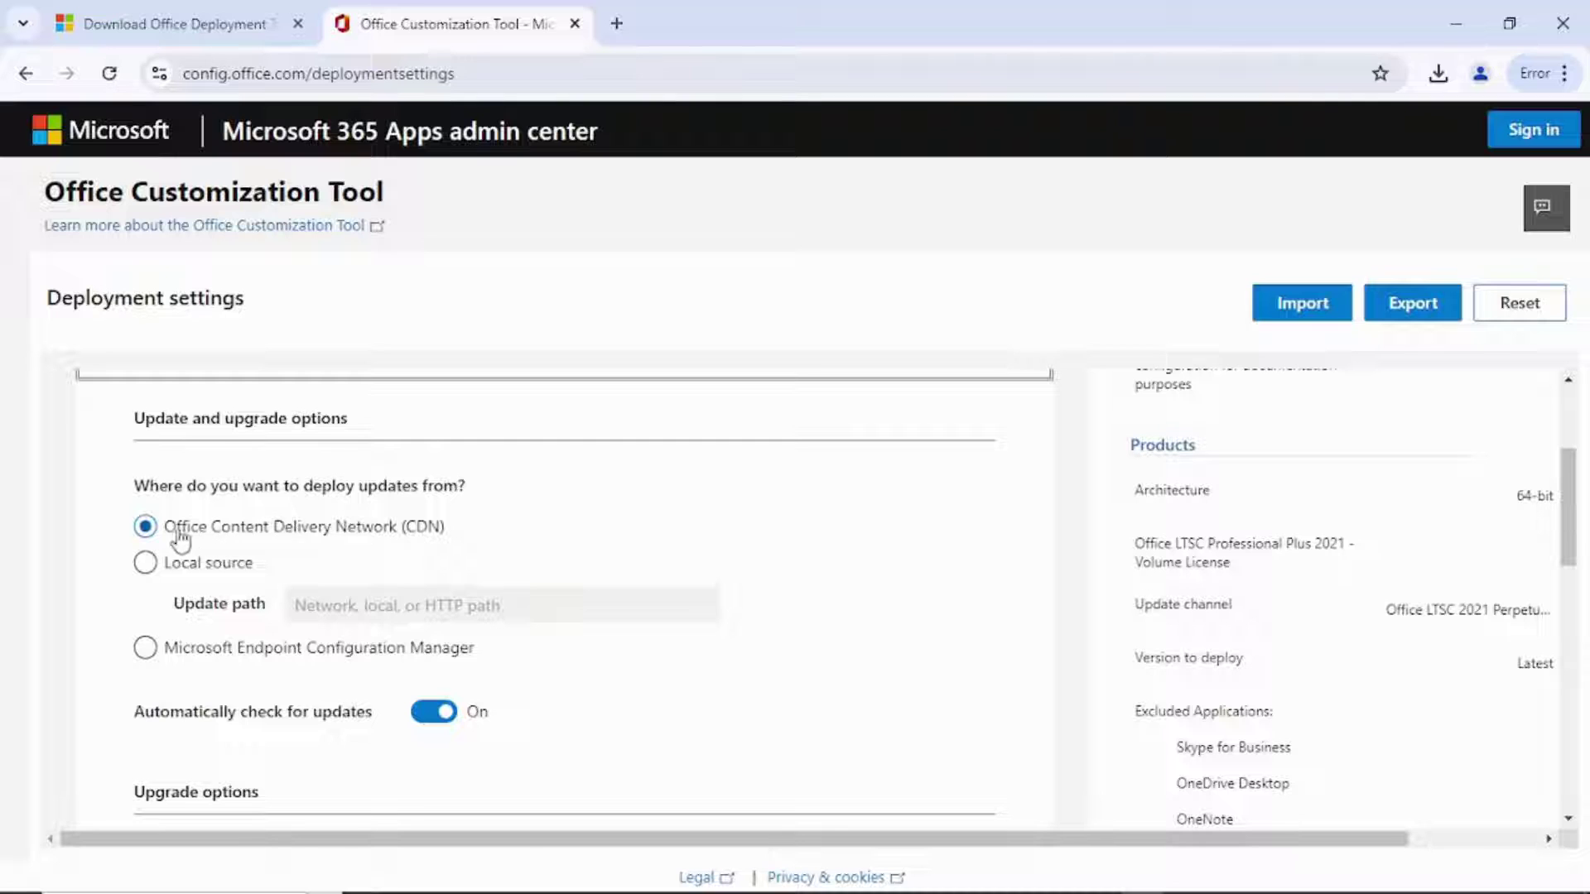
scroll(410, 540, "down", 5)
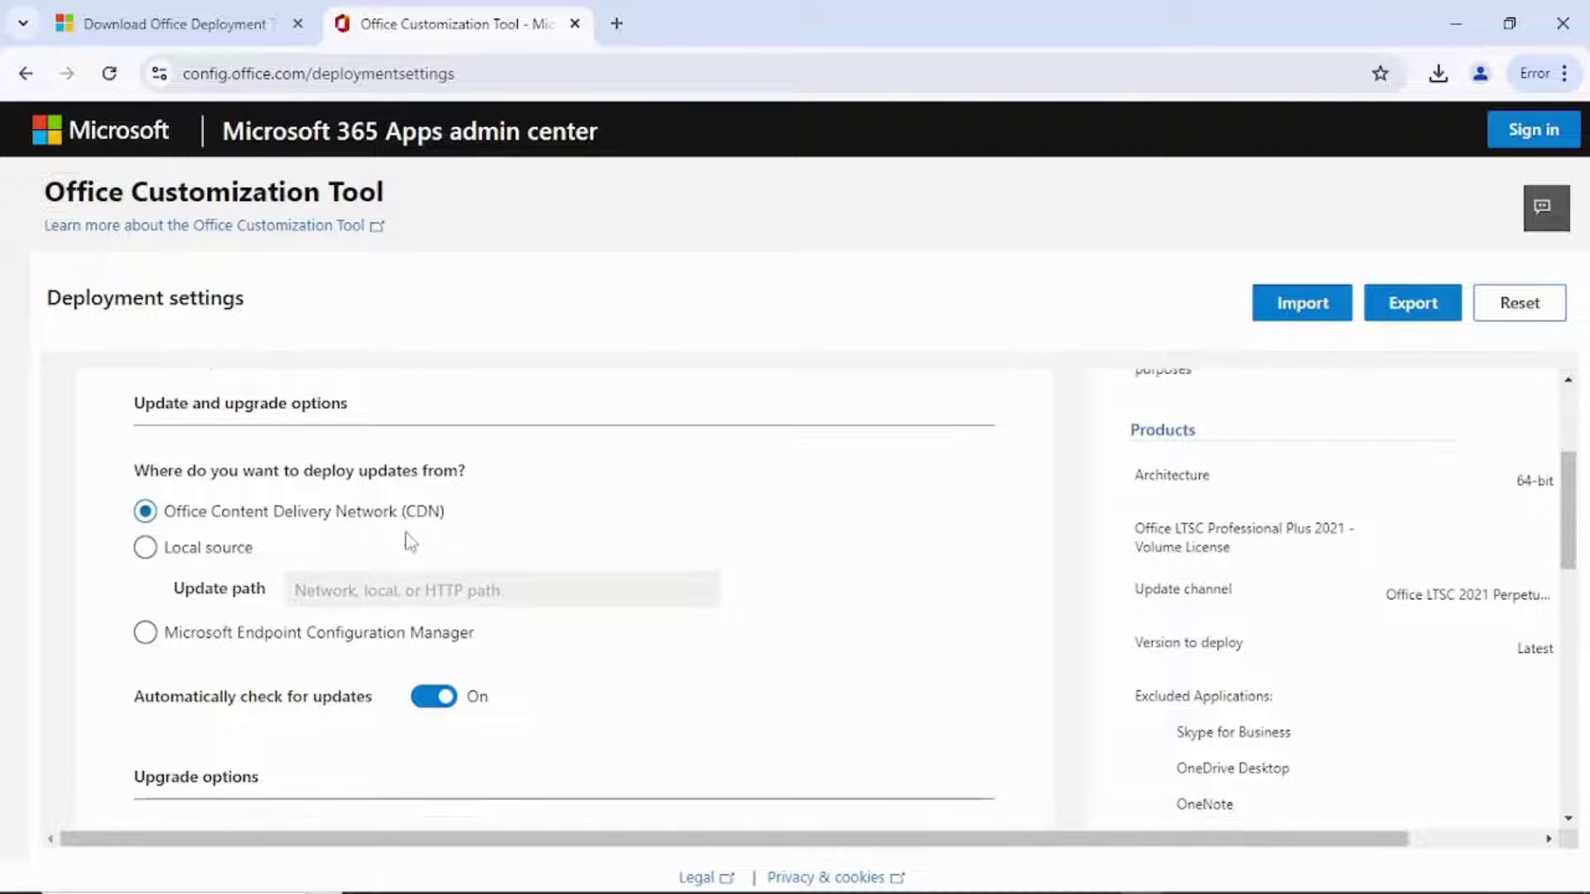
scroll(390, 531, "down", 4)
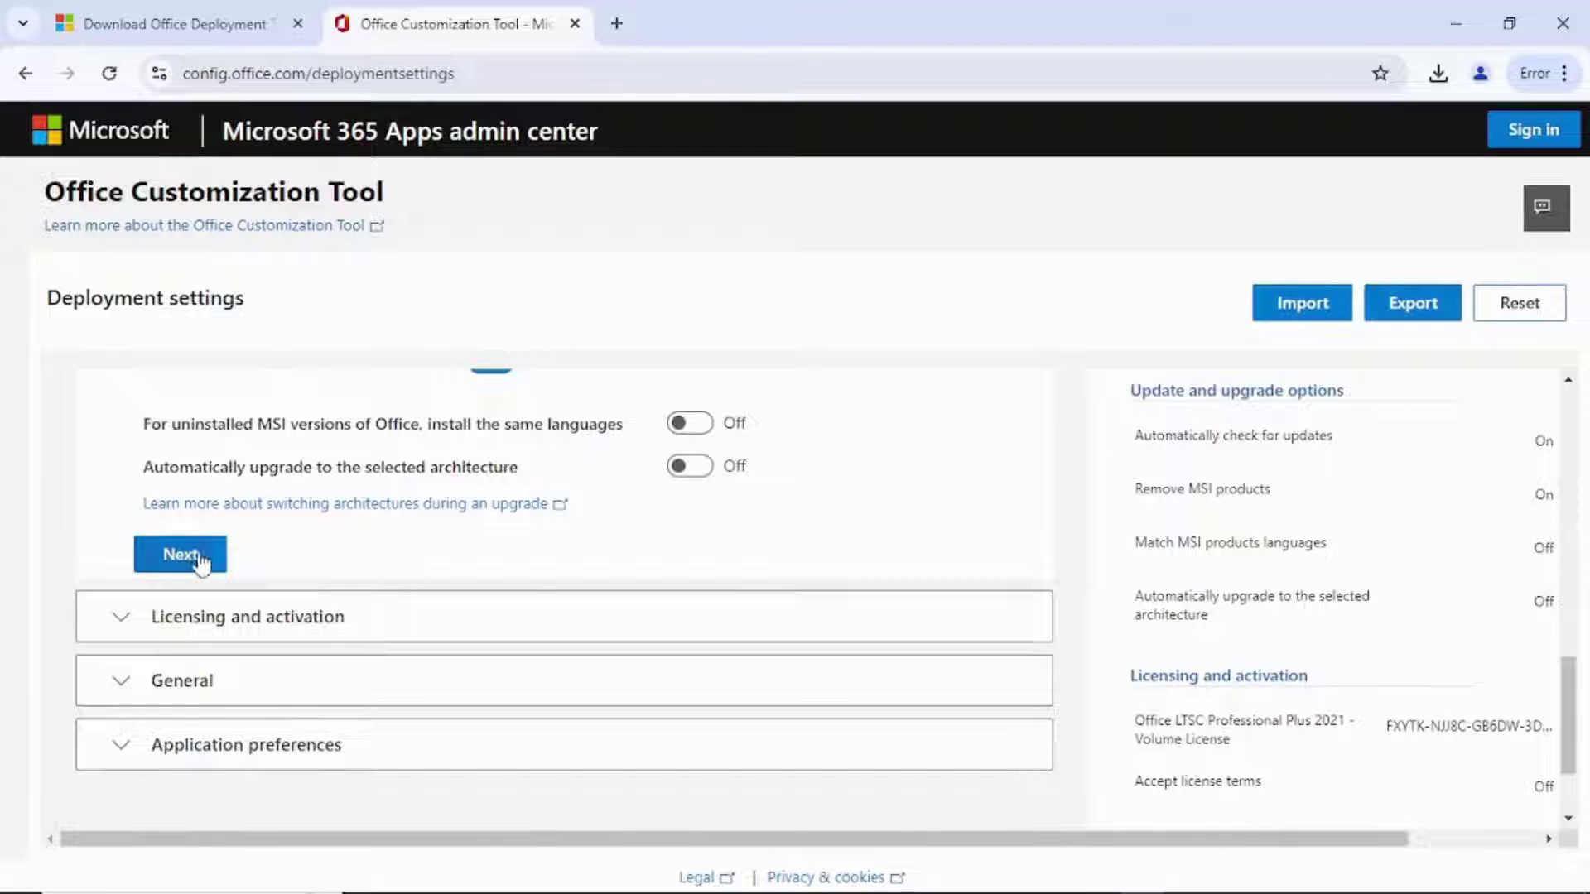
left_click(199, 558)
- Keep the default licensing and activation options, leave the General fields blank, and continue to Application preferences
scroll(461, 497, "down", 5)
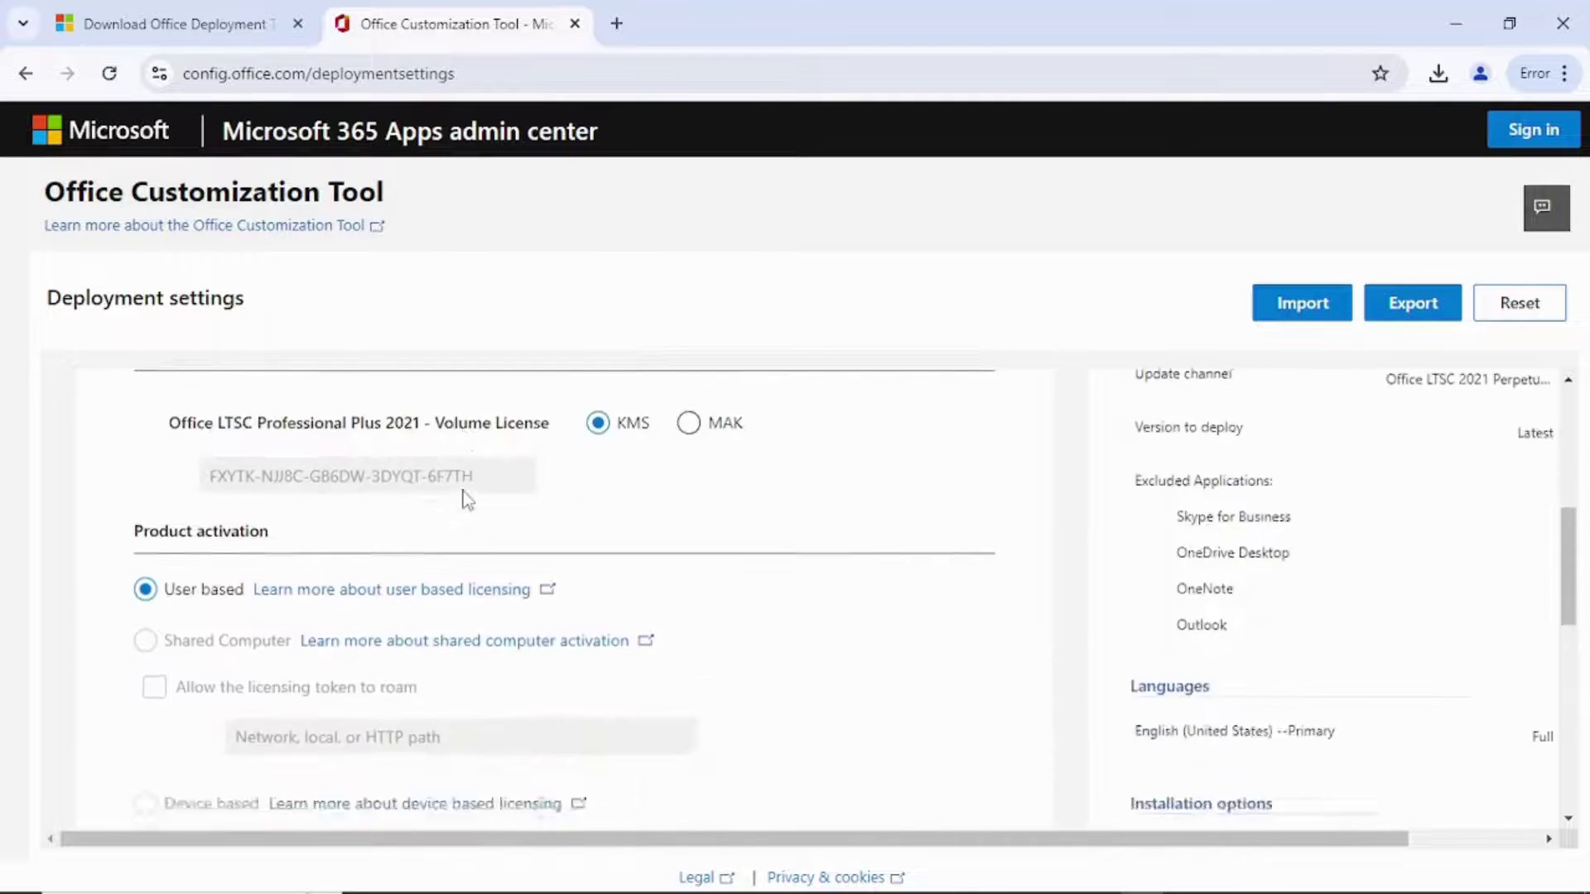
left_click(213, 583)
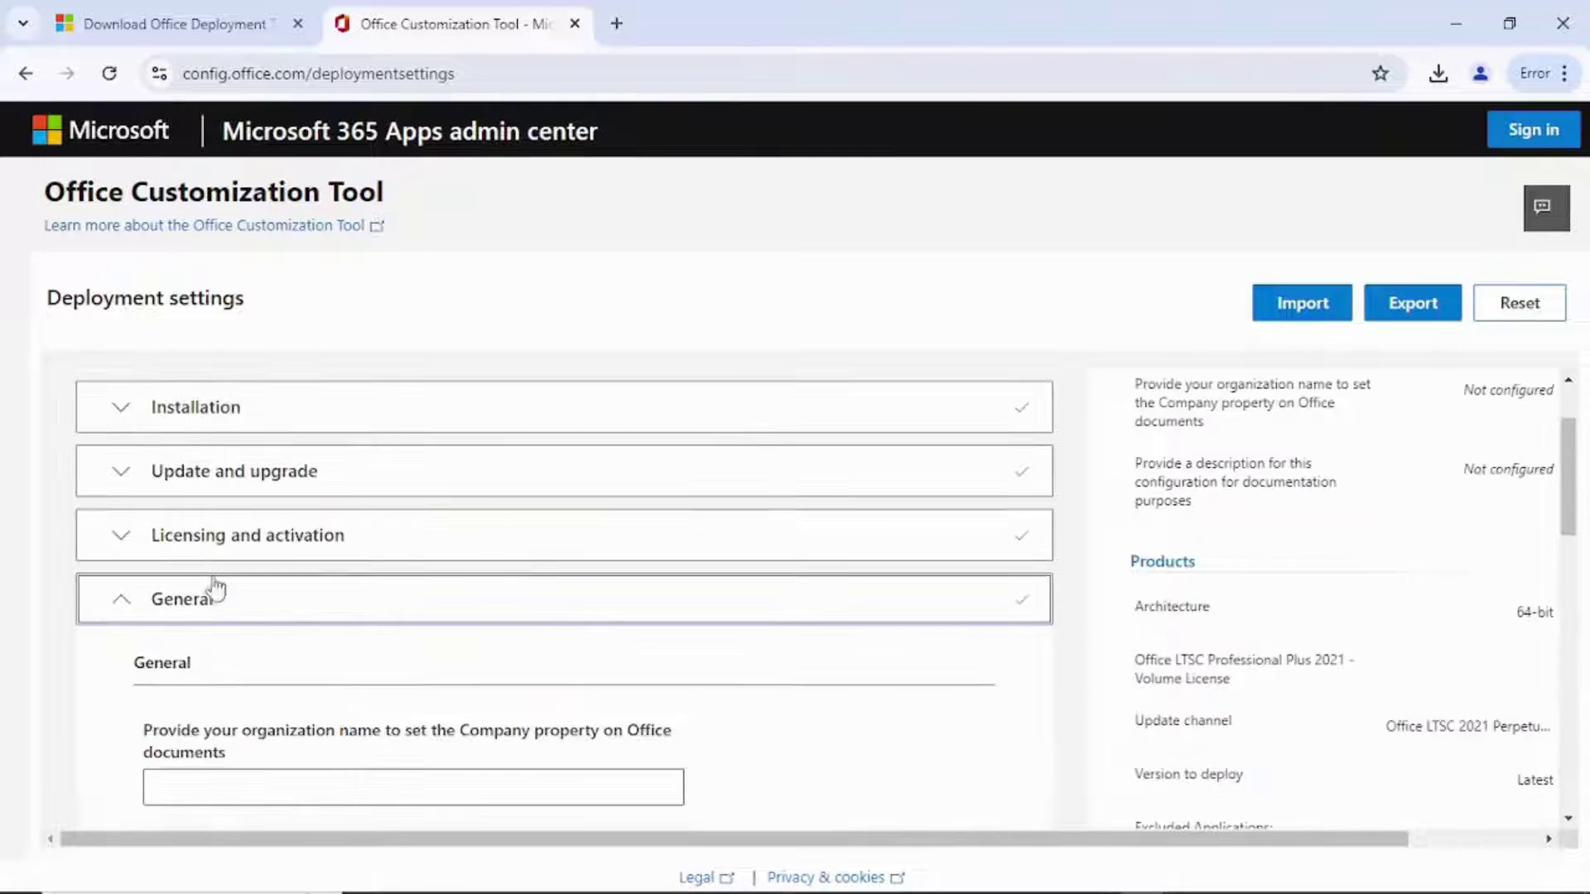
left_click(327, 557)
scroll(329, 557, "down", 4)
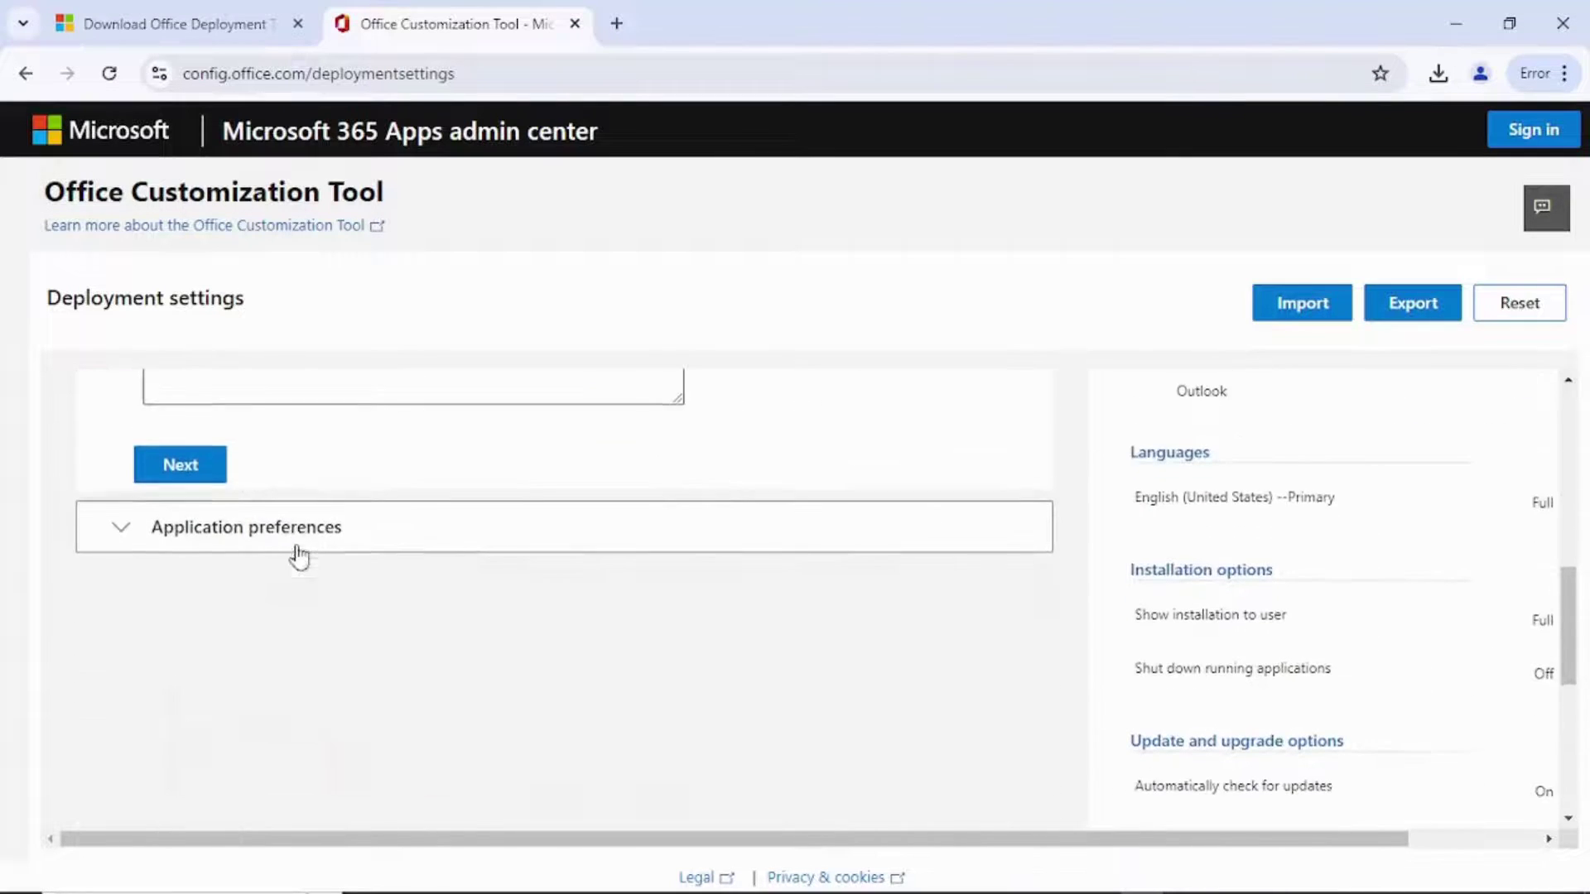
scroll(401, 479, "up", 3)
scroll(414, 506, "down", 2)
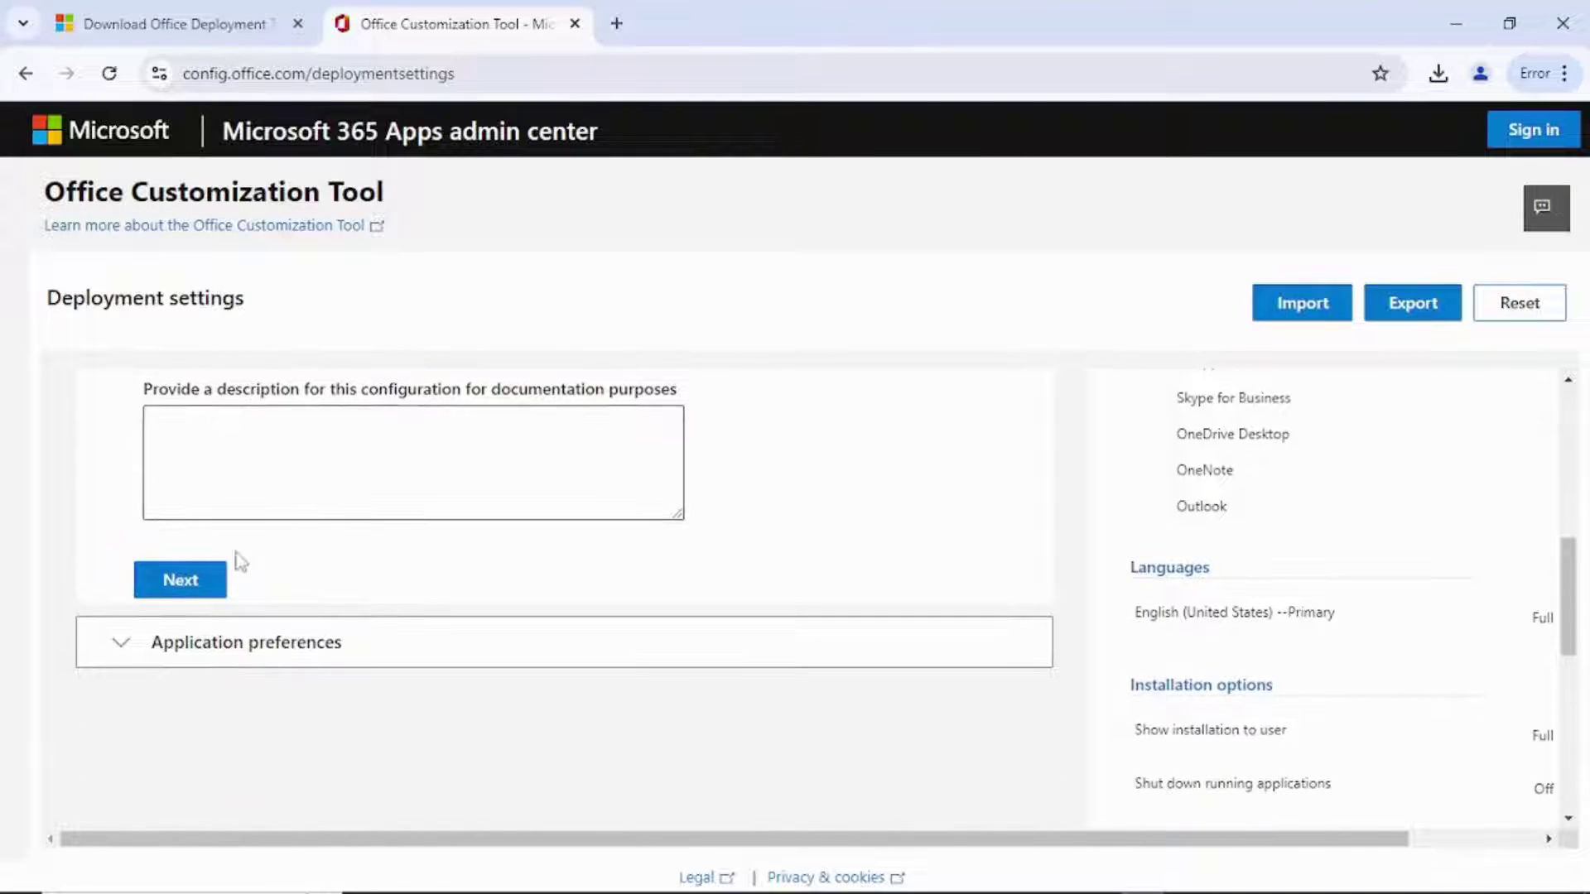
left_click(216, 578)
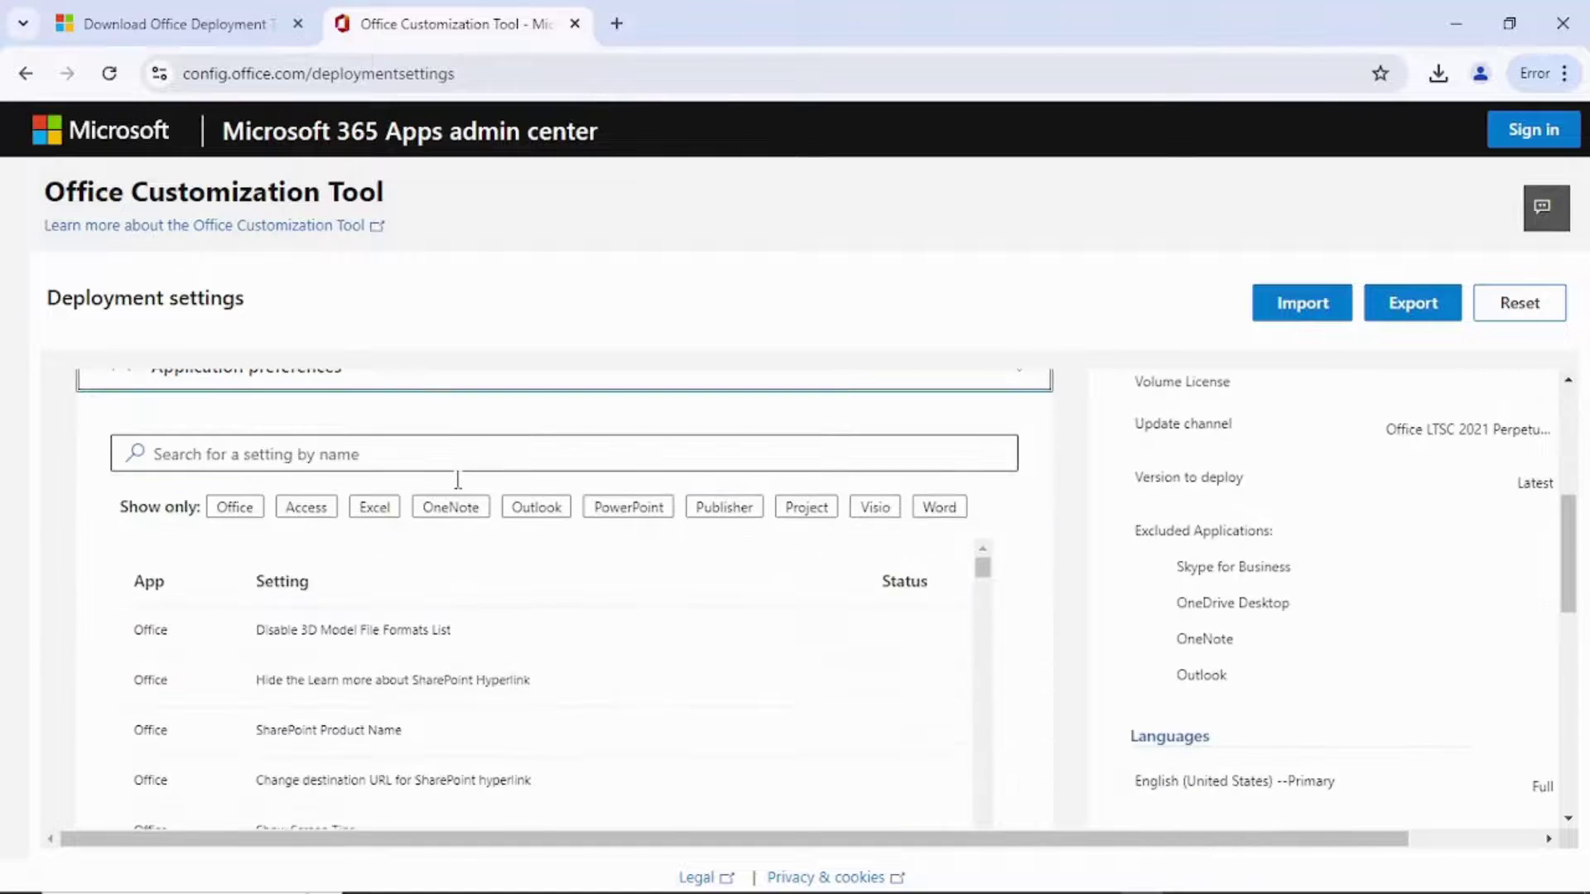
- Look through the Application preferences list, leave all settings unconfigured, and finish the deployment configuration
scroll(396, 483, "up", 2)
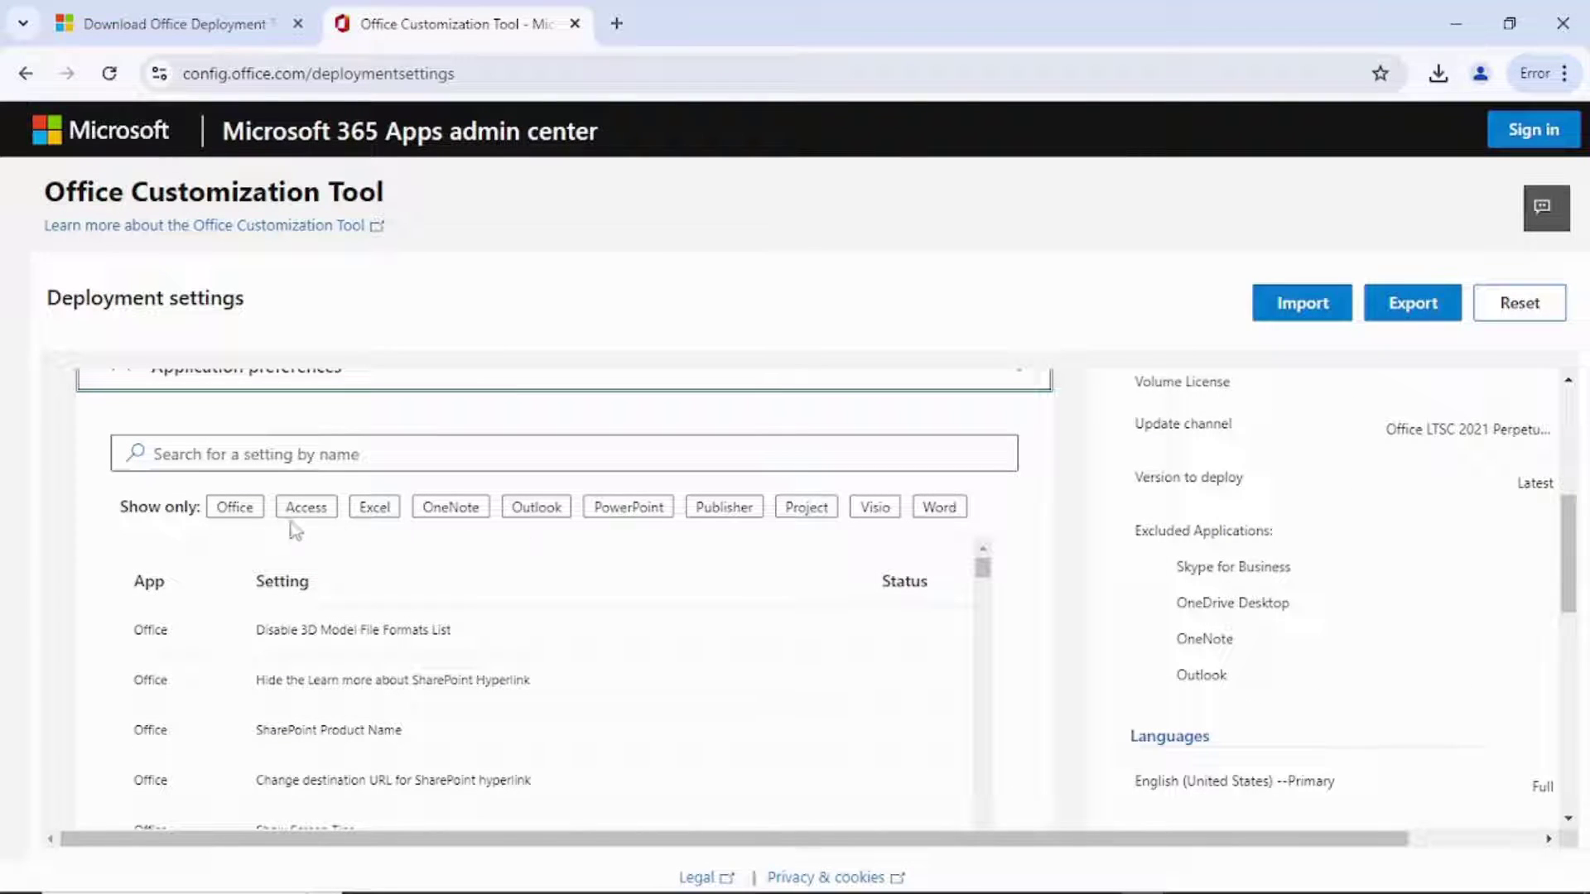
scroll(422, 508, "down", 2)
scroll(383, 461, "down", 8)
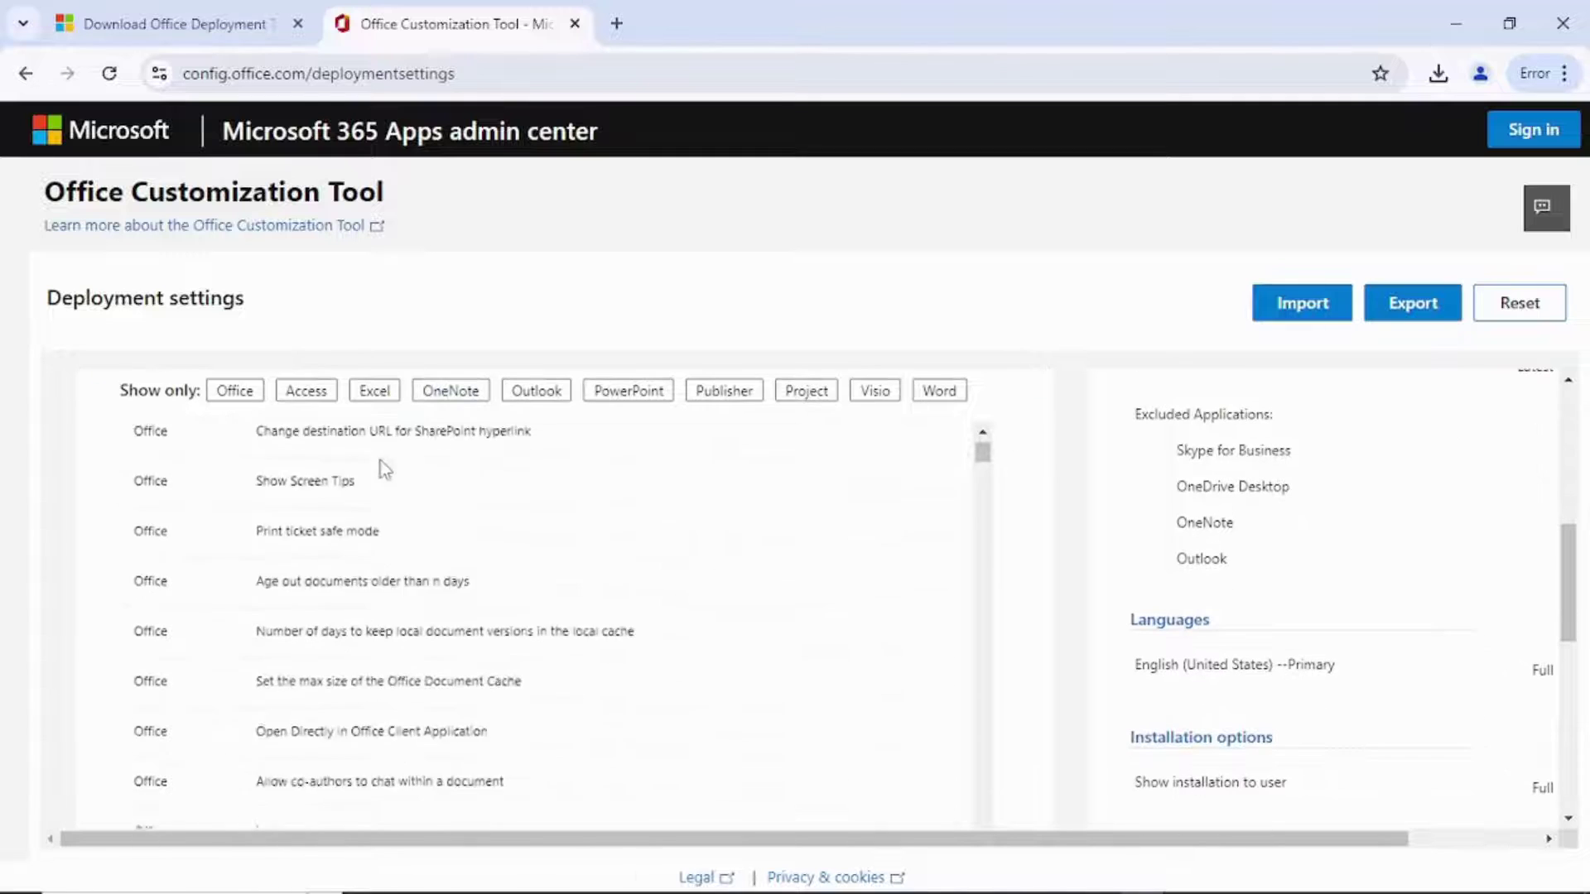
scroll(379, 463, "down", 15)
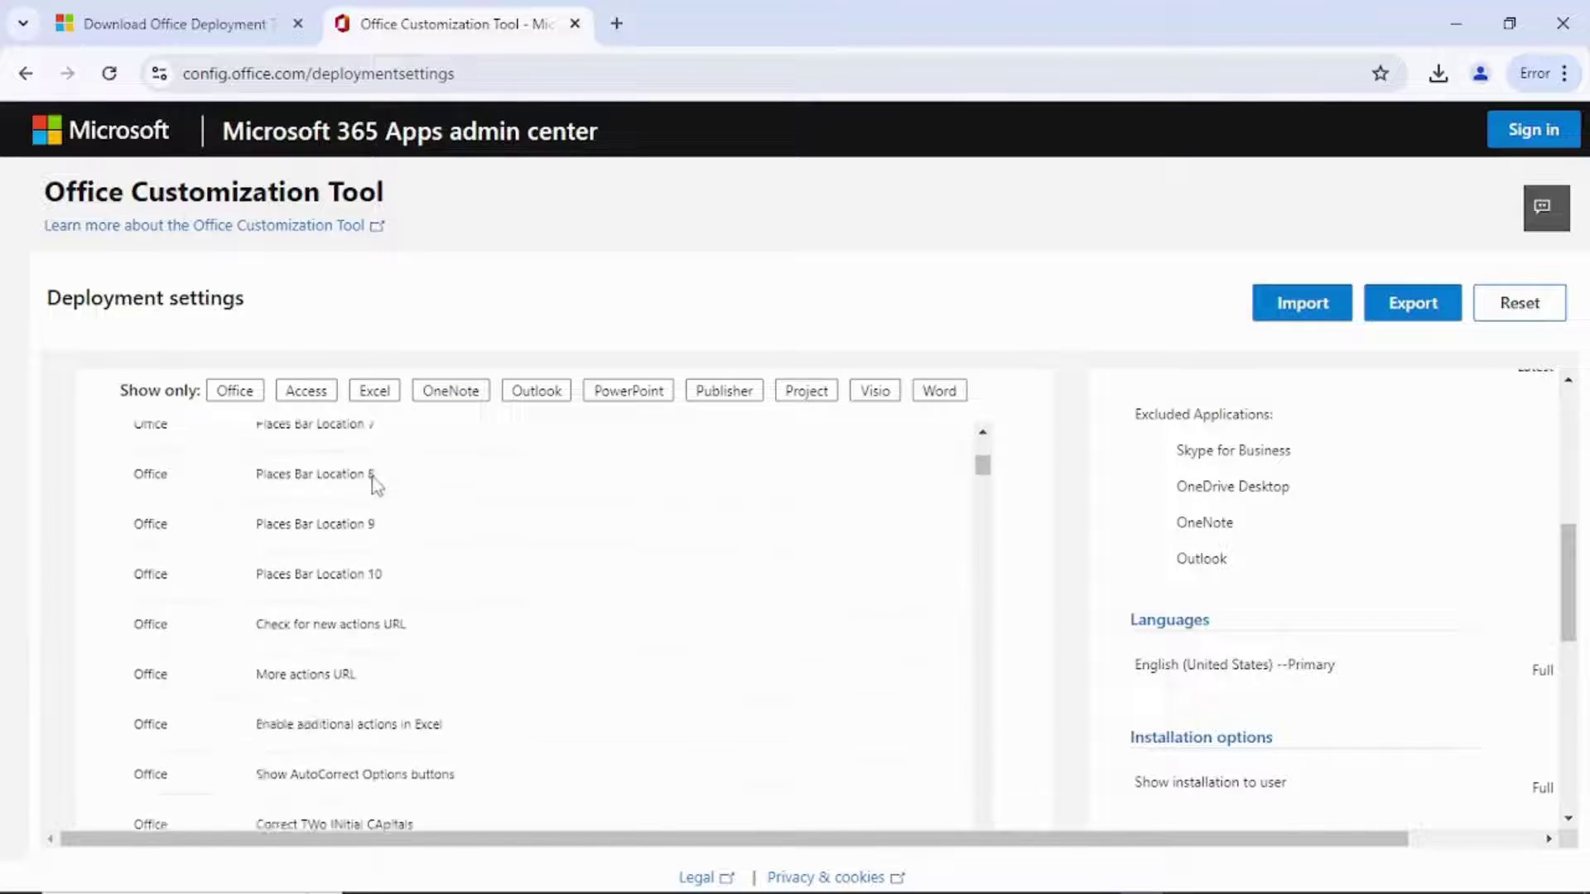
scroll(946, 563, "down", 10)
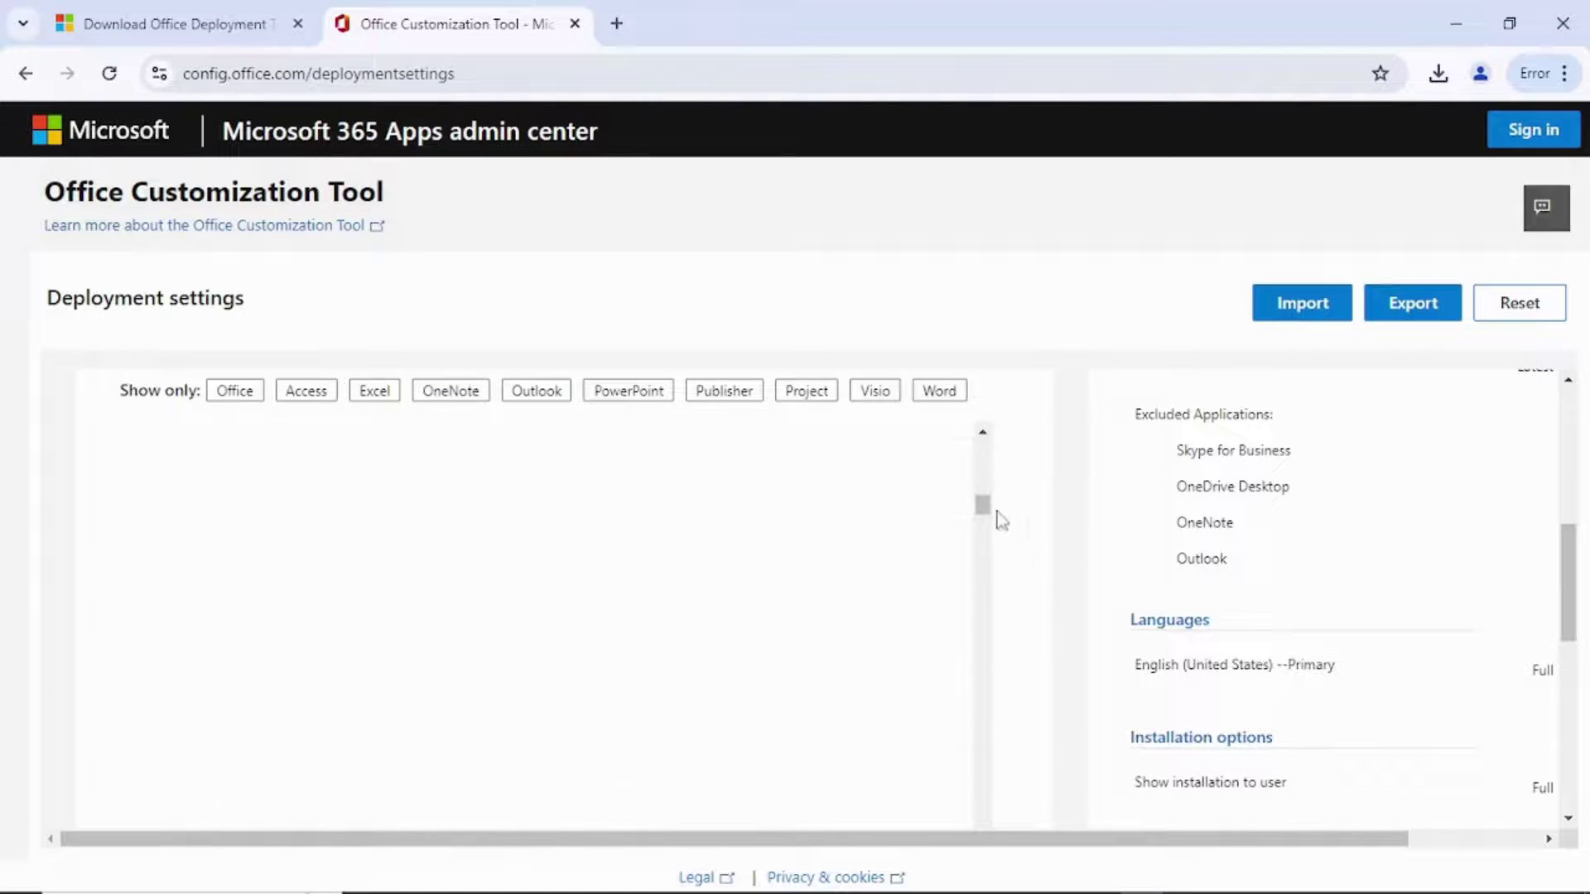
scroll(1029, 521, "down", 10)
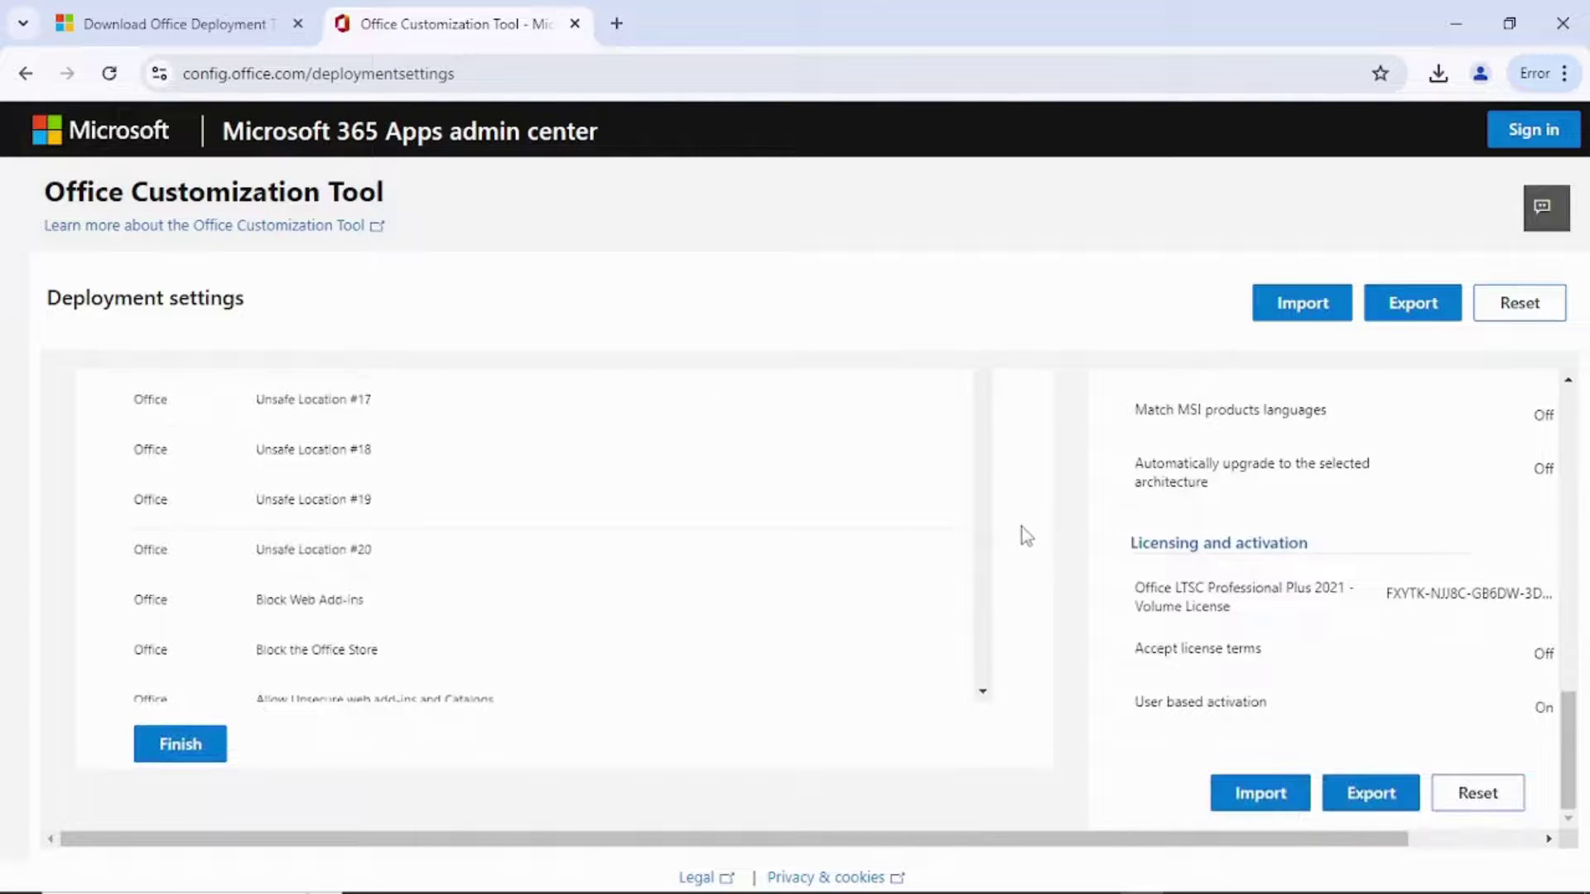
left_click(197, 745)
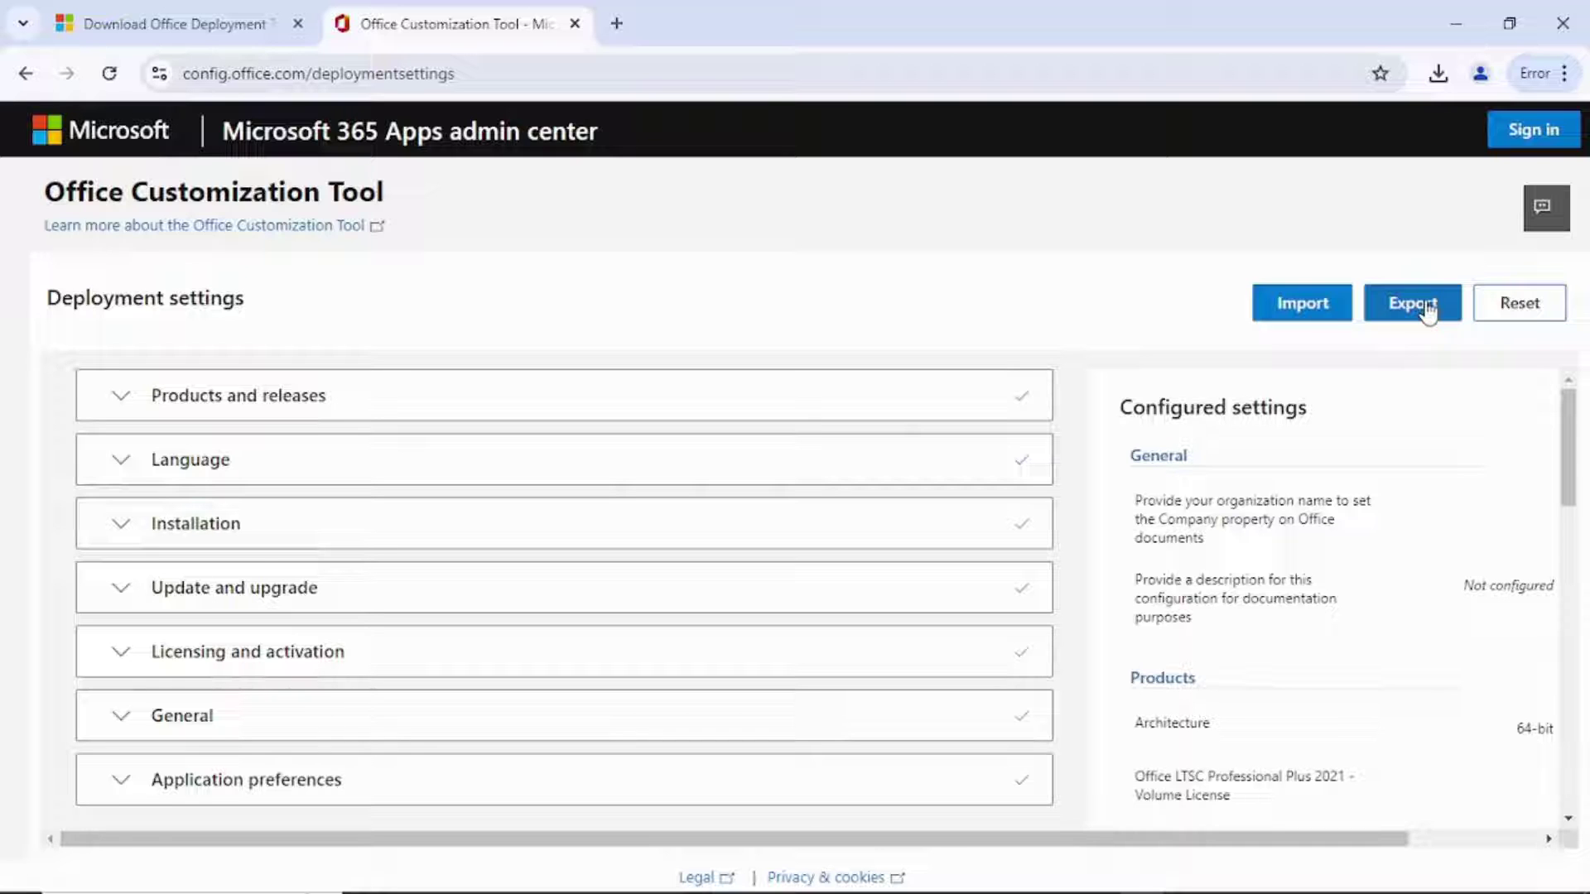
- Start exporting the deployment settings, choosing Keep Current Settings as the default file format
left_click(1427, 312)
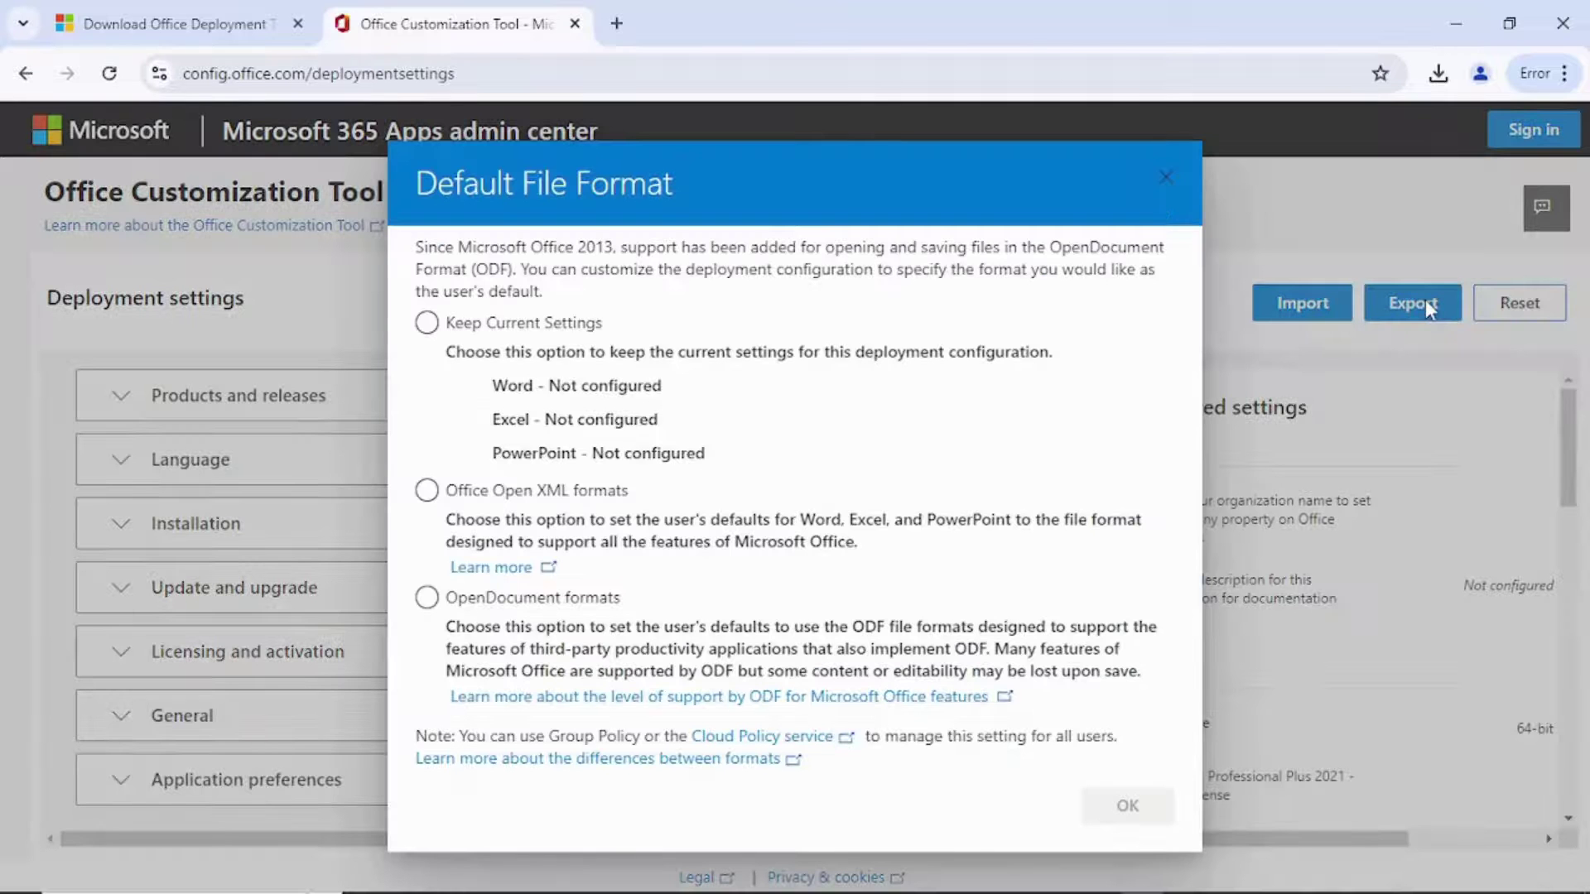
left_click(427, 324)
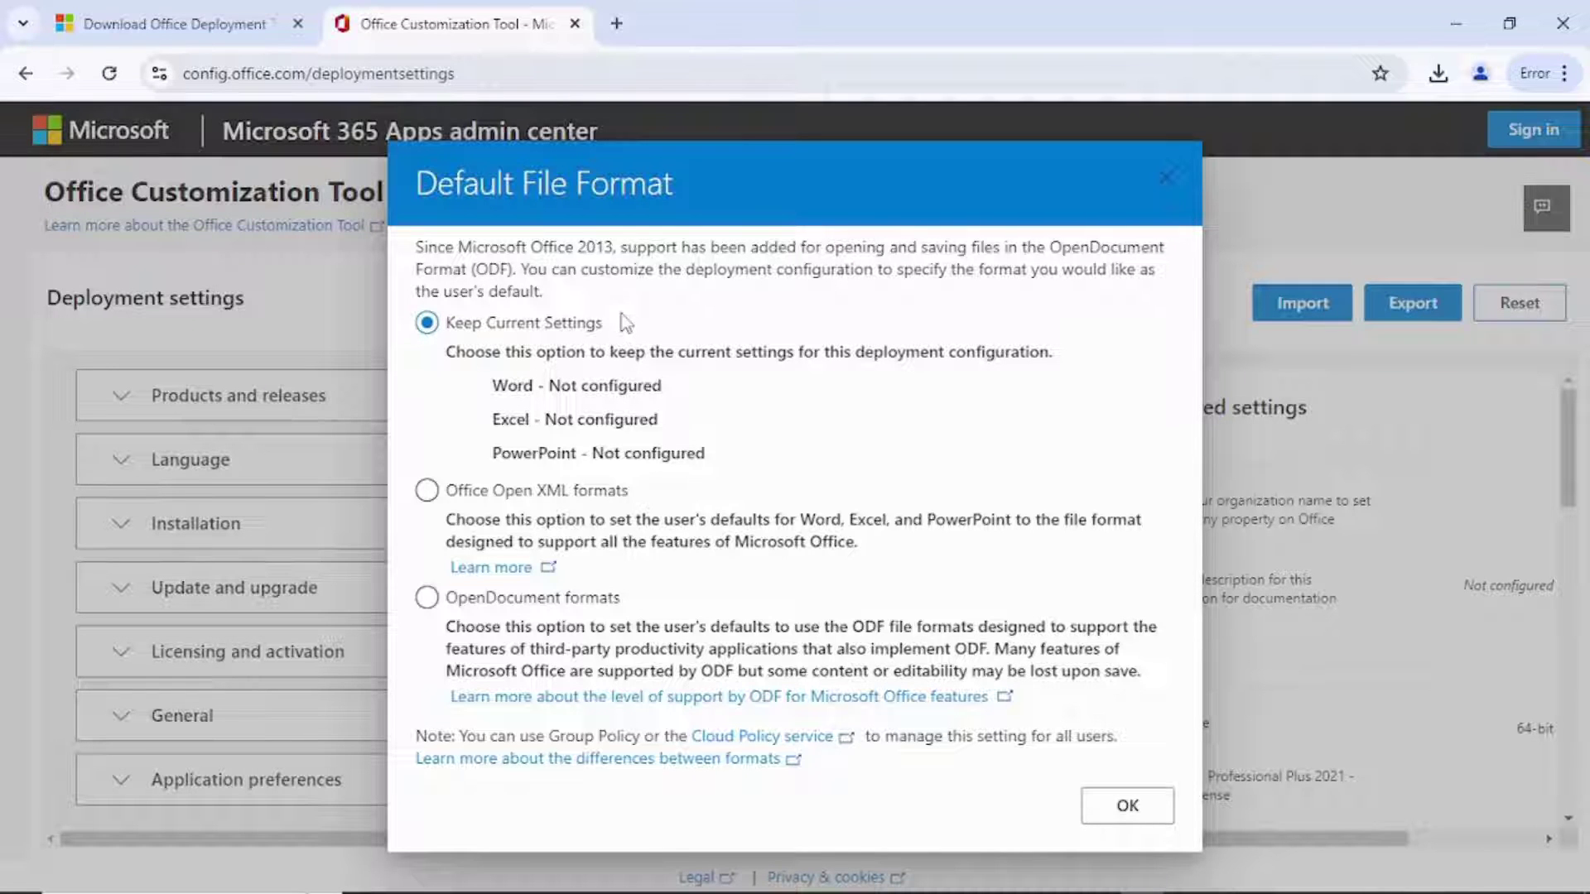
left_click(1147, 810)
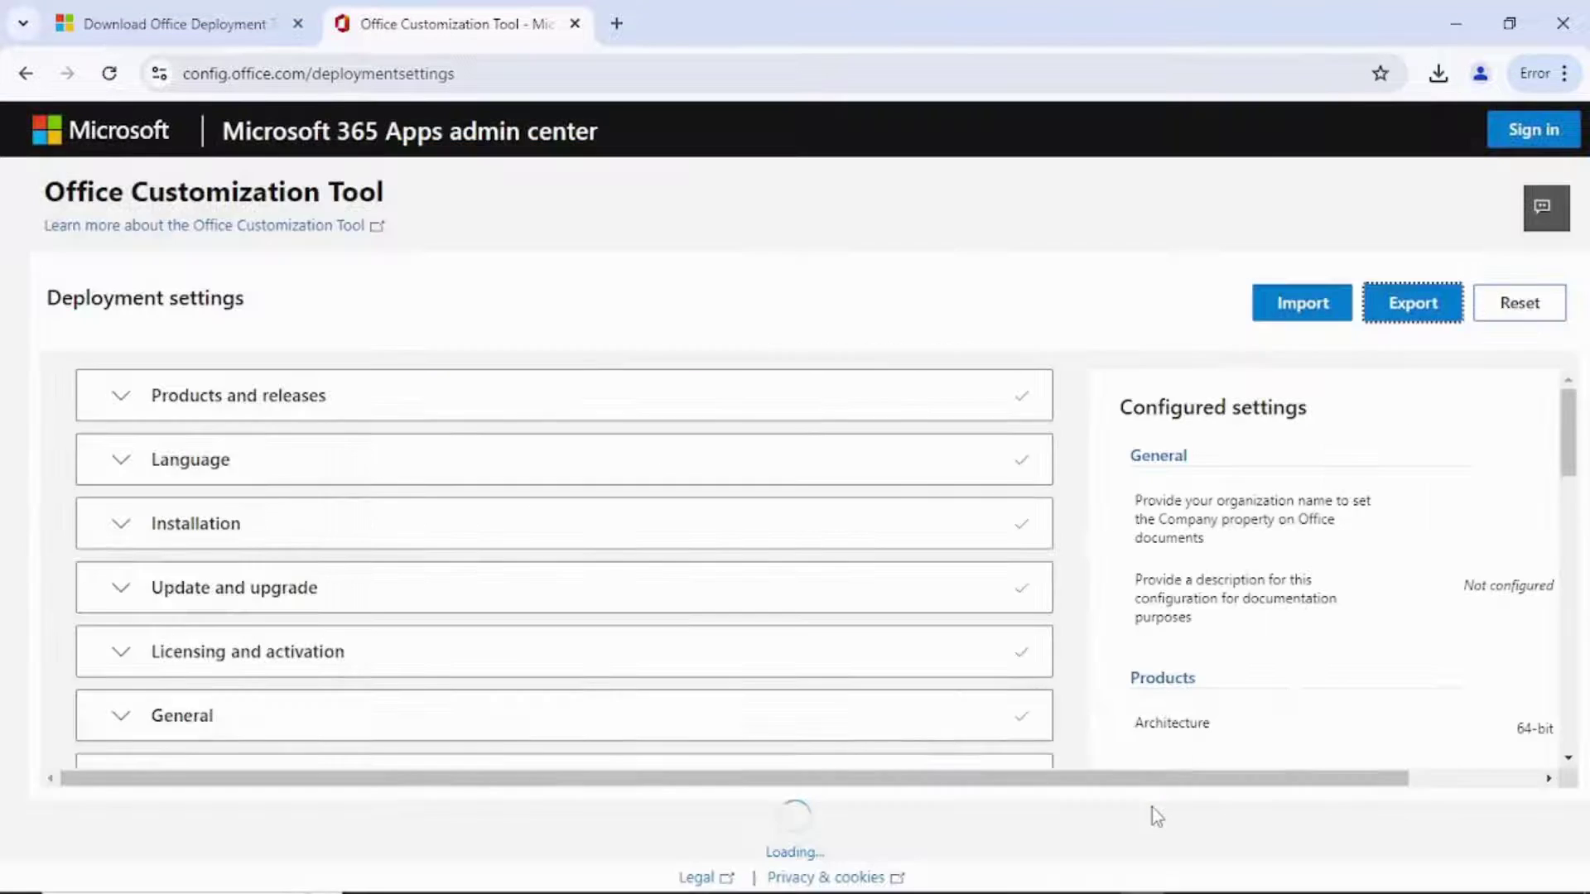
left_click(1412, 303)
- Accept the license agreement terms and export the configuration to XML under the file name Configuration
scroll(875, 418, "down", 6)
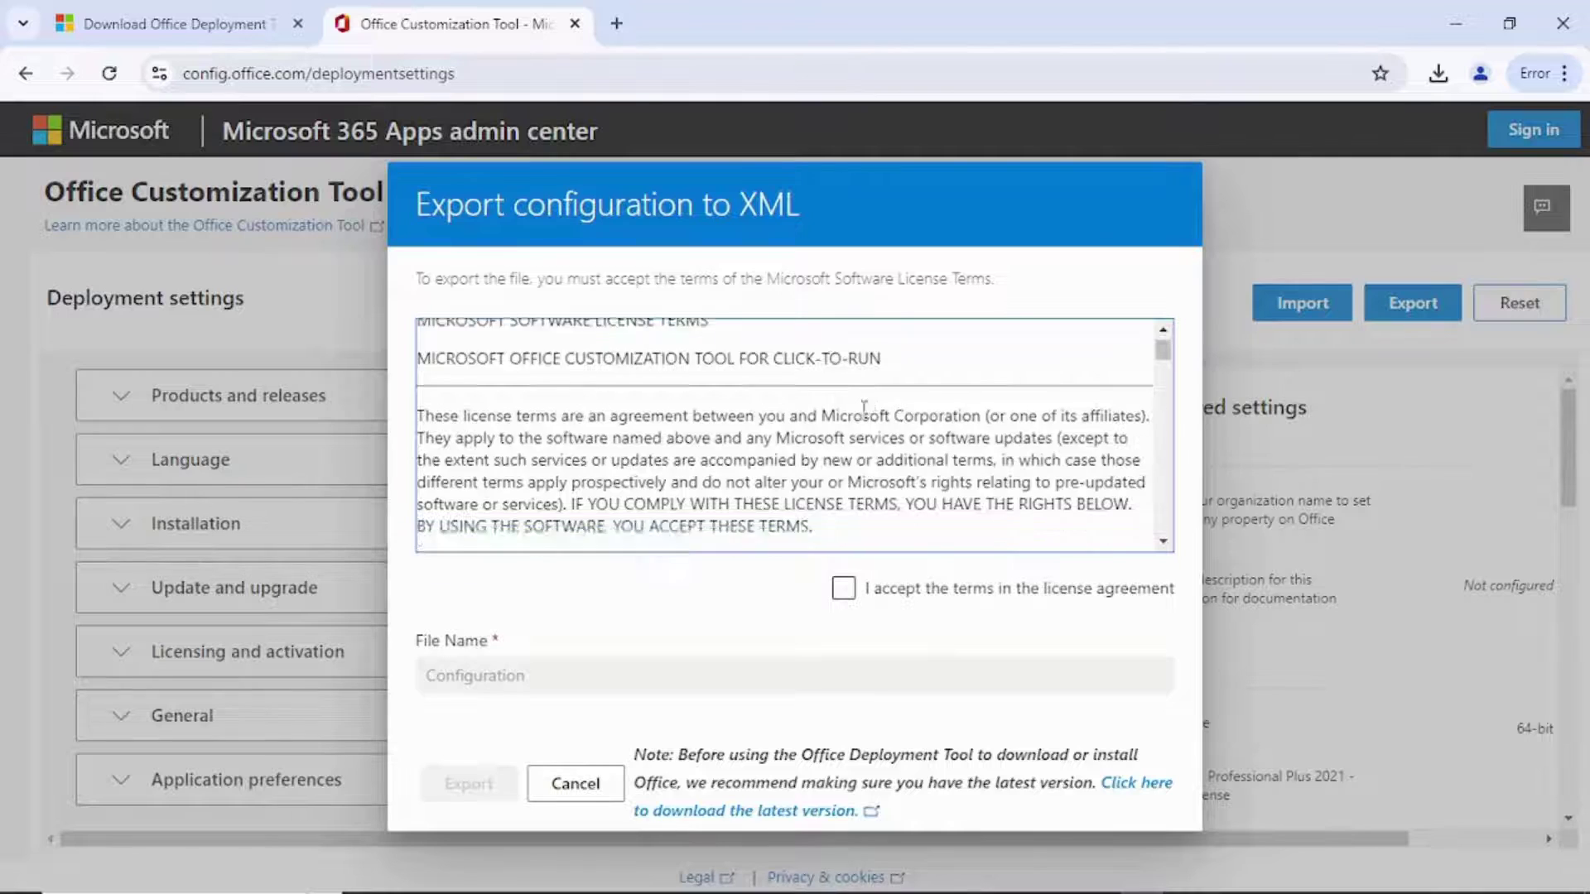
scroll(684, 364, "up", 5)
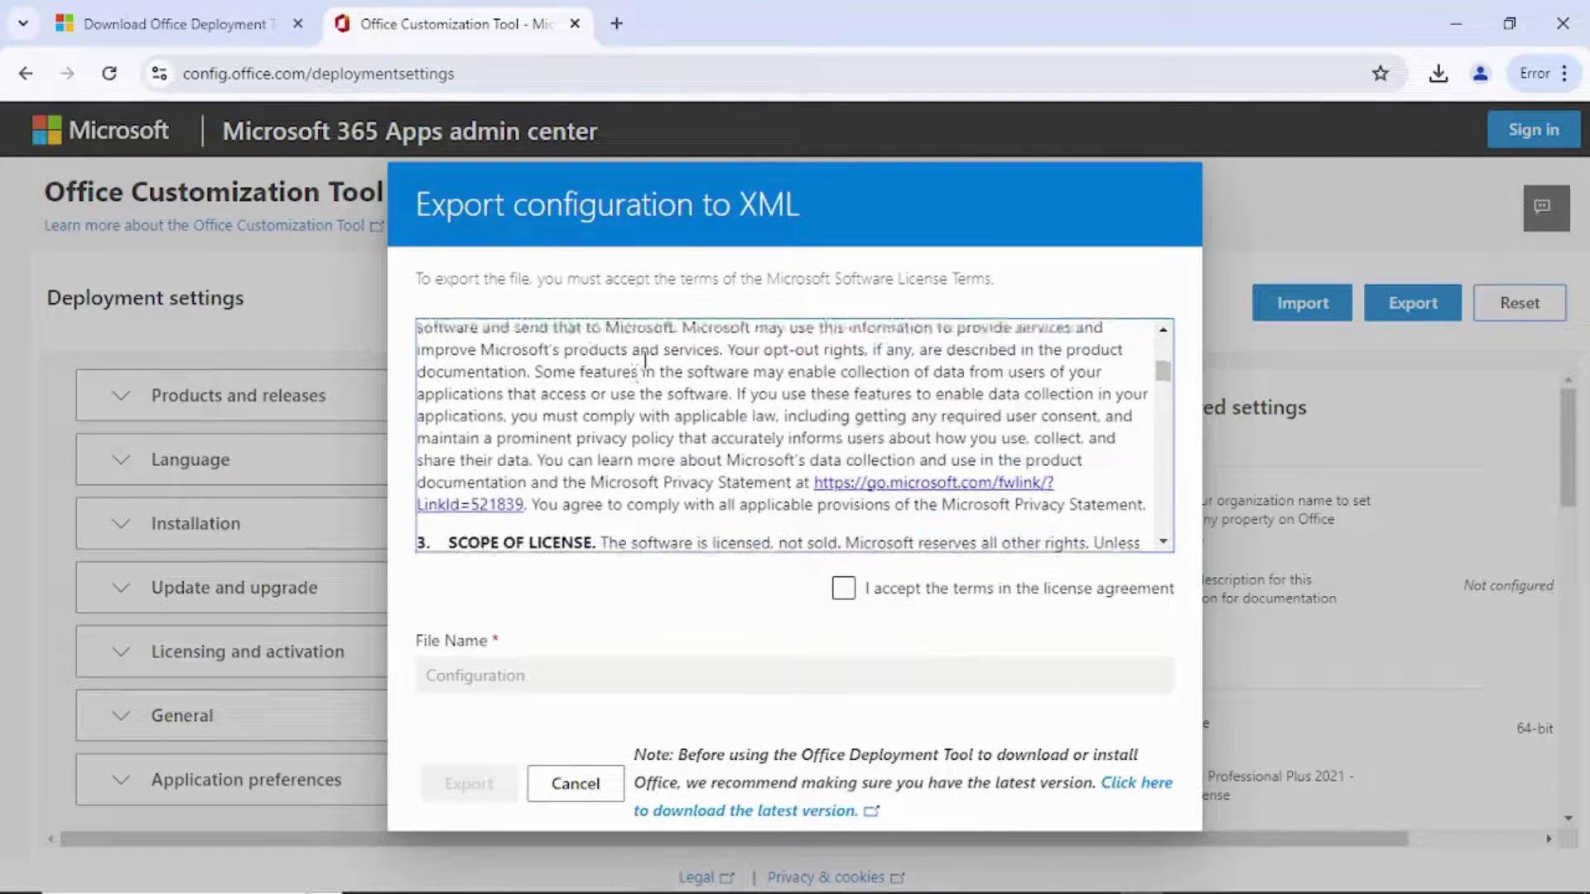
scroll(675, 401, "down", 8)
scroll(675, 402, "down", 10)
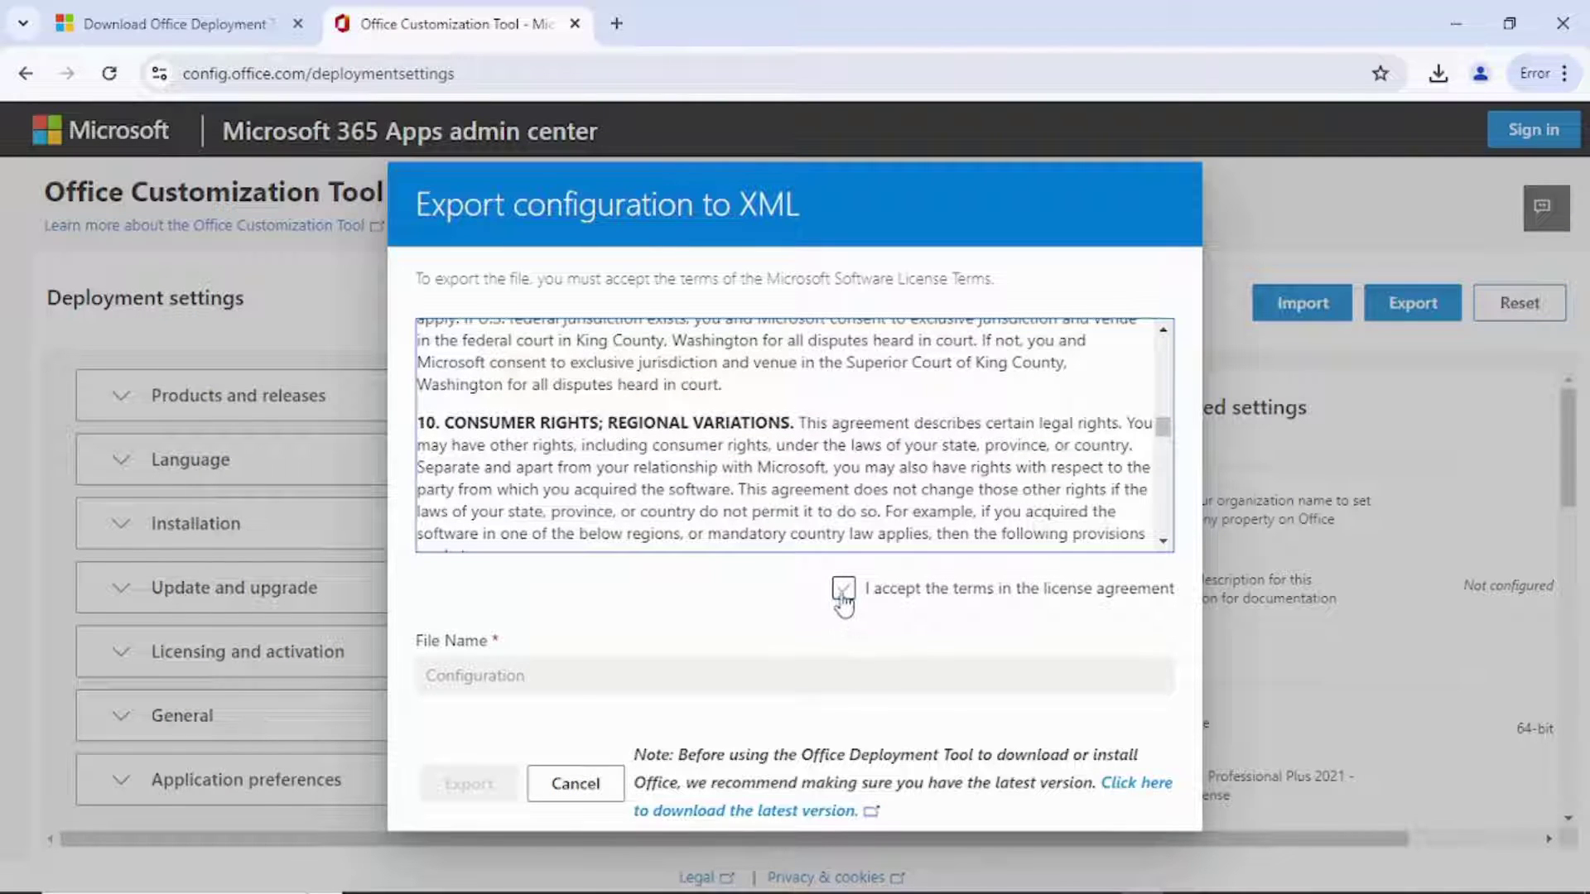
left_click(843, 590)
scroll(850, 455, "down", 5)
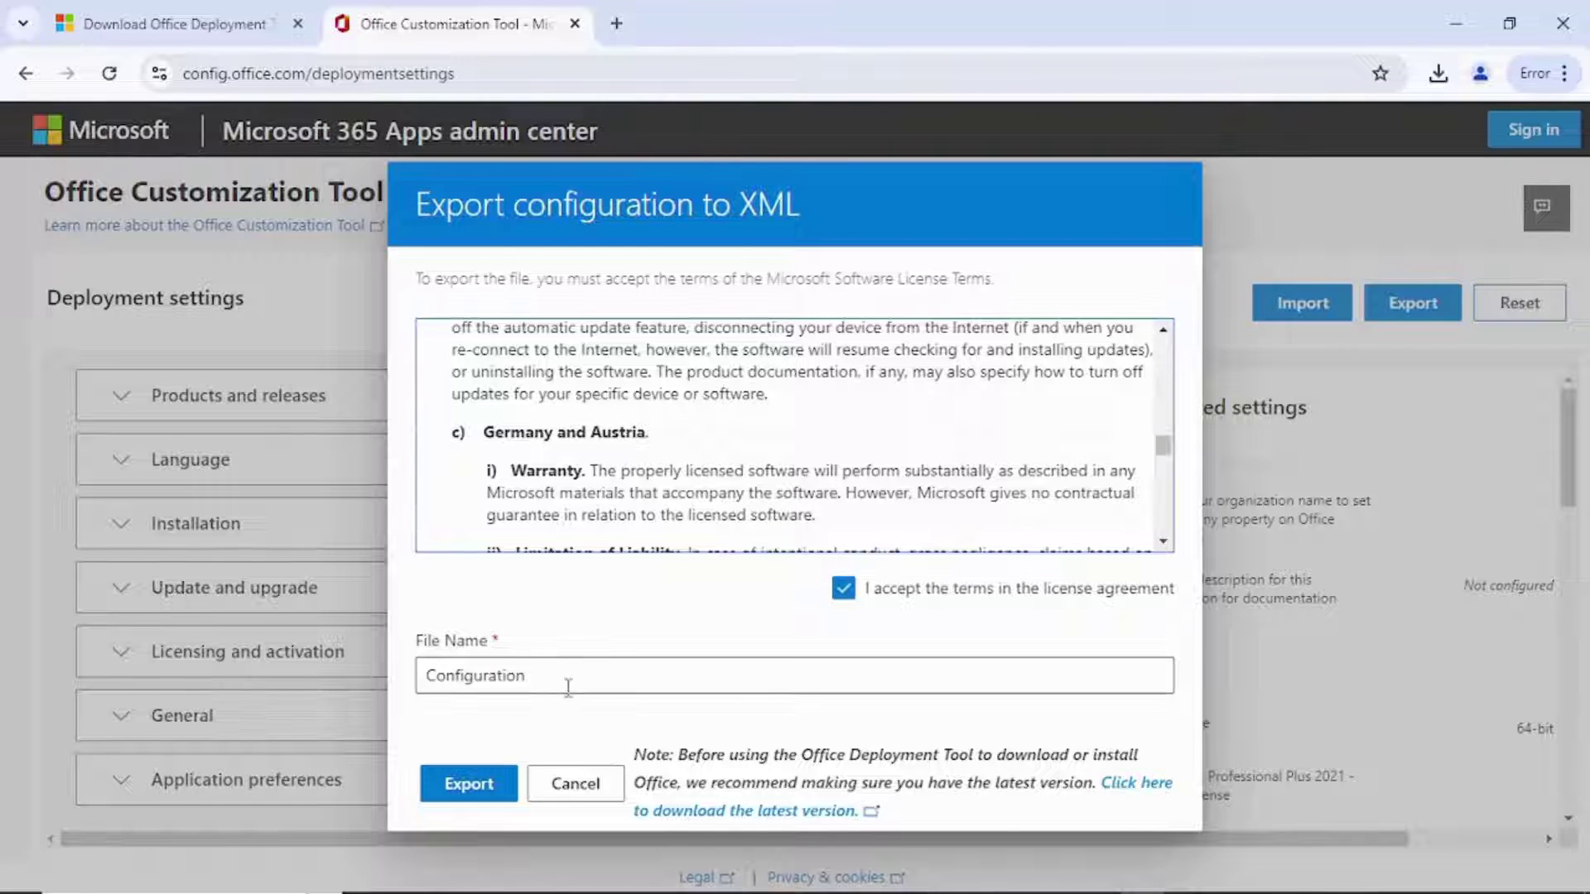
left_click(469, 787)
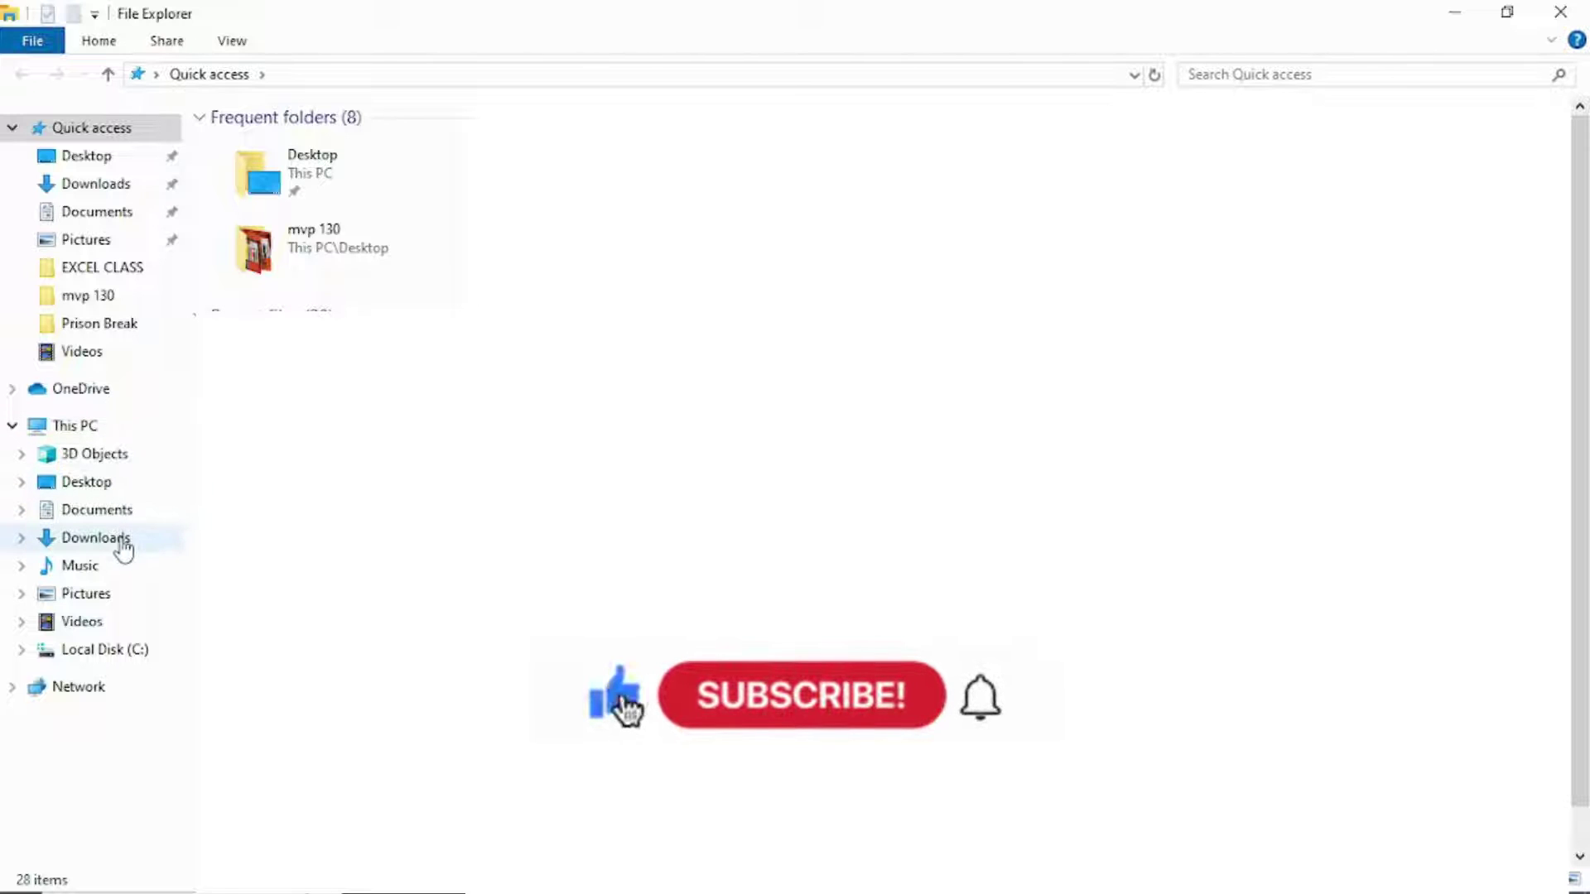
- In File Explorer, create a folder named "office 2021" on Local Disk (C:)
left_click(123, 540)
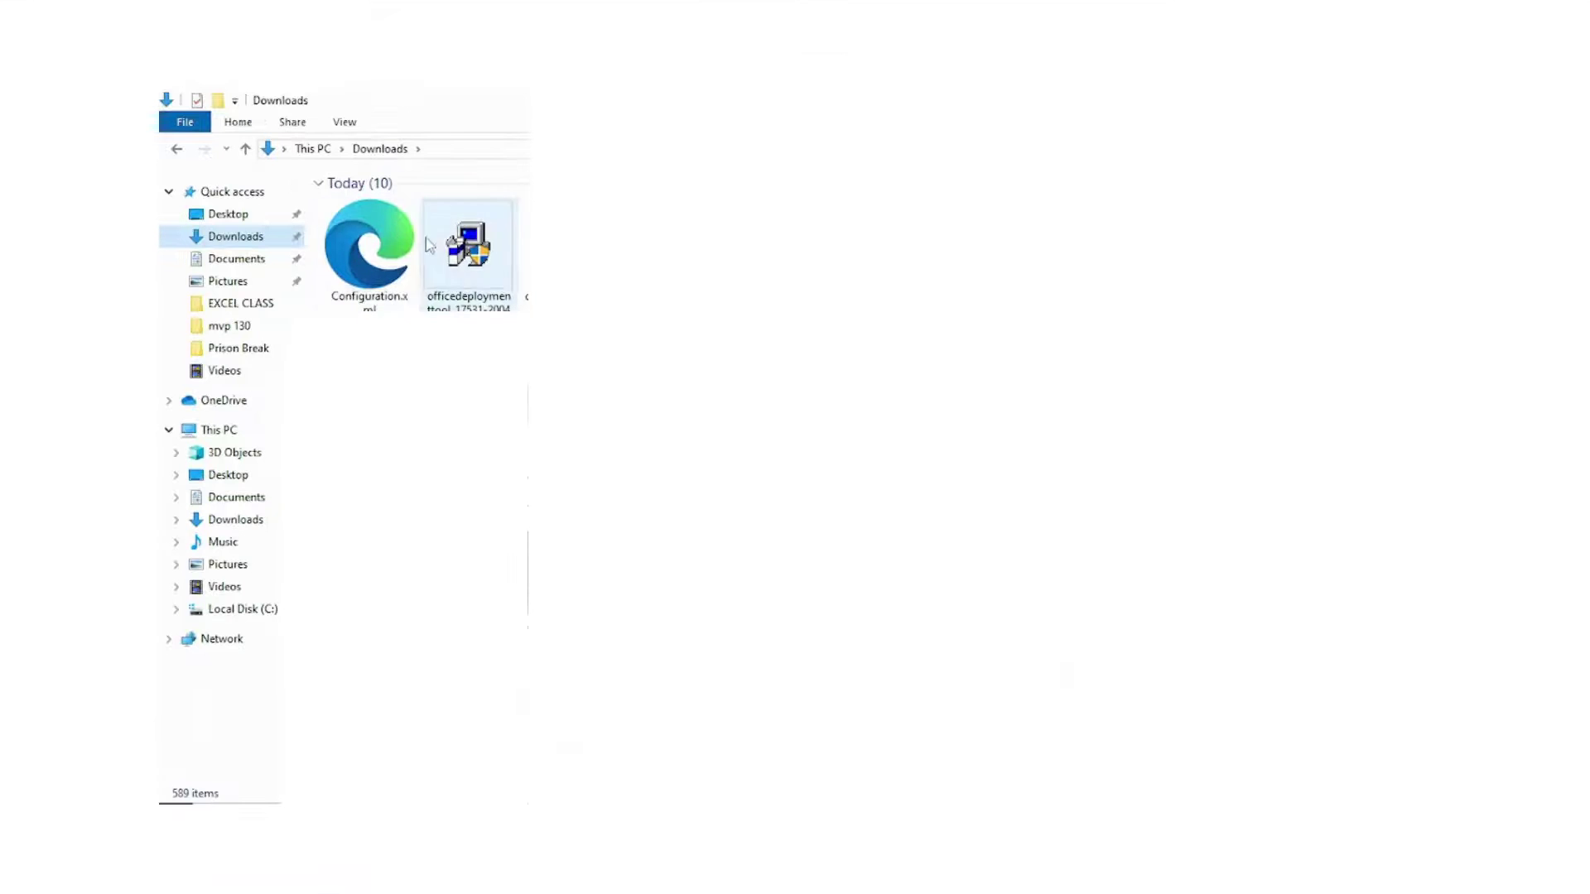
left_click(250, 613)
right_click(1185, 257)
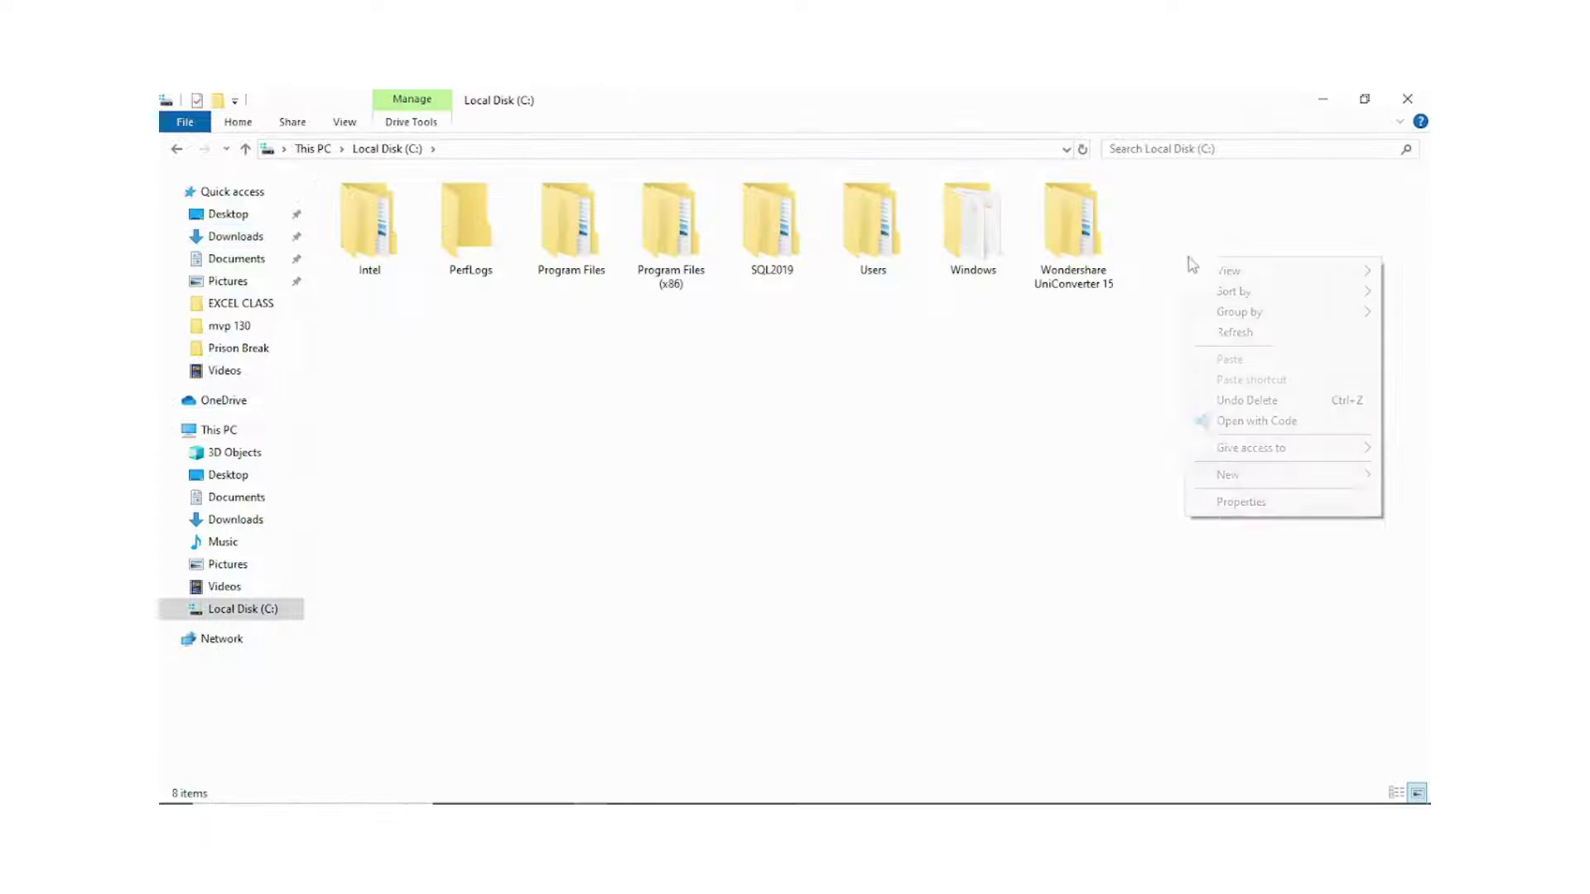
mouse_move(1217, 475)
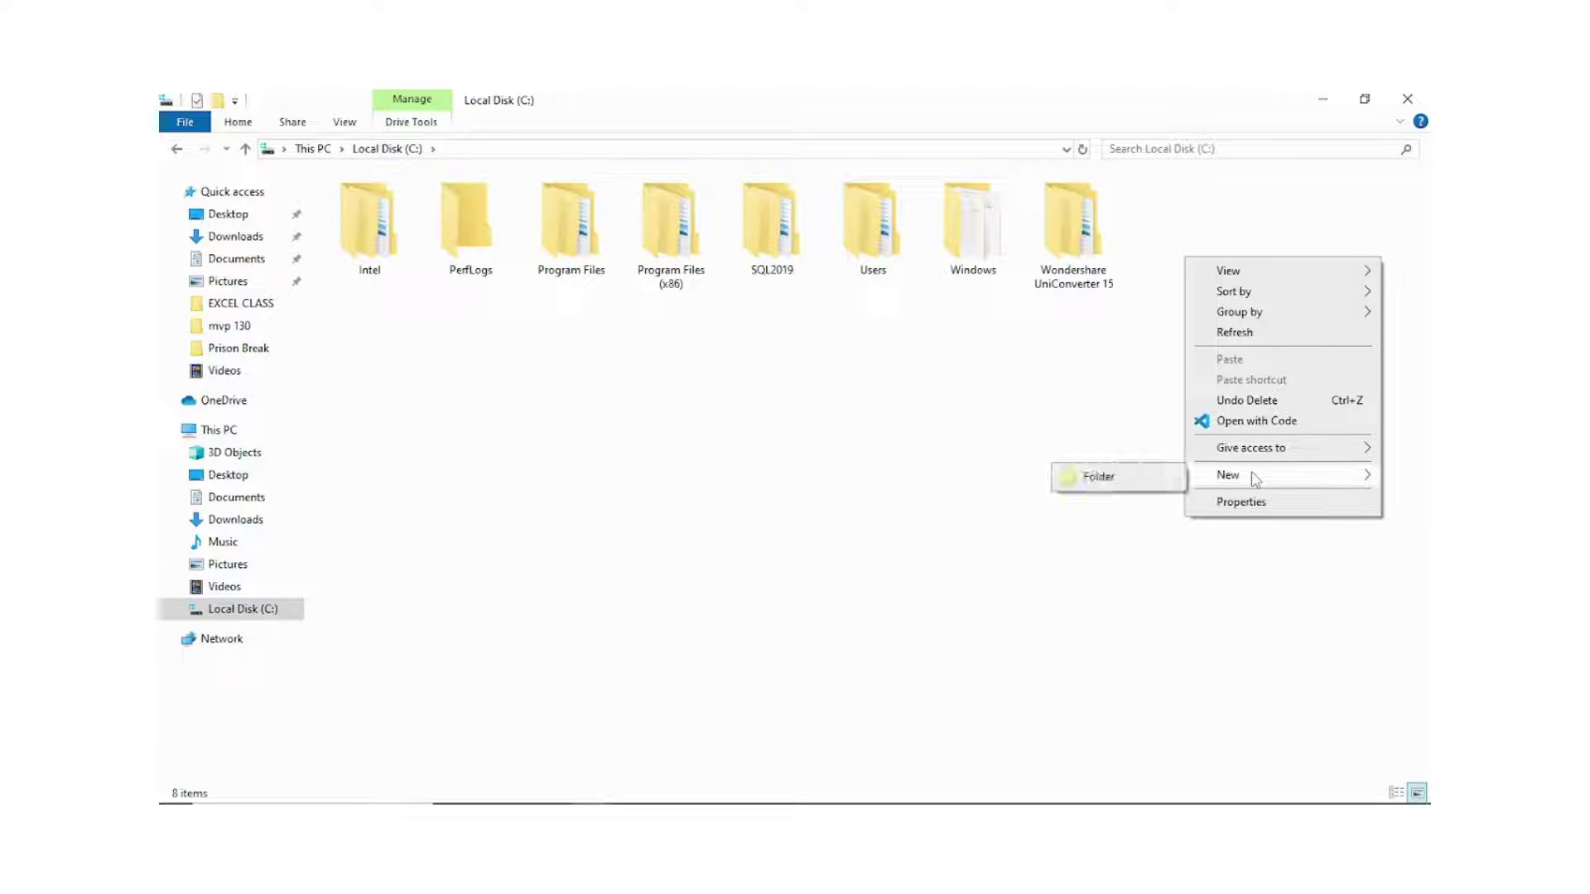
left_click(1109, 477)
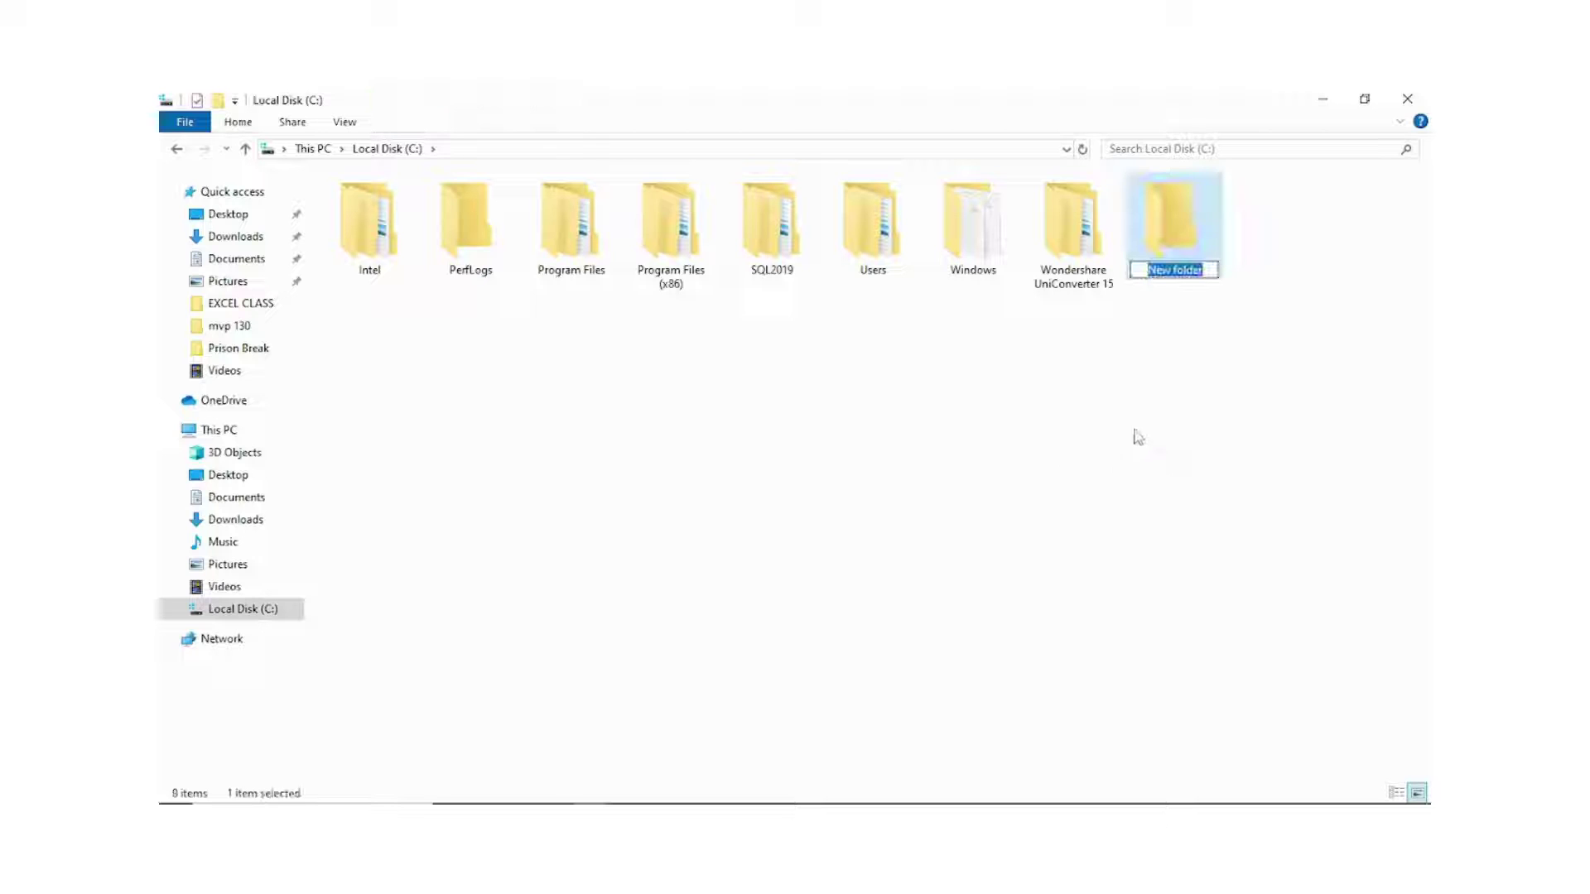
type("o")
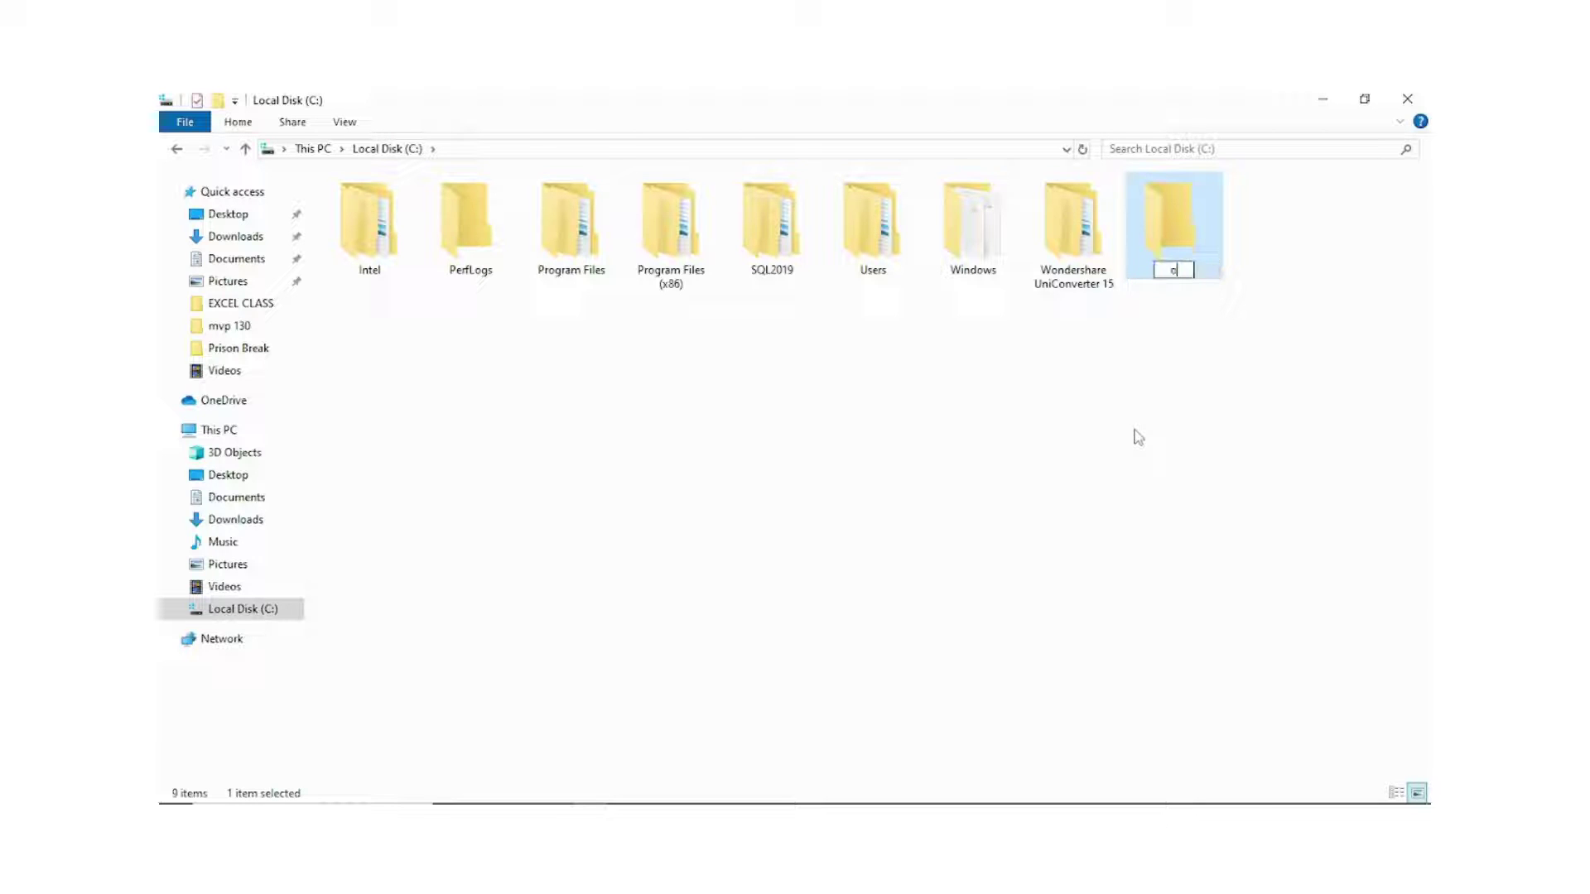
type("ffice 2021")
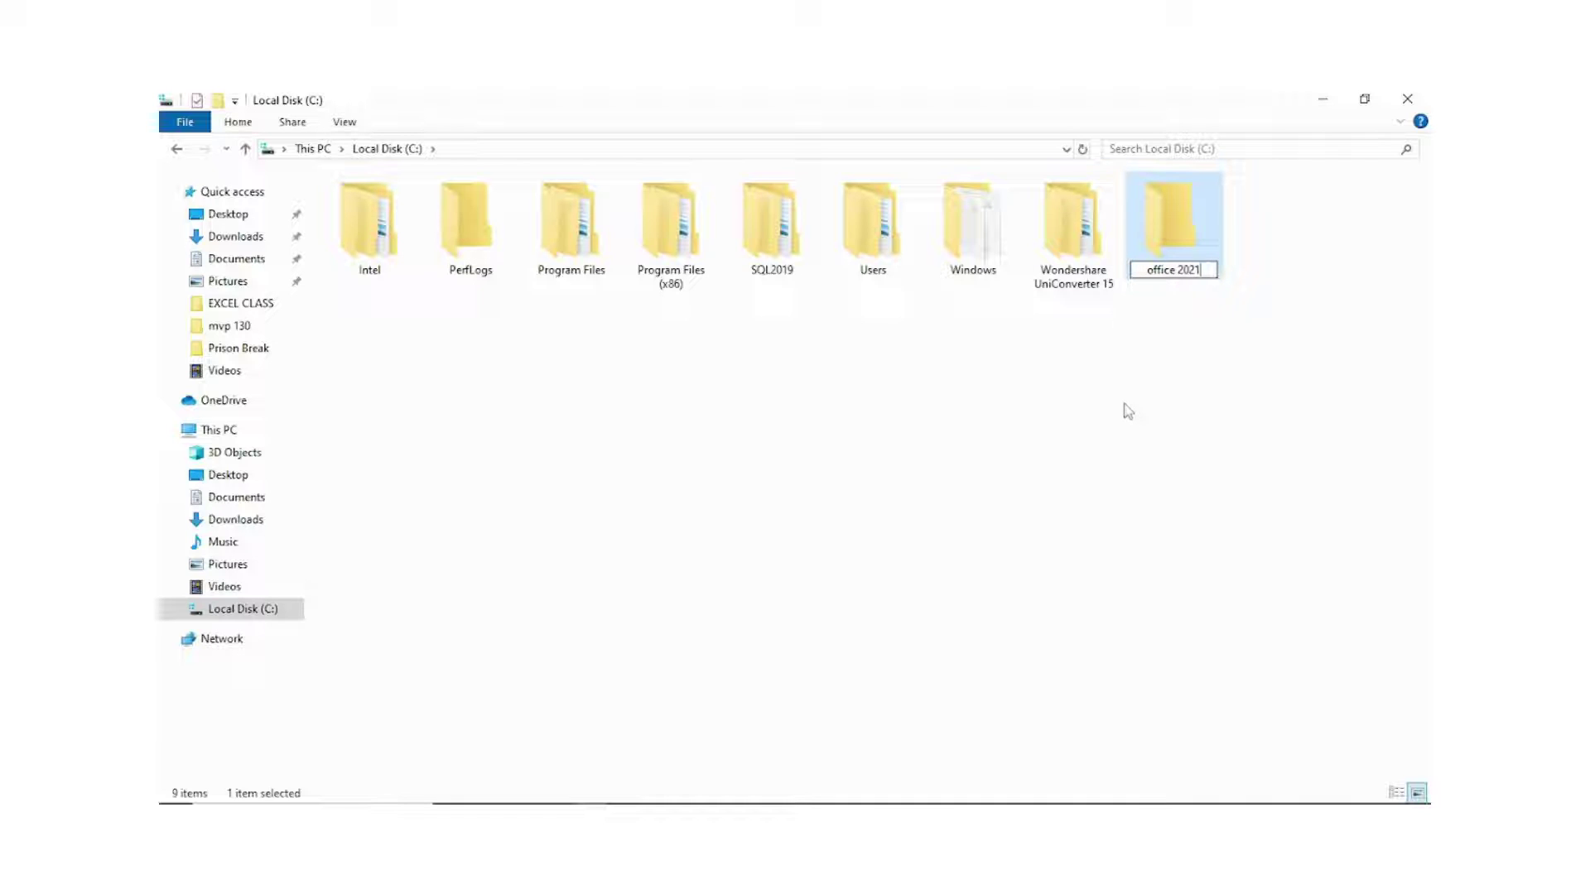
left_click(1128, 412)
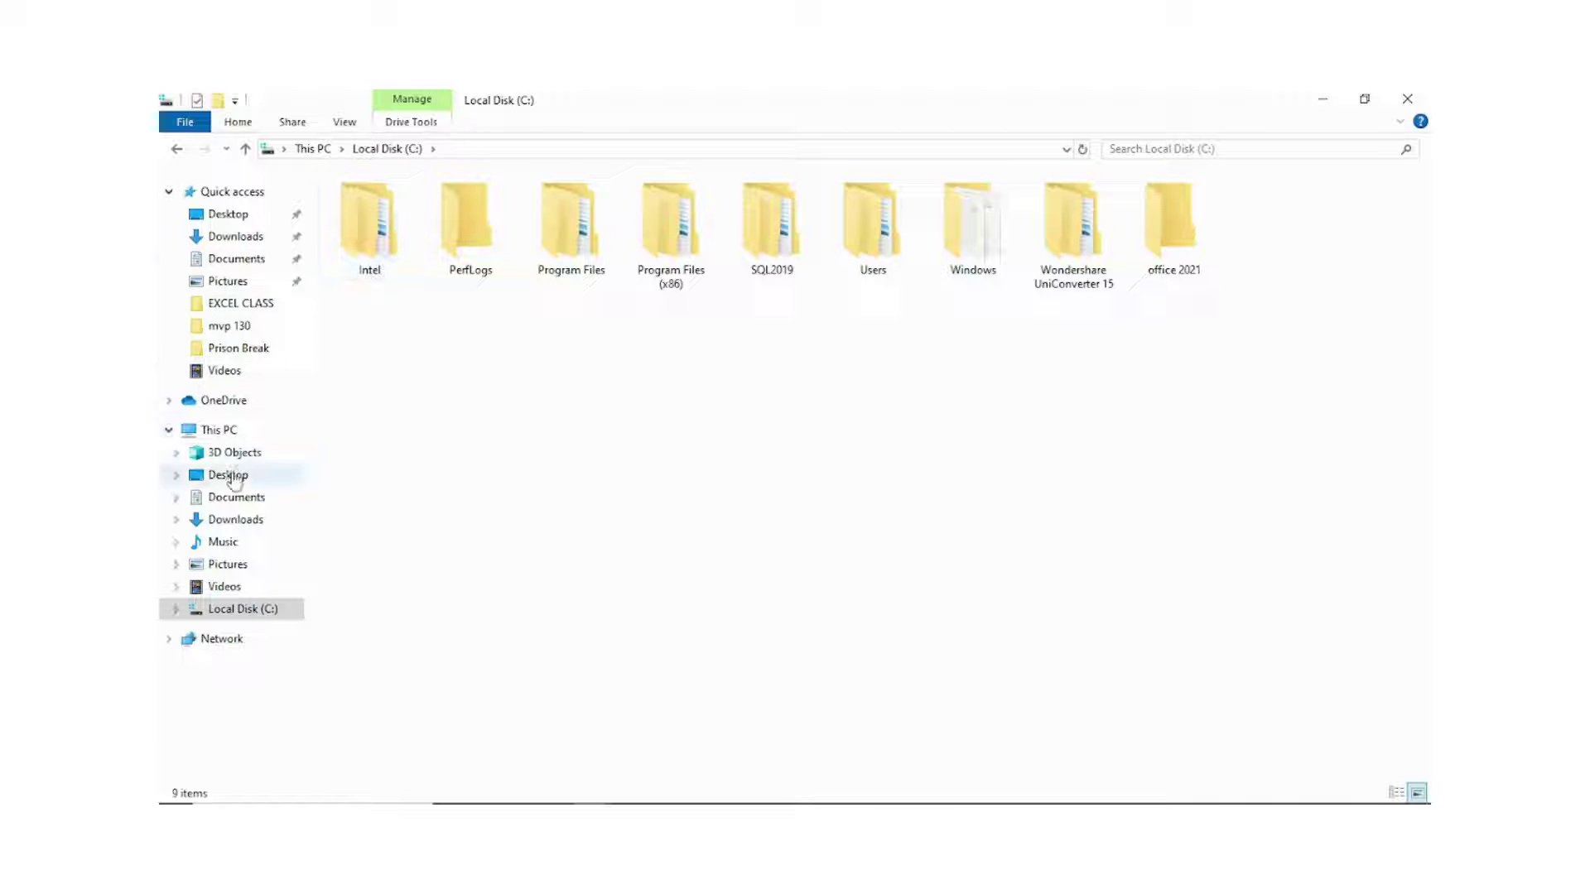
- Move Configuration.xml and the Office Deployment Tool executable from Downloads into the office 2021 folder on drive C
left_click(273, 239)
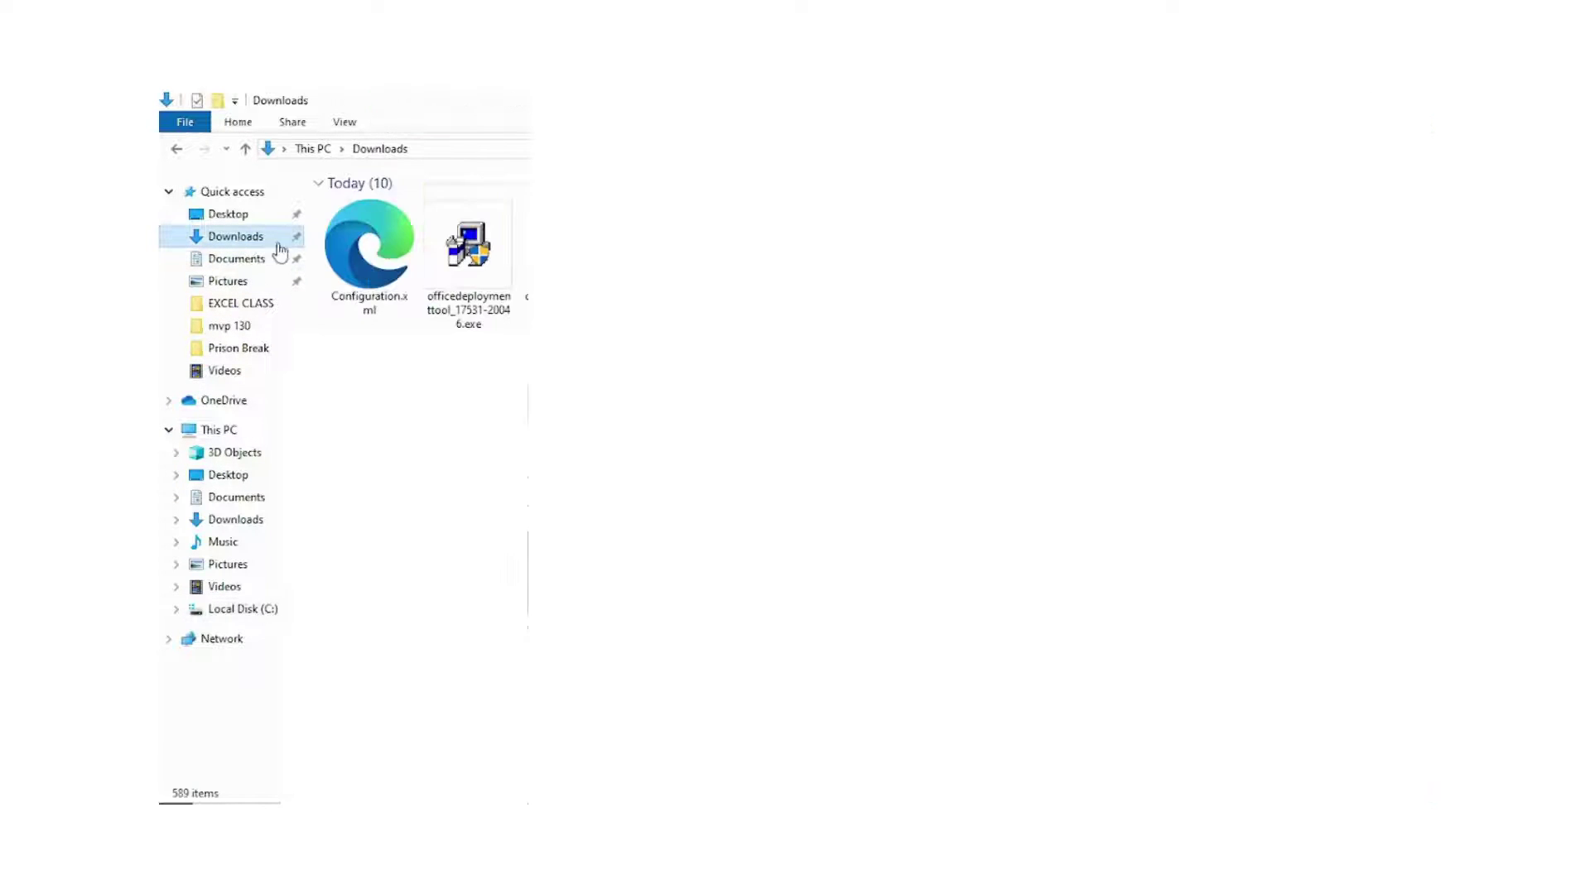
left_click_drag(324, 327, 483, 265)
right_click(445, 251)
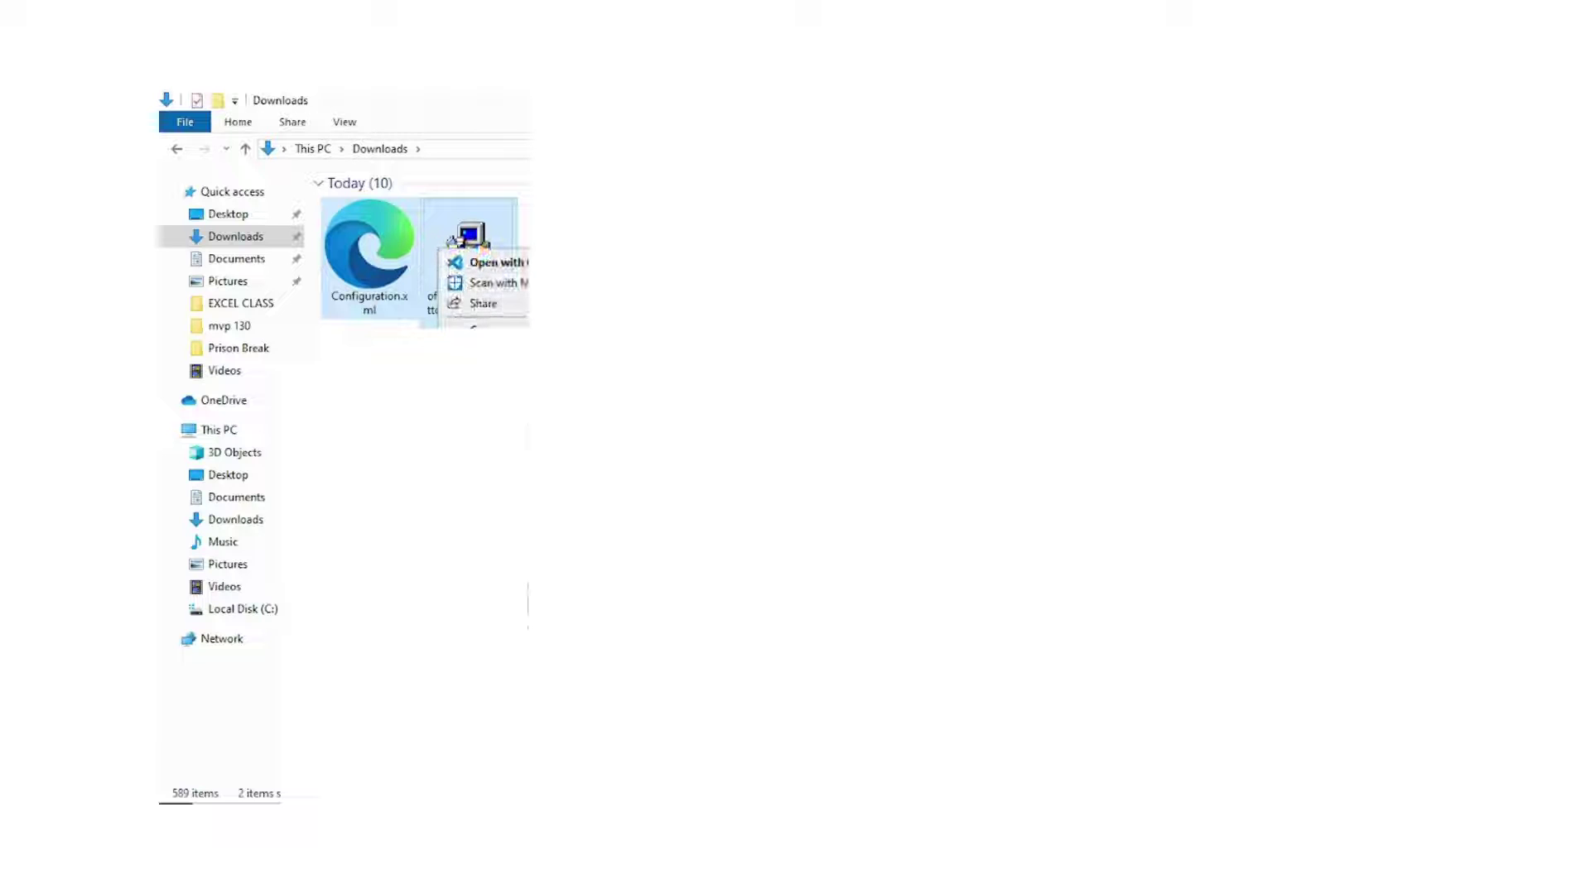
key("Escape")
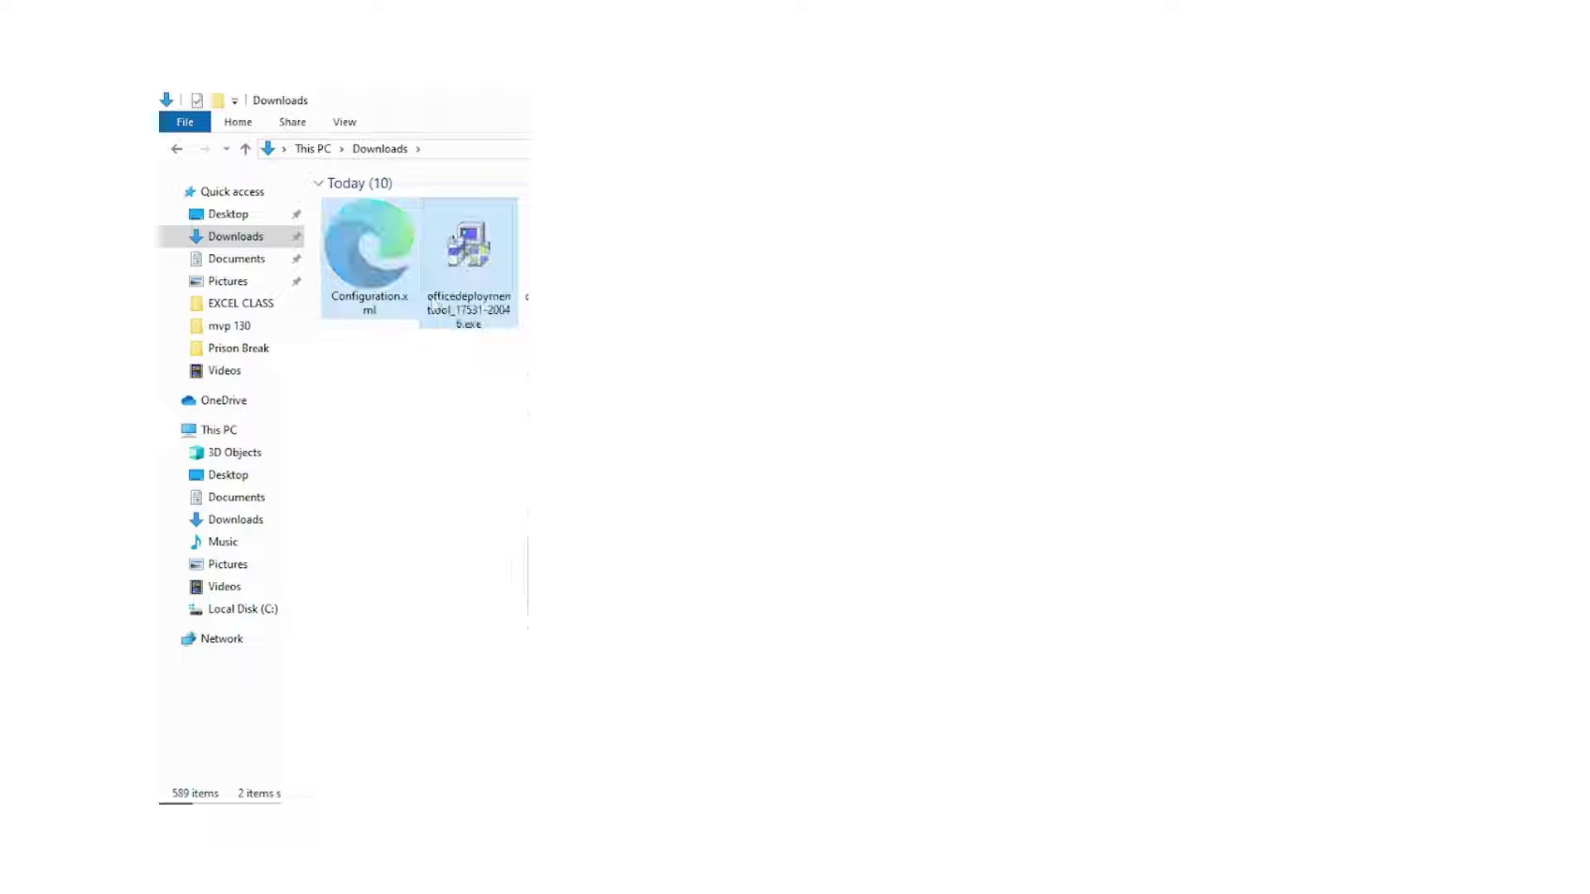
left_click(255, 611)
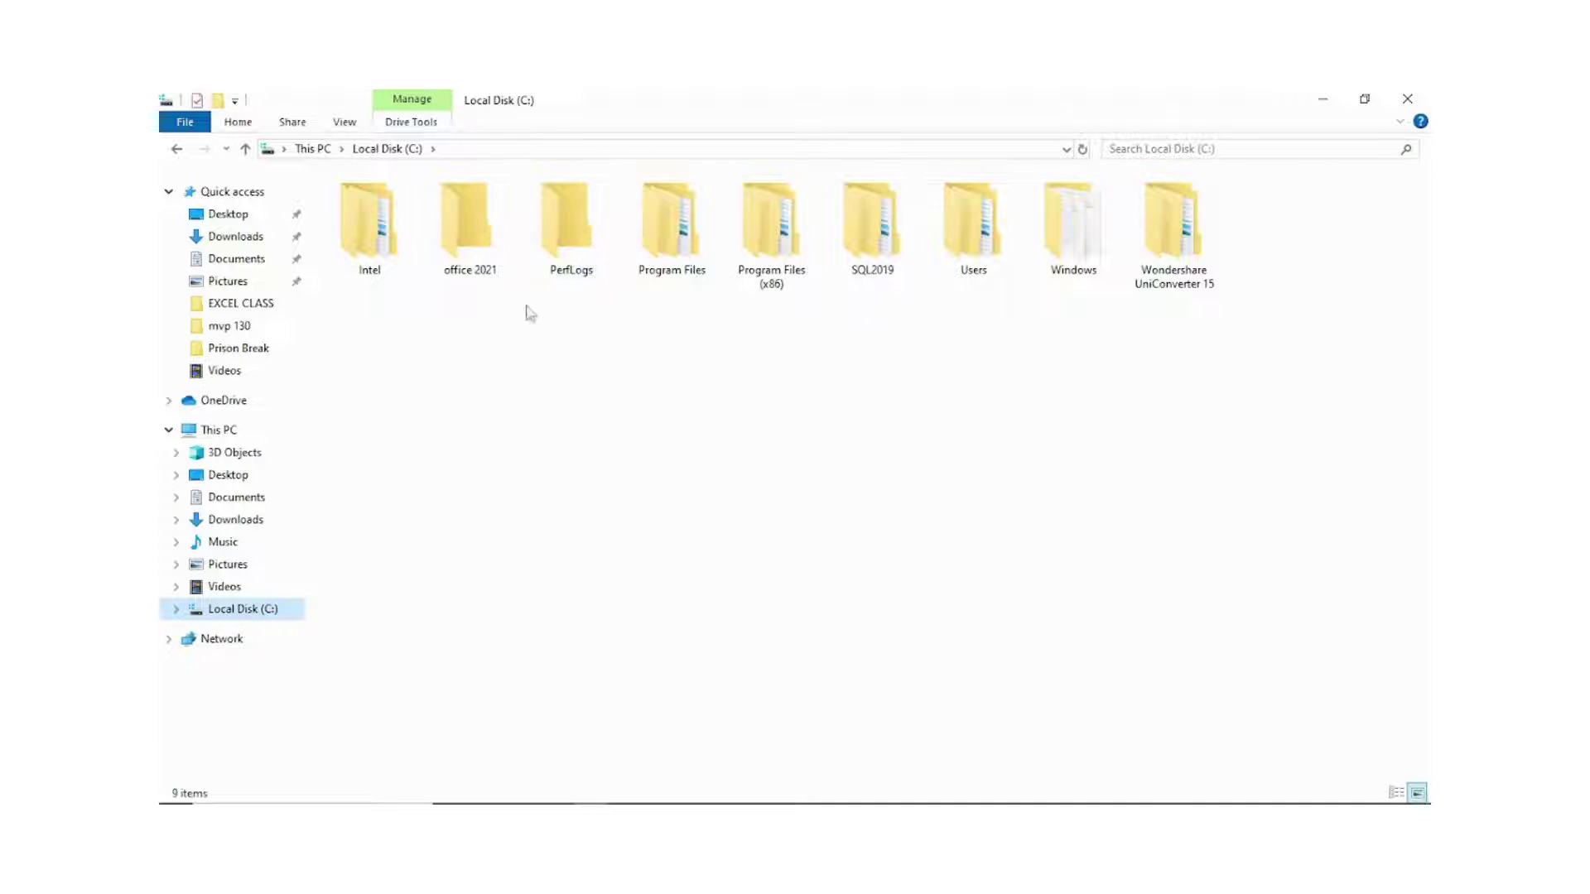
double_click(480, 236)
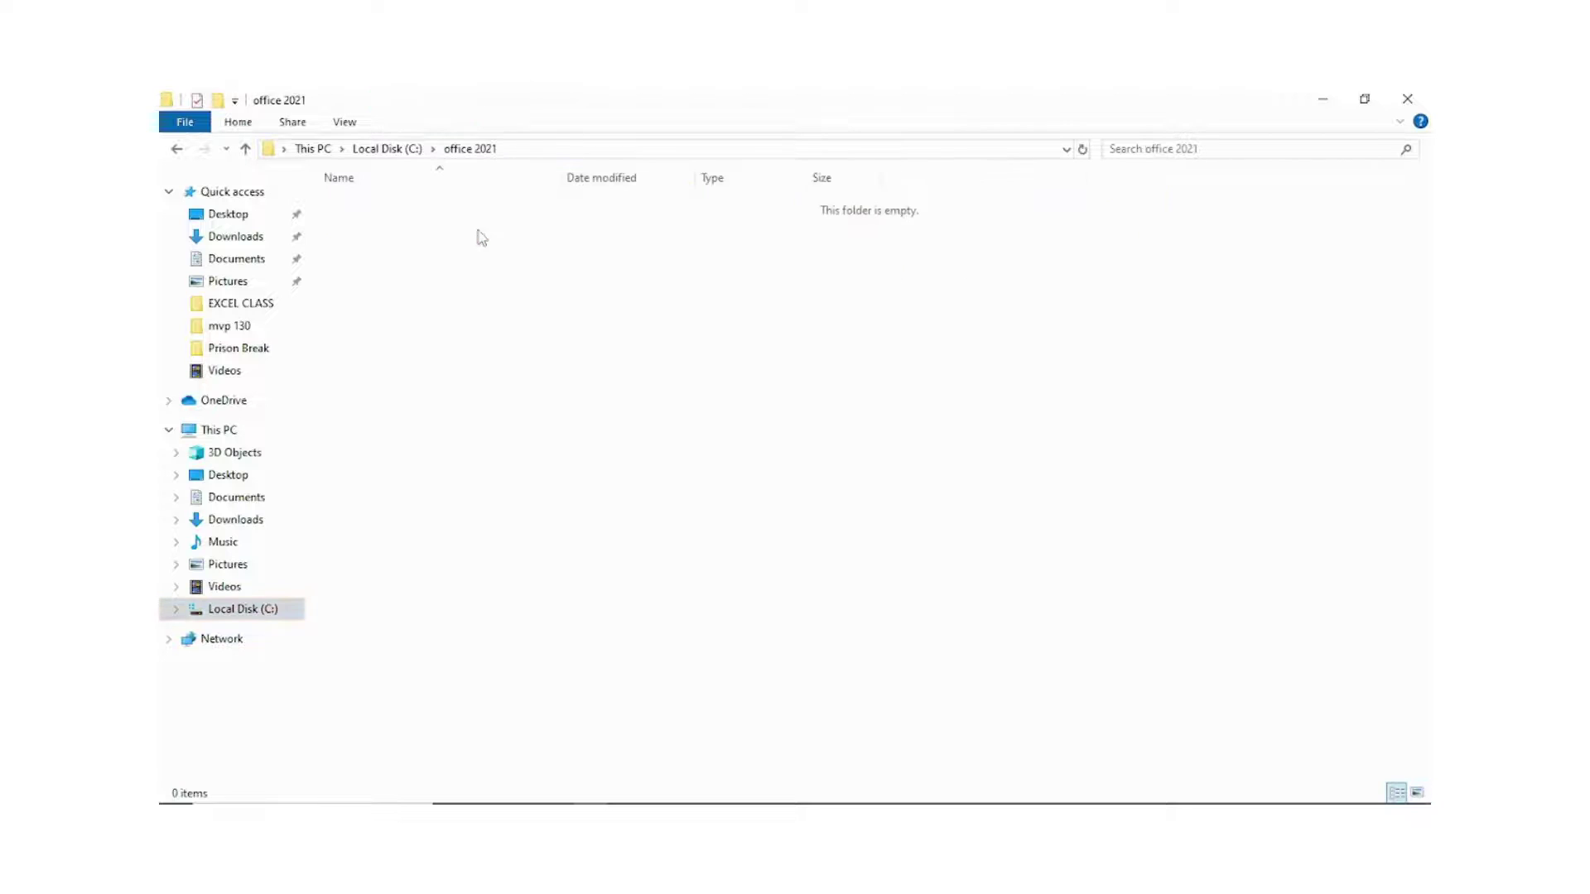
right_click(603, 315)
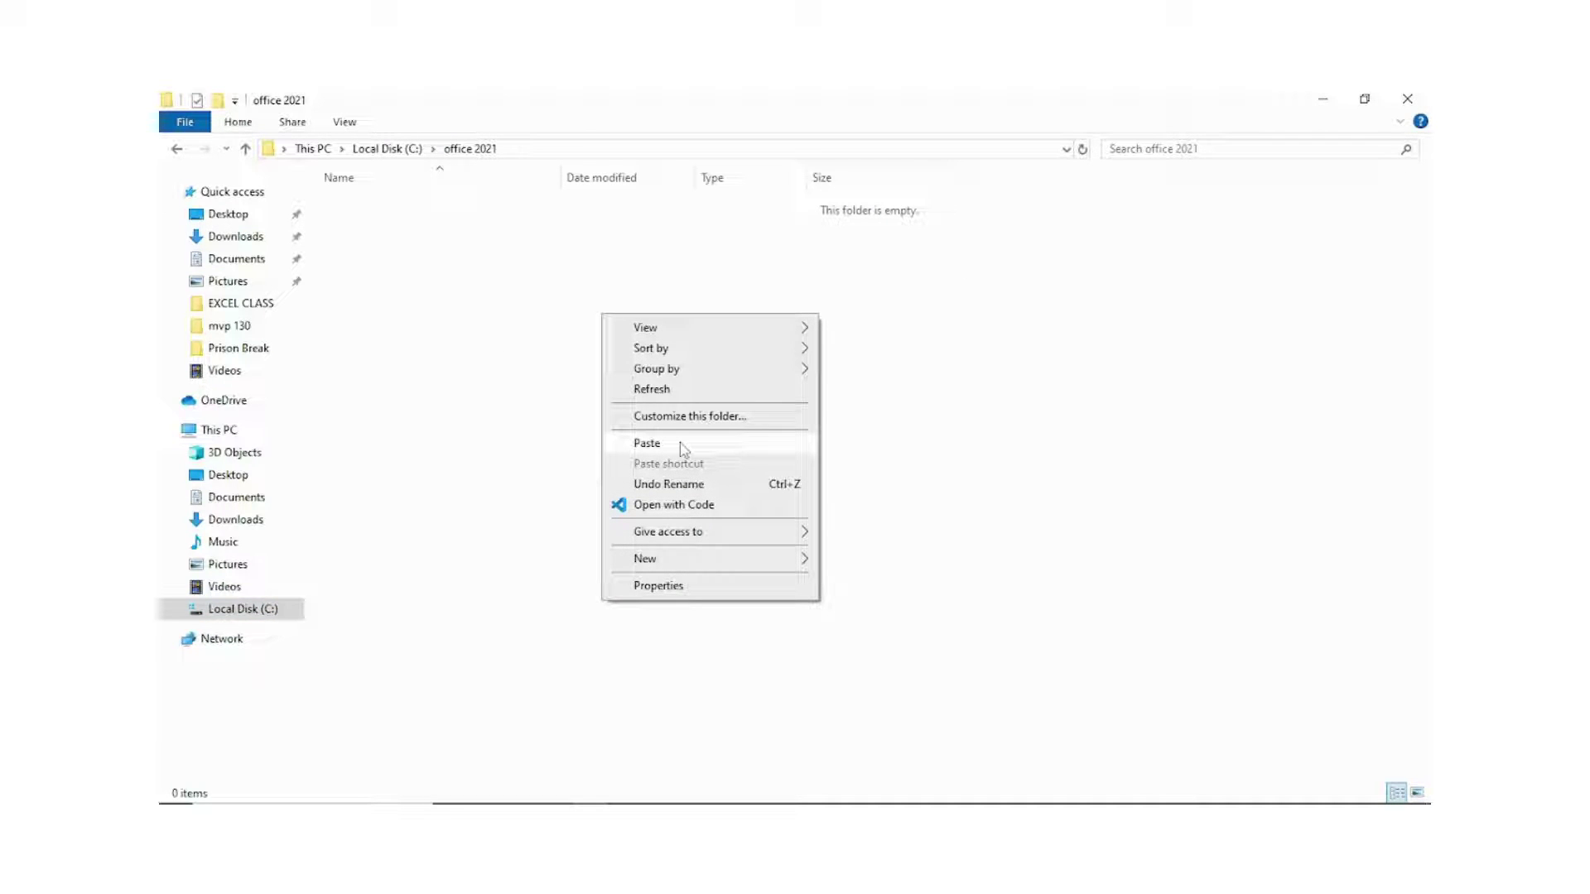
left_click(646, 444)
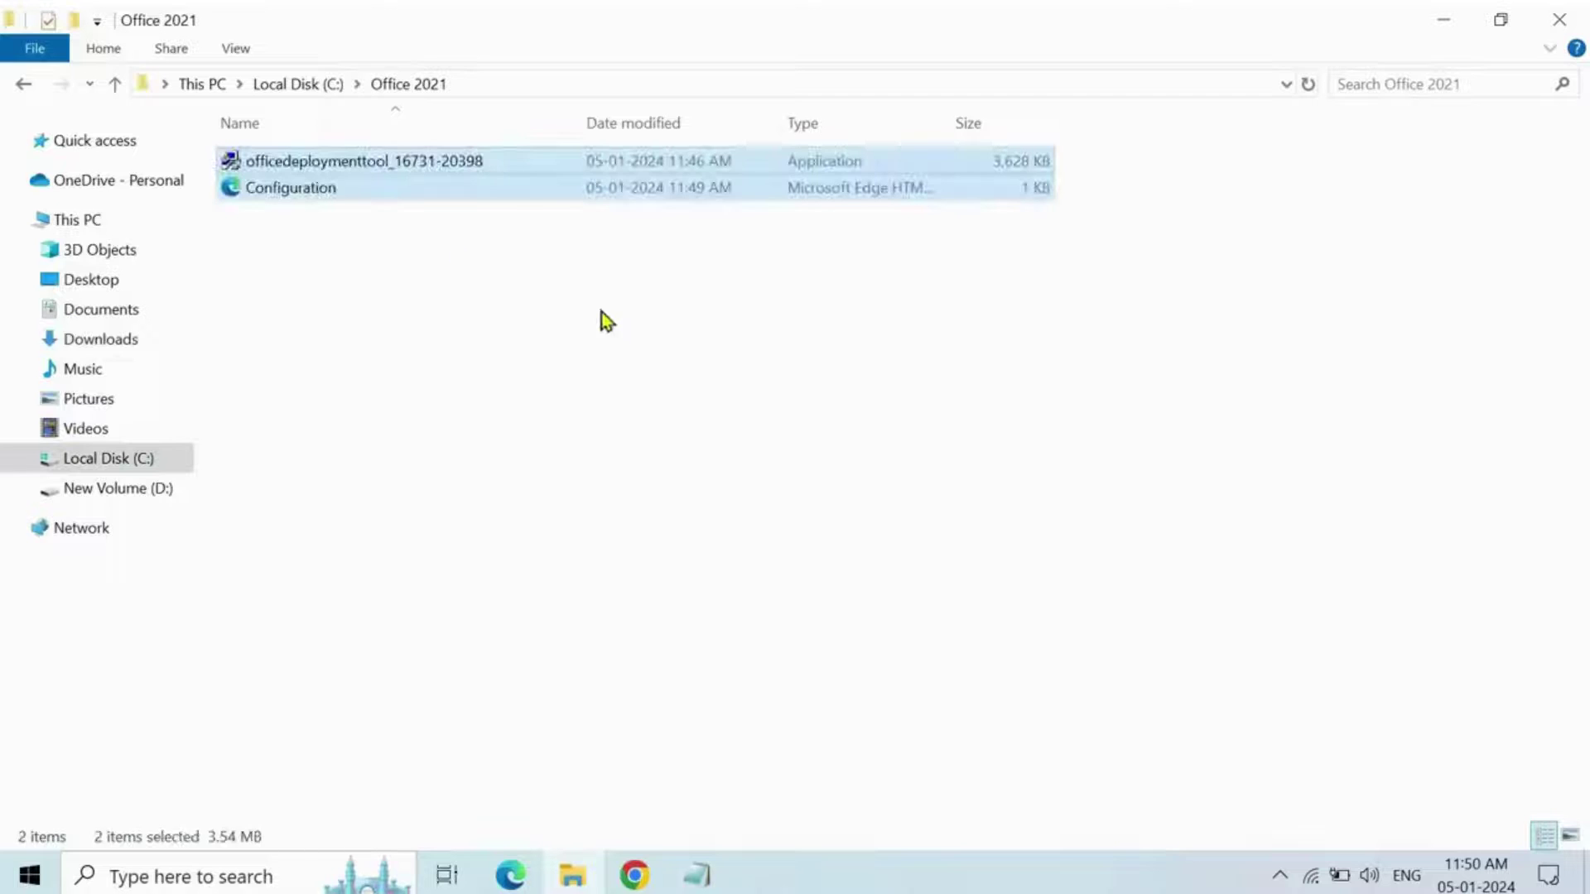
- Run the Office Deployment Tool as administrator, accept the Microsoft Software License Terms, and continue to the extraction folder selection
left_click(440, 256)
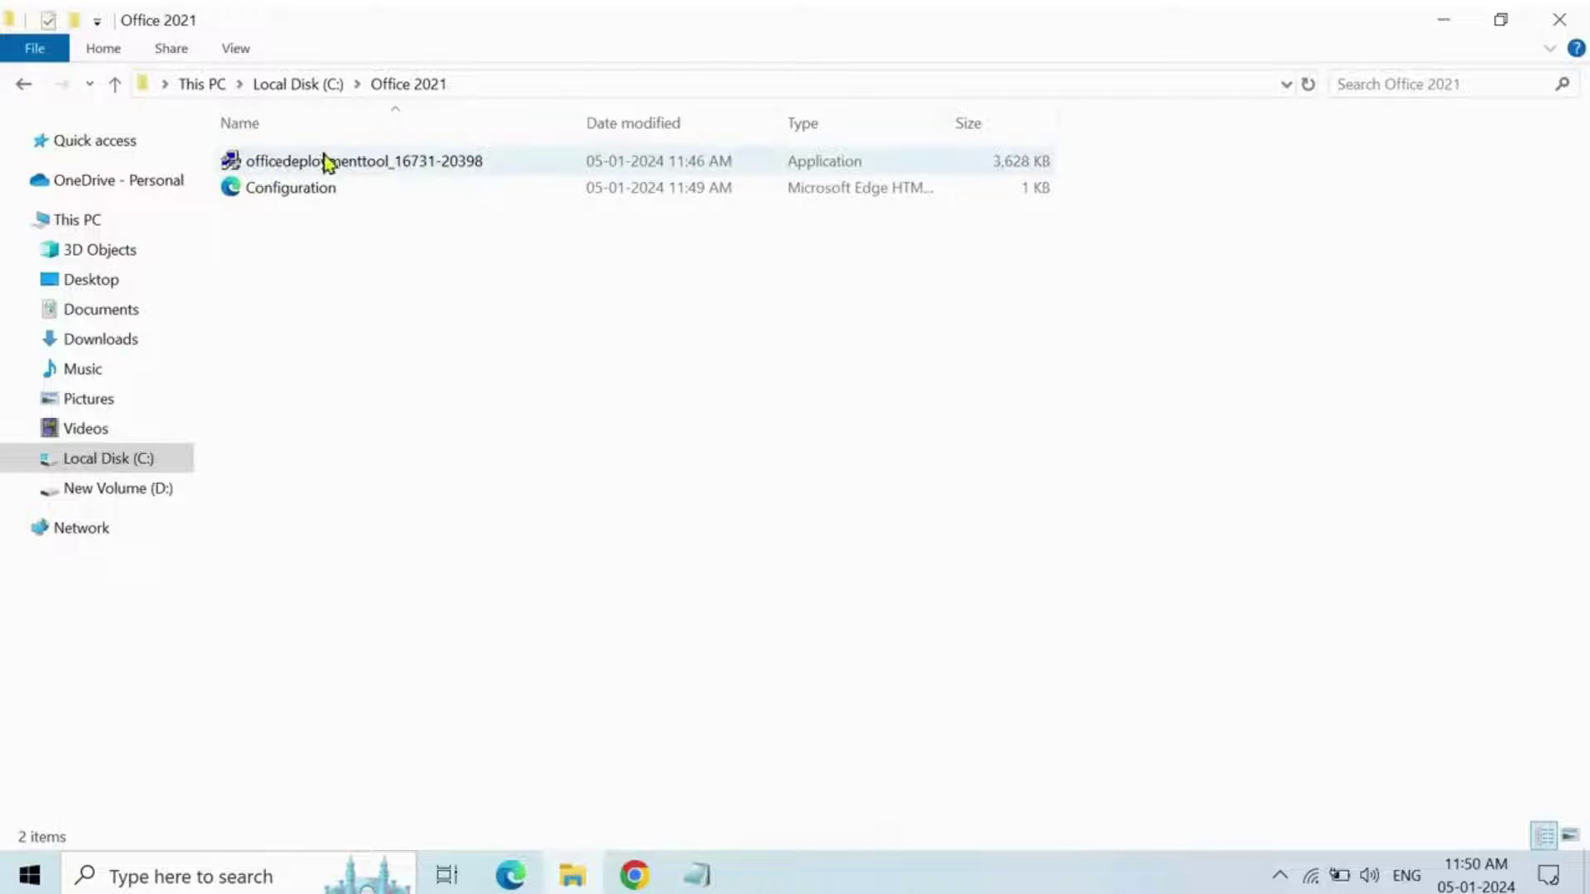
left_click(340, 165)
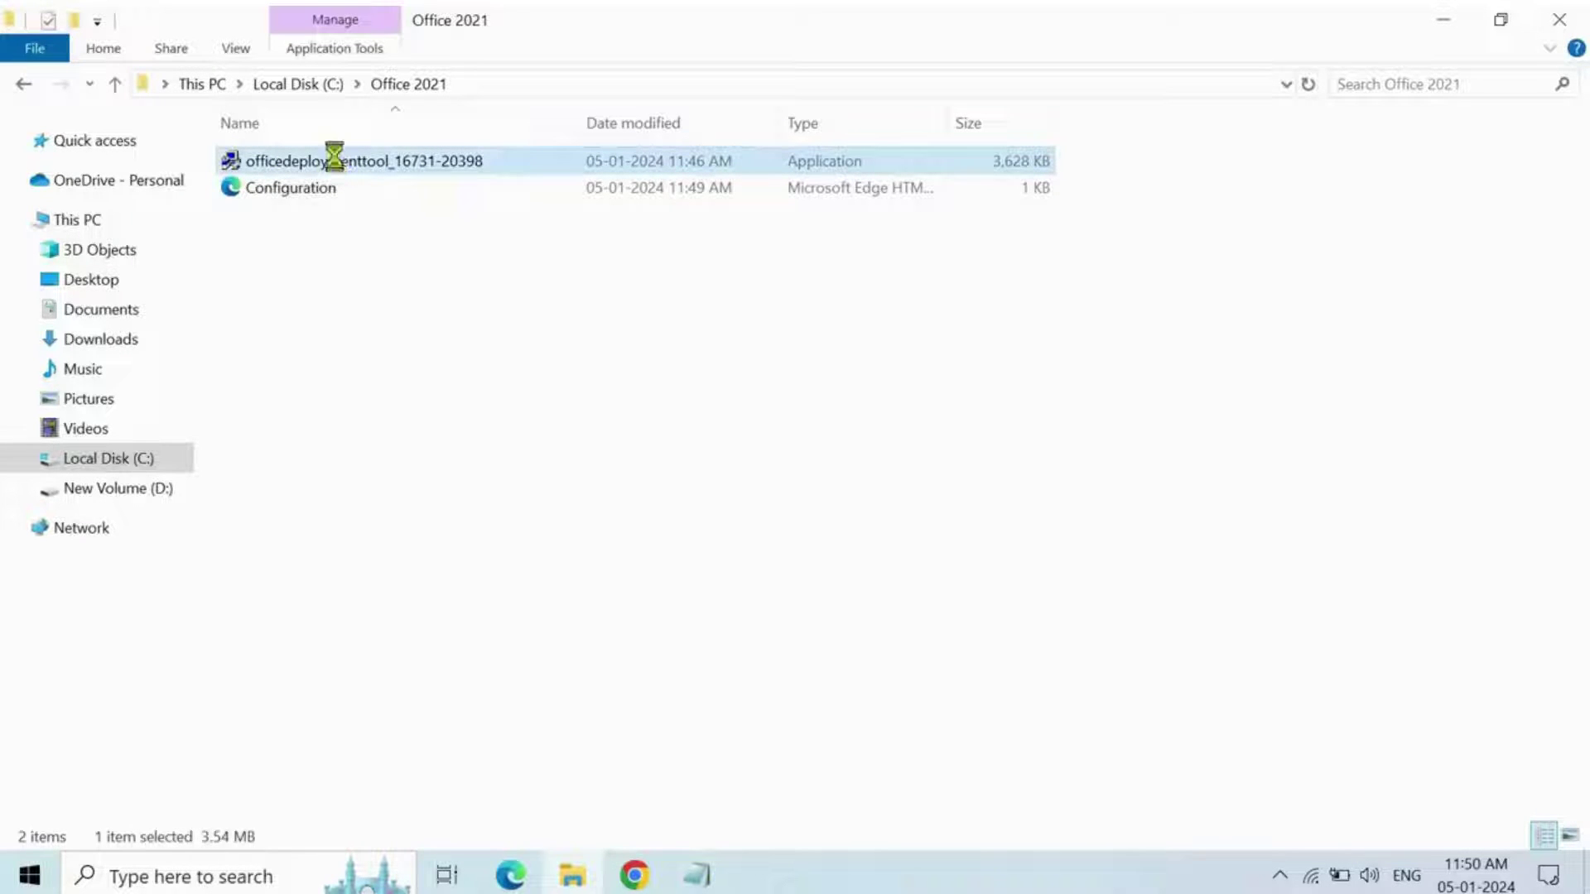
right_click(340, 165)
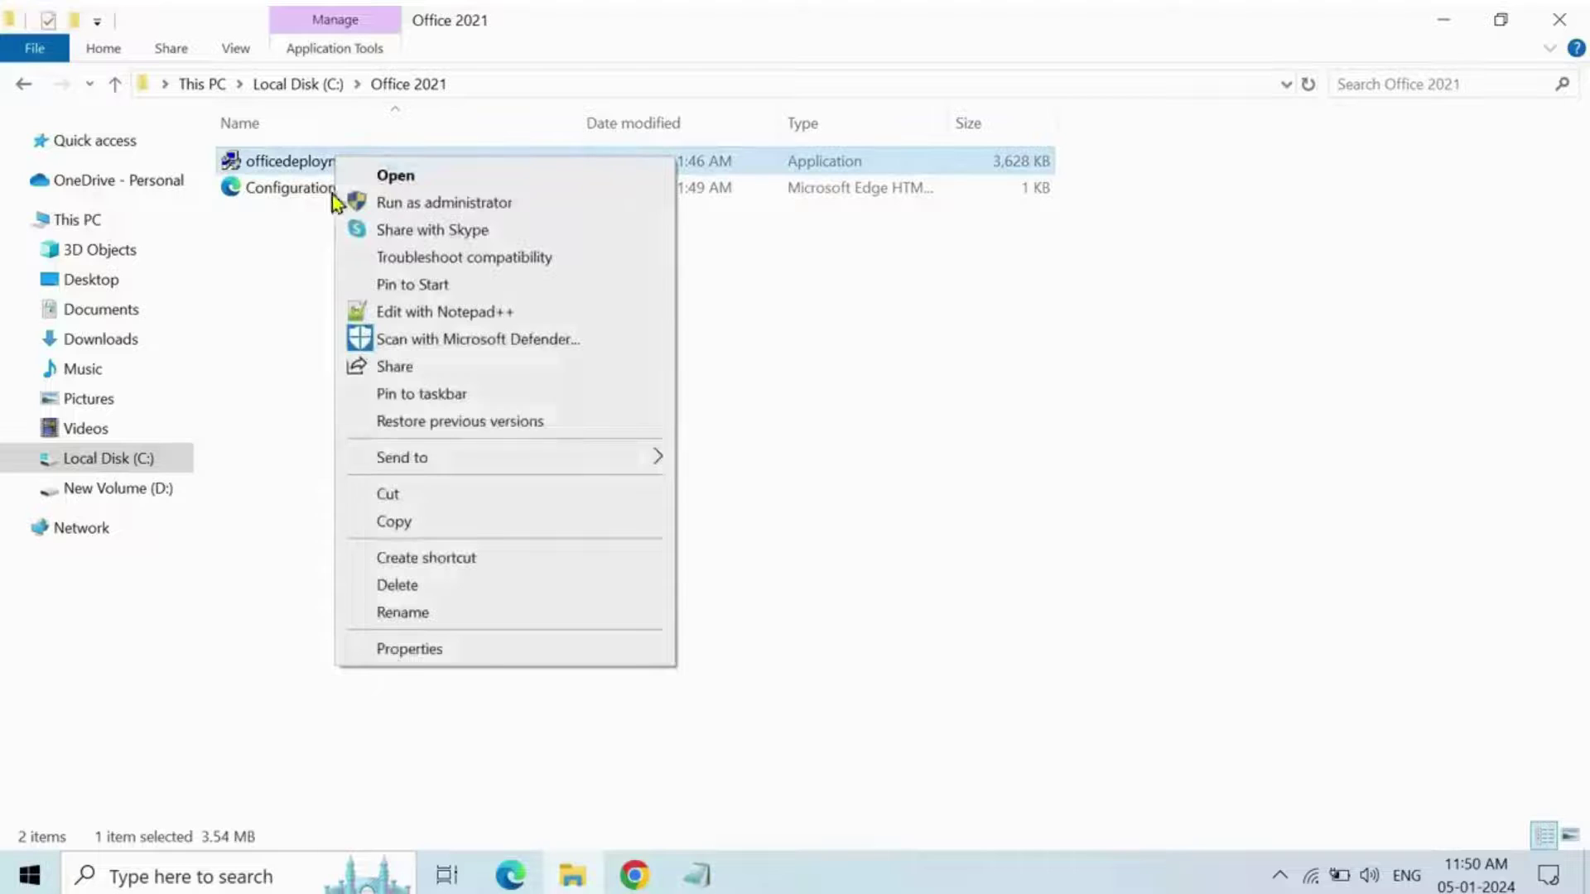
left_click(462, 205)
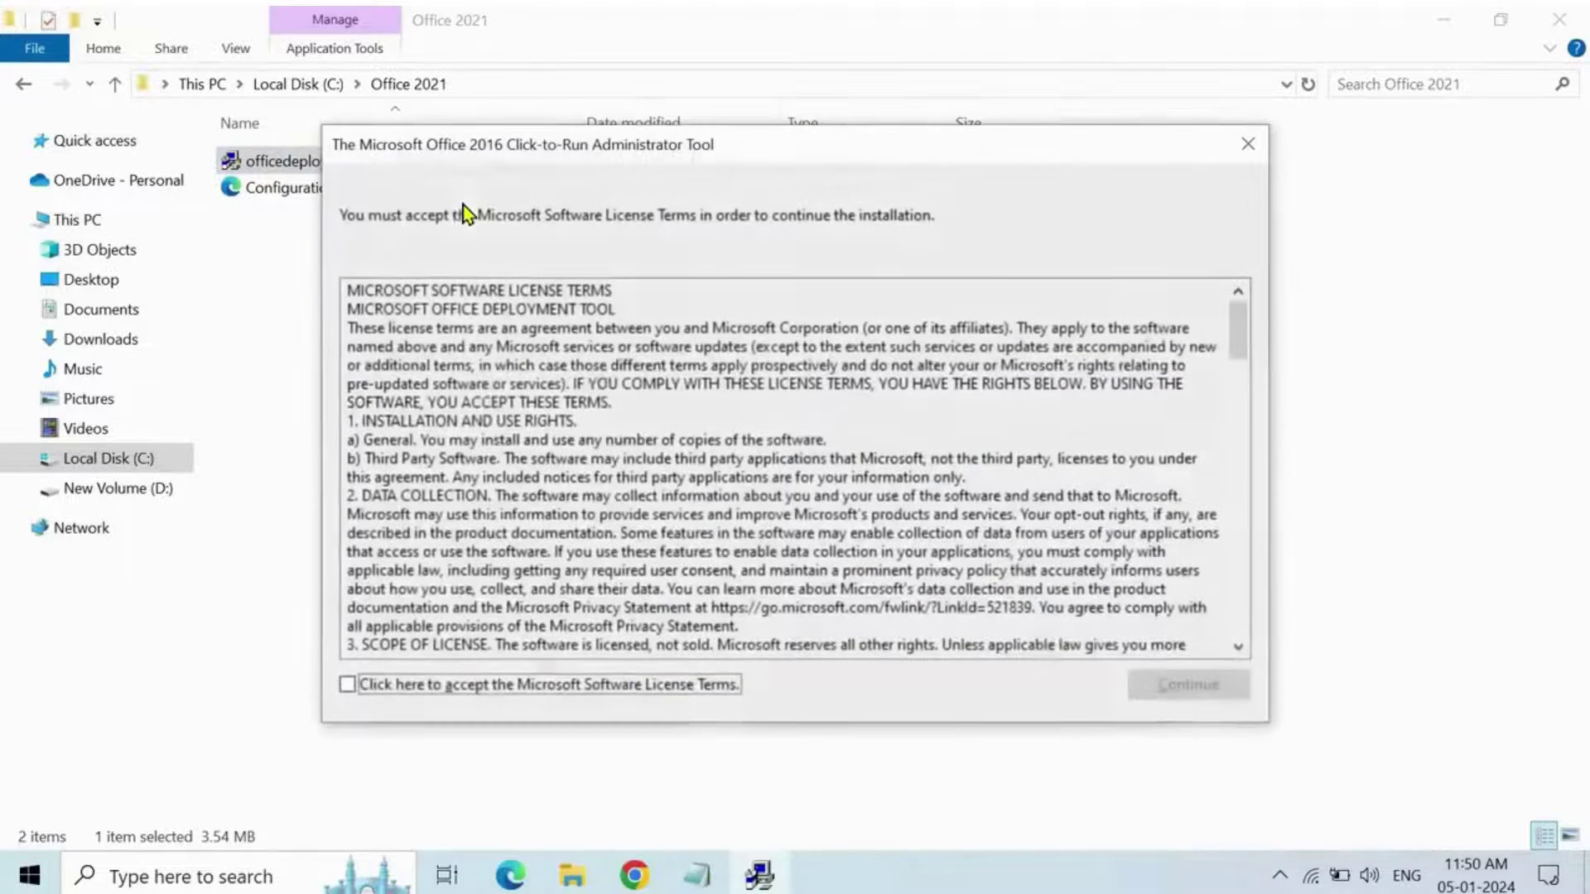
left_click(349, 690)
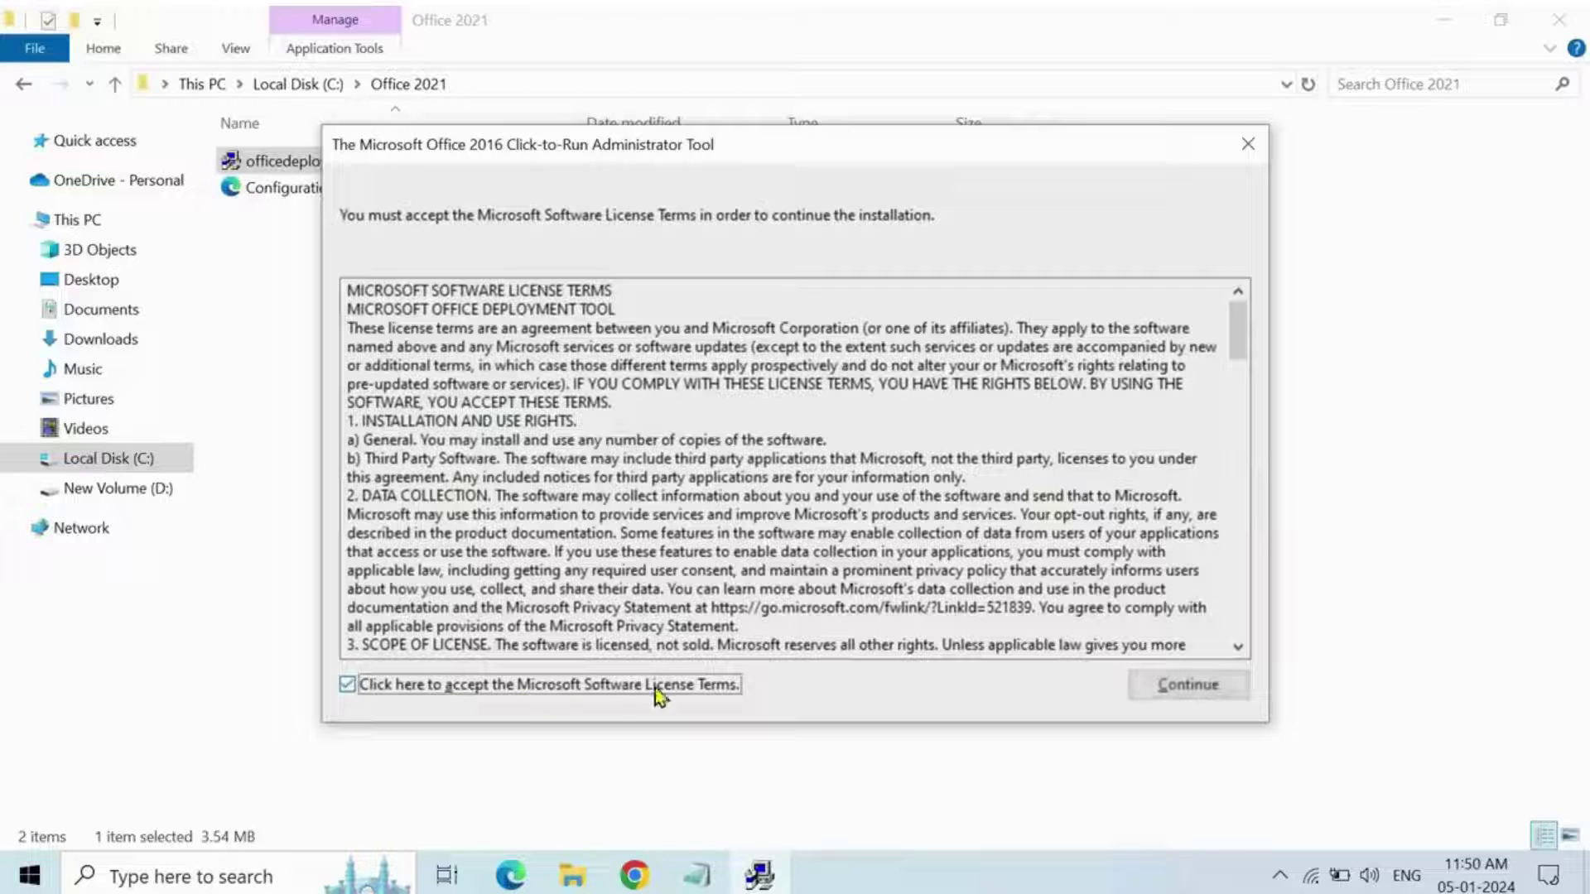
left_click(1174, 688)
key("ctrl+a")
left_click(443, 257)
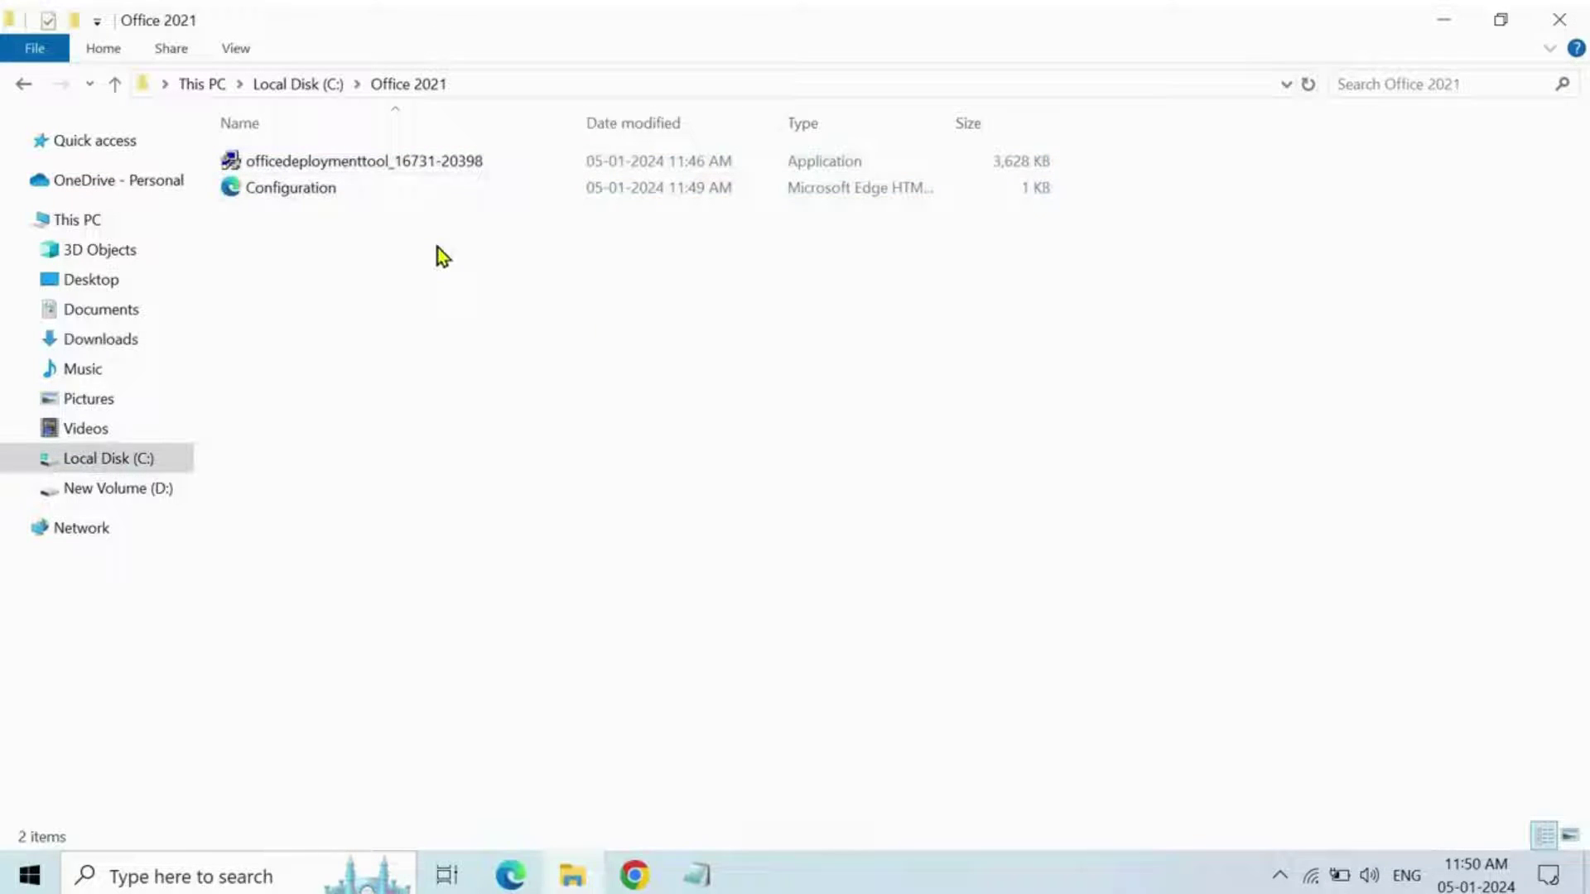
double_click(277, 162)
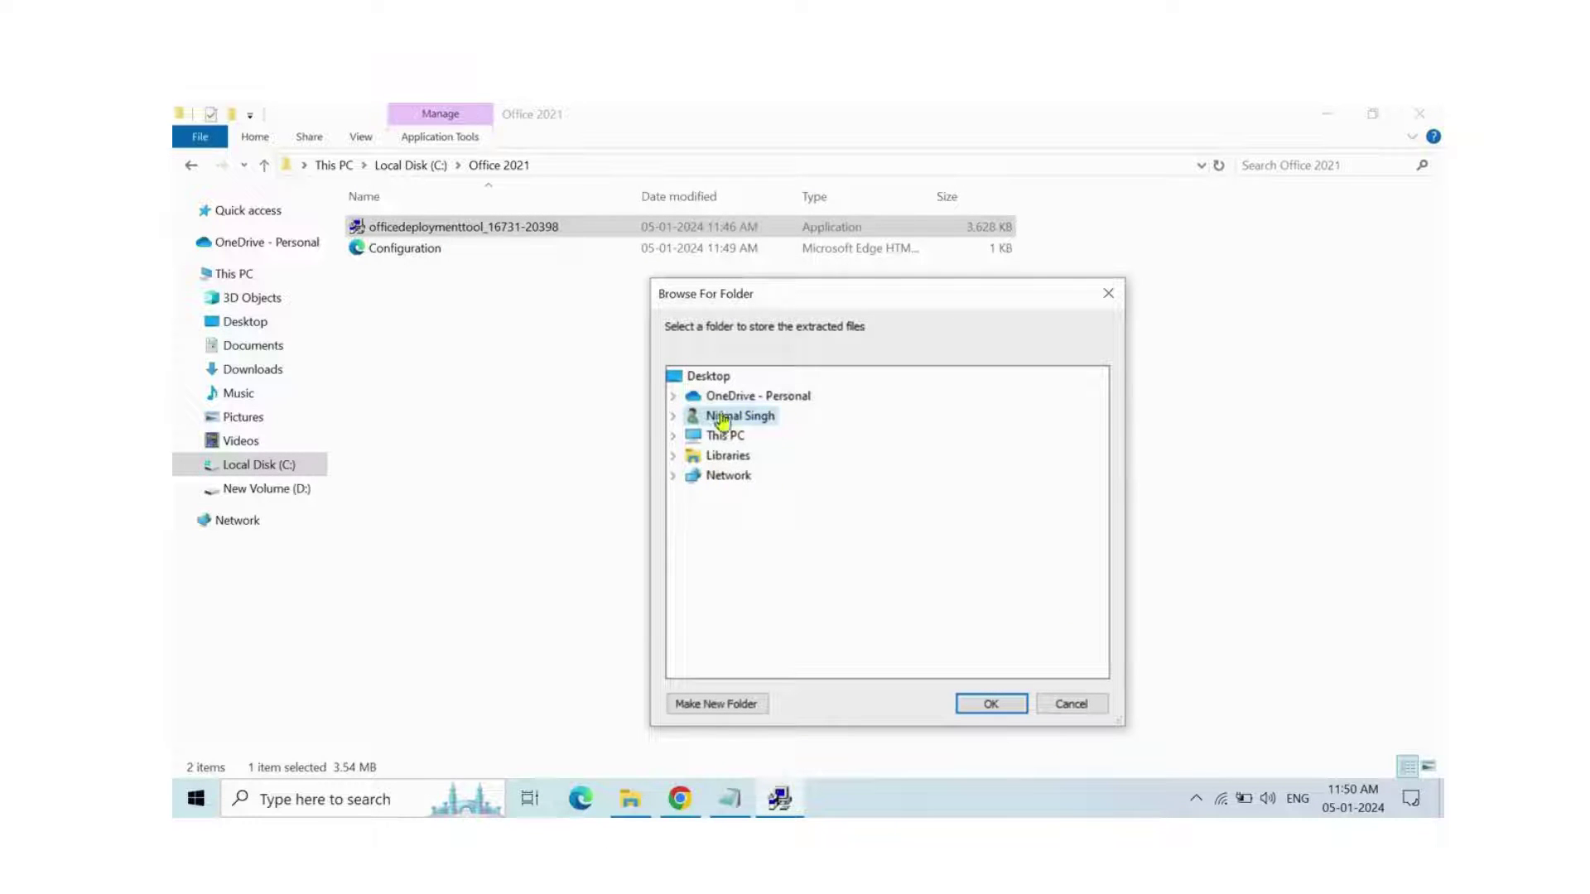
- Extract the deployment tool files into the Office 2021 folder on Local Disk (C:) and dismiss the completion message
left_click(674, 438)
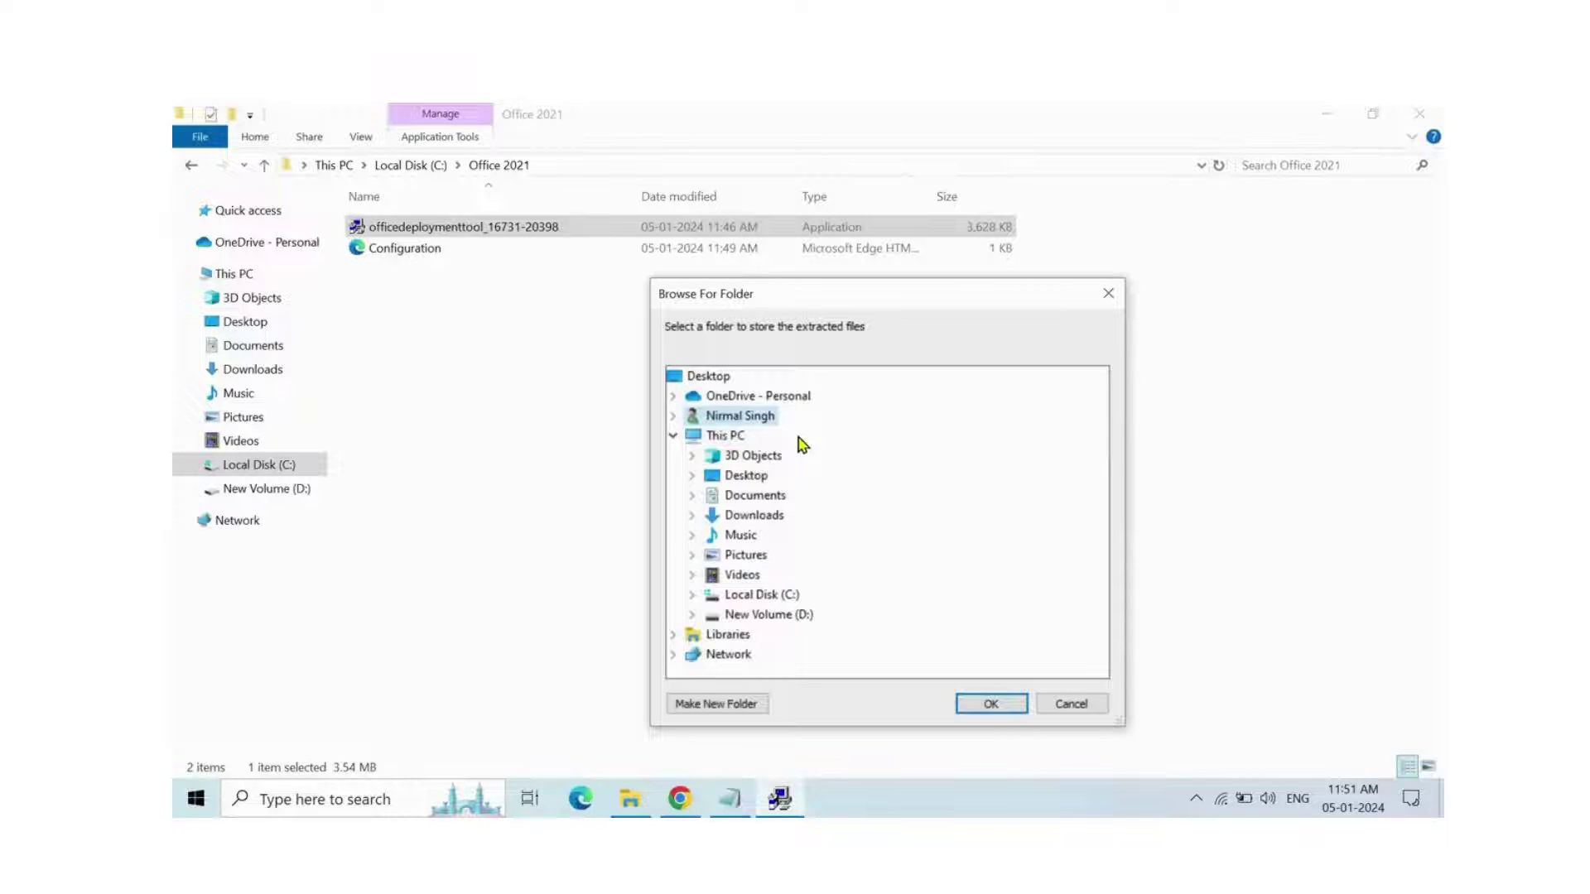
left_click(718, 439)
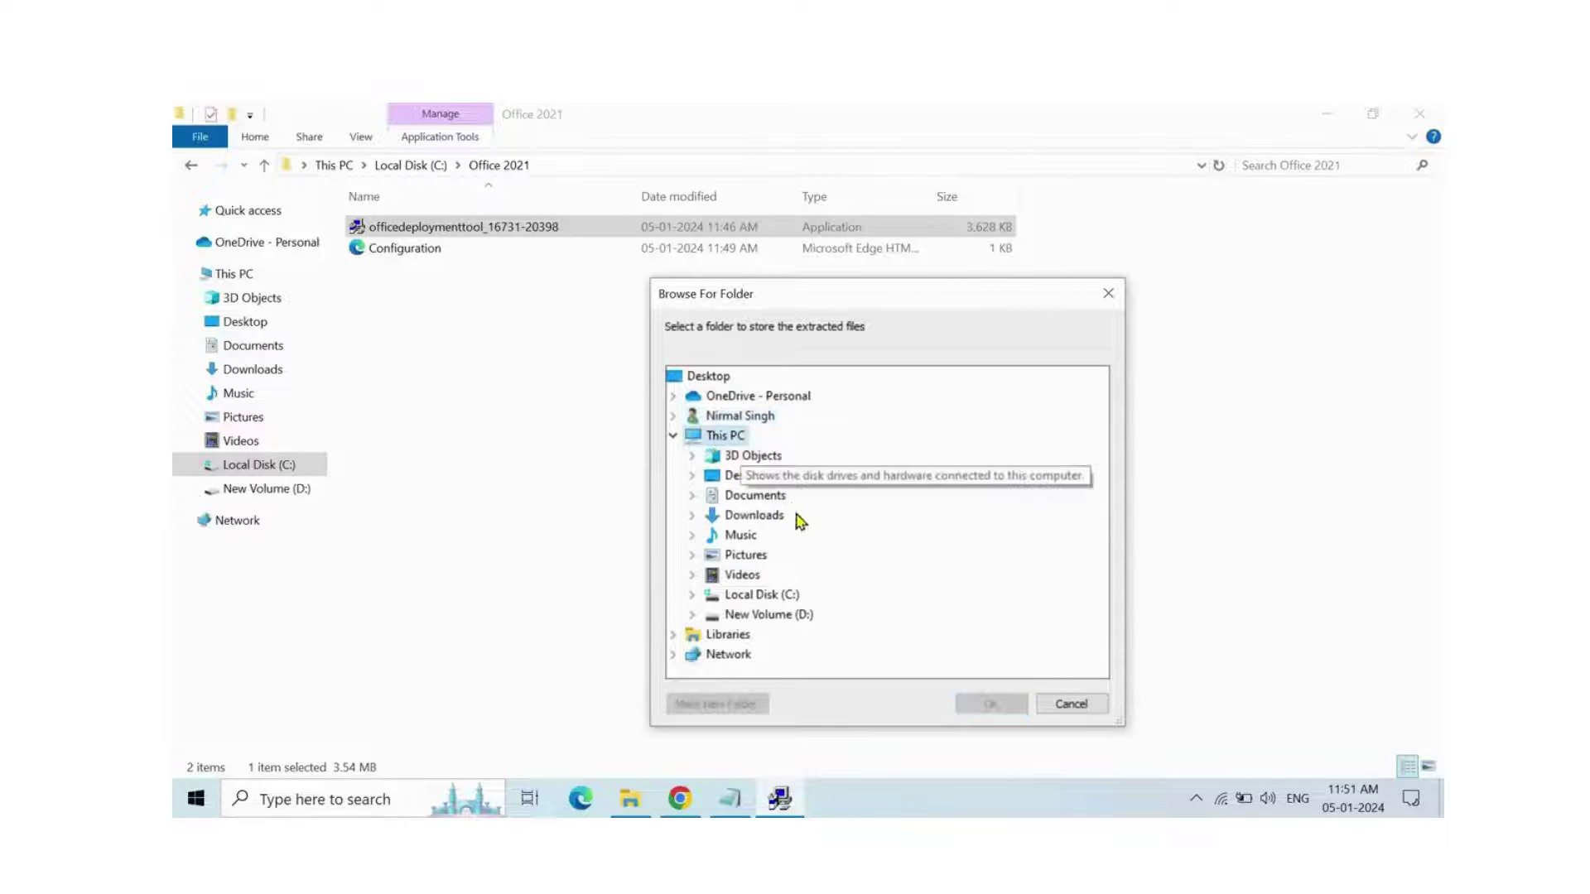
double_click(774, 596)
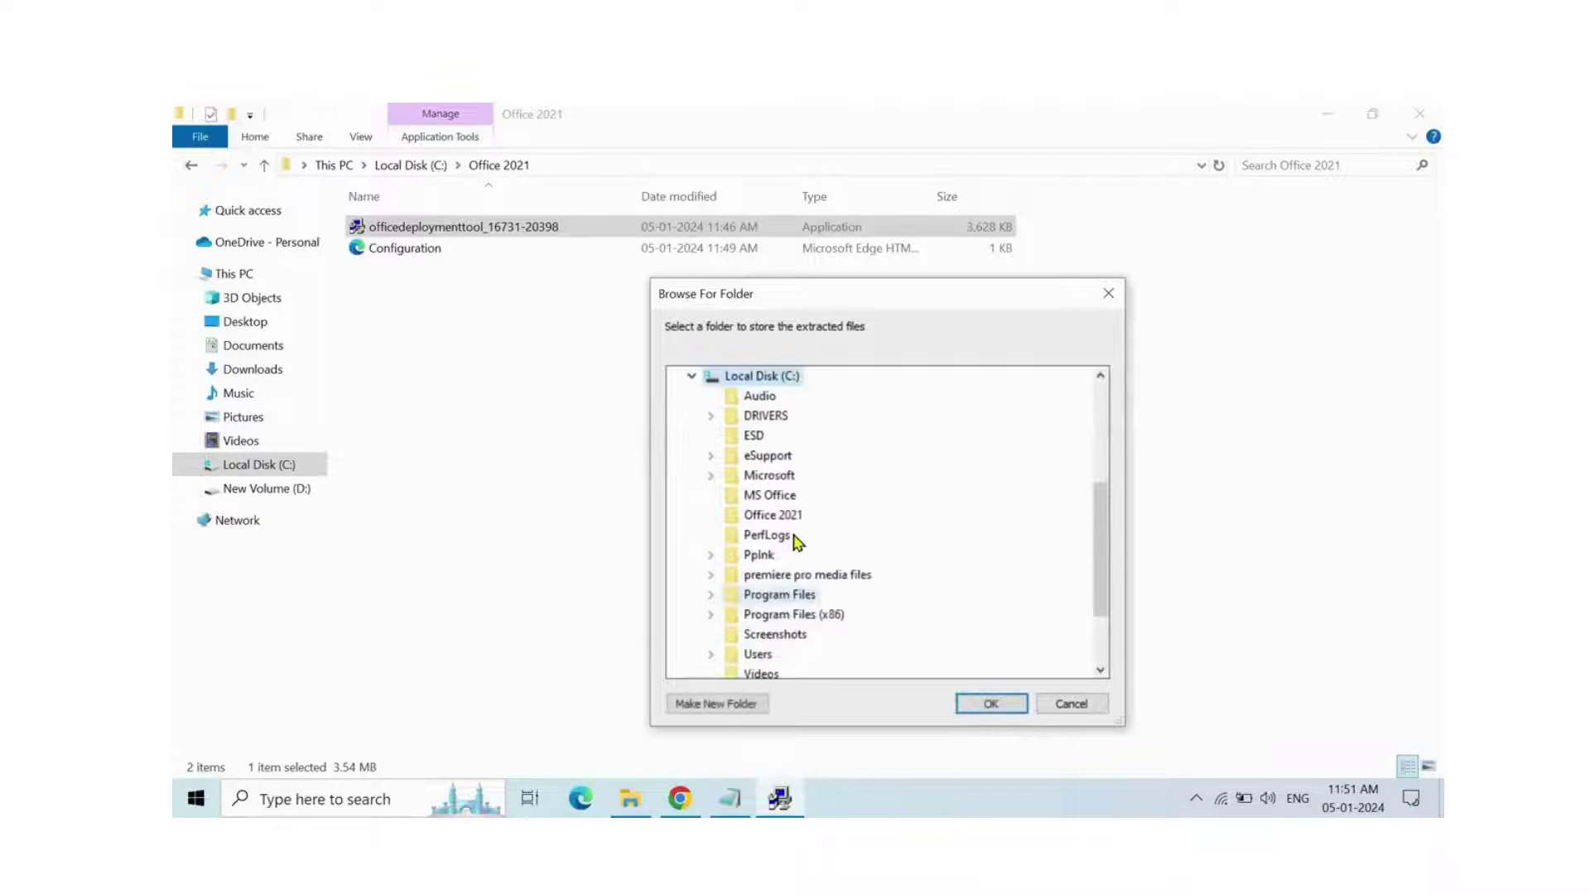
scroll(787, 534, "down", 1)
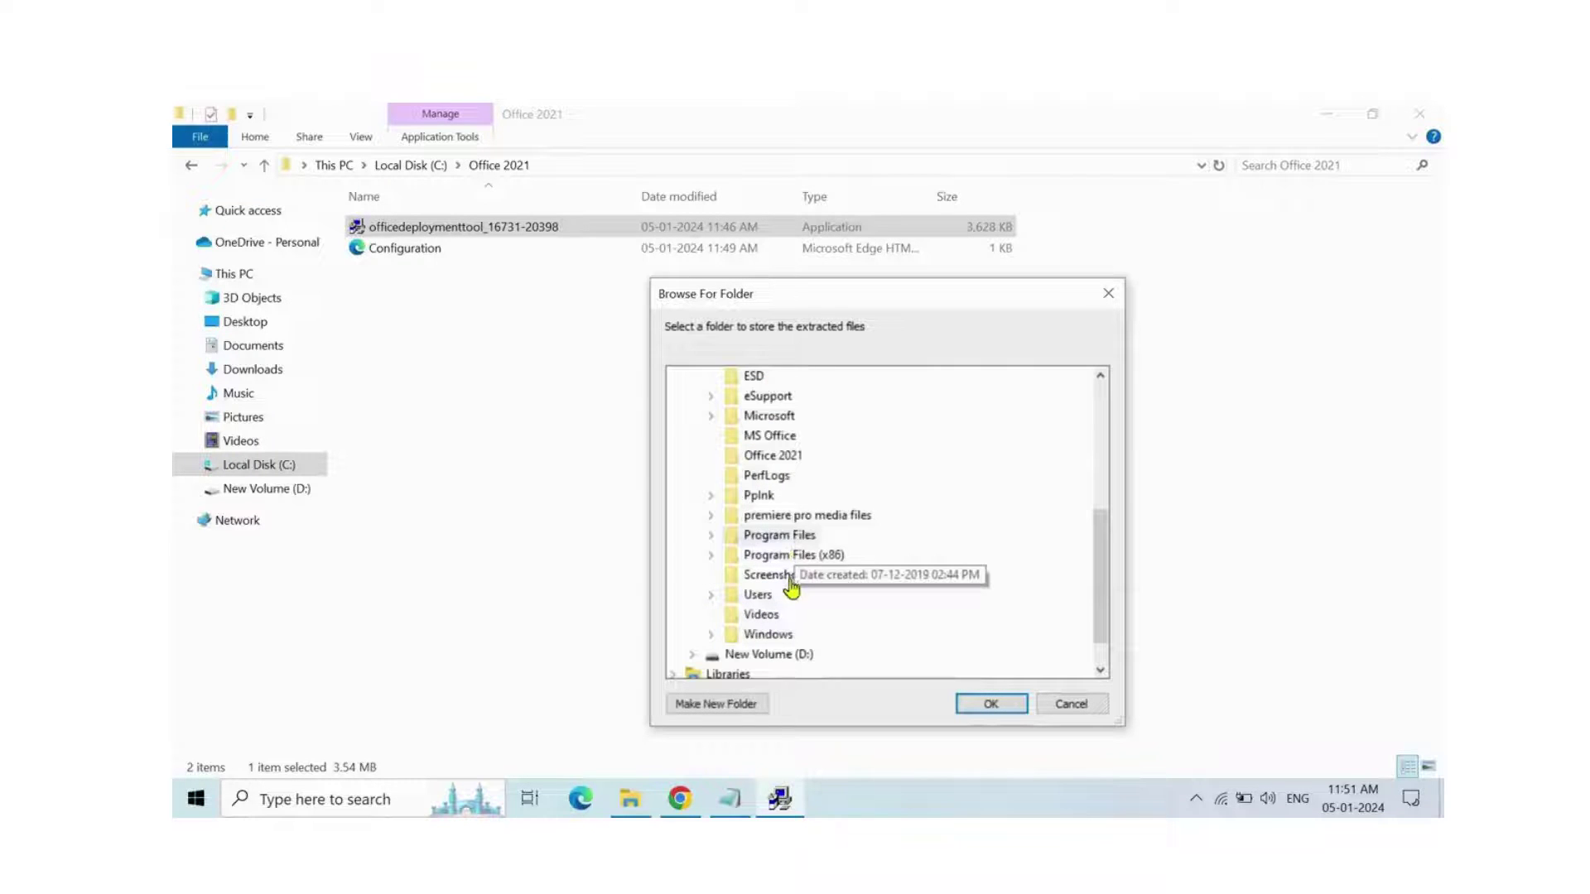
left_click(787, 458)
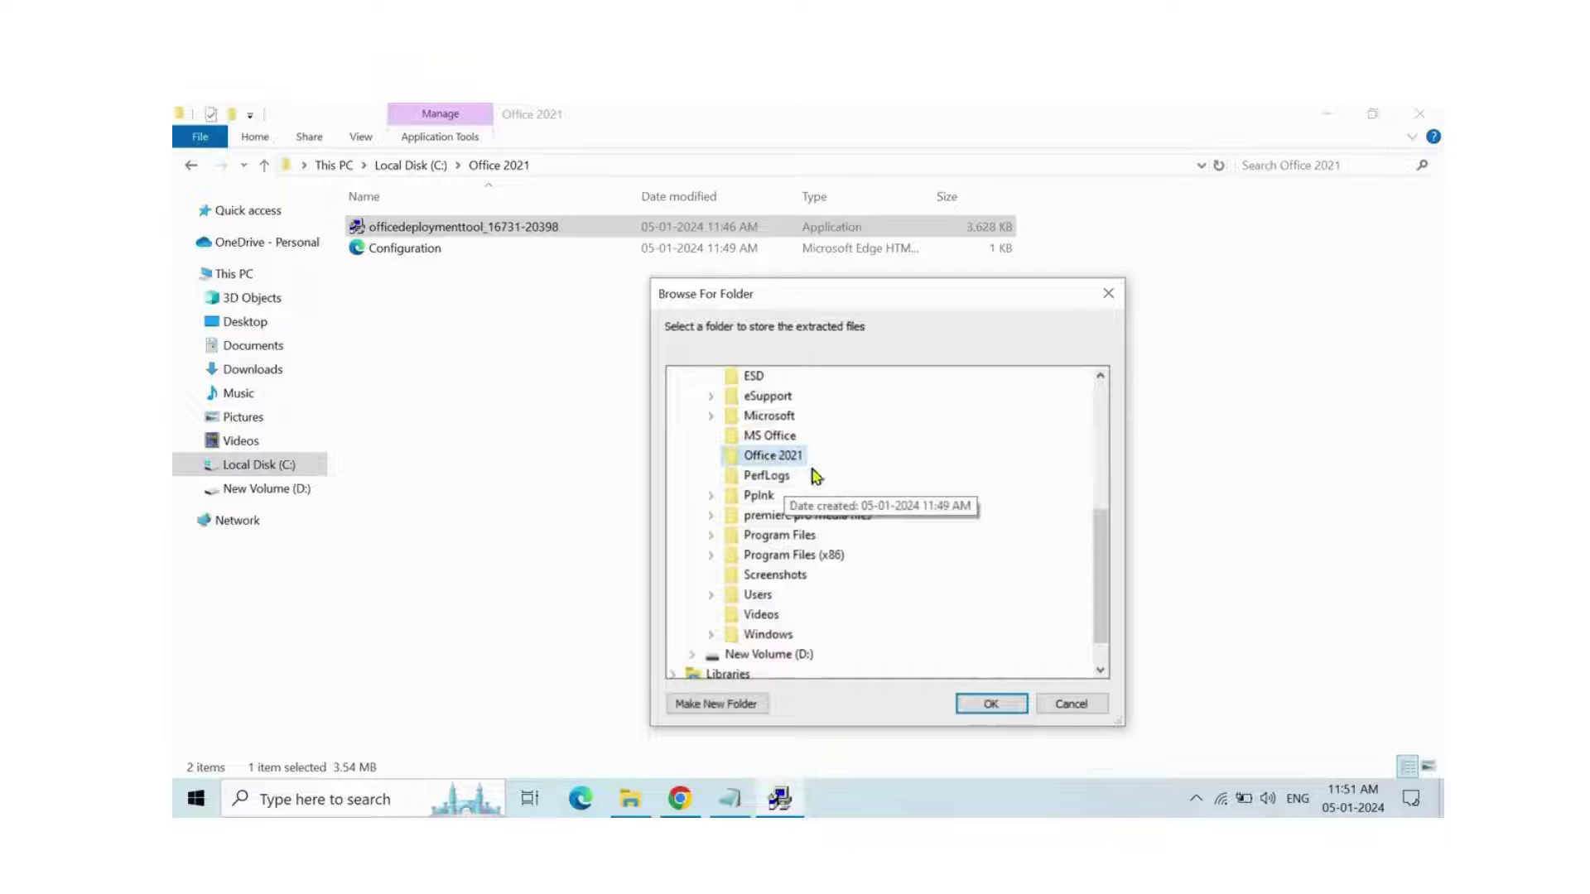
left_click(985, 704)
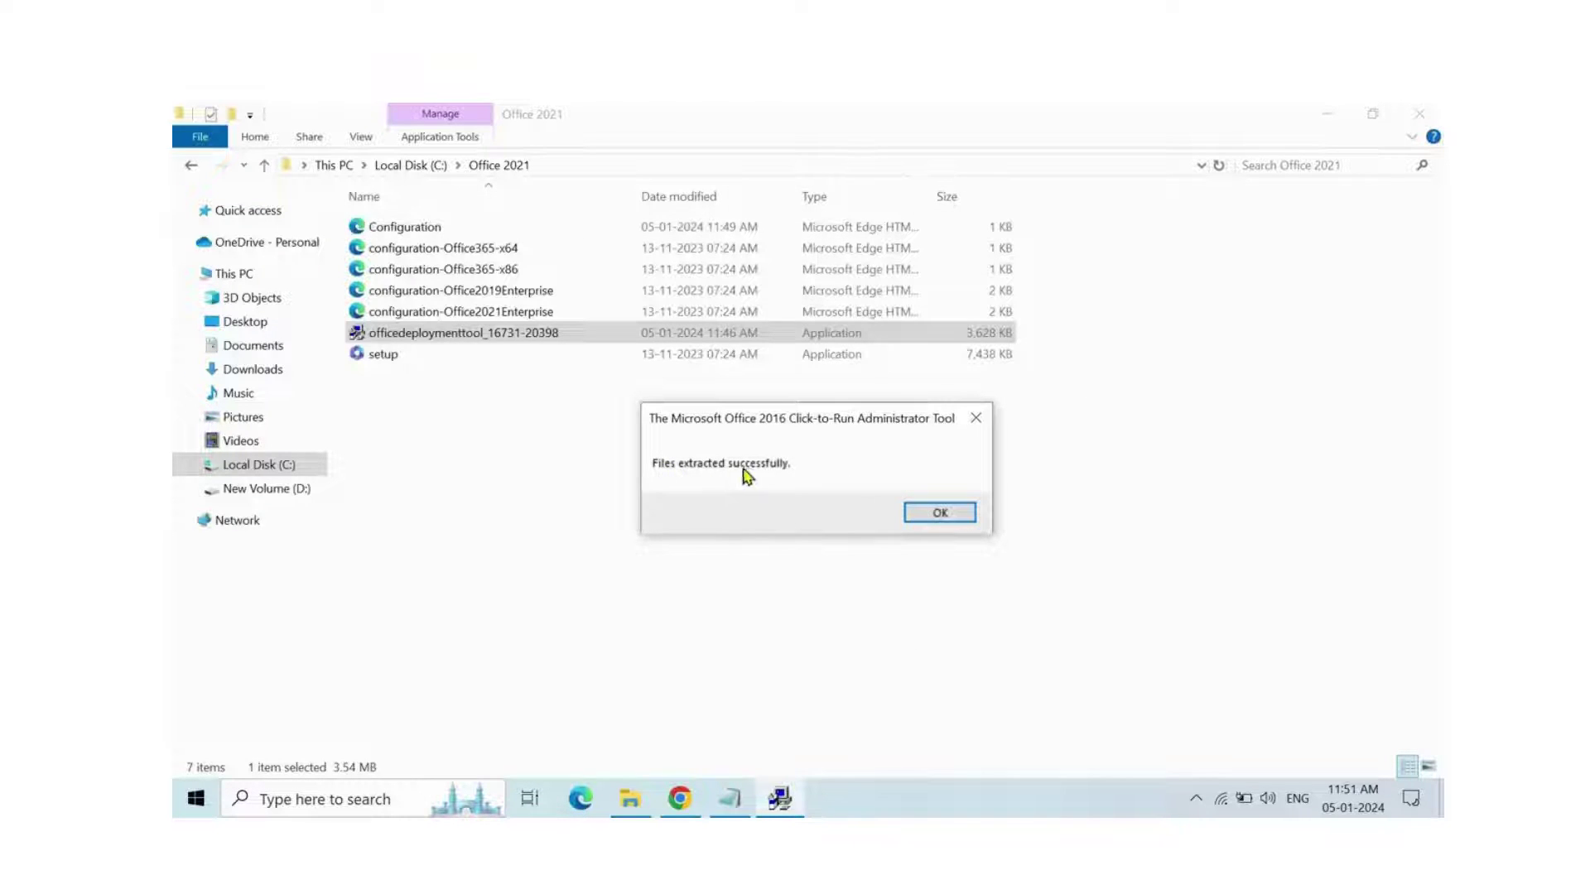
left_click(939, 513)
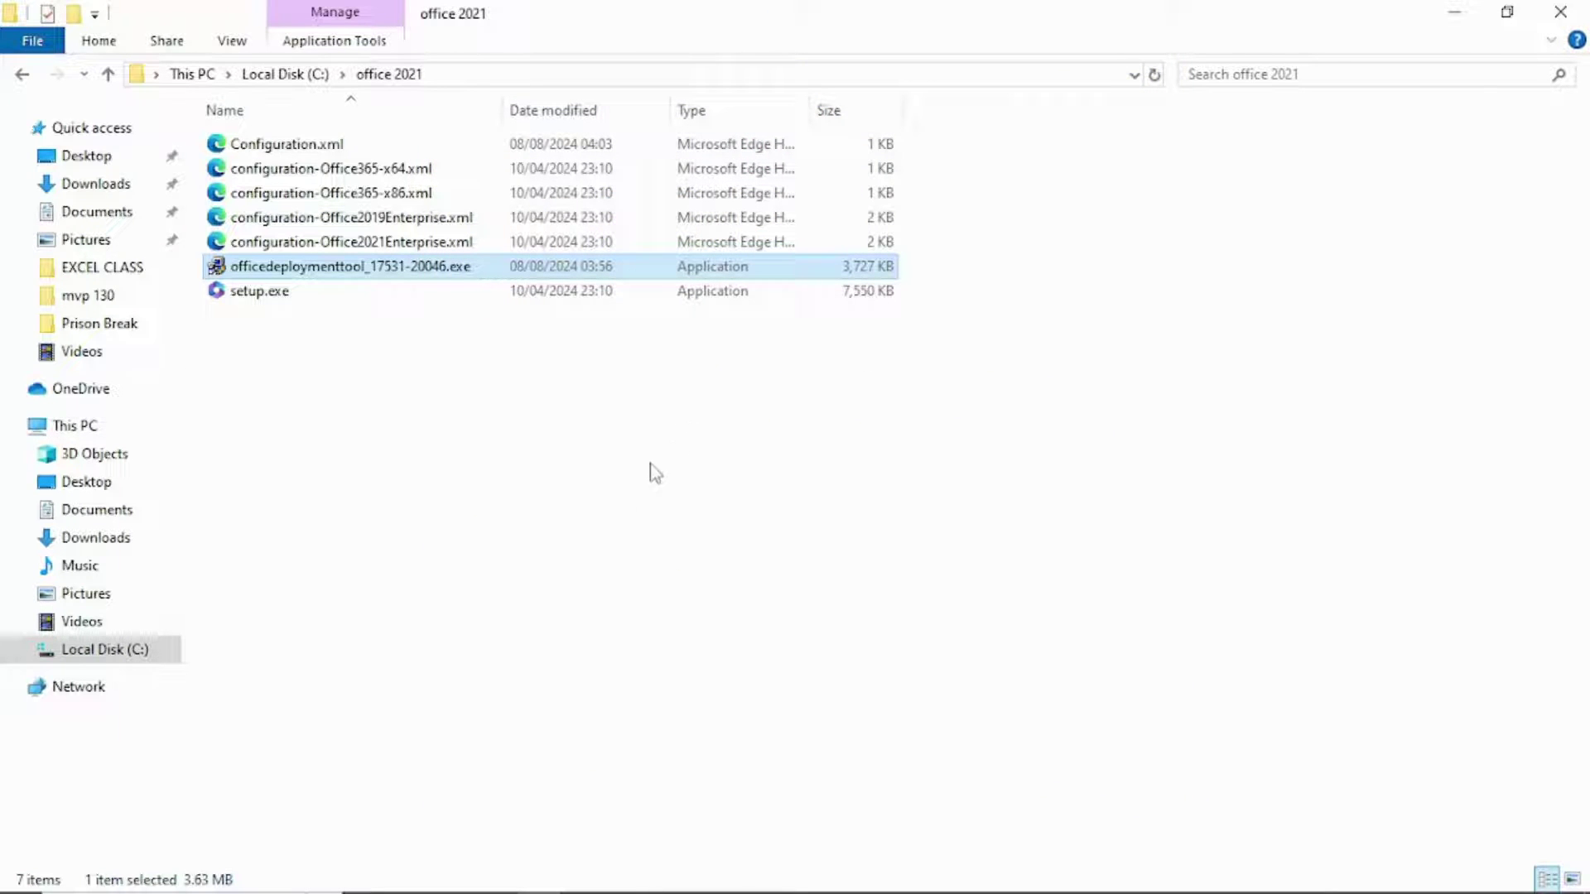
- Open Command Prompt and change the directory to c:\office 2021
mouse_move(172, 876)
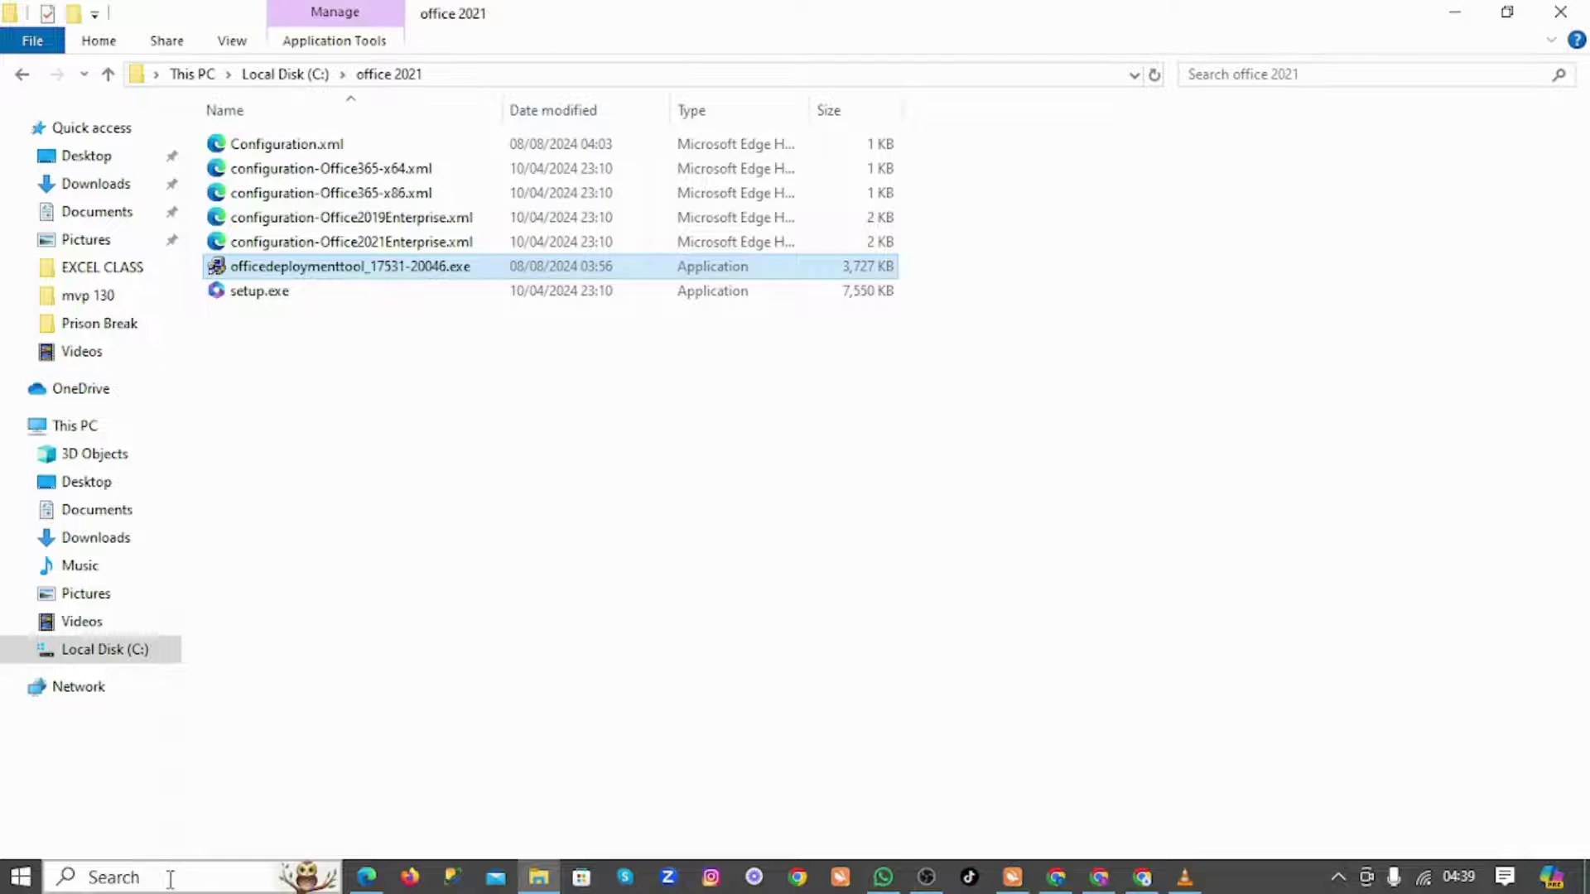
left_click(170, 878)
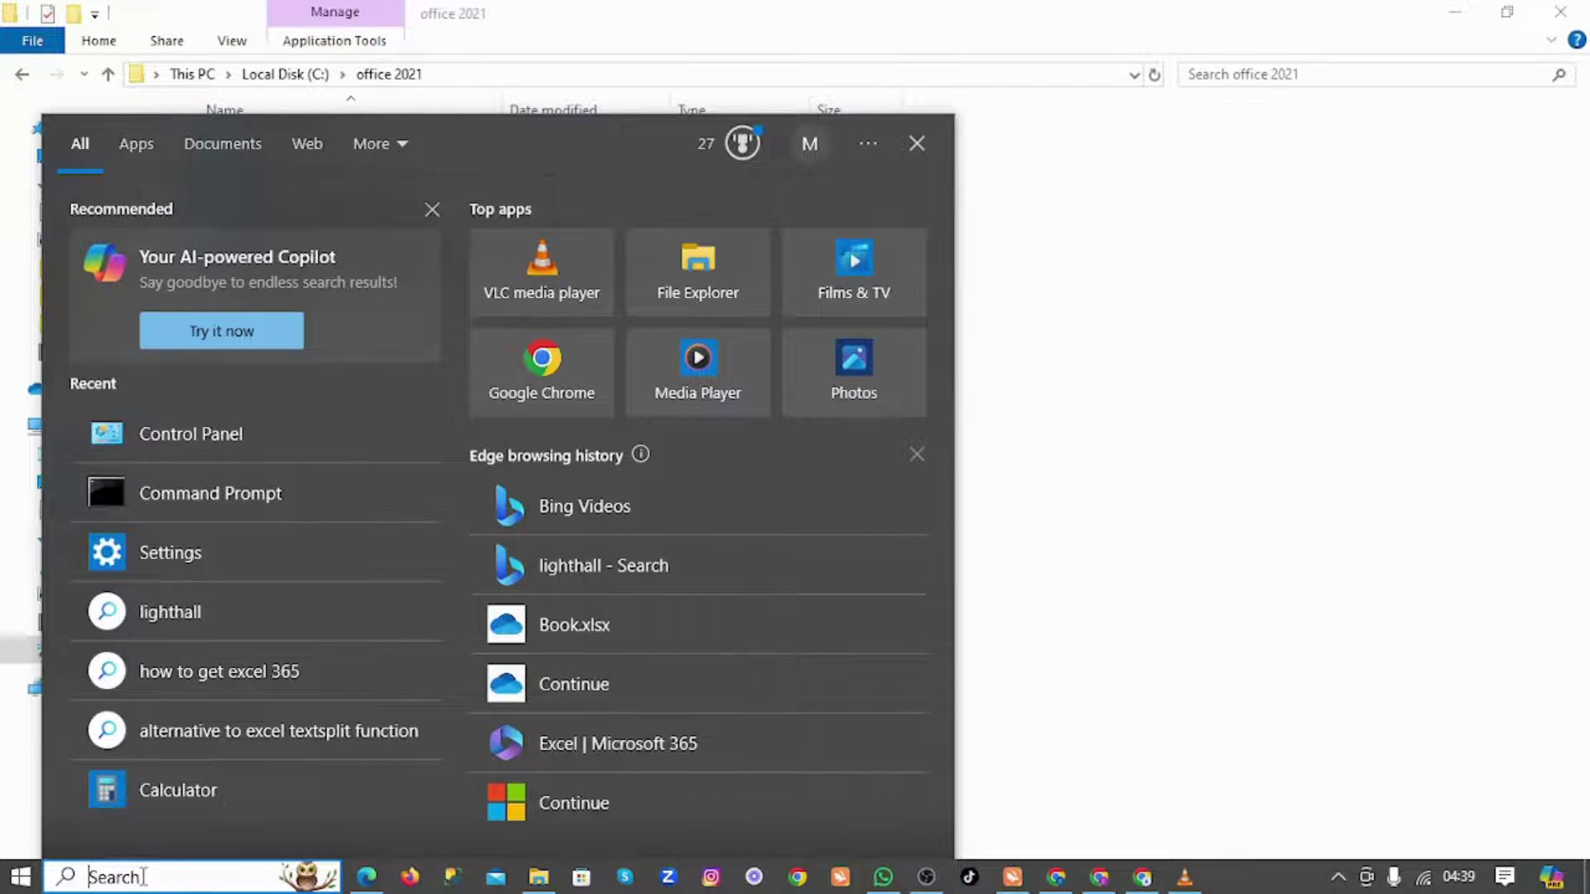
type("comma")
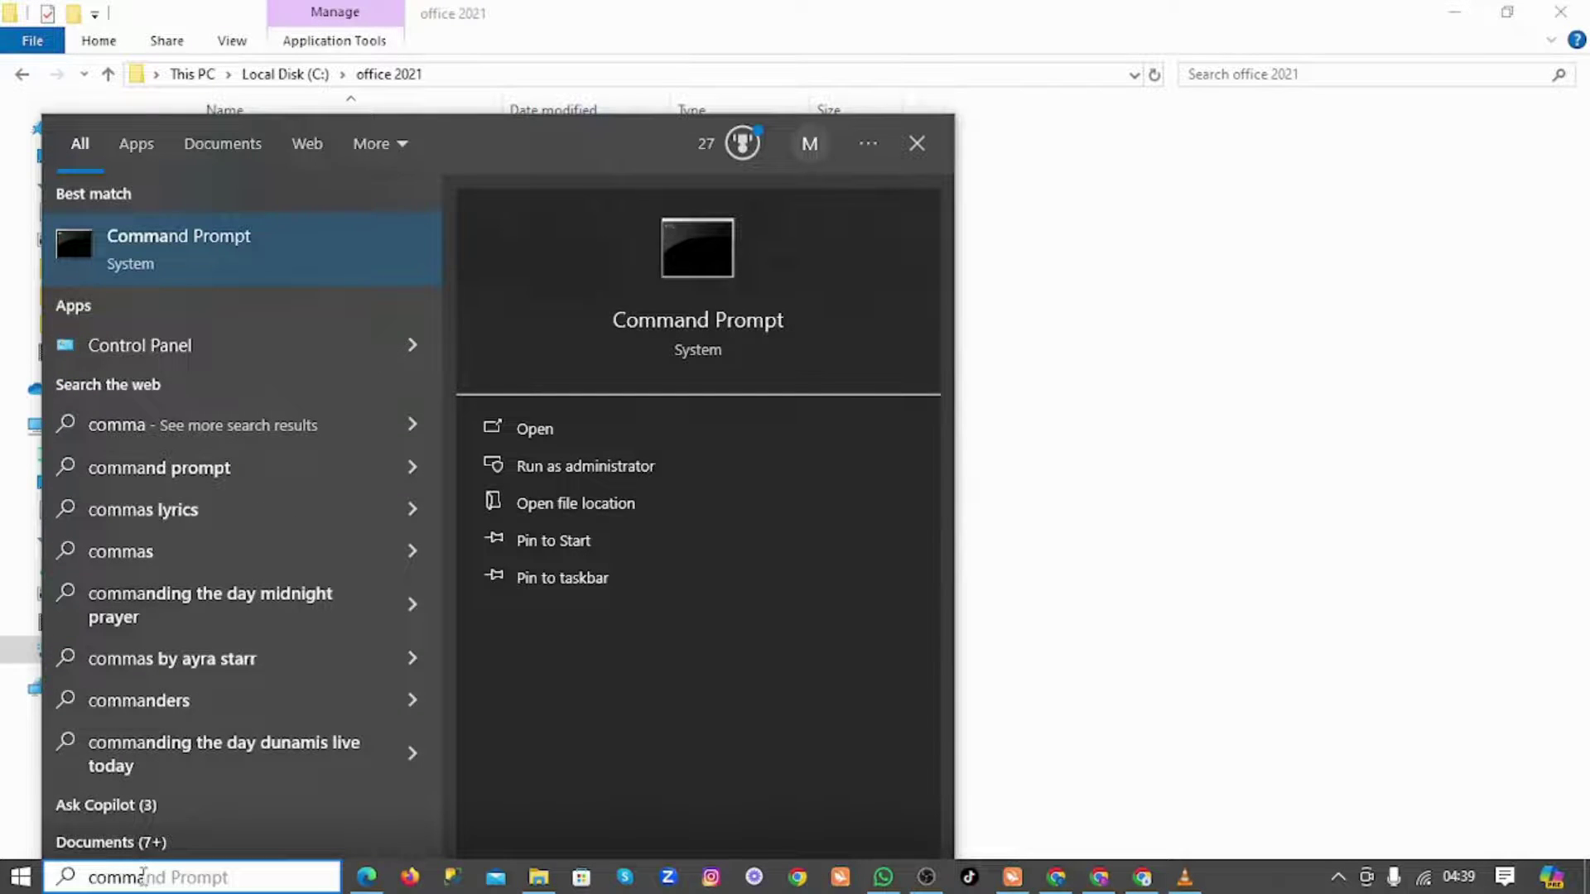
type("nd prom")
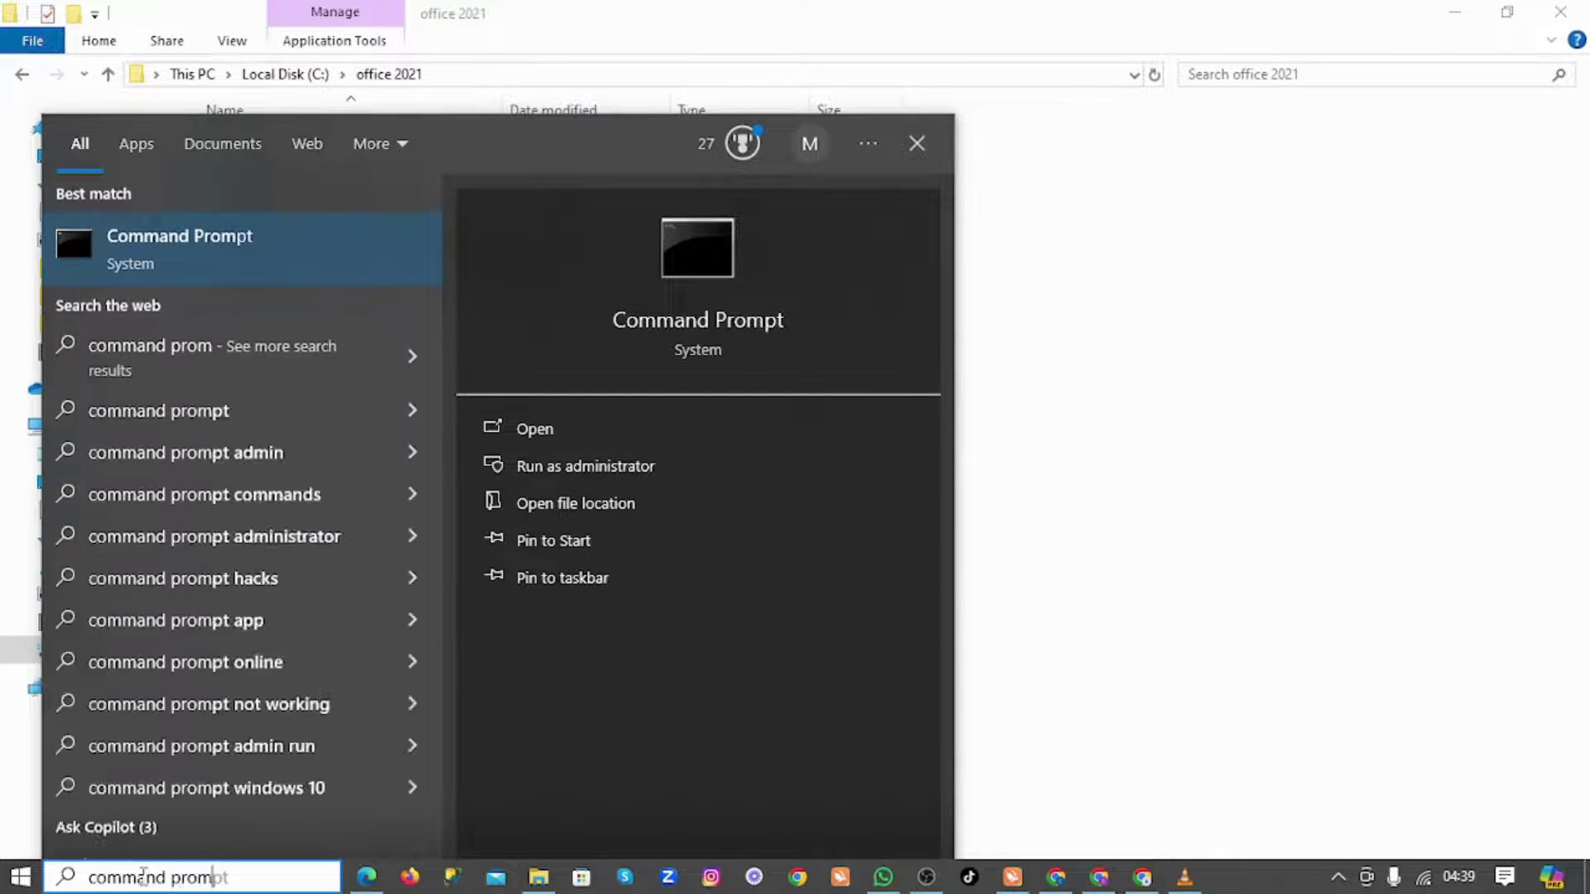
type("pt")
key("Return")
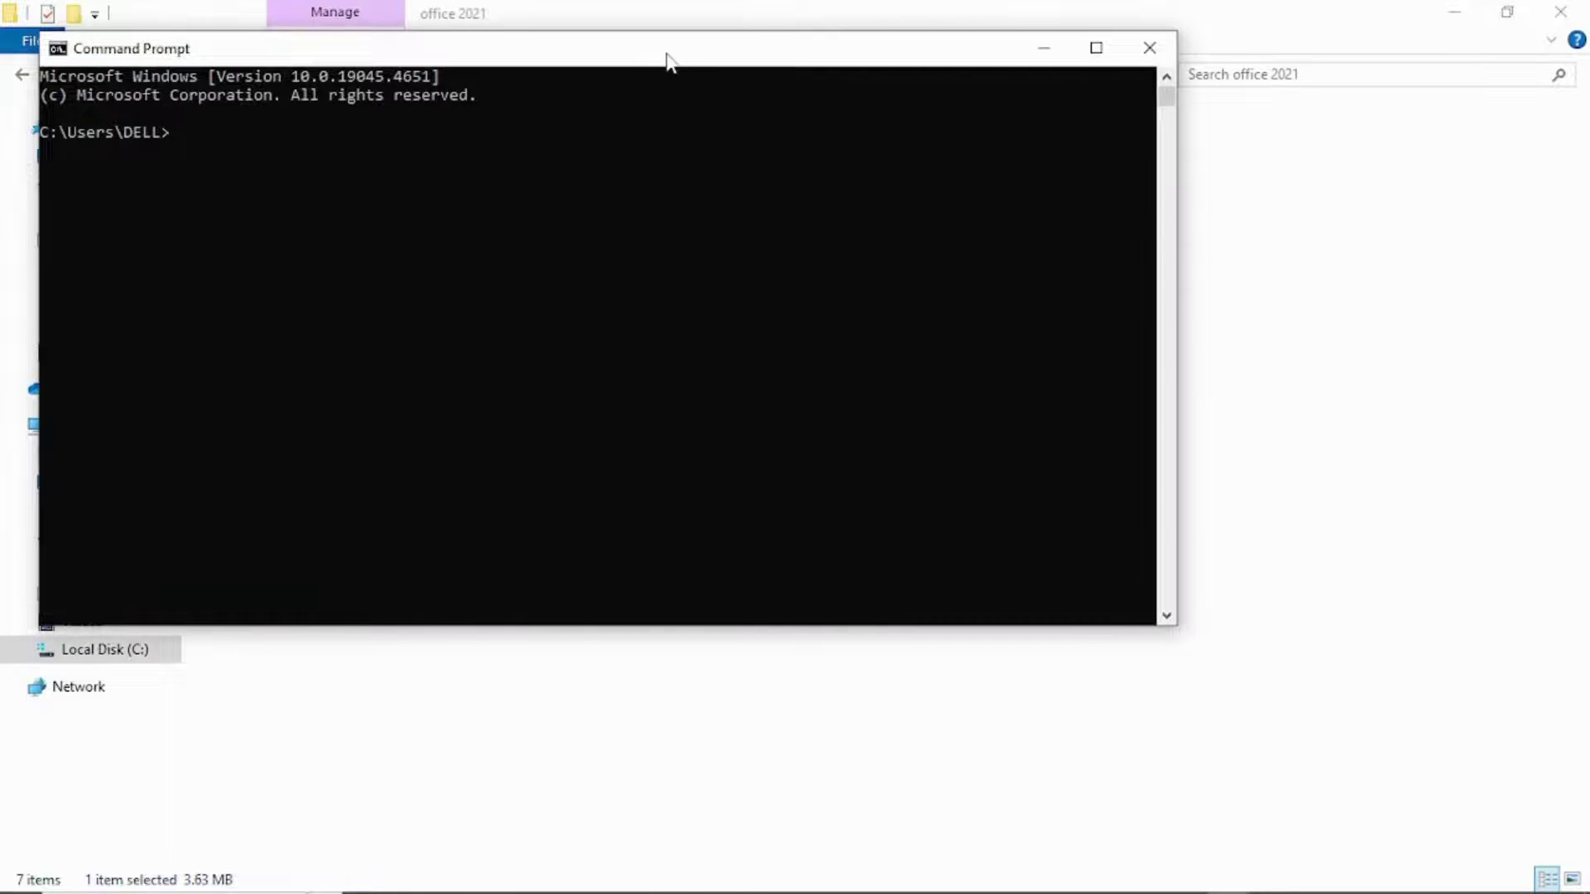
left_click_drag(669, 60, 798, 140)
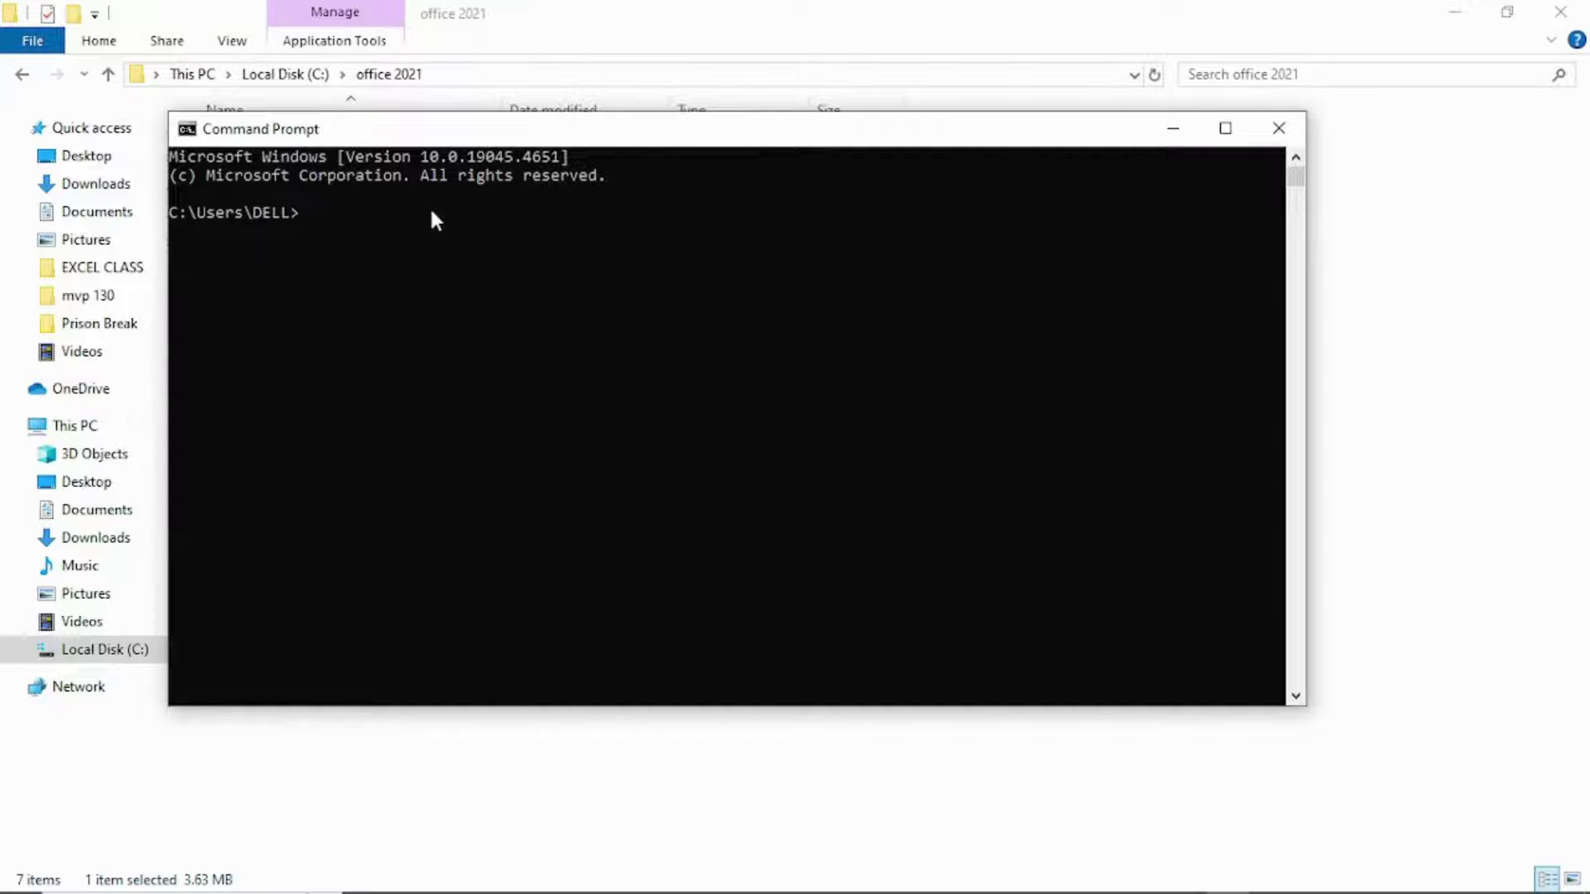
type("cd c:\\office 2021")
key("Return")
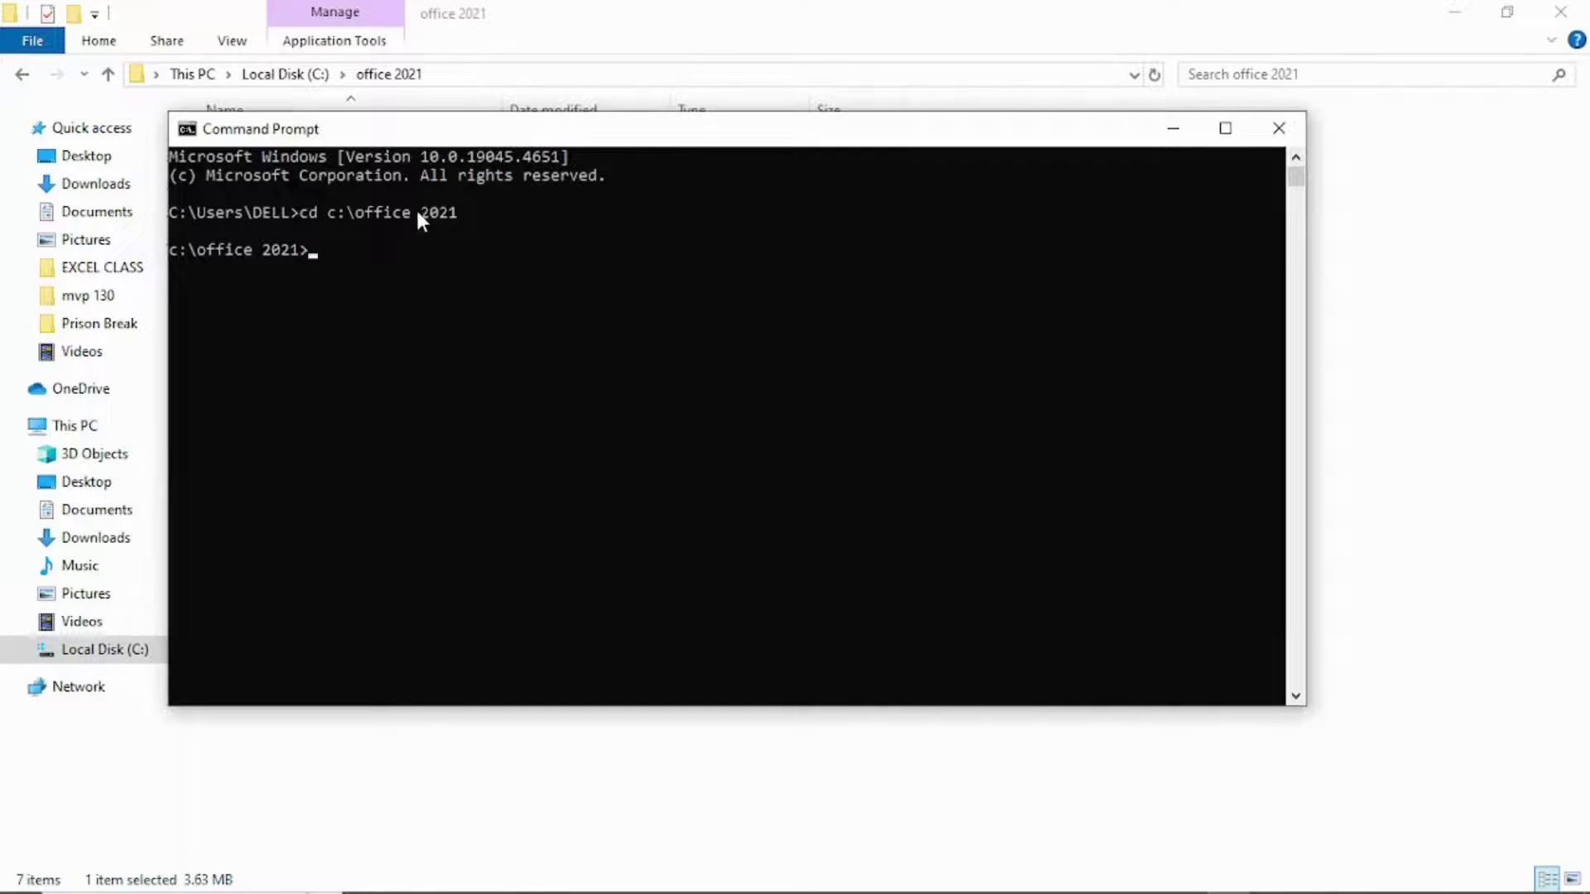
- Install Office from Command Prompt with the command setup.exe /configure configuration.xml
left_click_drag(550, 129, 793, 205)
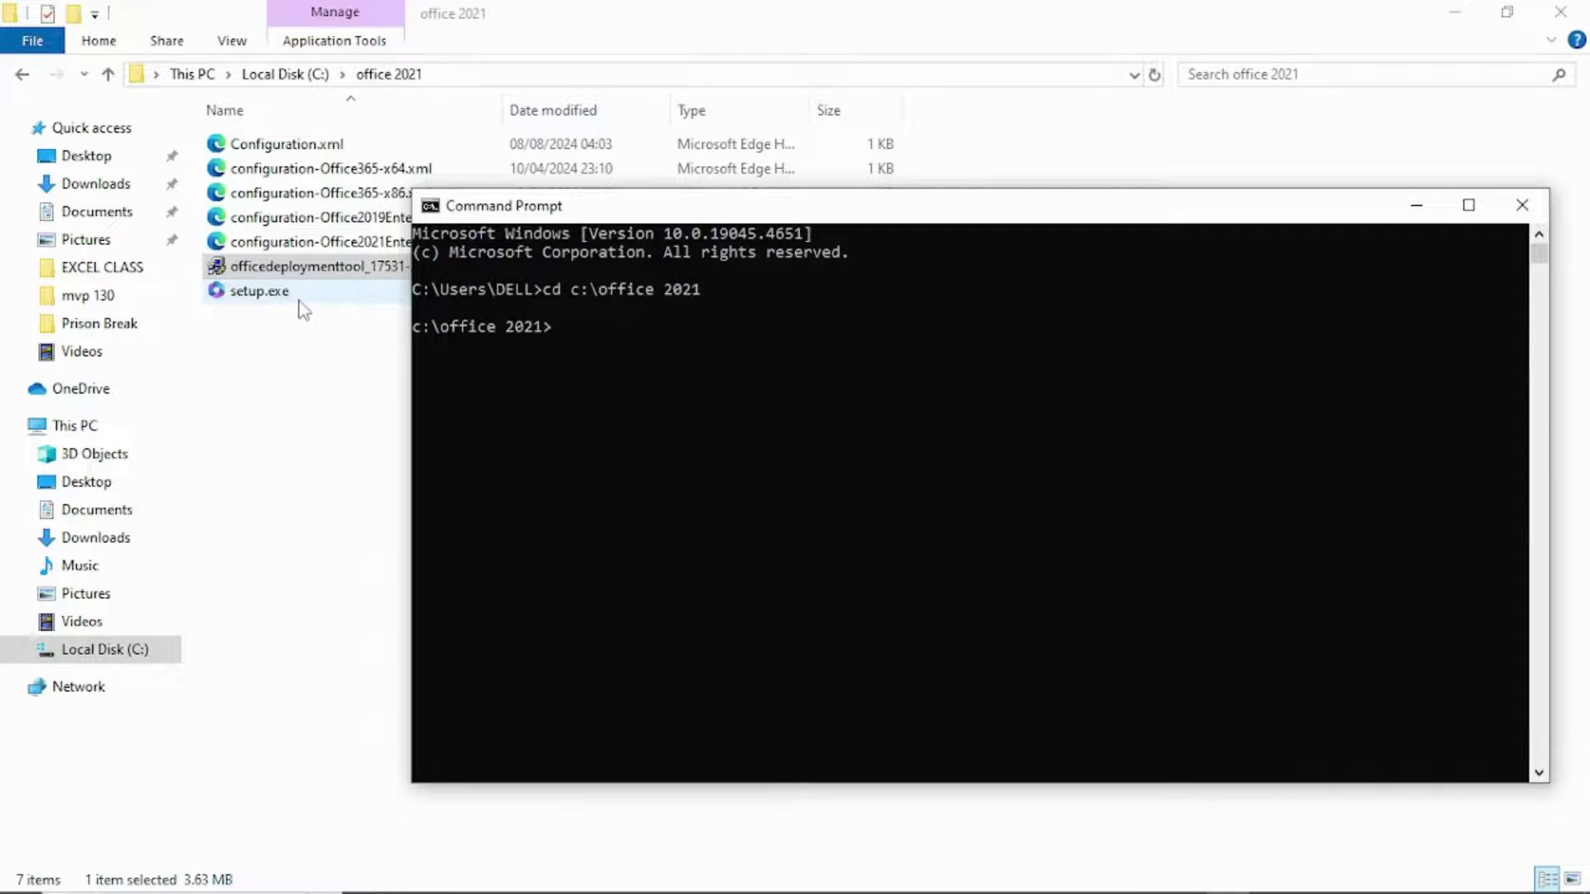
type("setup.")
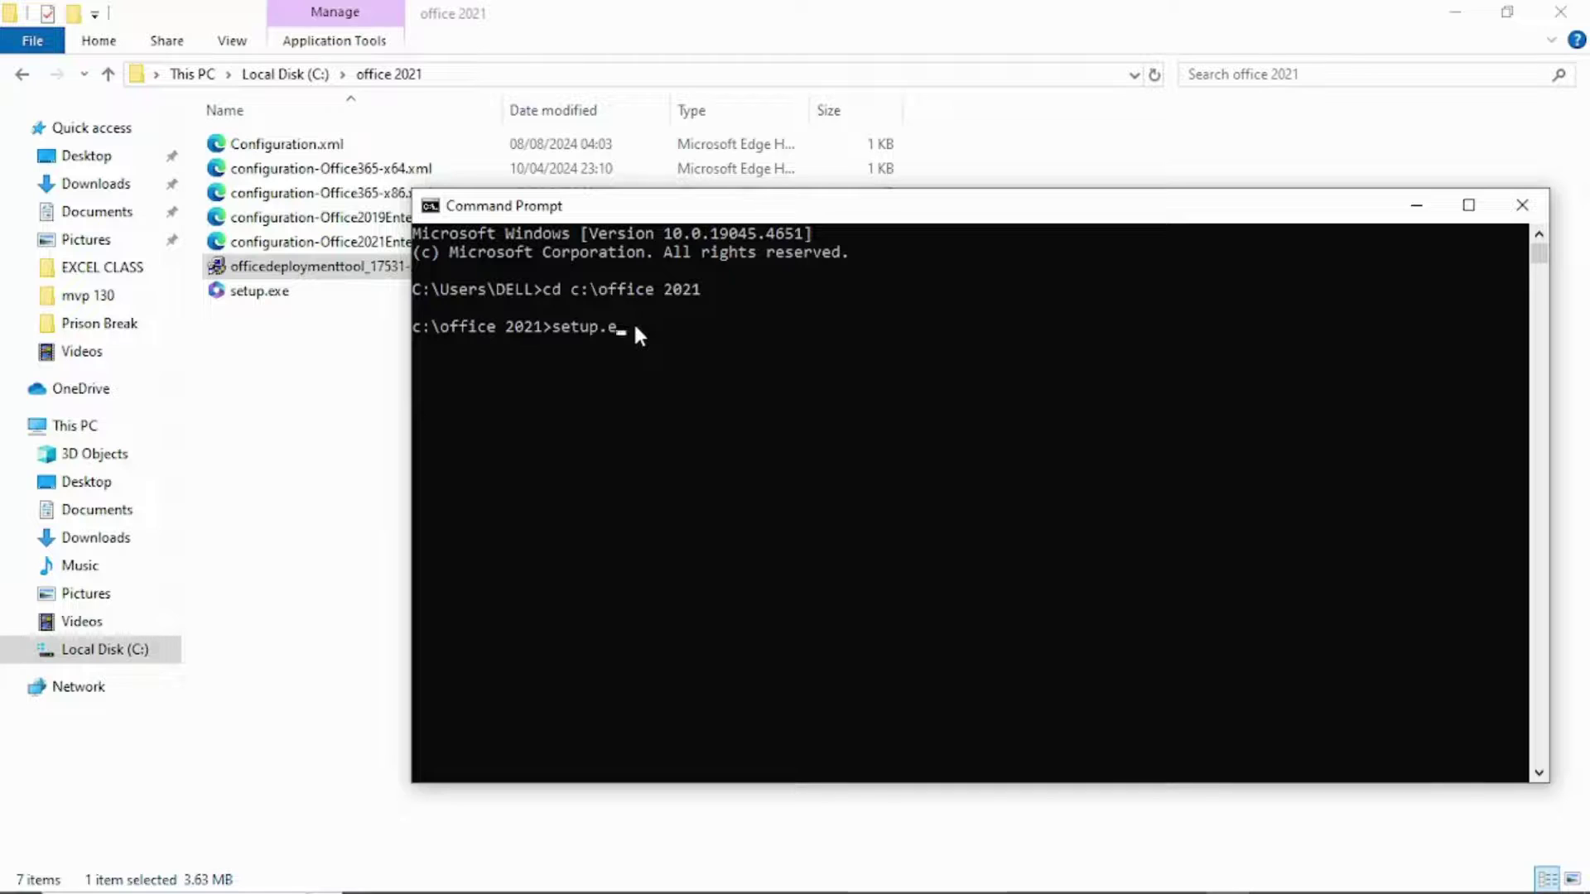
type("exe")
type("/configure configuratio")
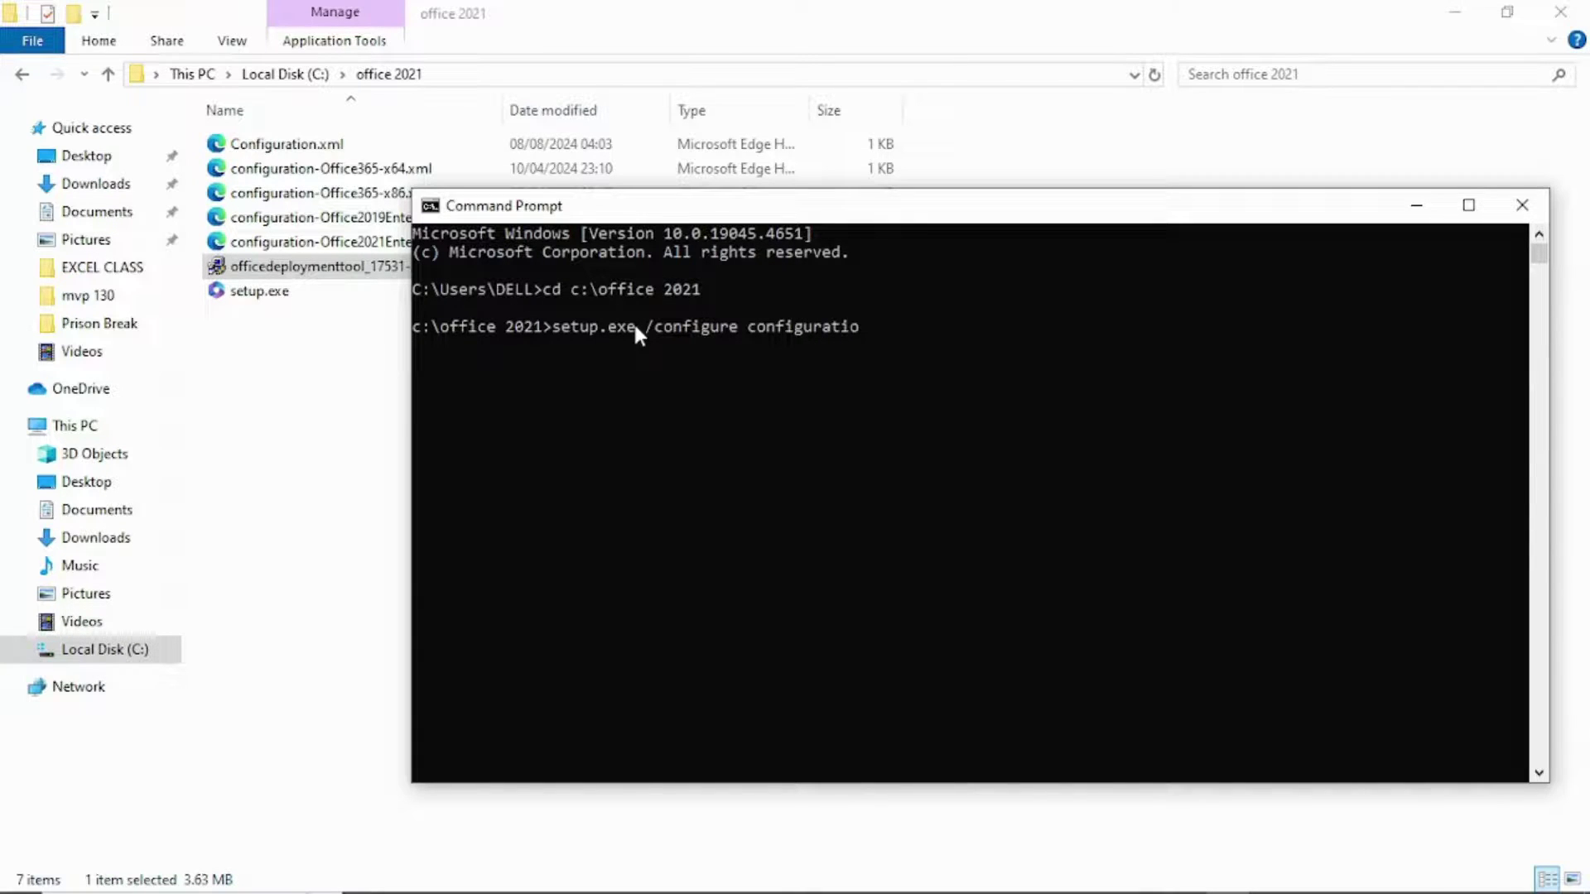
type("n.xml")
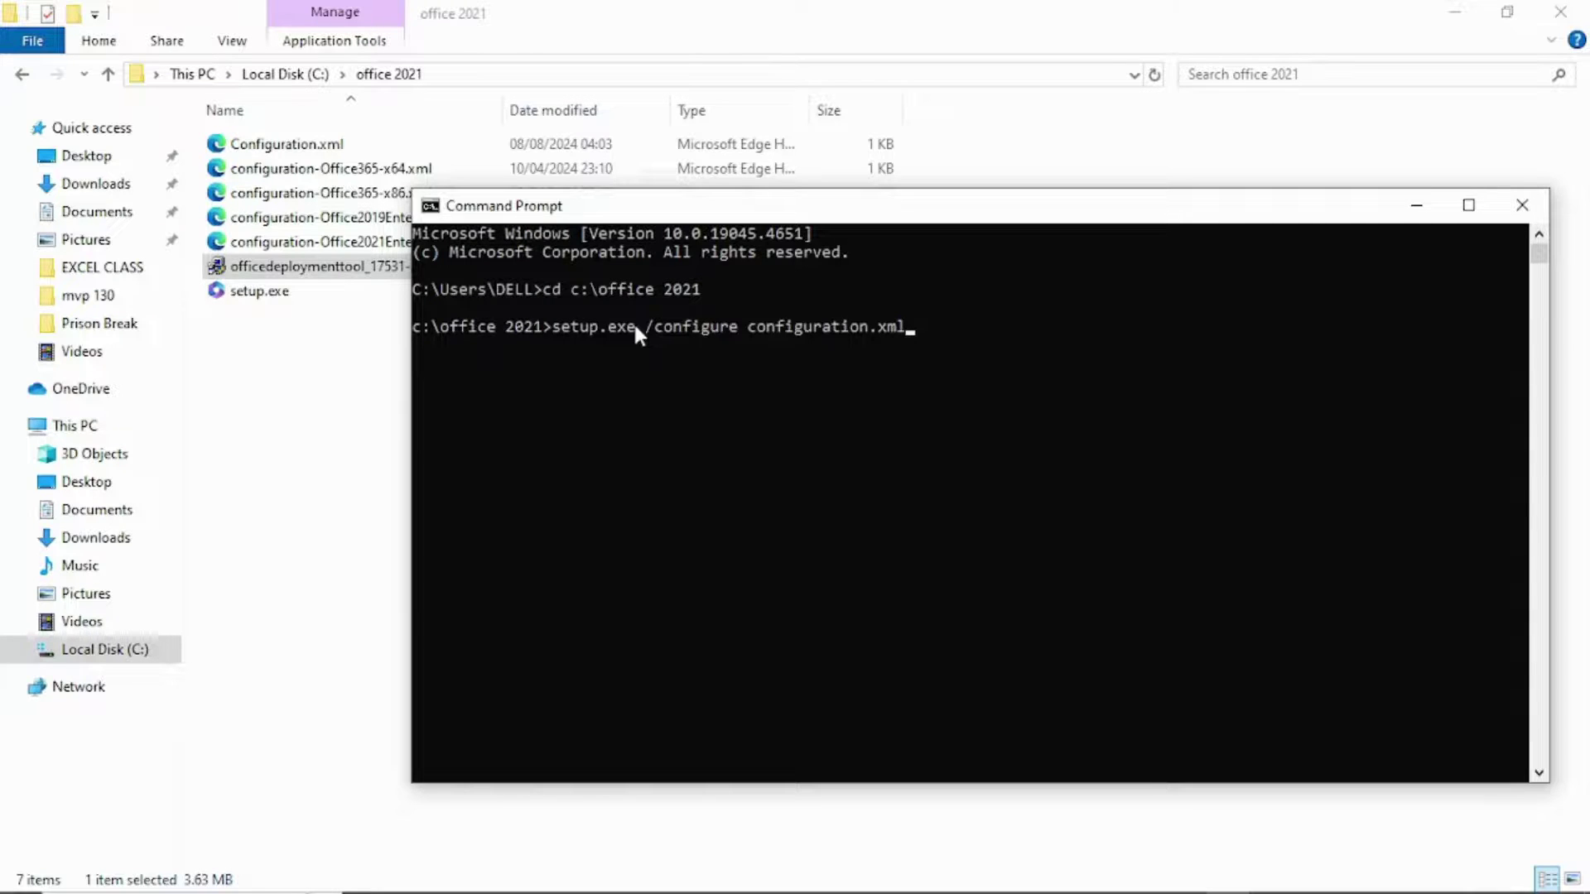
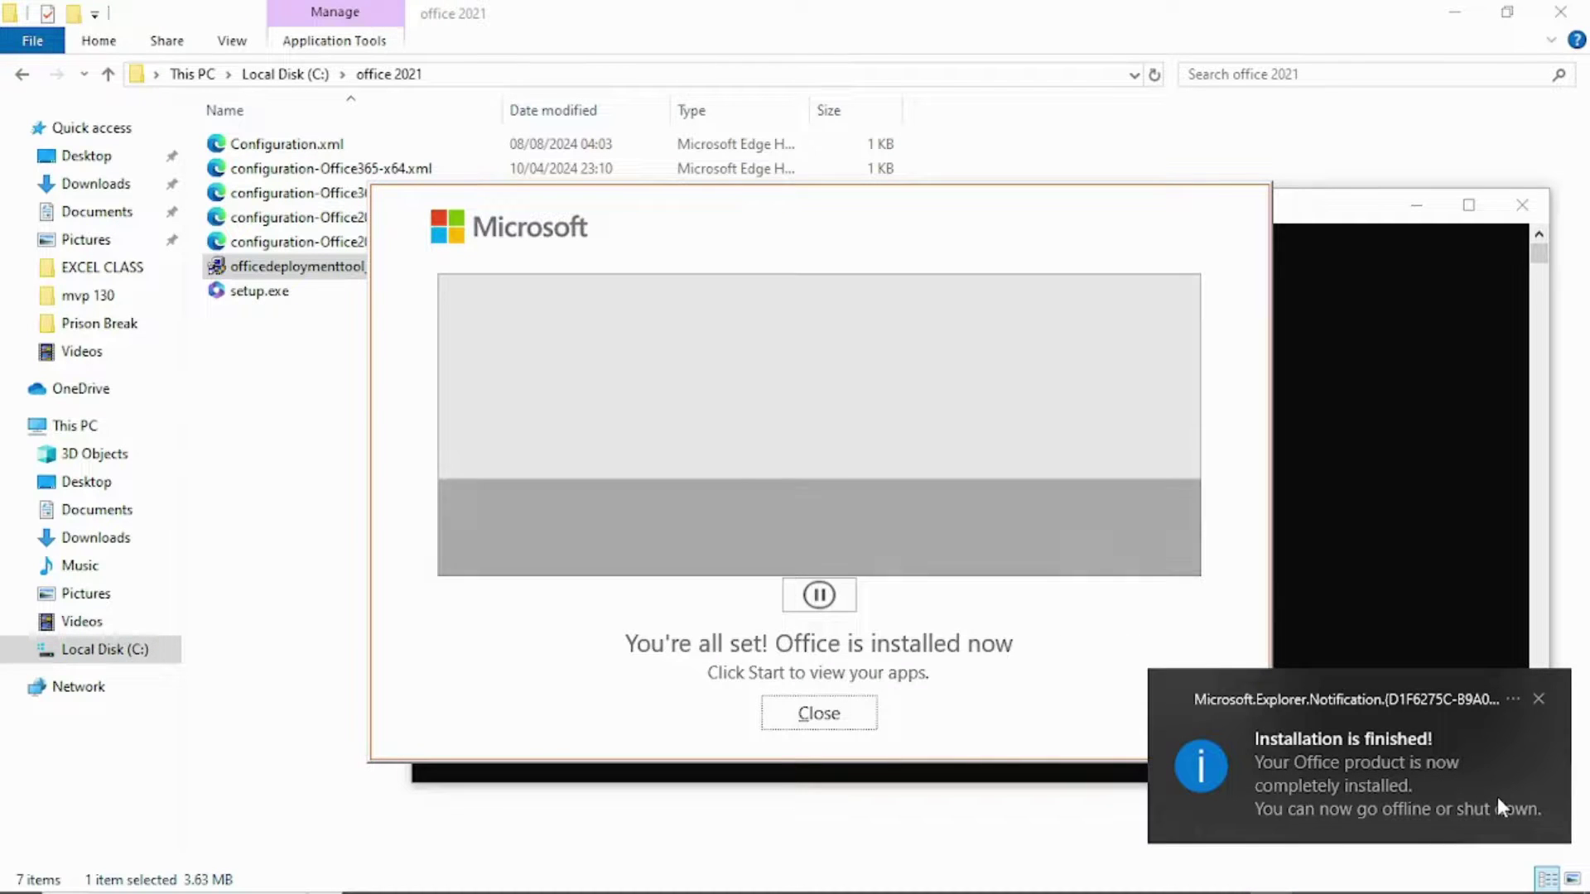
- Close the Office installation messages and Command Prompt, and minimize the File Explorer window
left_click(1537, 700)
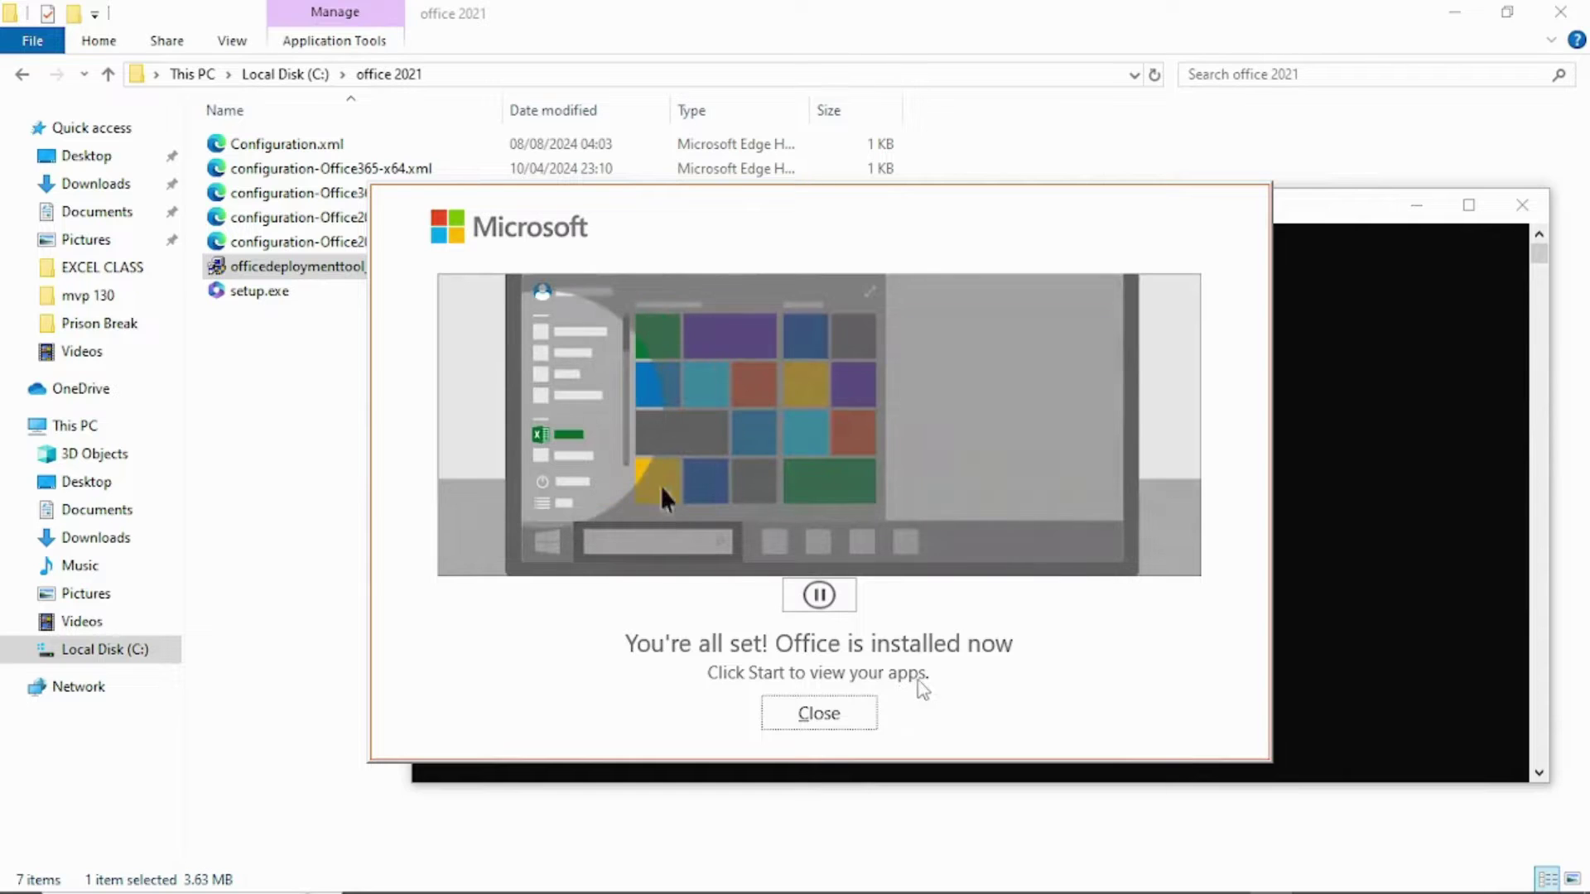
left_click(857, 713)
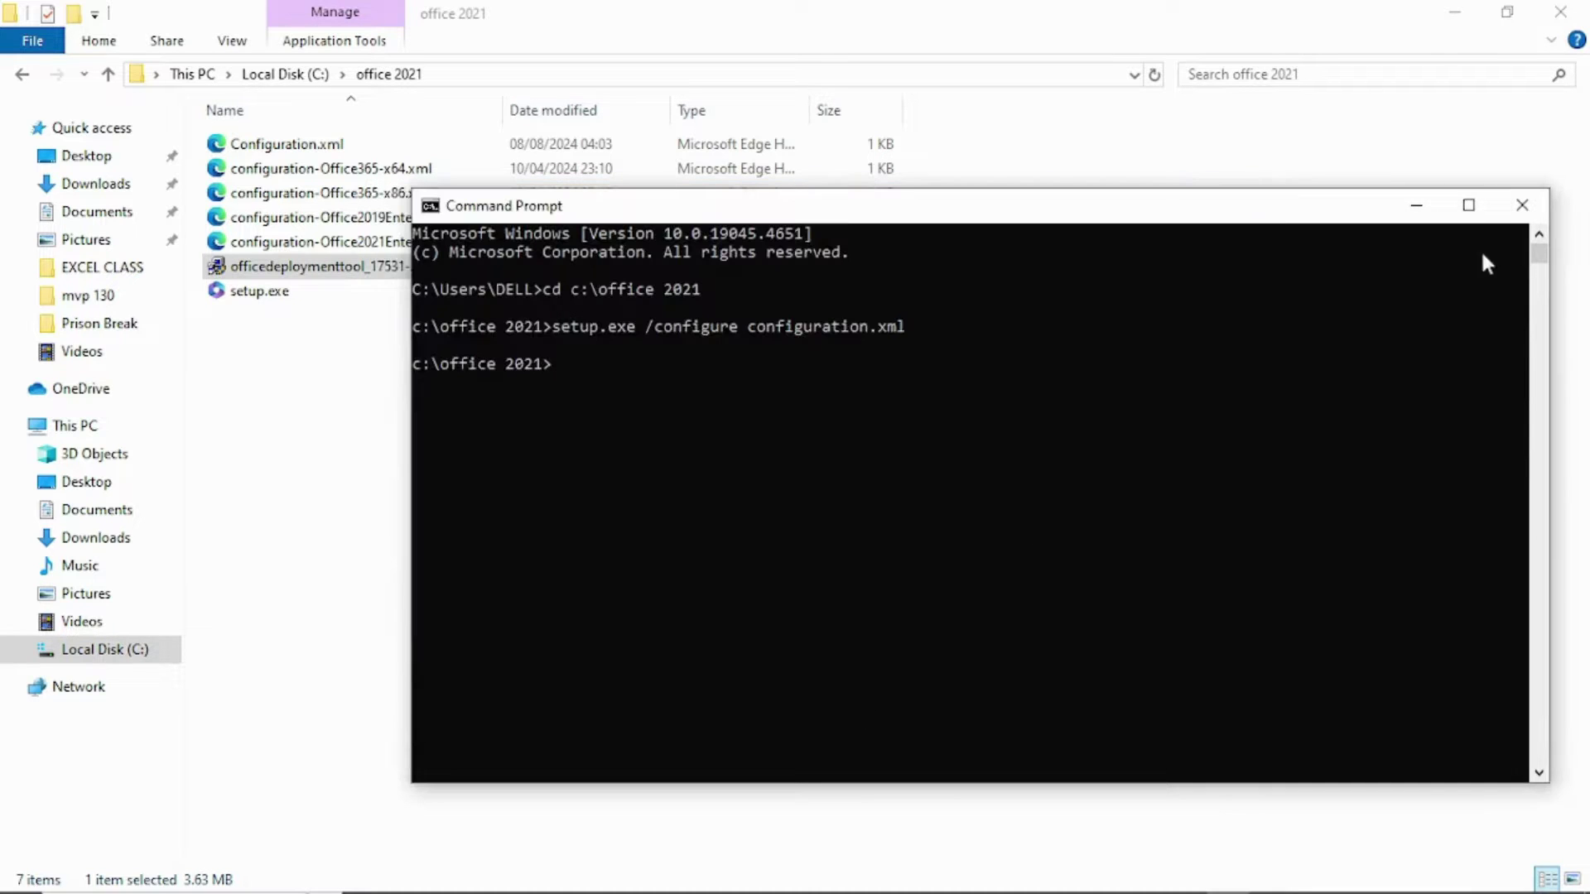
left_click(1522, 207)
left_click(1454, 13)
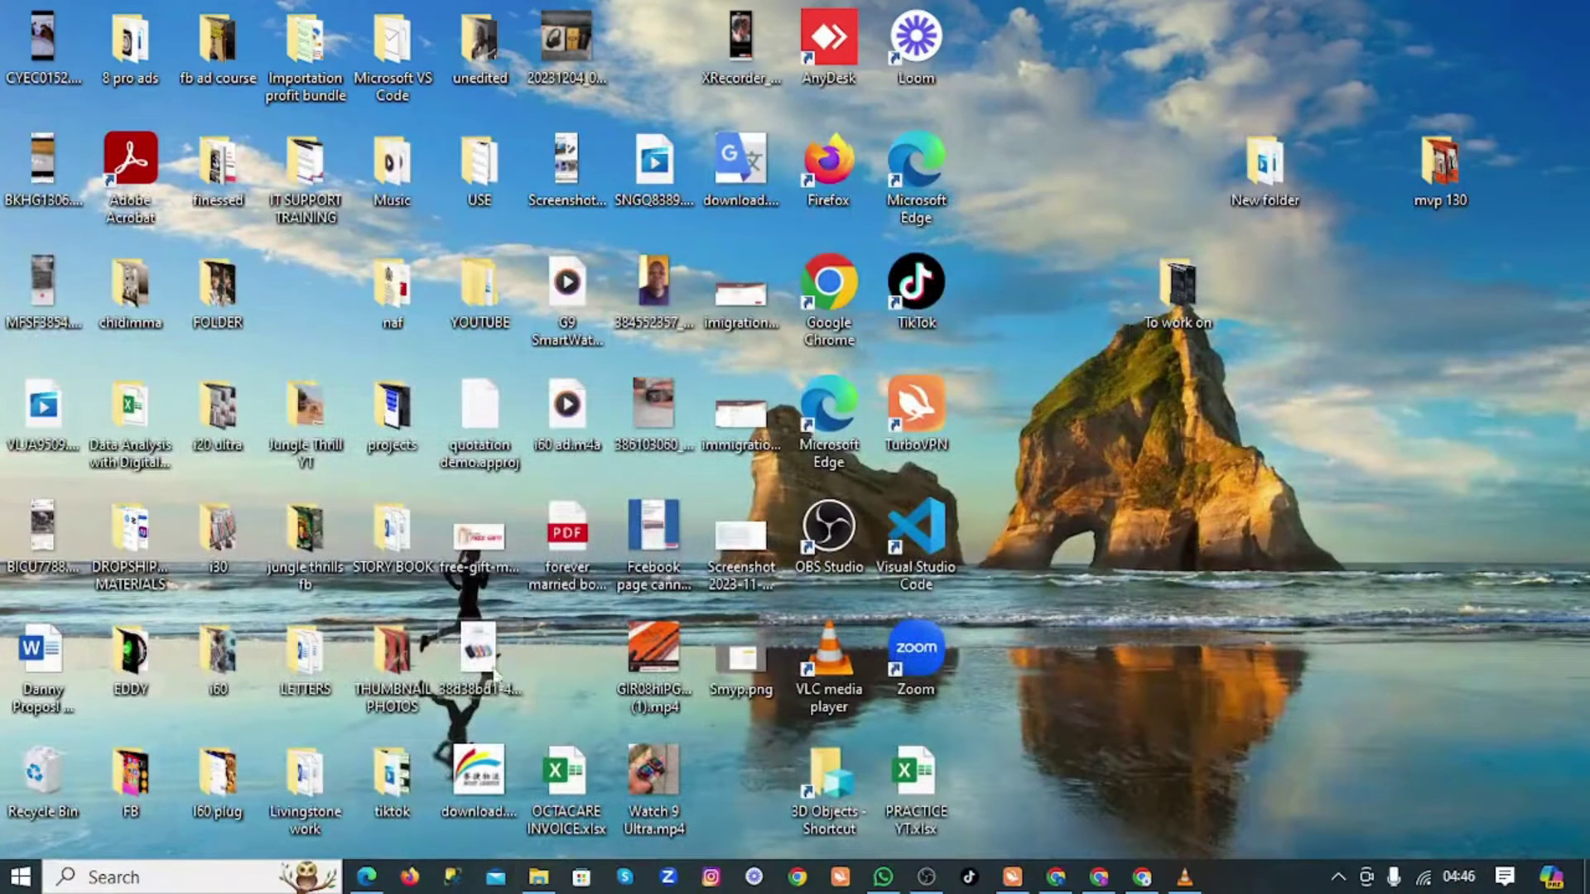
- Search Windows for the Word and Access apps to check that they are installed
left_click(193, 877)
type("word")
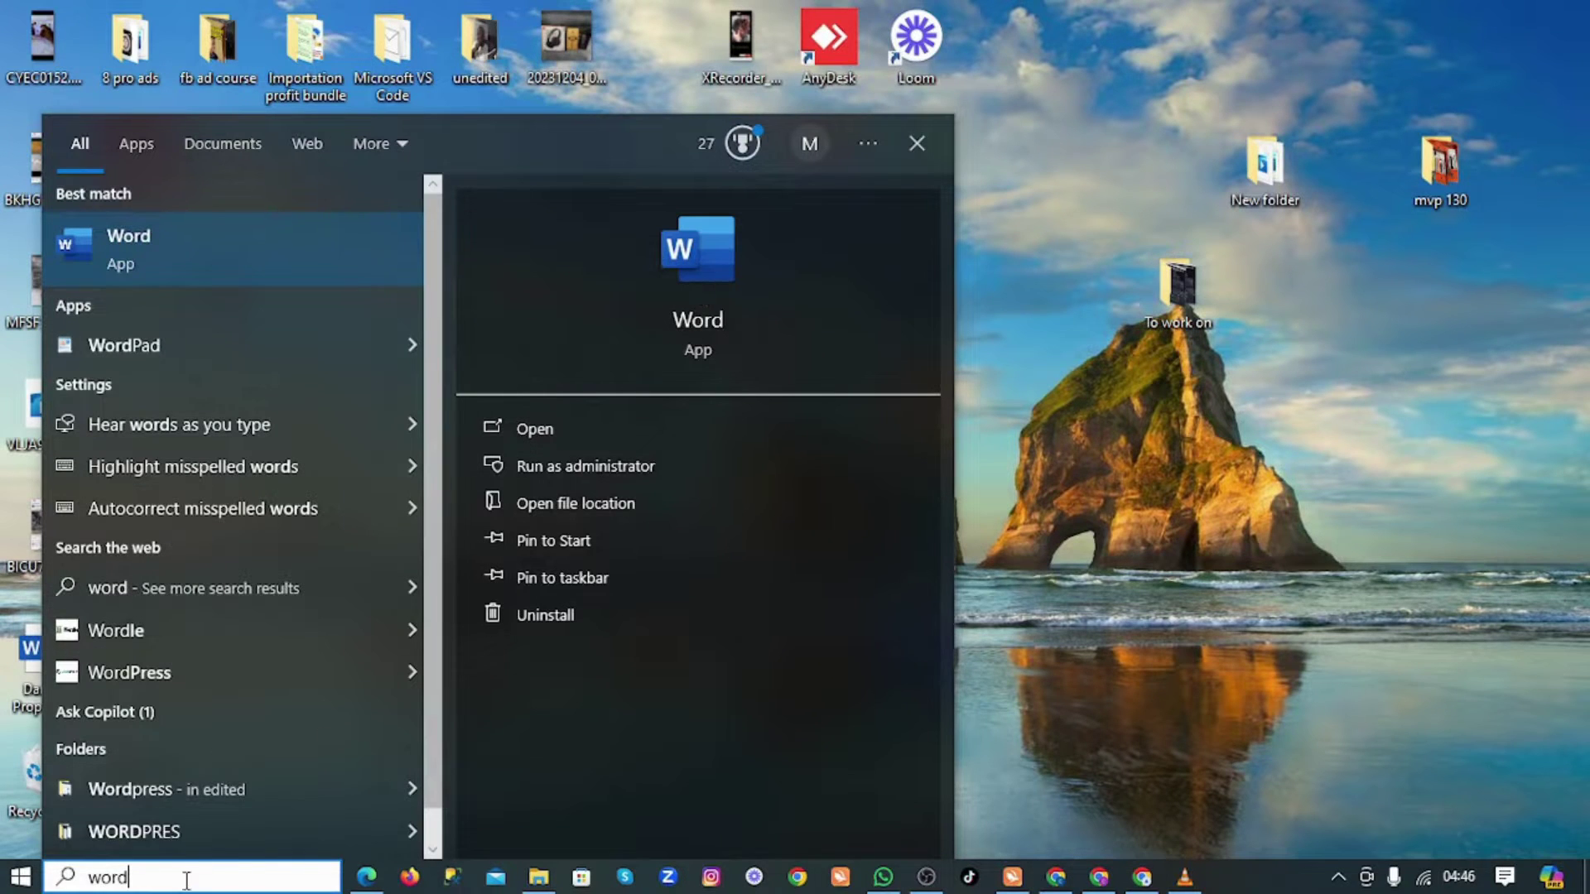
key("BackSpace")
key("BackSpace")
key("BackSpace")
key("BackSpace")
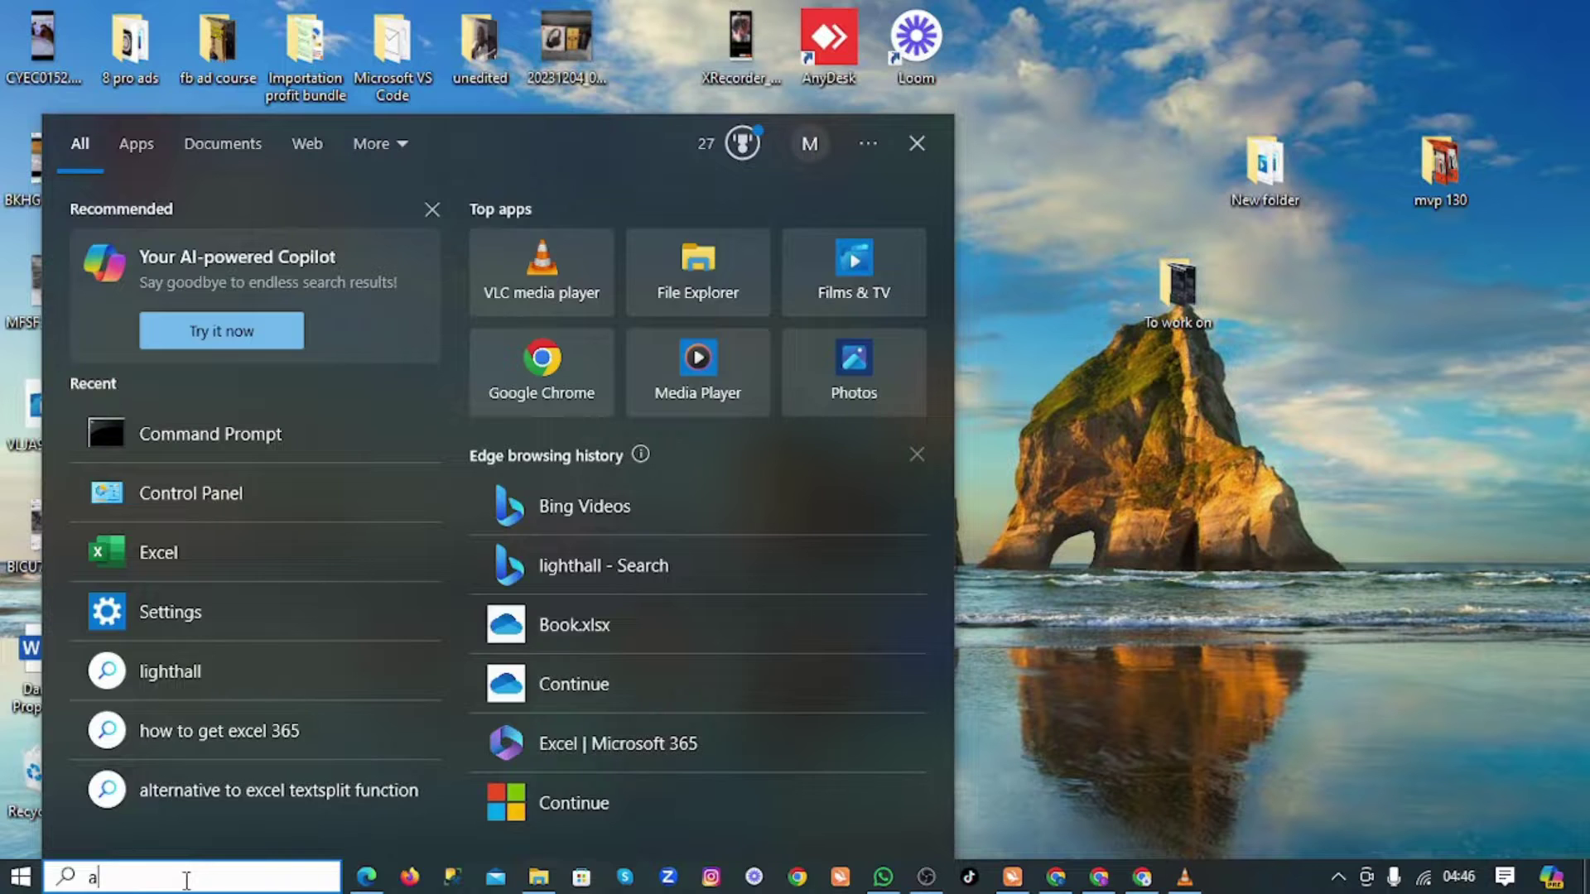
type("access")
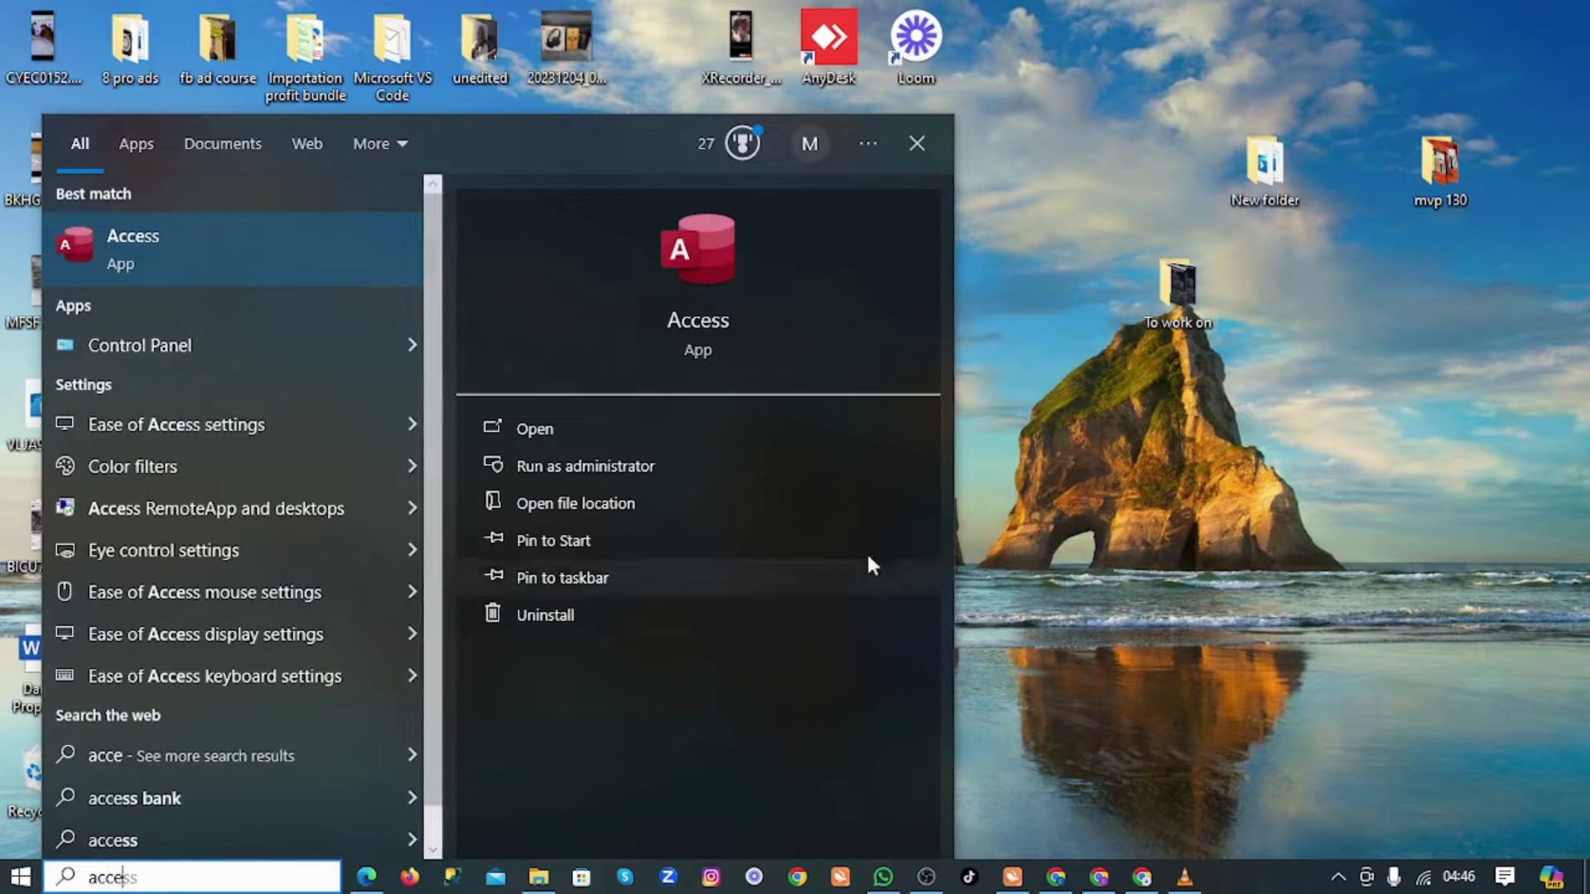
- Replace the search term with excel and launch the Excel desktop app
key("BackSpace")
key("BackSpace")
key("BackSpace")
key("BackSpace")
key("BackSpace")
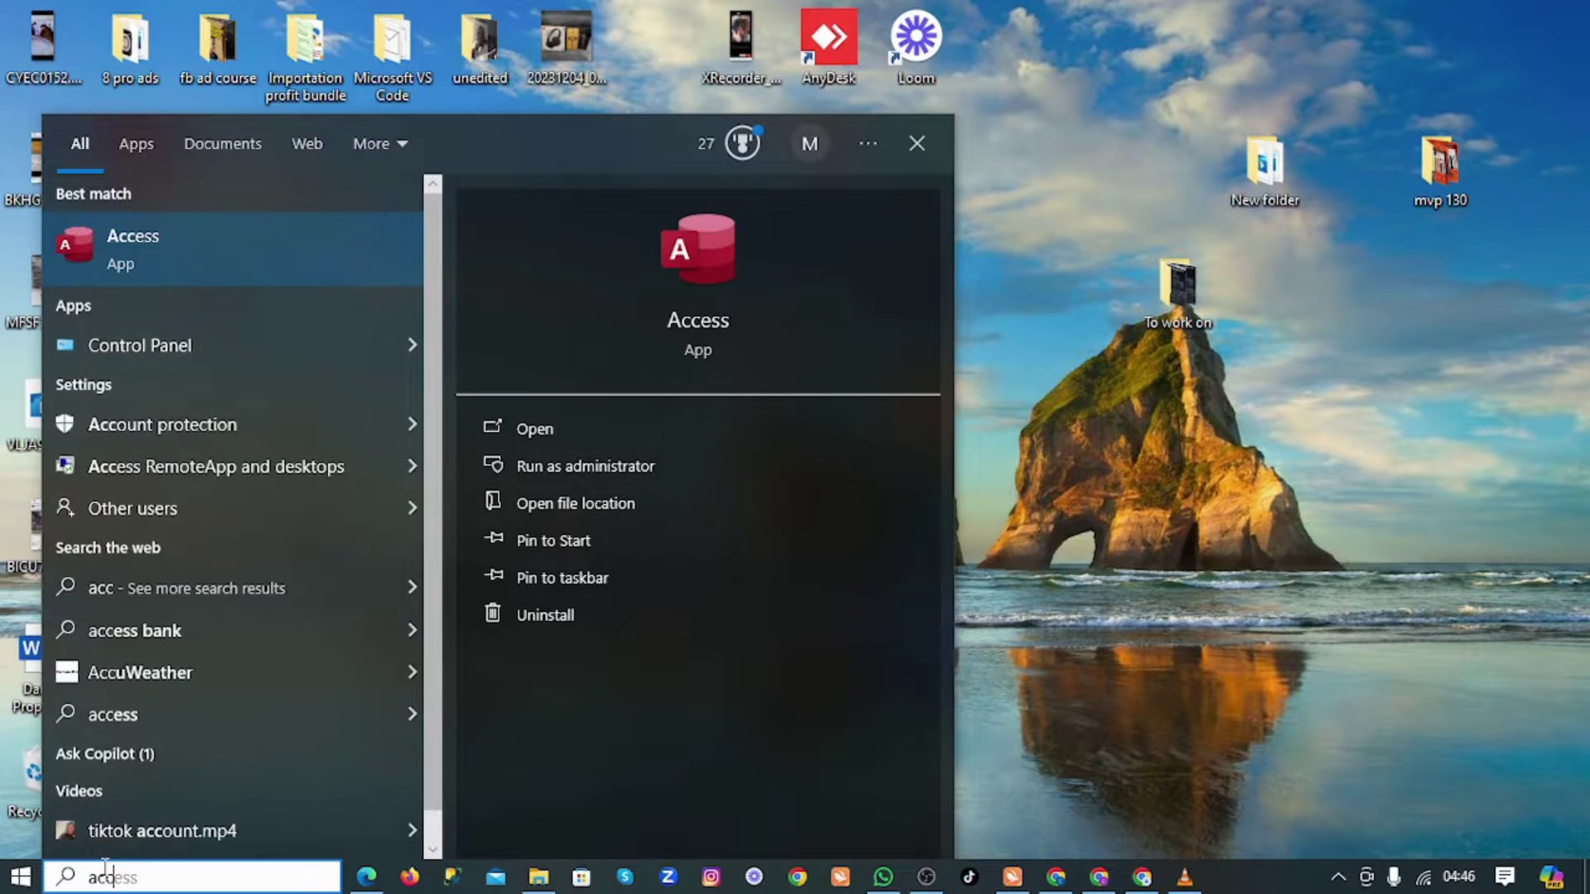
type("excel")
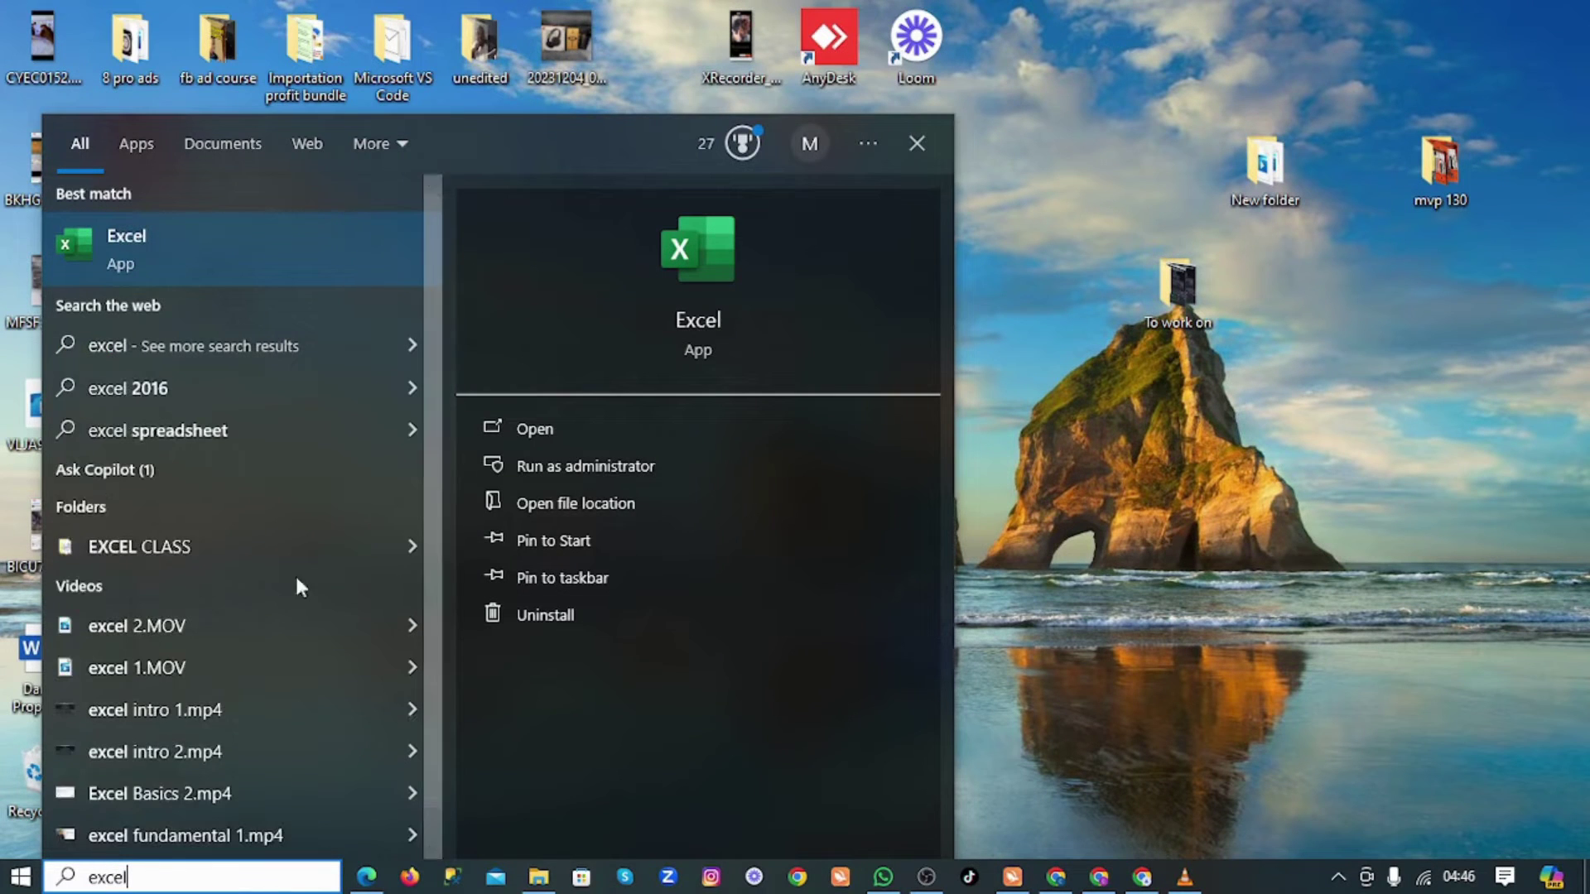
left_click(697, 331)
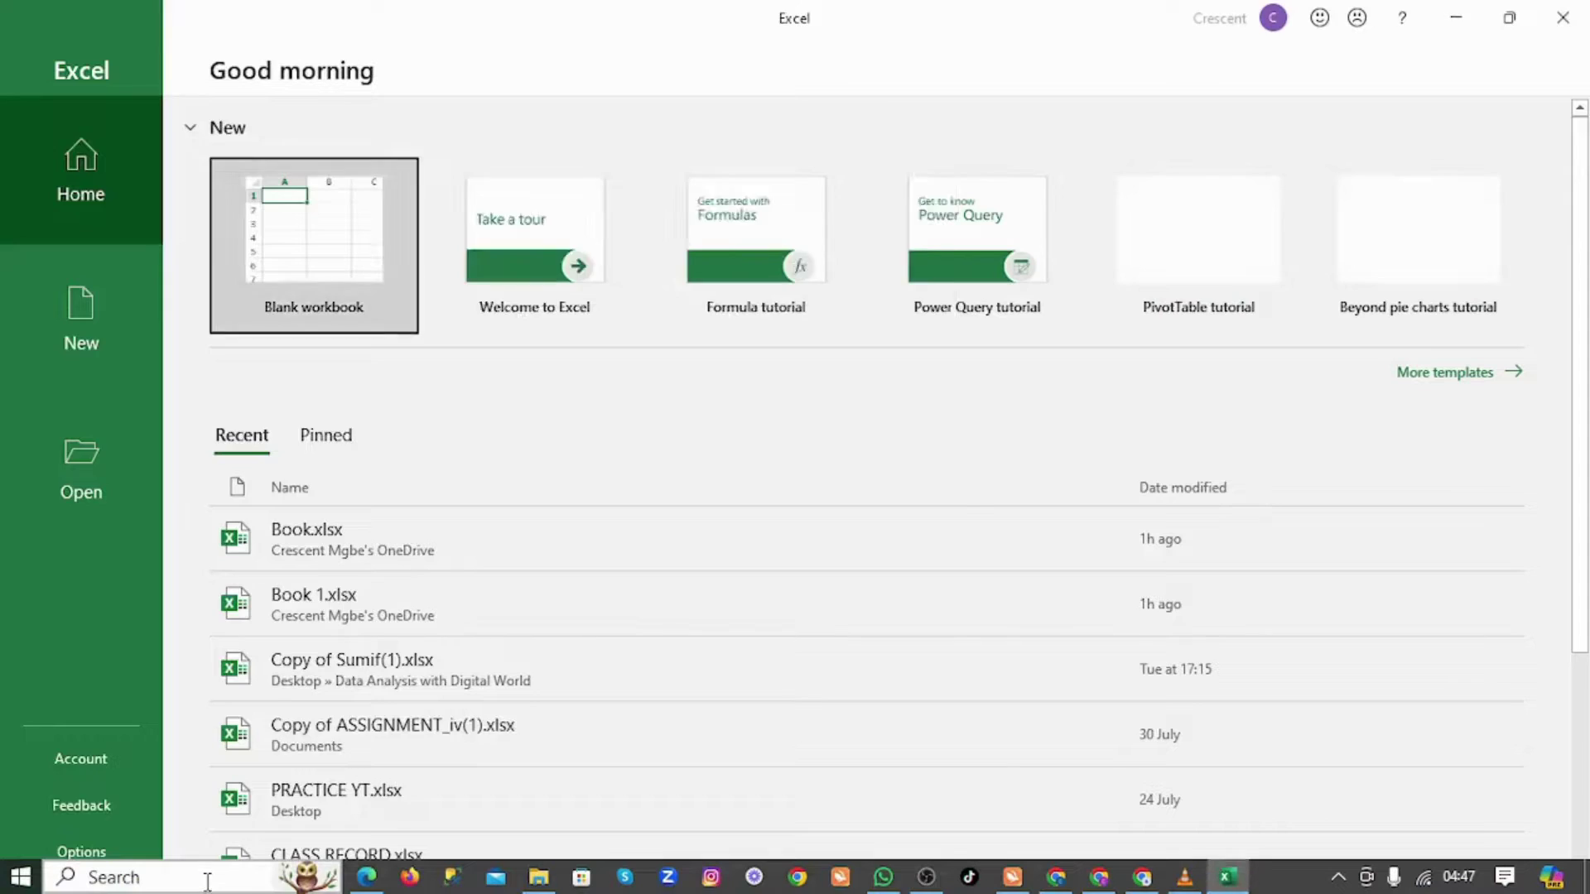
left_click(209, 878)
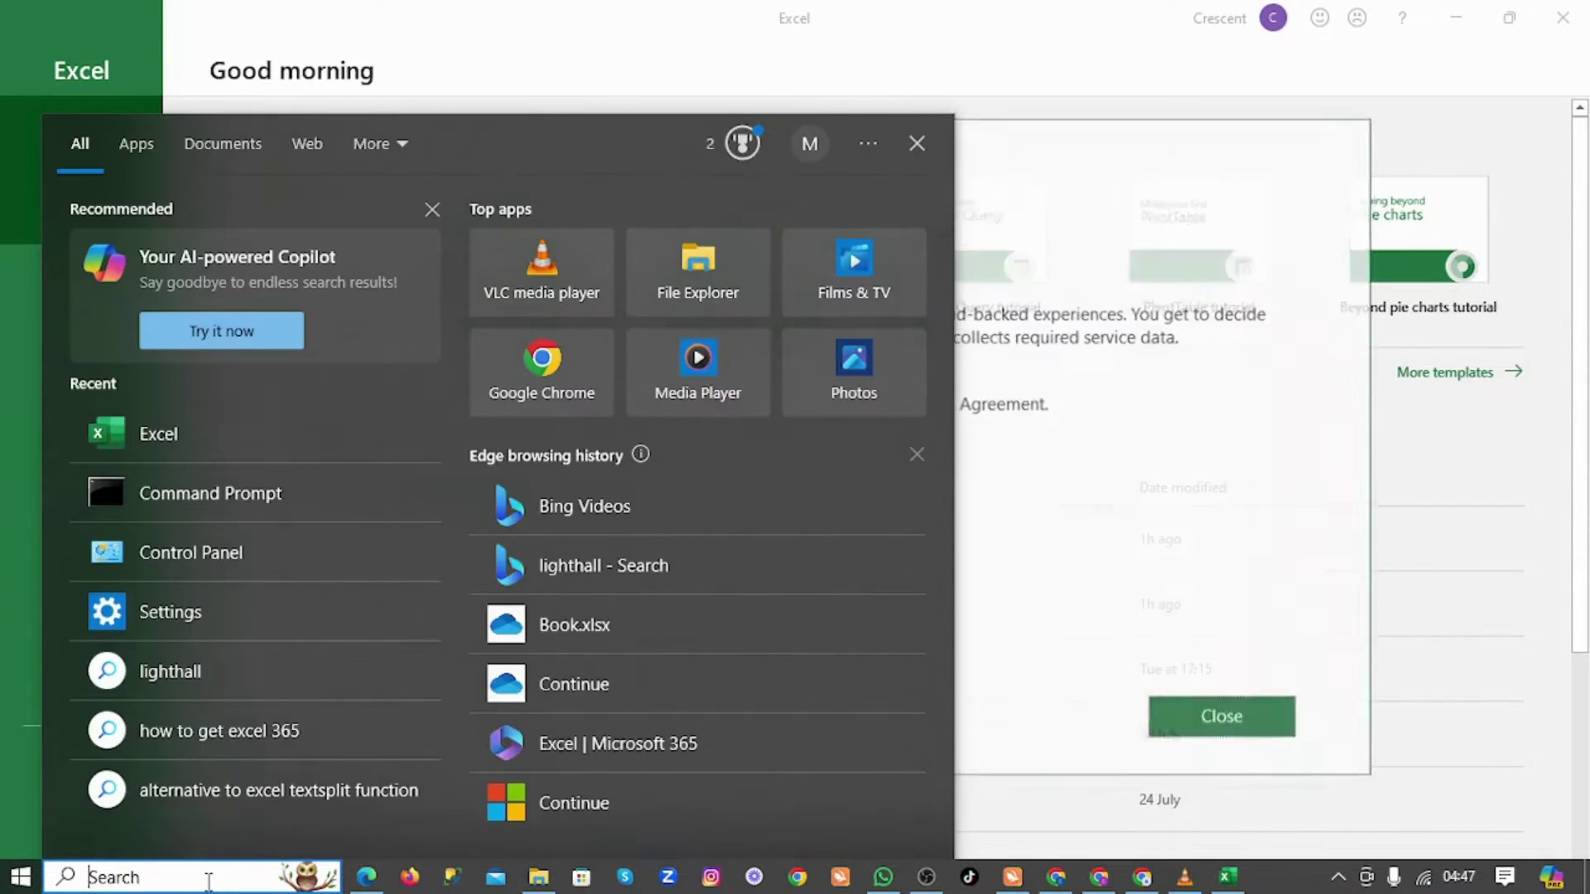
type("e")
key("BackSpace")
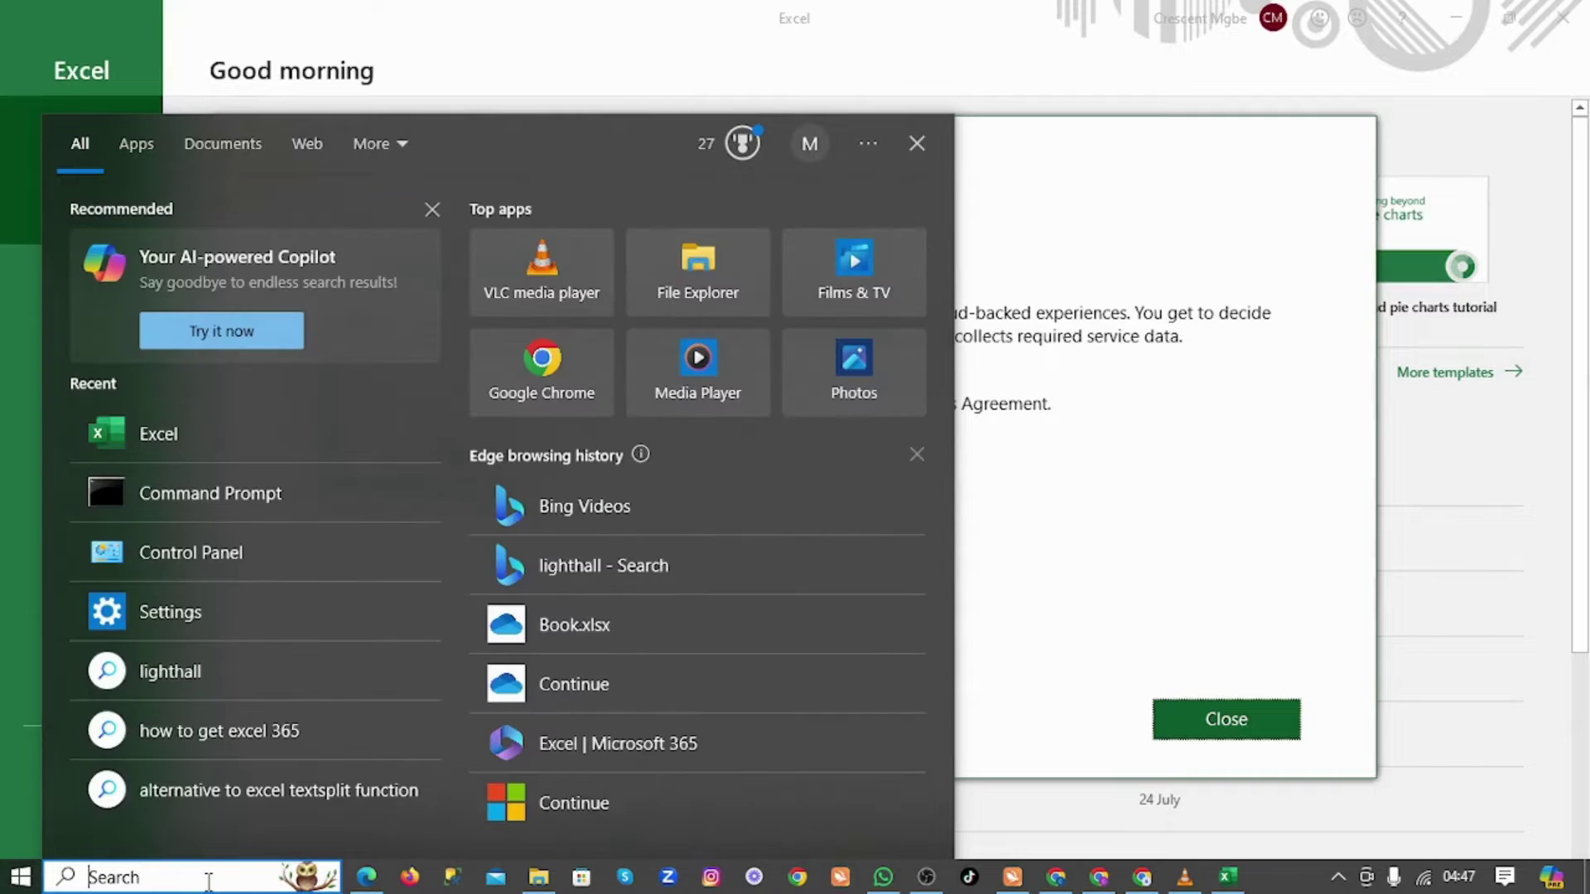
type("mic")
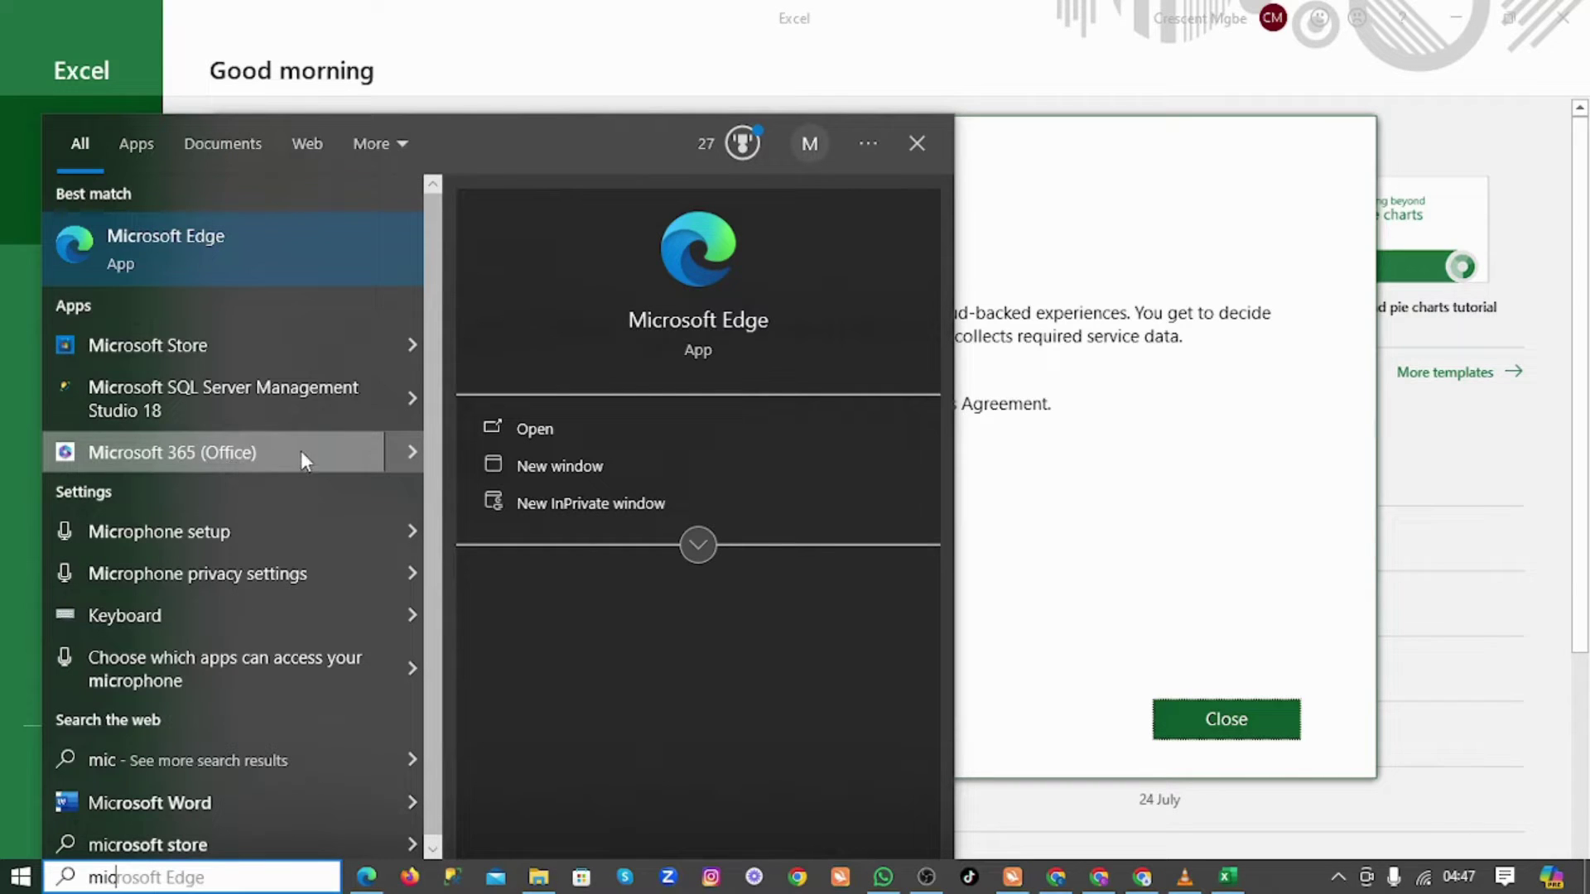
left_click(1211, 477)
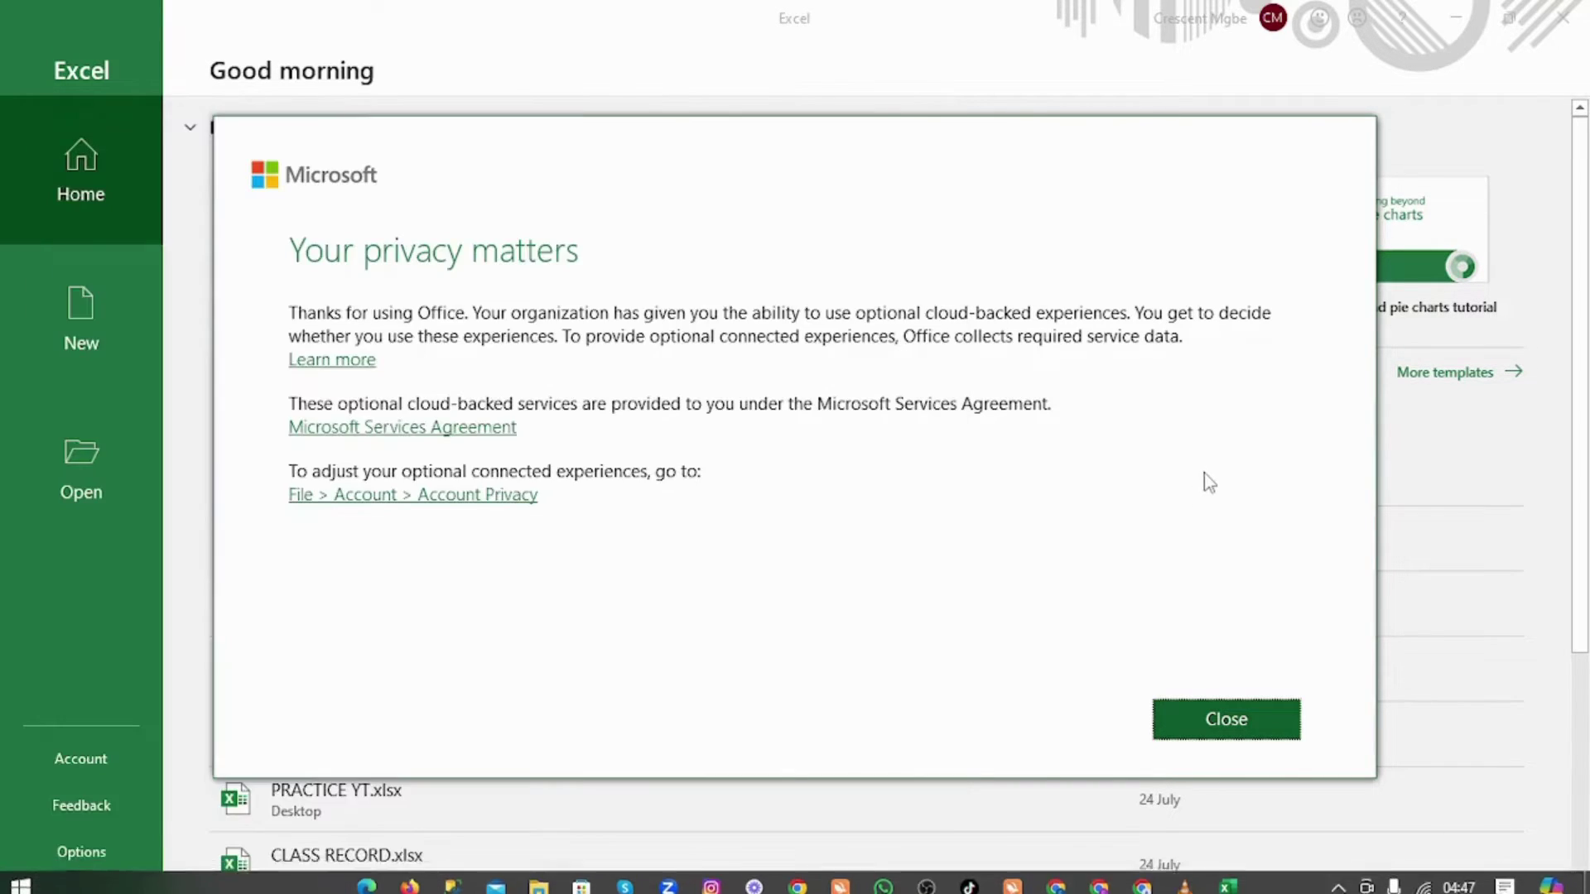
- Close Excel's privacy notice and create a blank workbook
left_click(1260, 733)
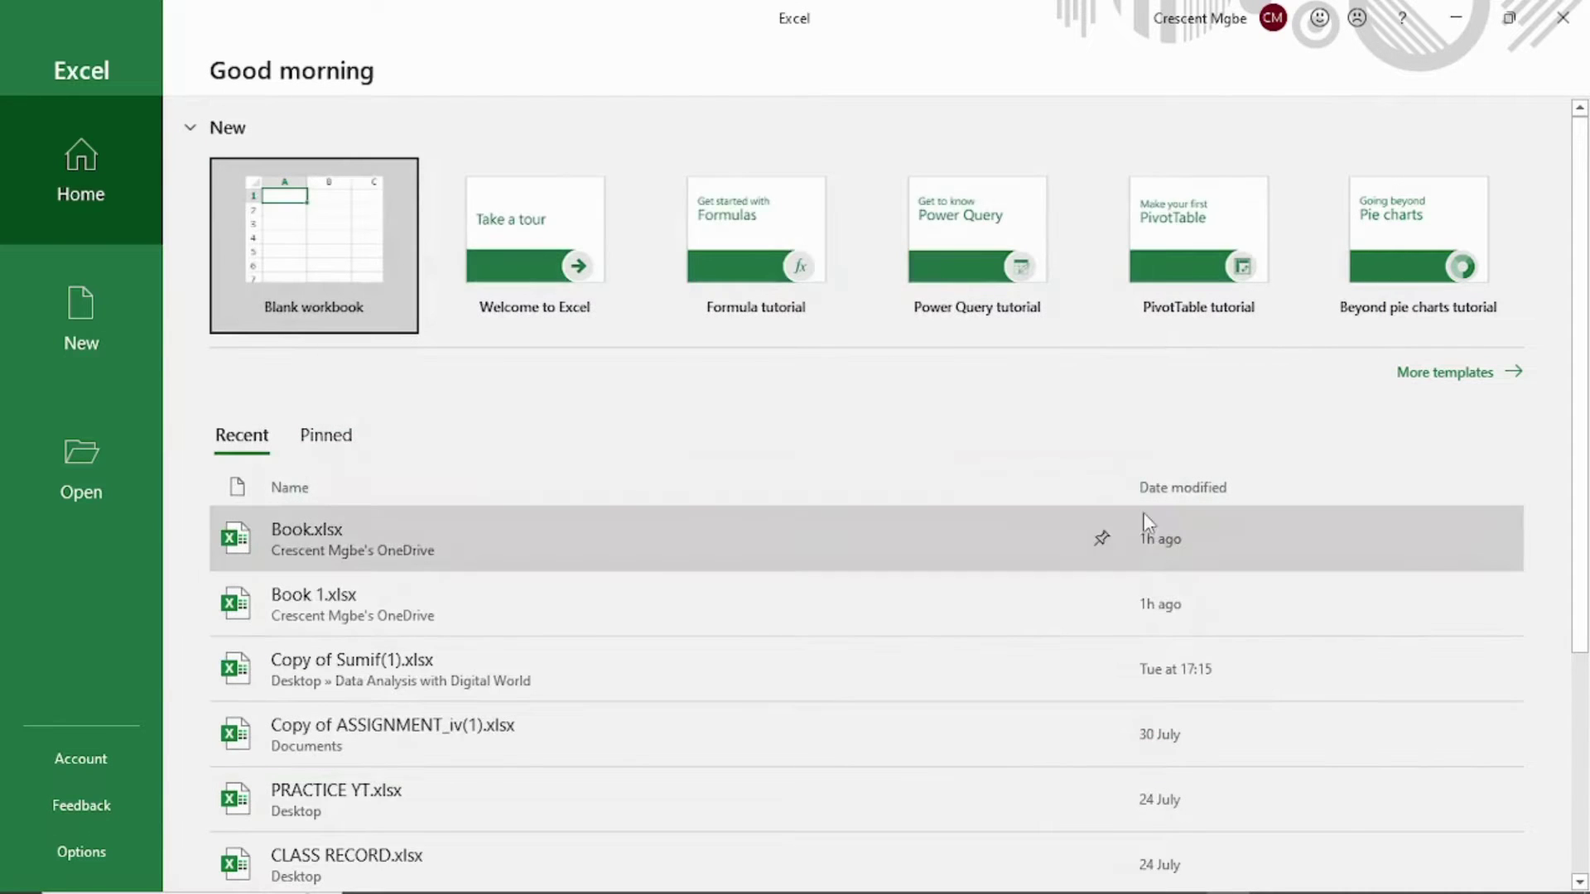
left_click(294, 259)
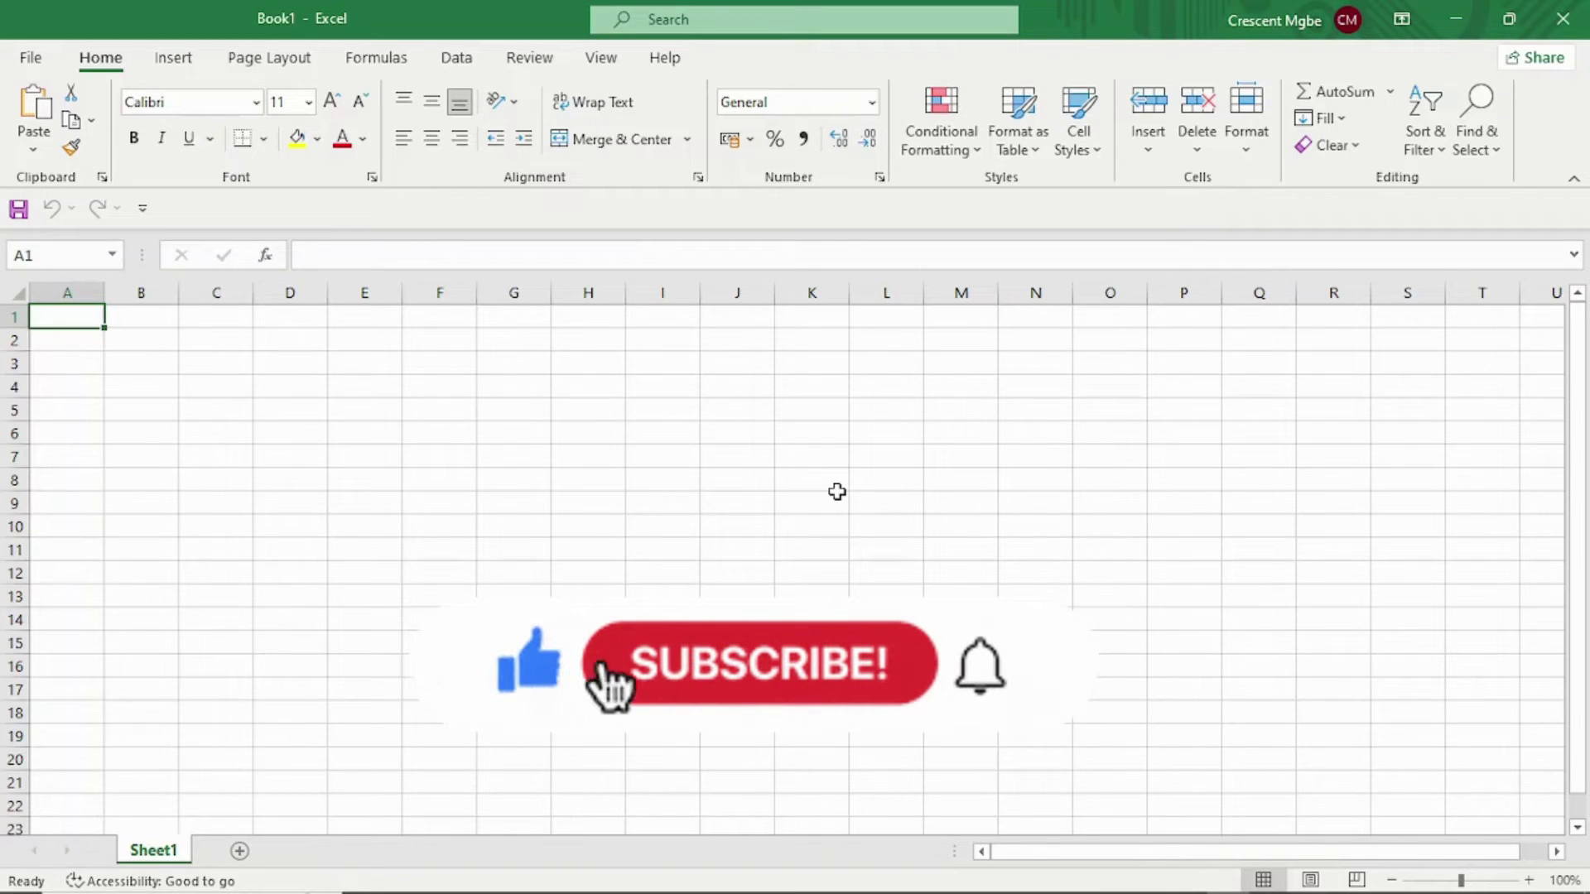
left_click(311, 393)
left_click(659, 395)
left_click(472, 469)
left_click(745, 461)
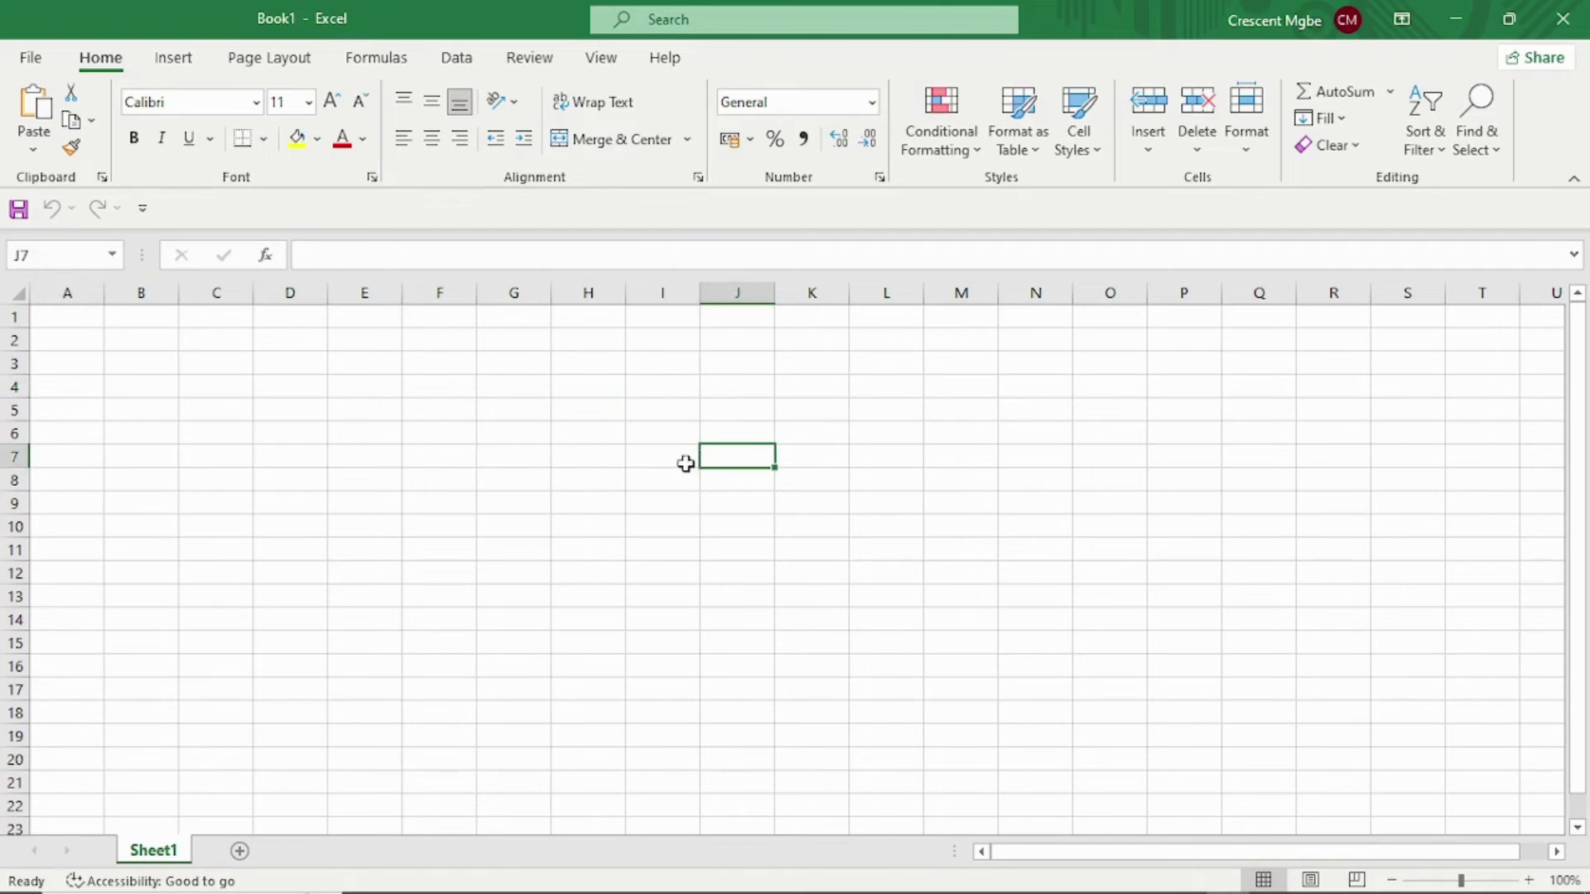